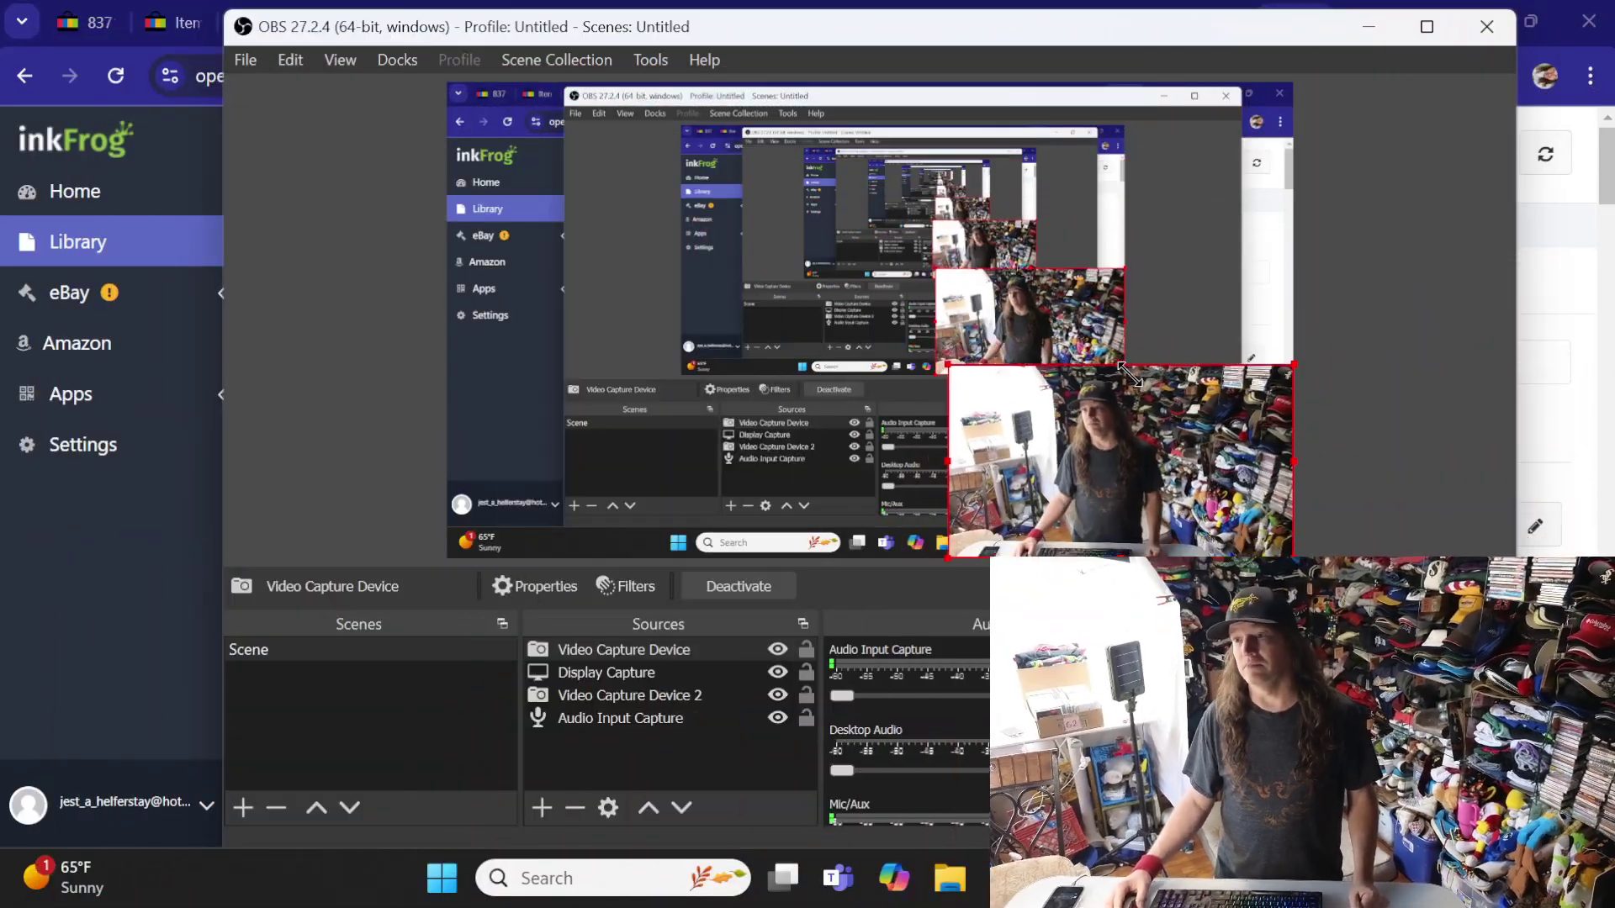
# - Shrink the webcam capture into a small overlay in the scene's lower-right corner
pyautogui.moveTo(1127, 374); pyautogui.dragTo(1201, 415)
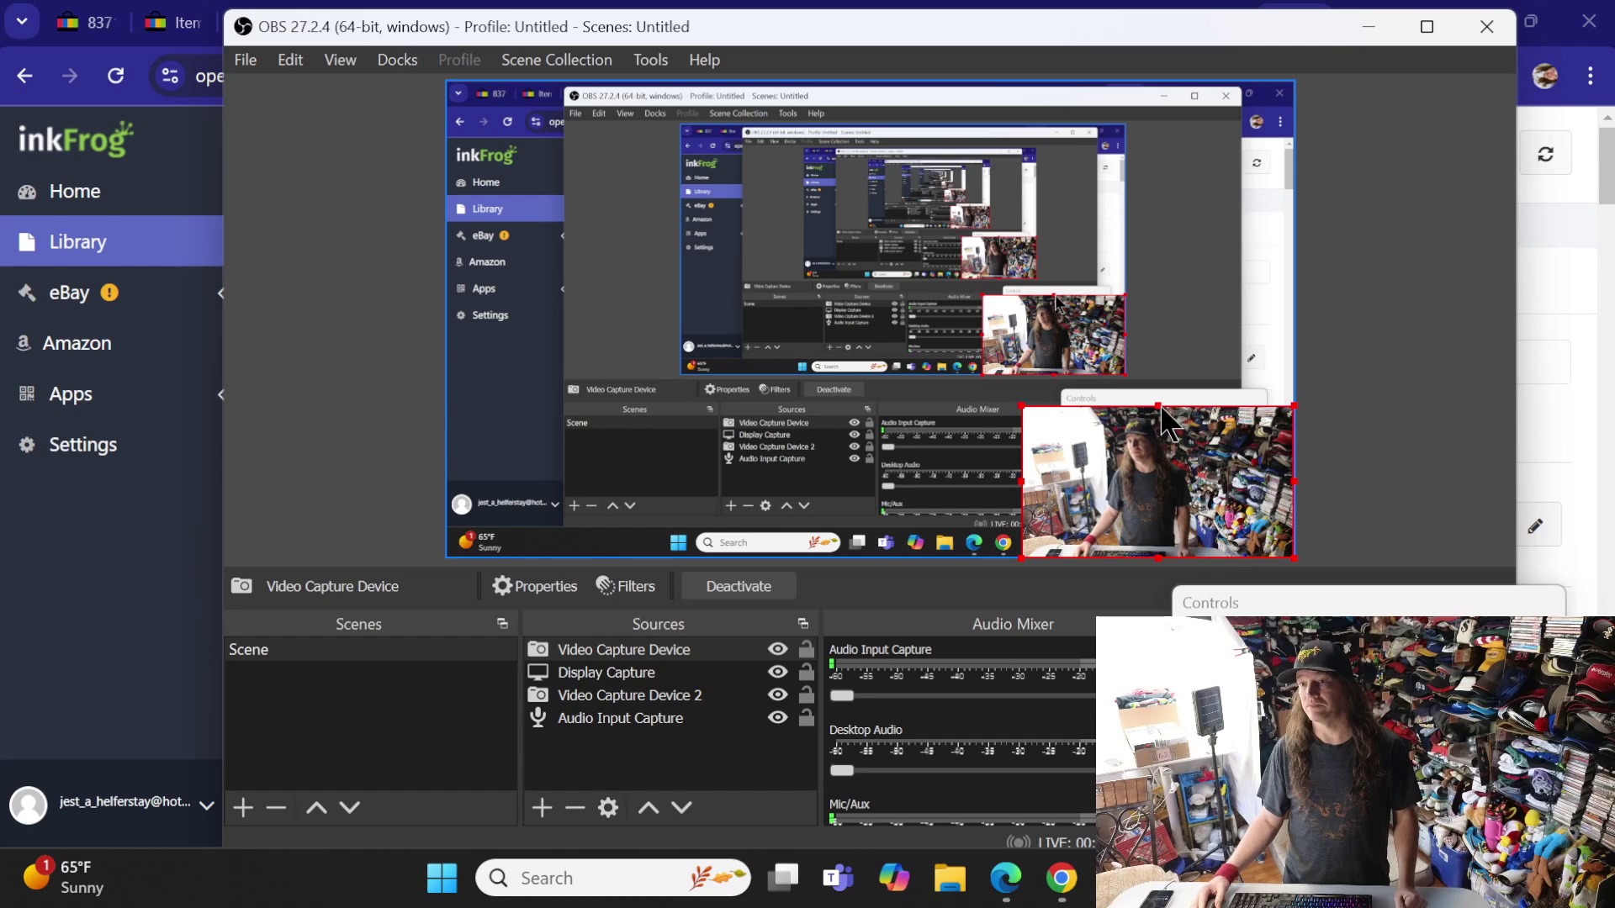
# - Minimize OBS so the inkFrog Listing library in Chrome is visible
pyautogui.click(1367, 28)
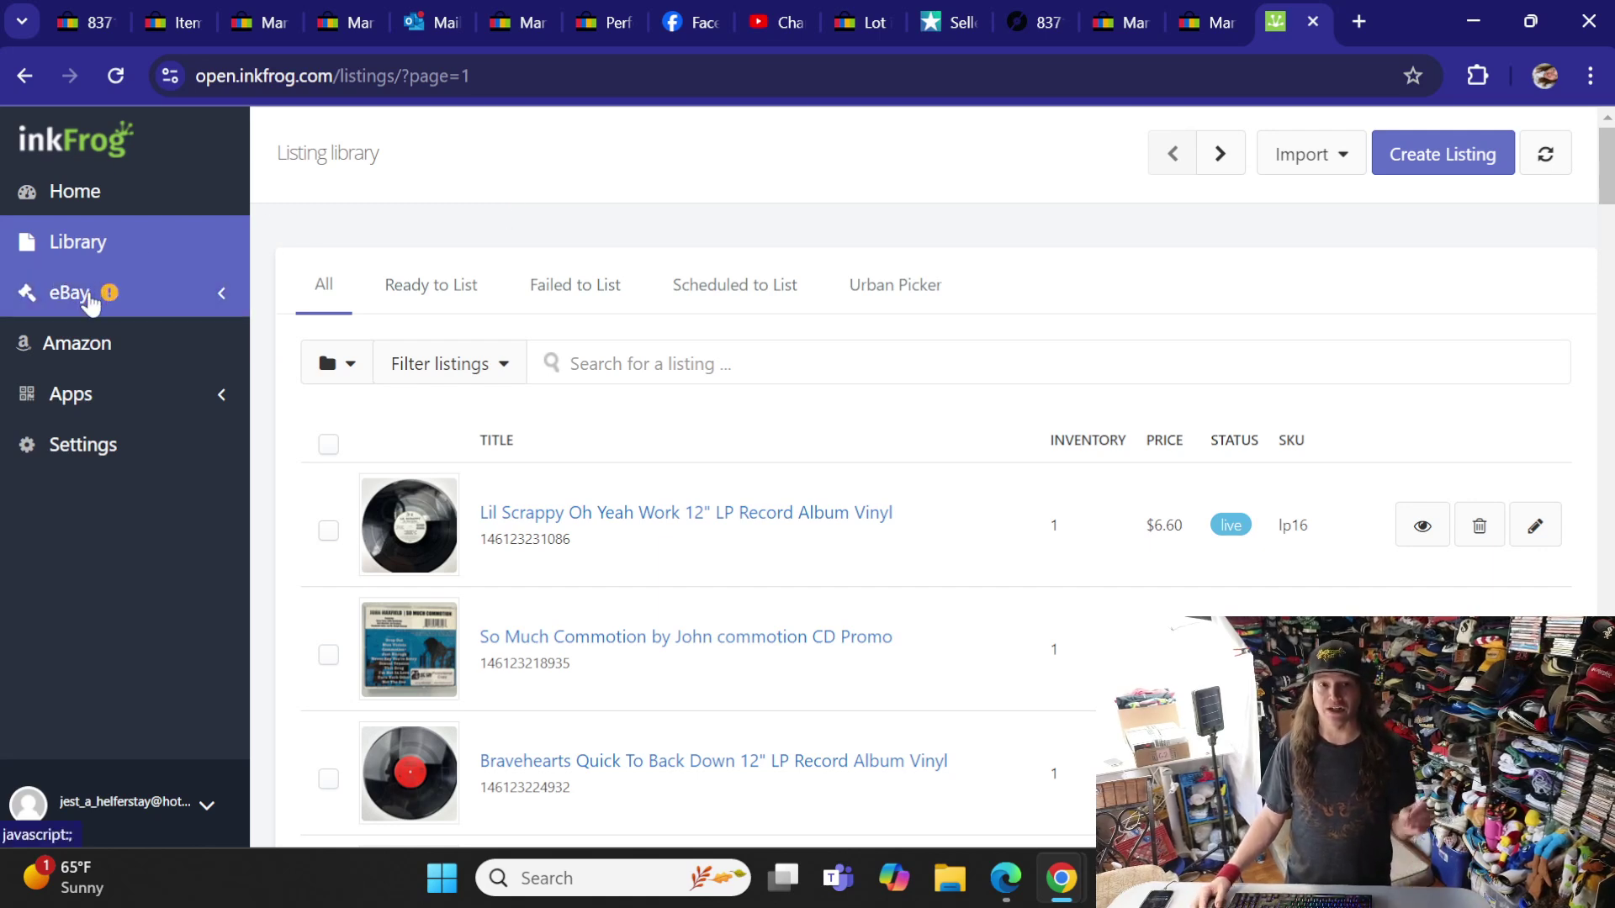
pyautogui.click(90, 303)
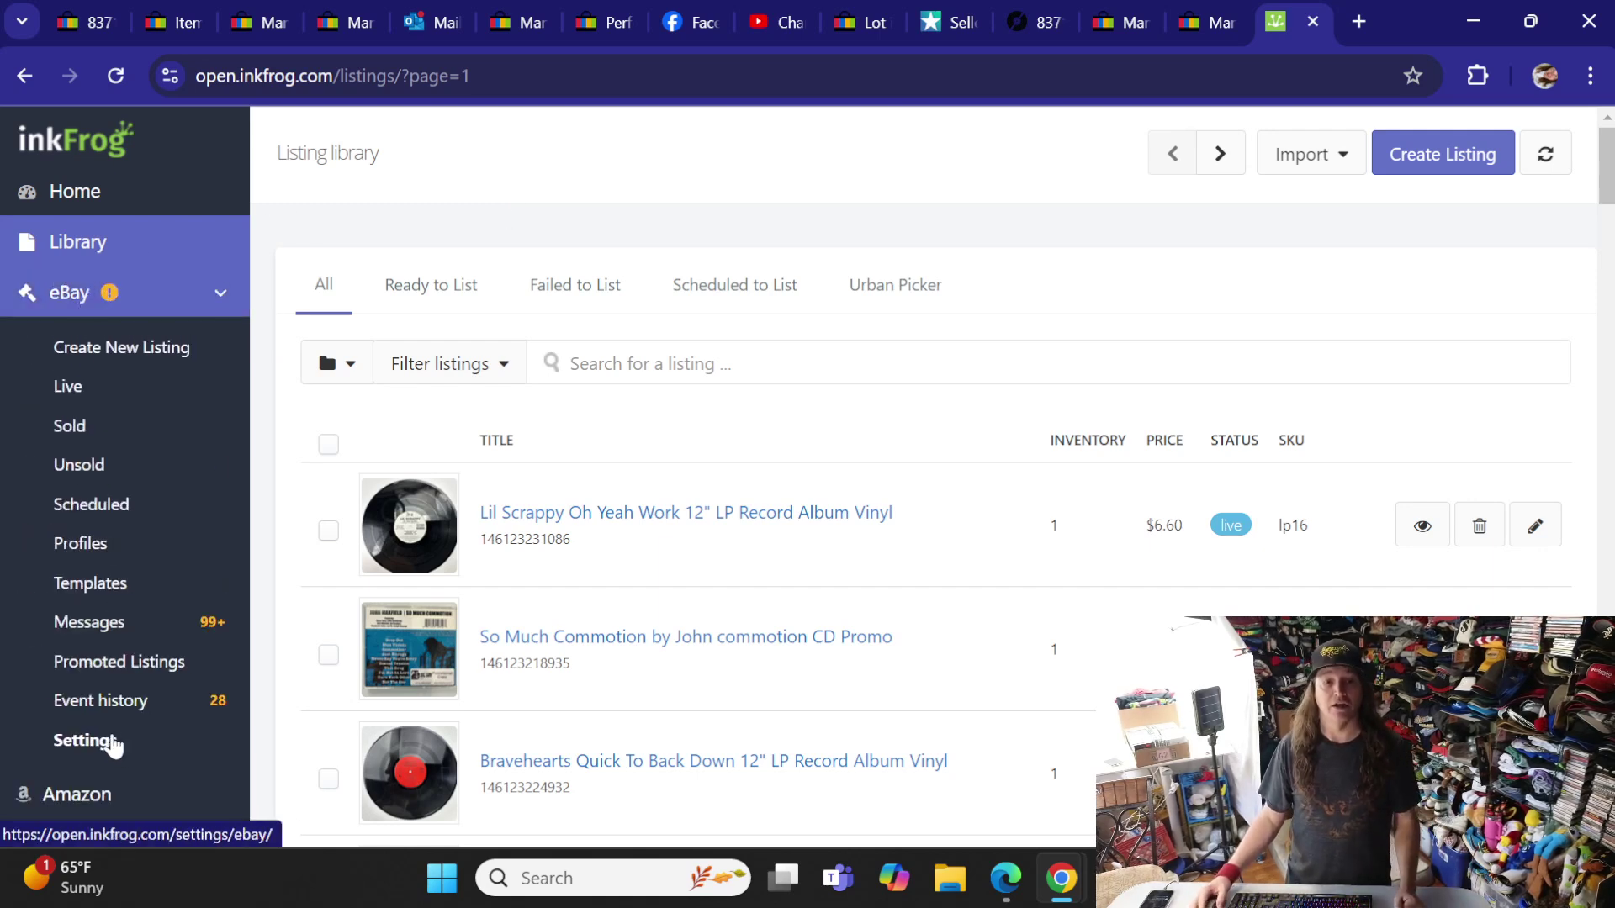
pyautogui.click(115, 747)
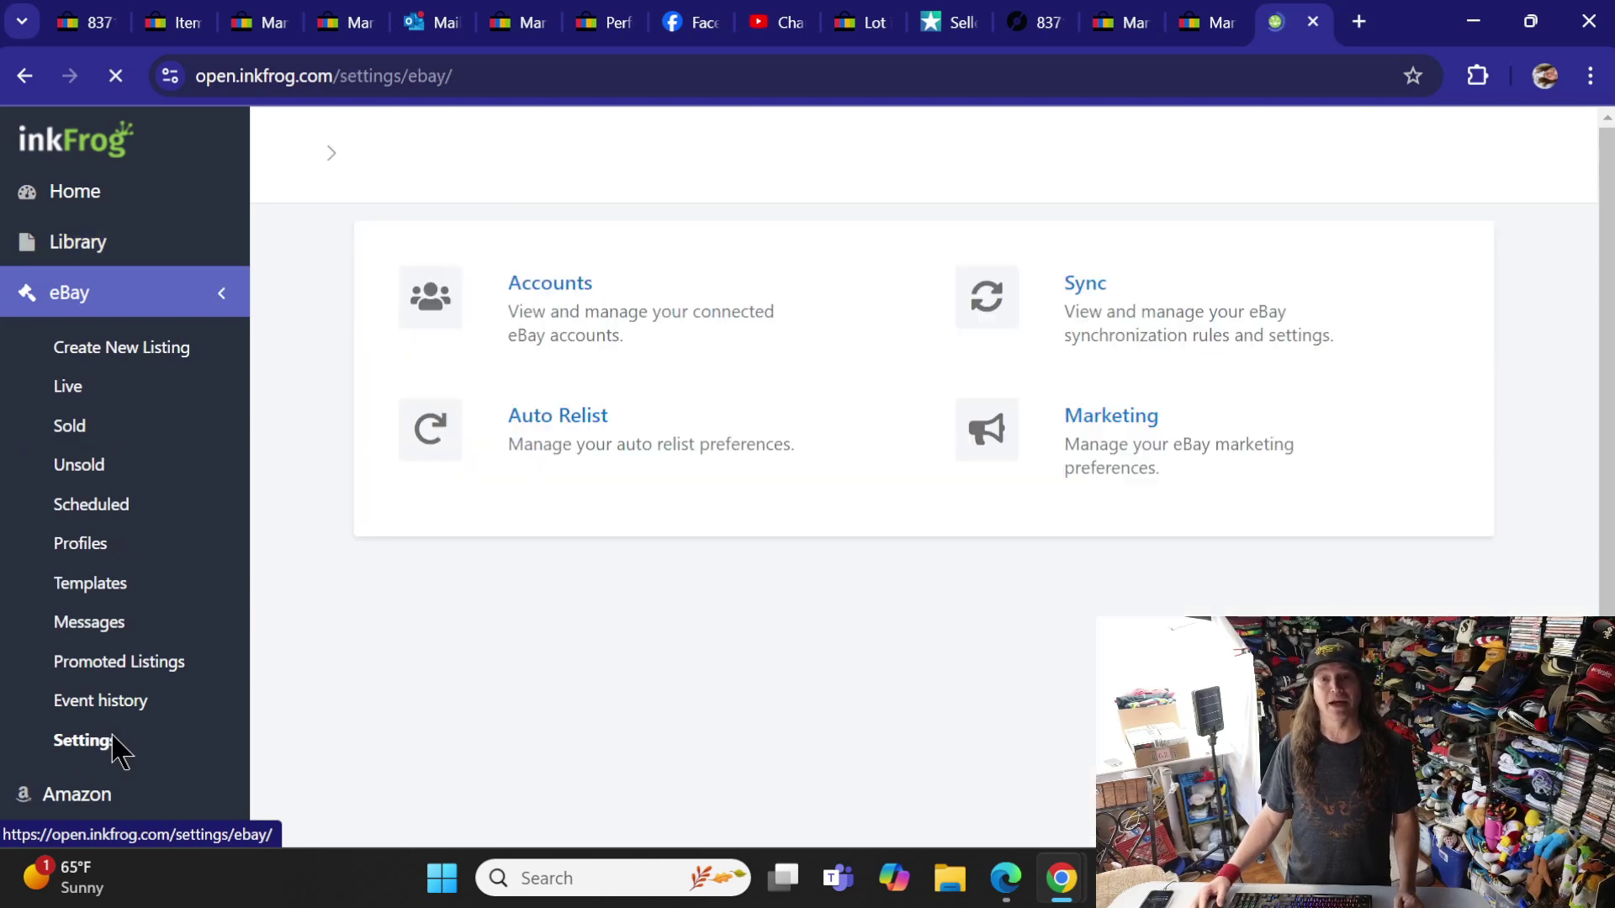
pyautogui.click(568, 286)
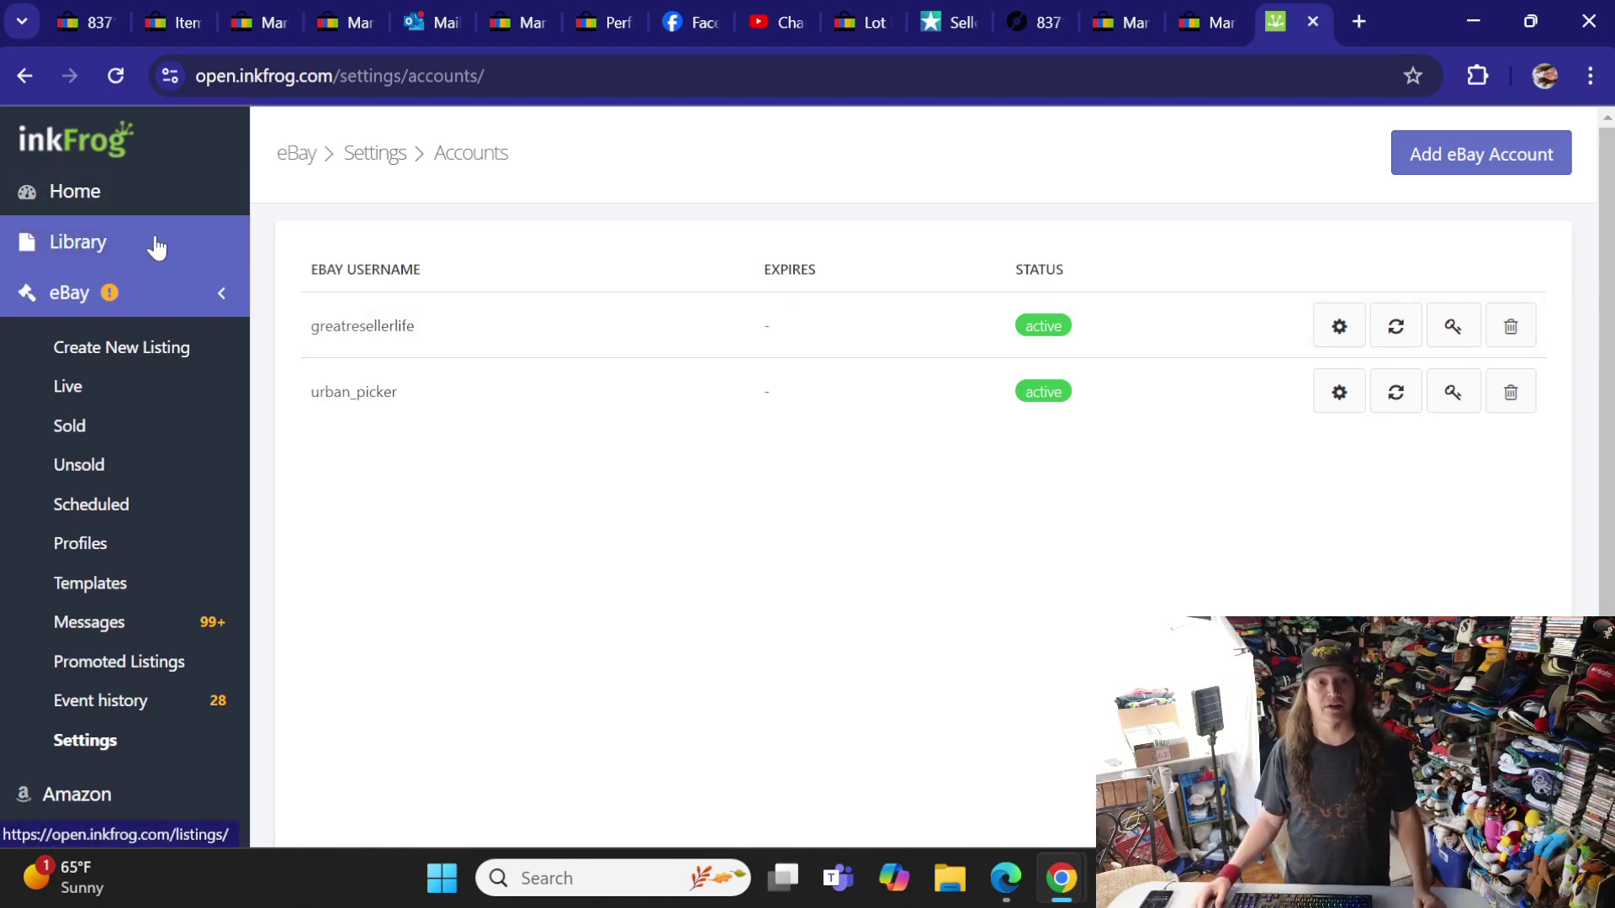
pyautogui.click(97, 244)
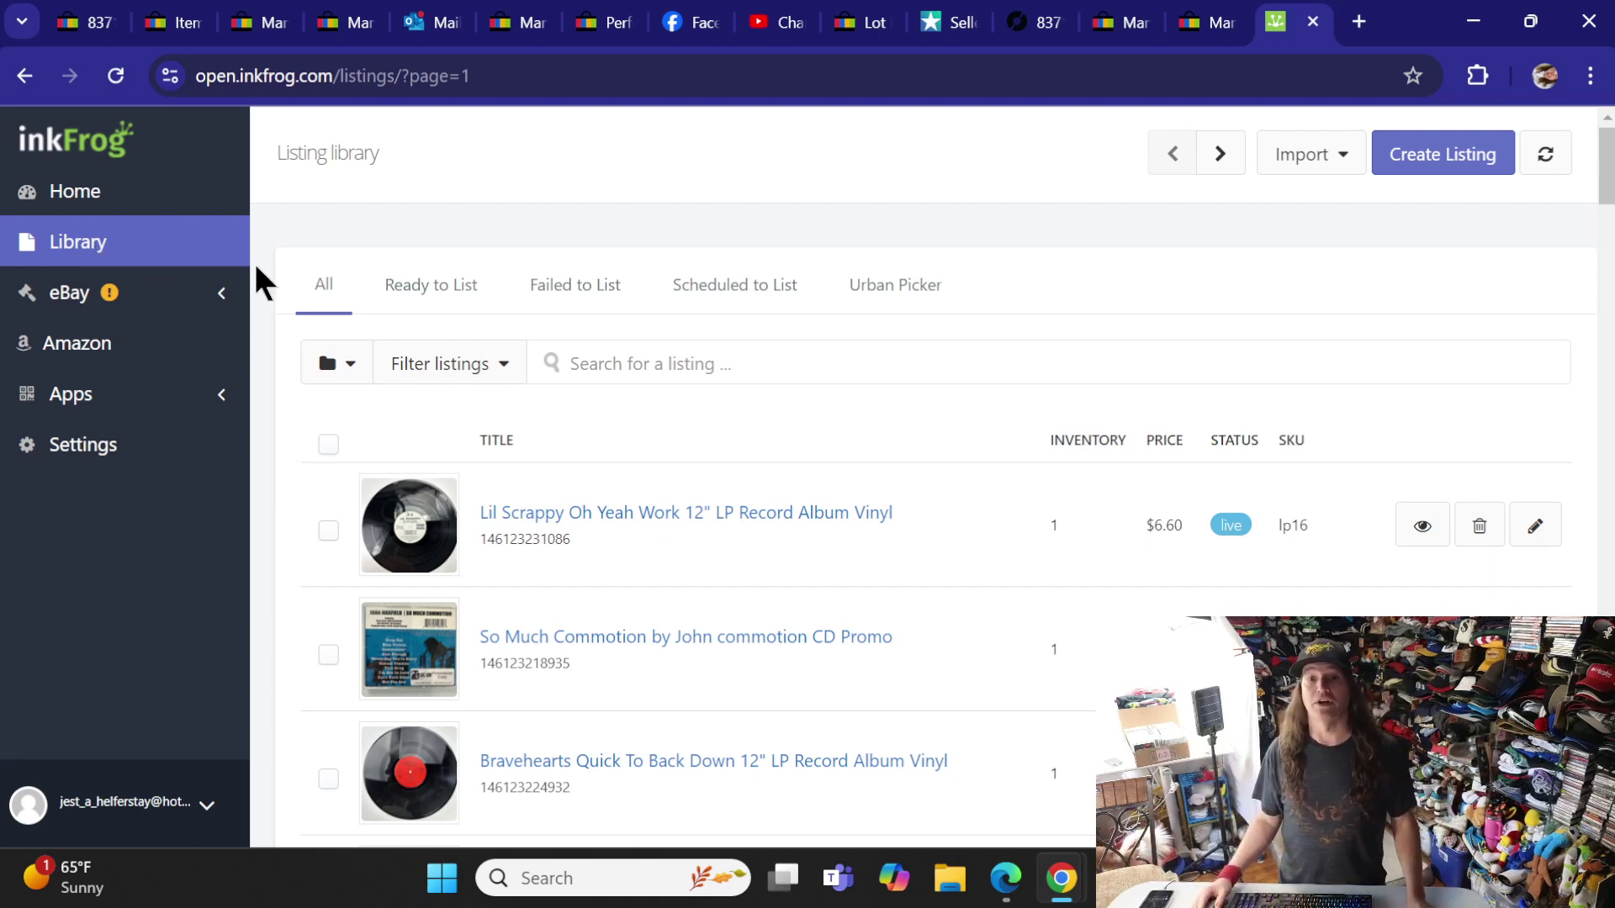
# - Filter the listing library to the second eBay account, urban_picker
pyautogui.click(491, 370)
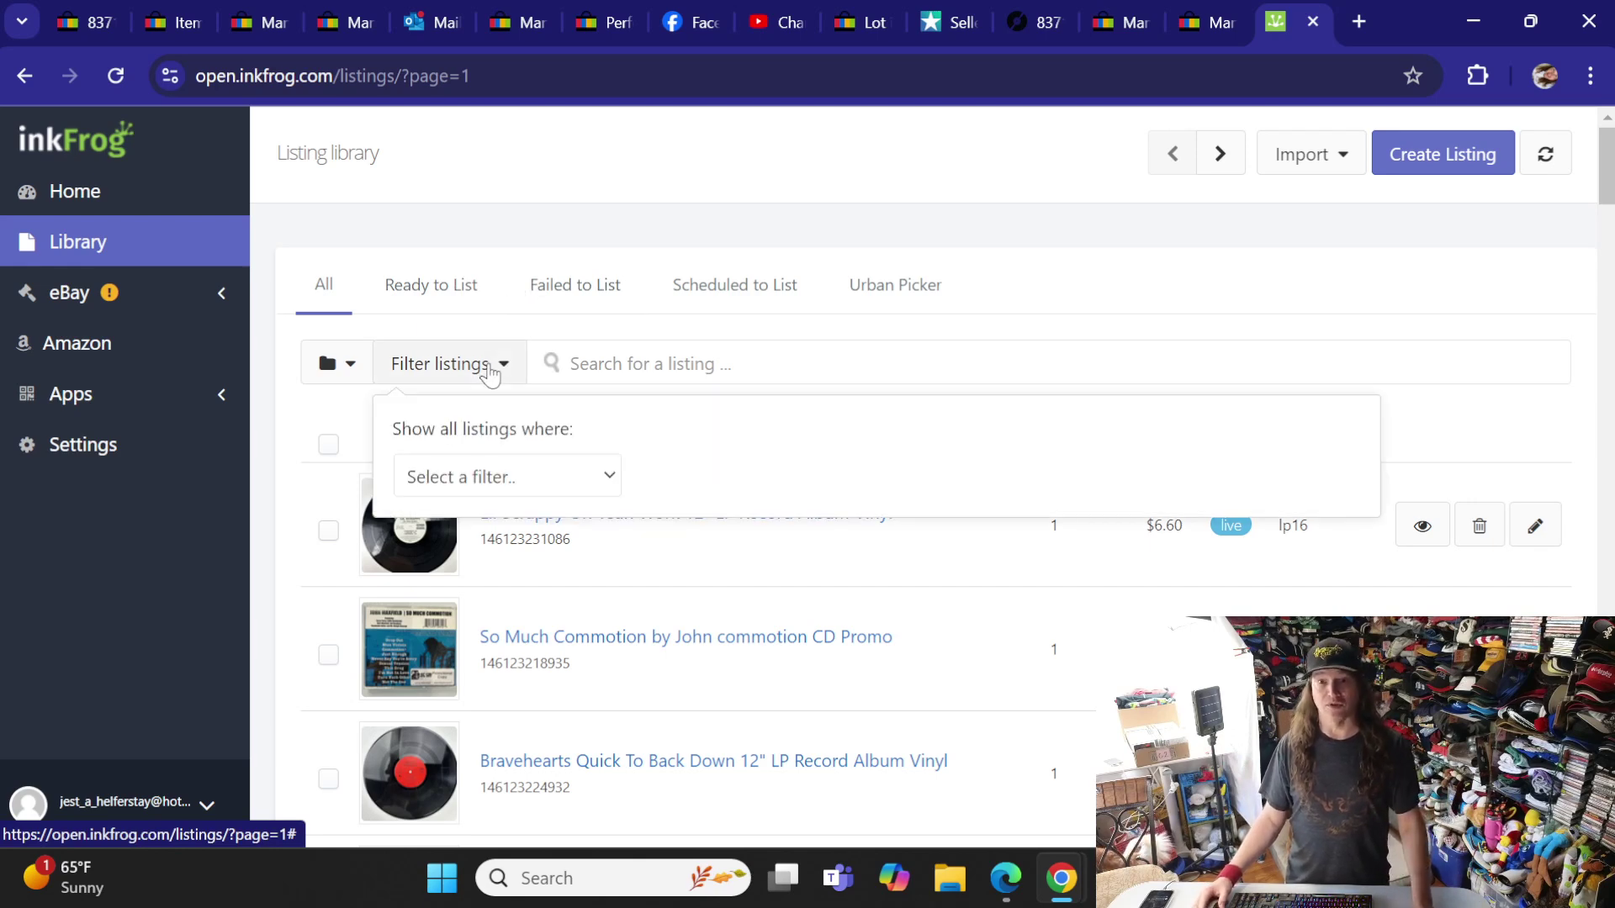
pyautogui.click(468, 479)
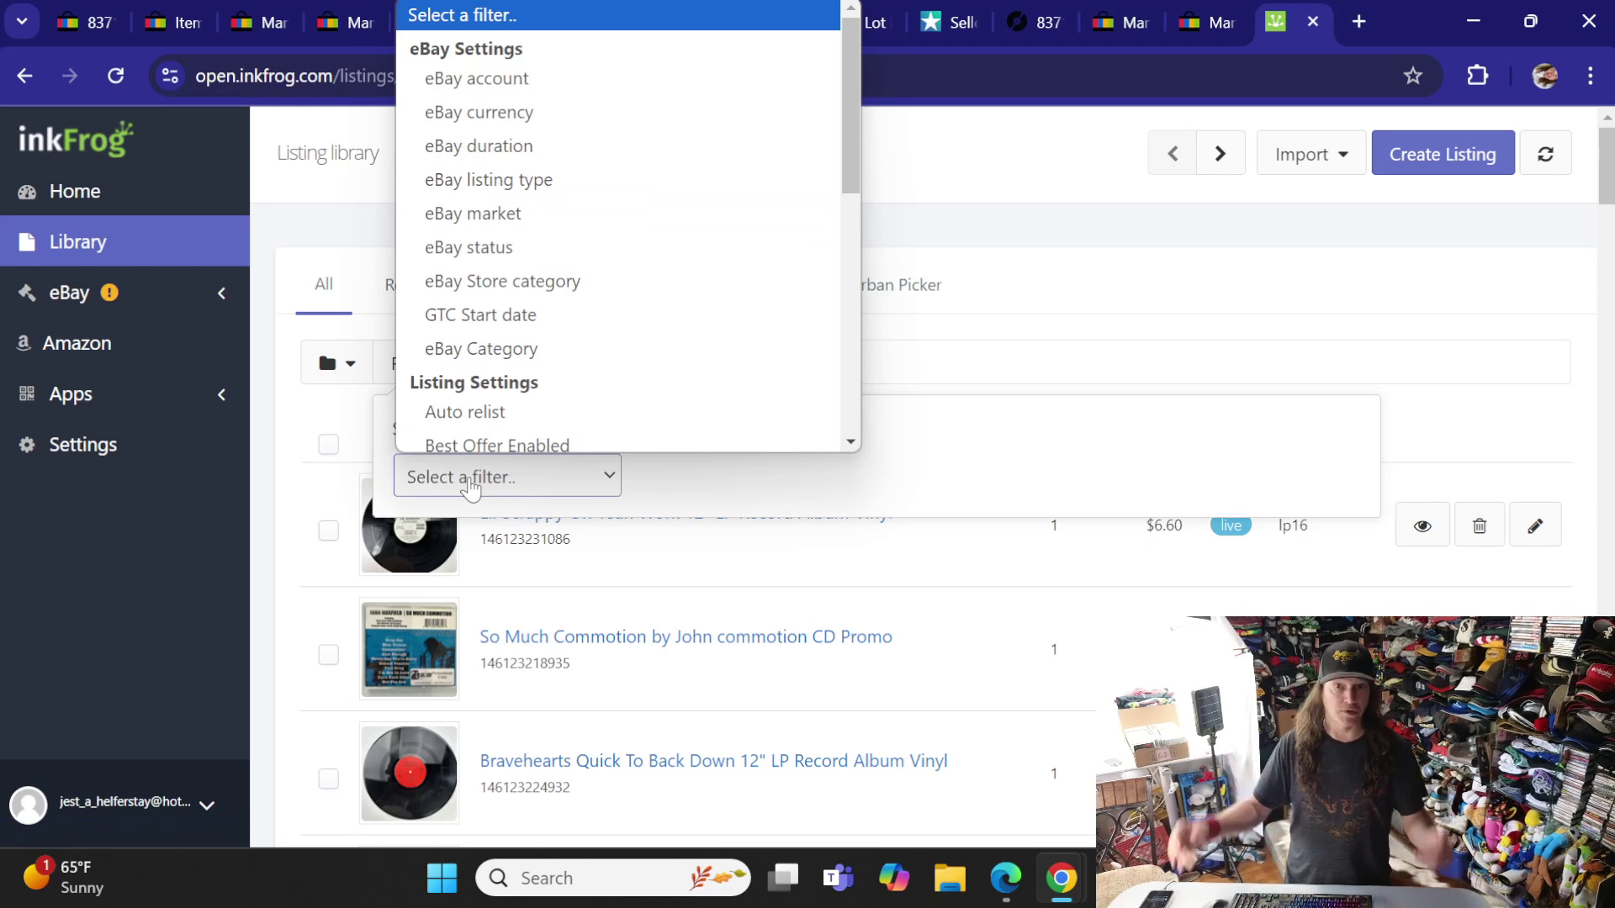
pyautogui.click(471, 72)
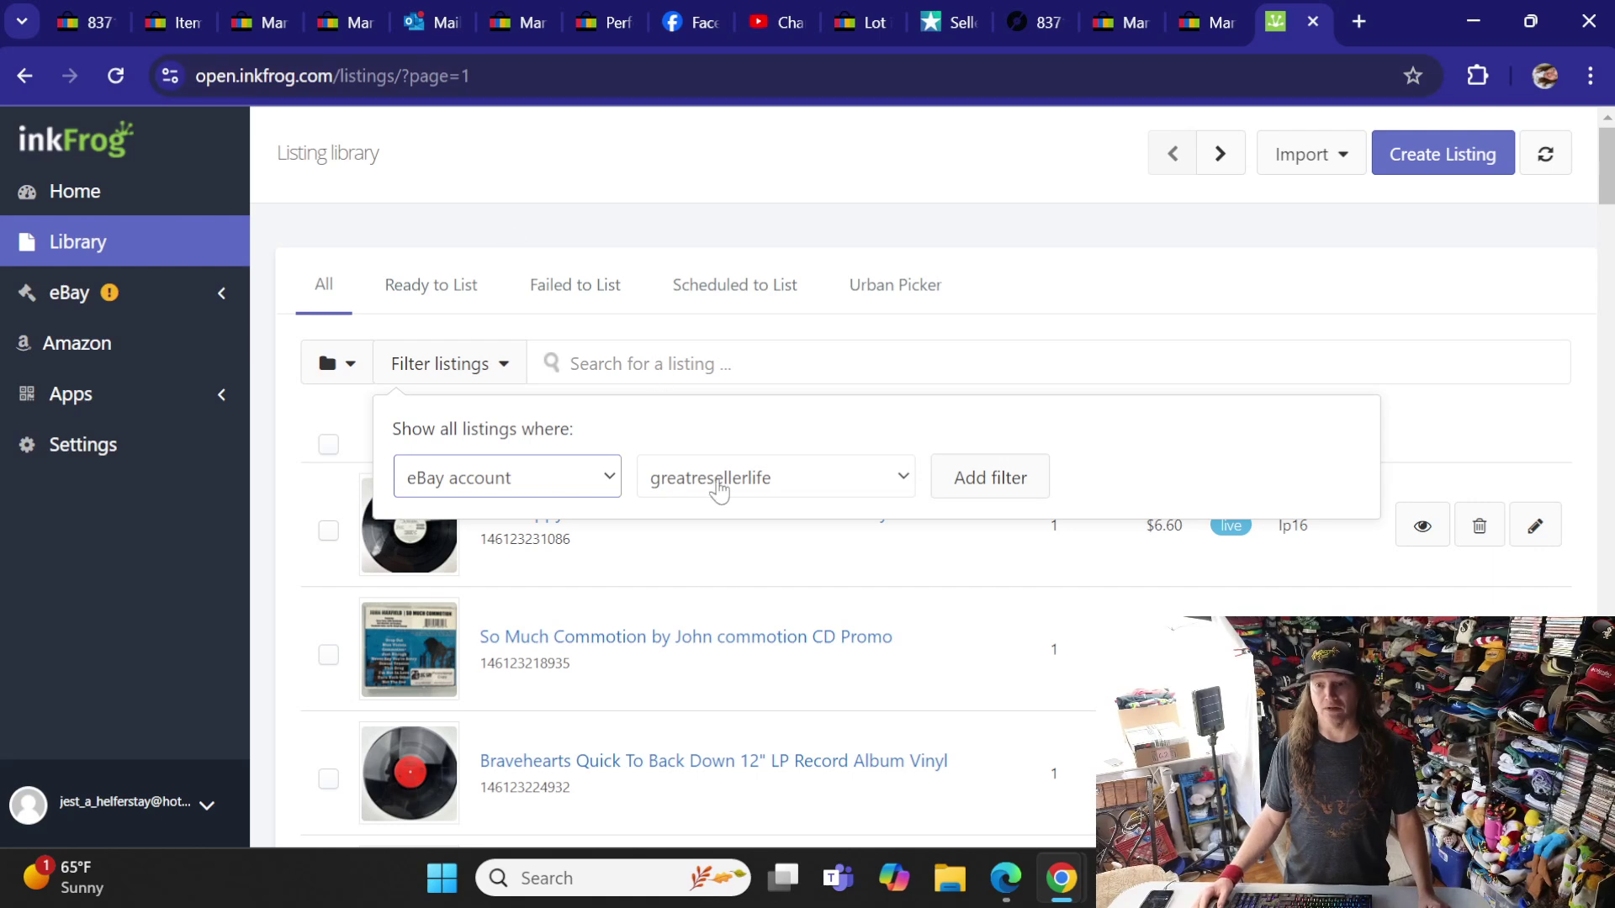
pyautogui.click(719, 490)
pyautogui.click(721, 551)
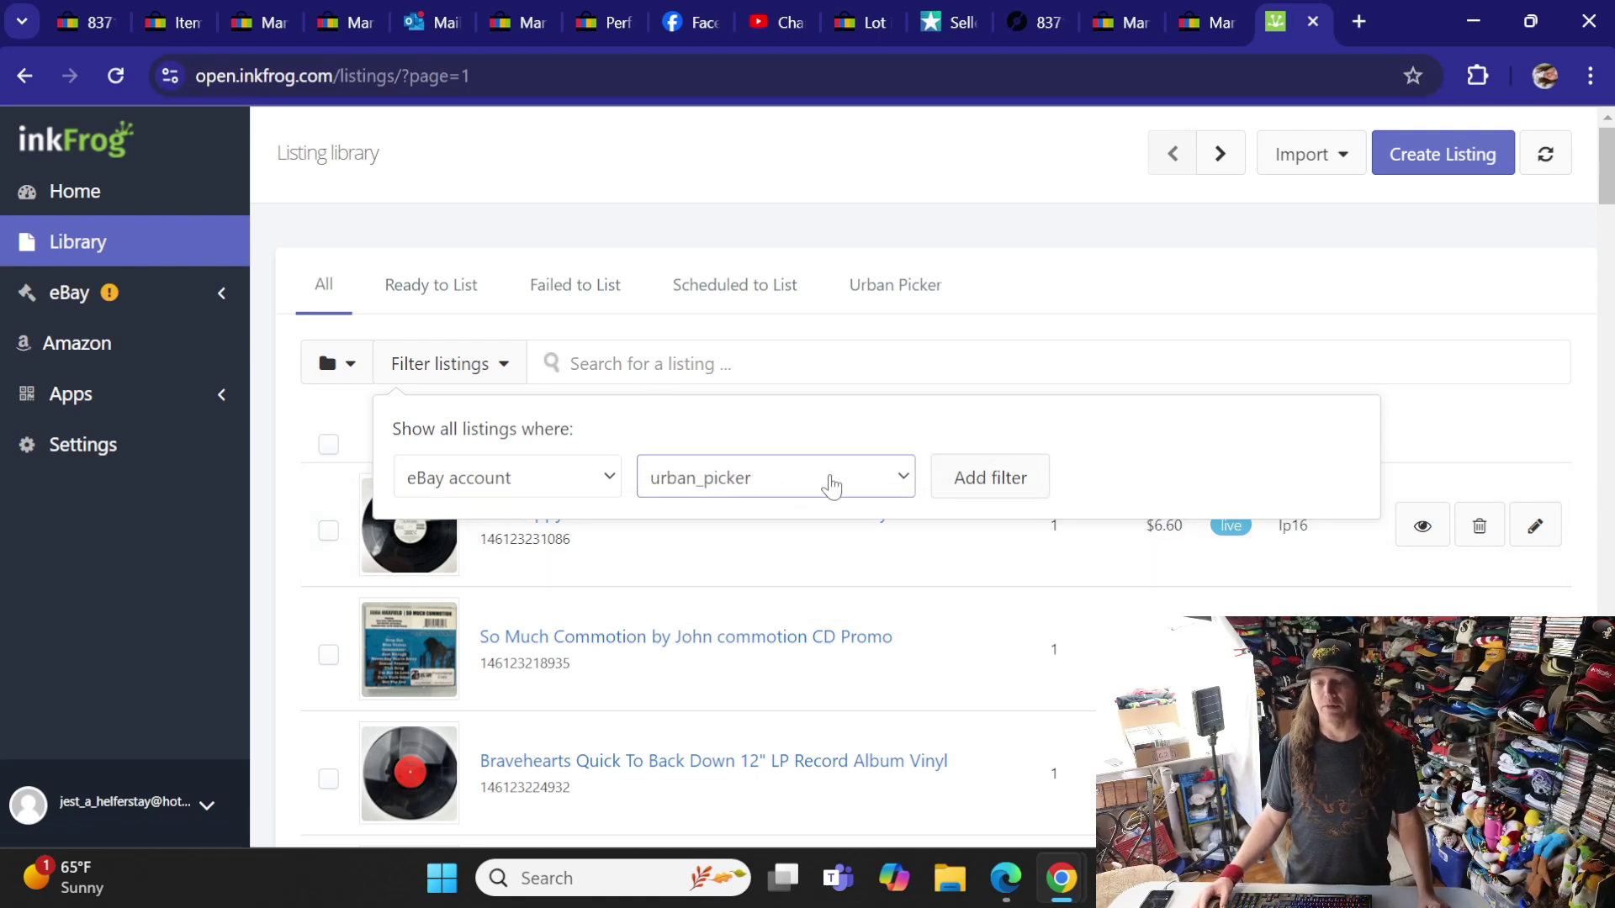
pyautogui.click(934, 485)
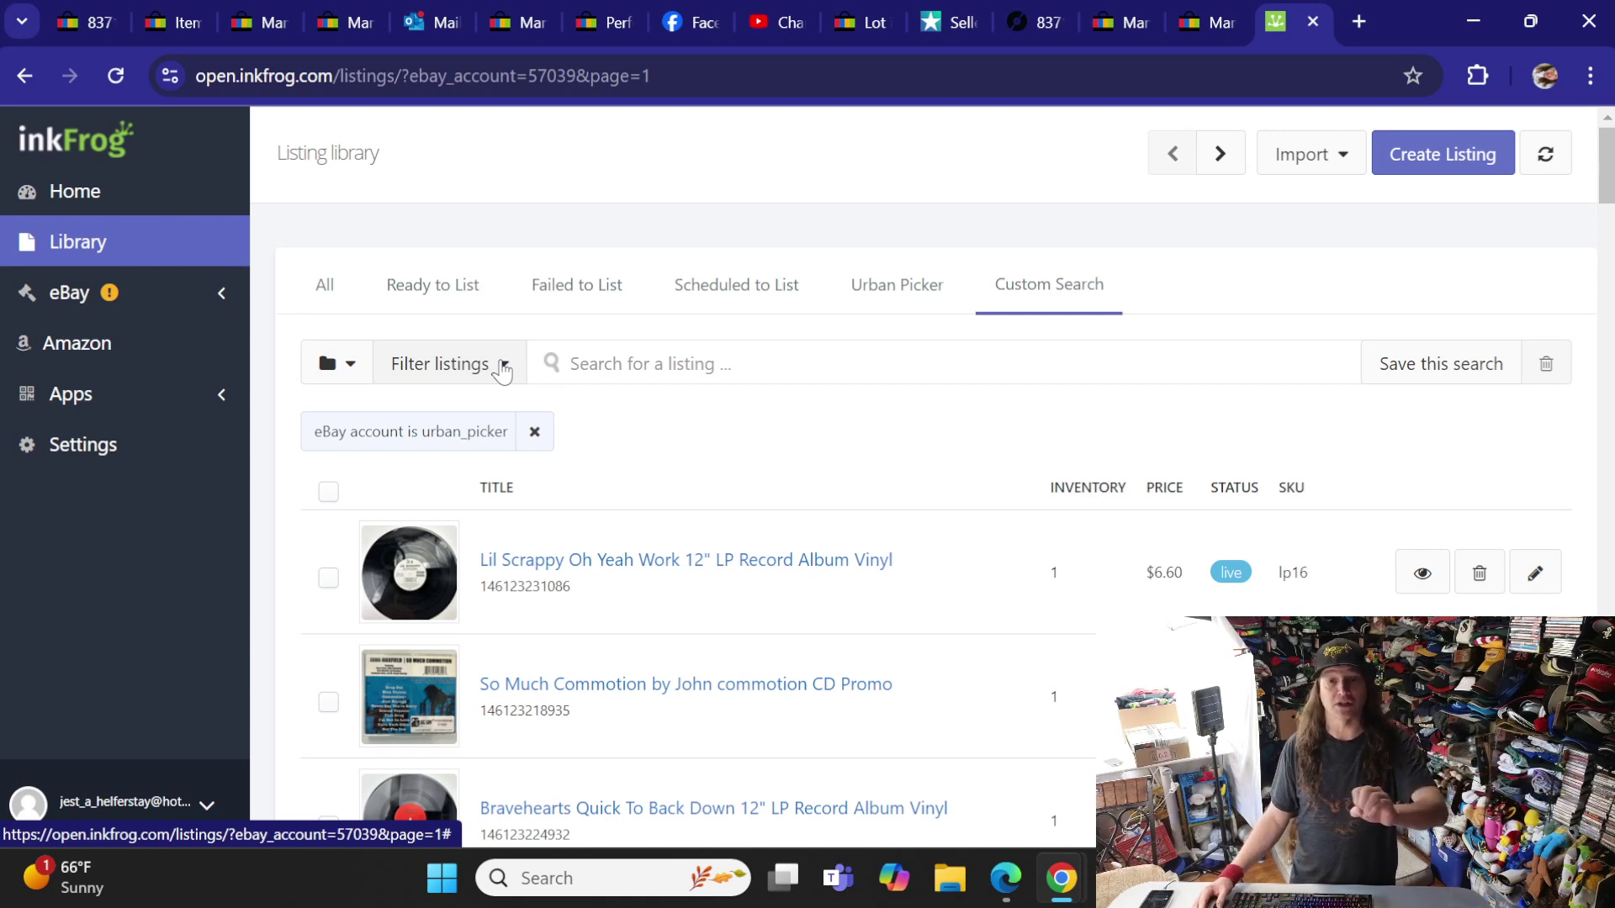
# - Add an eBay market filter for eBay.com (US)
pyautogui.click(502, 367)
pyautogui.click(496, 476)
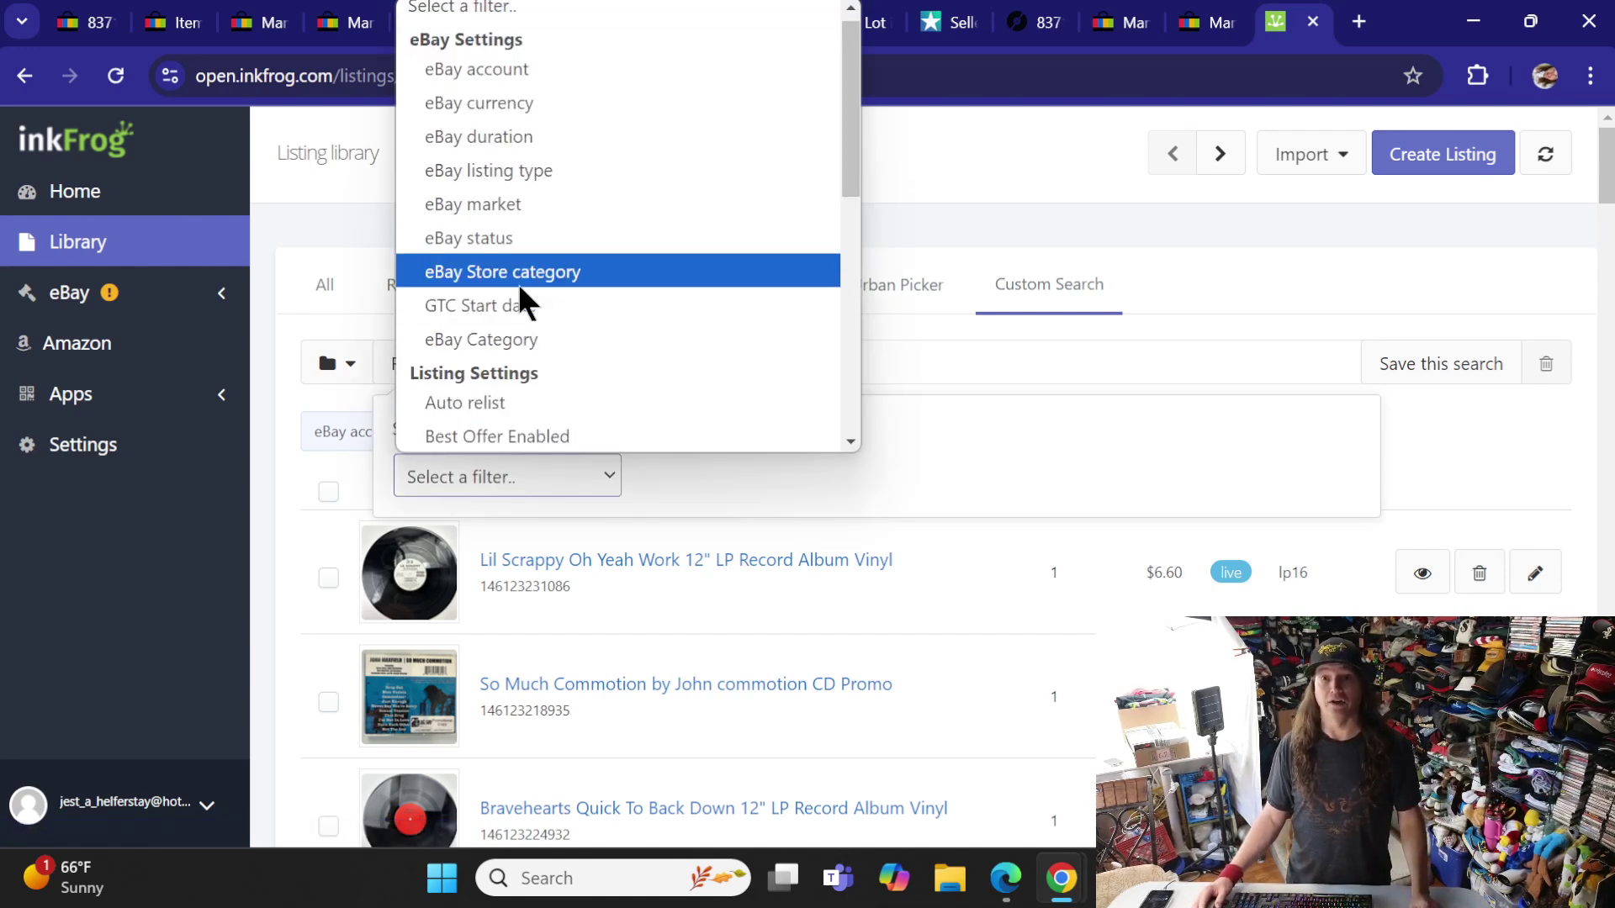
pyautogui.click(509, 204)
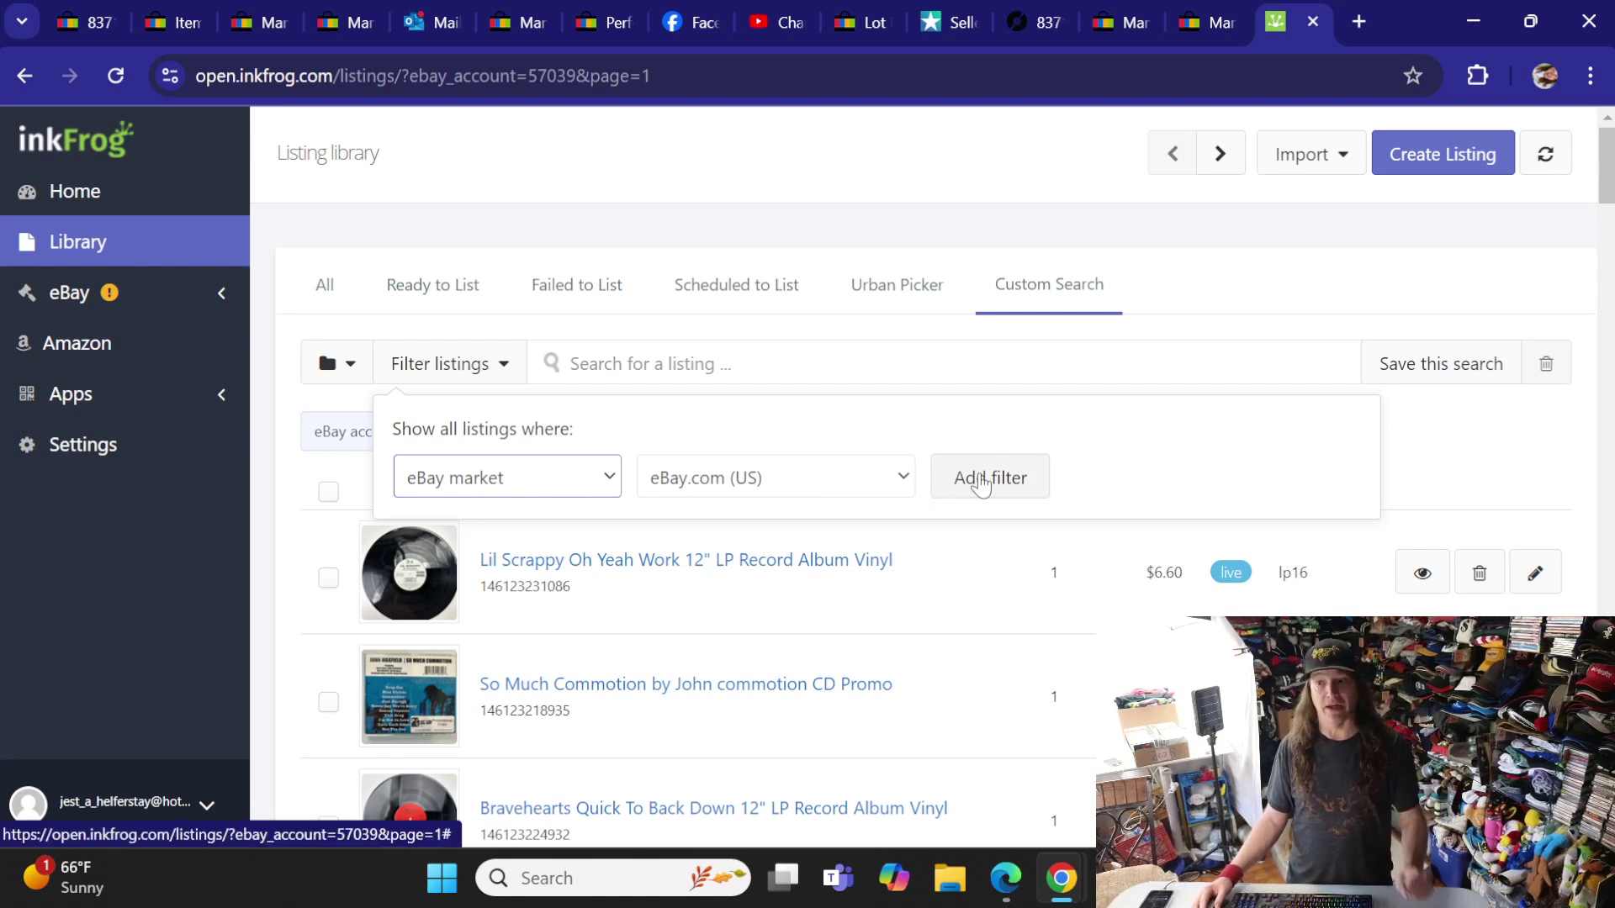
pyautogui.click(980, 480)
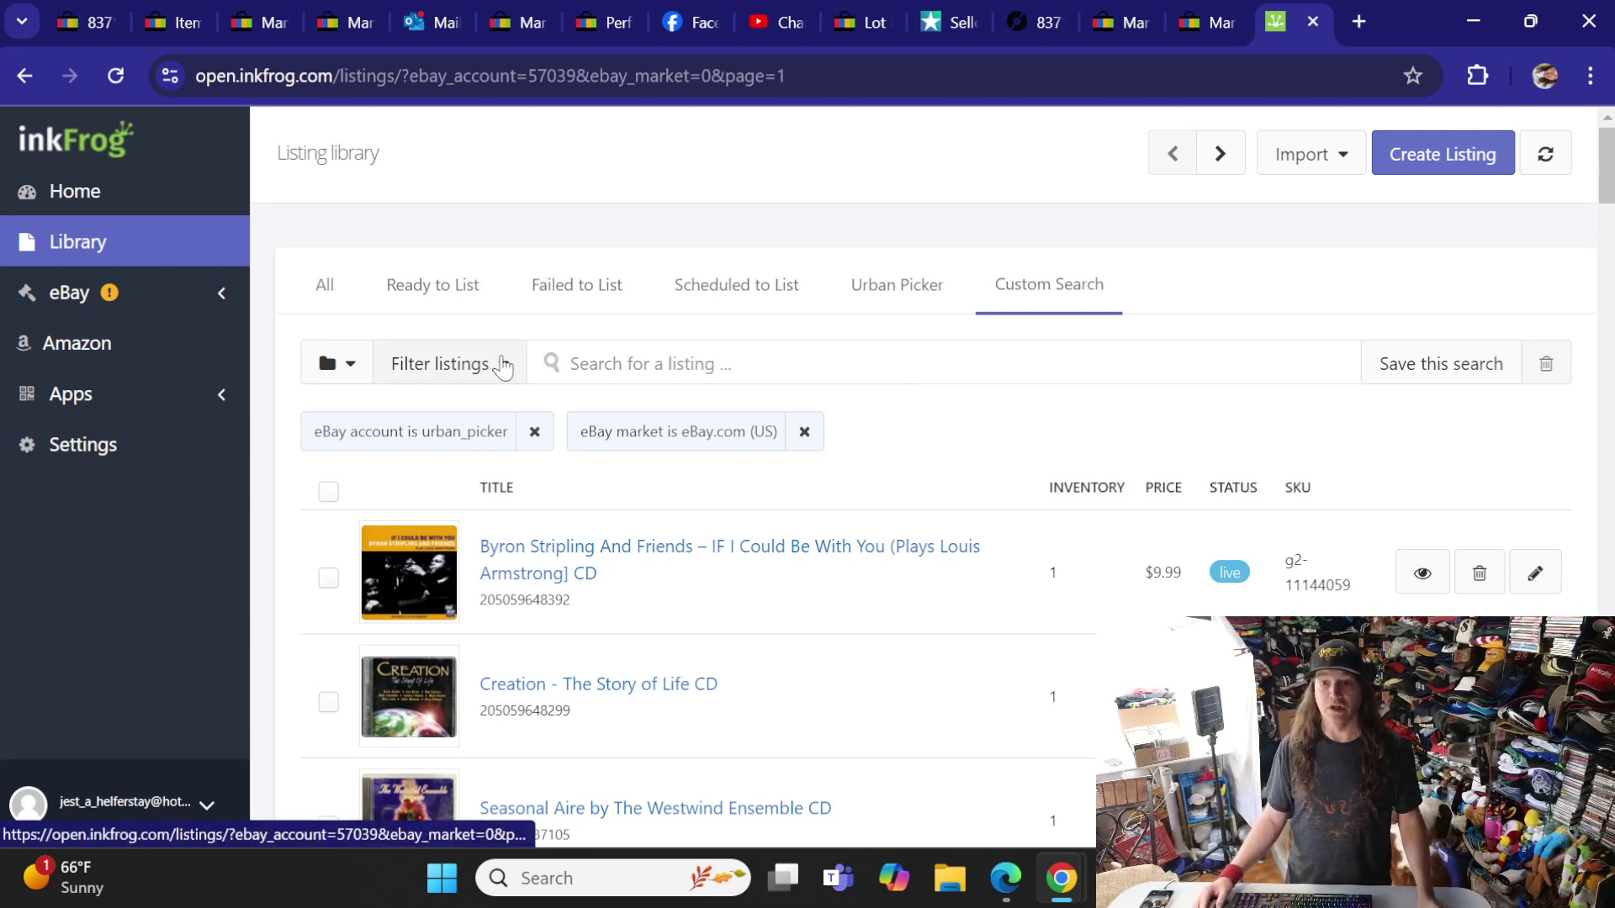
# - Add an eBay status filter set to Live
pyautogui.click(502, 366)
pyautogui.click(501, 478)
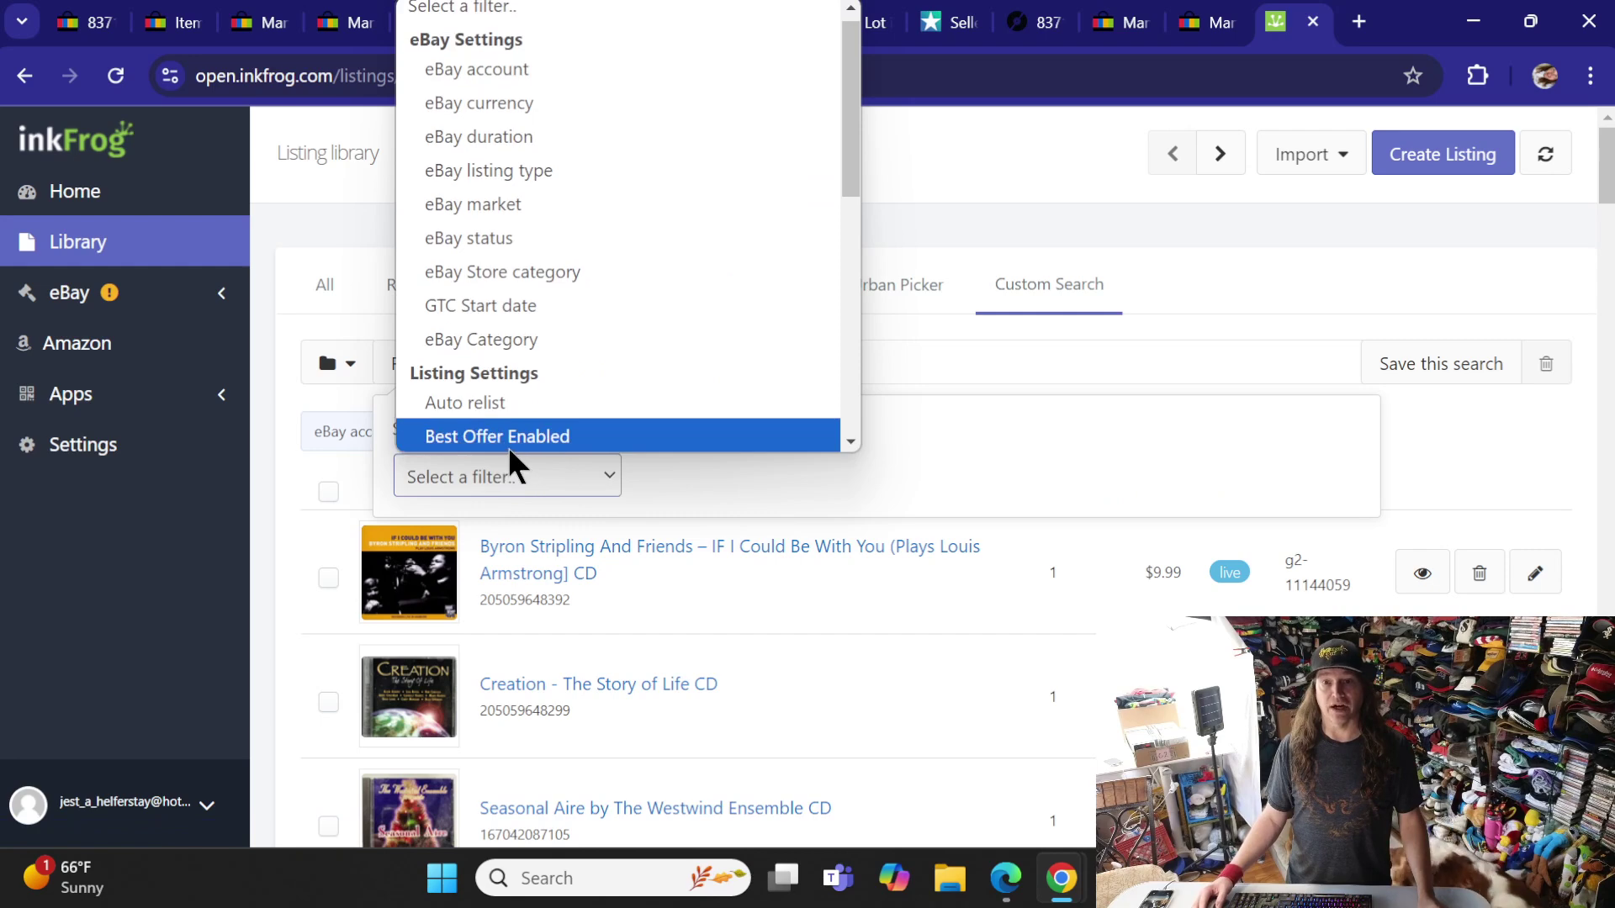
pyautogui.click(488, 240)
pyautogui.click(786, 495)
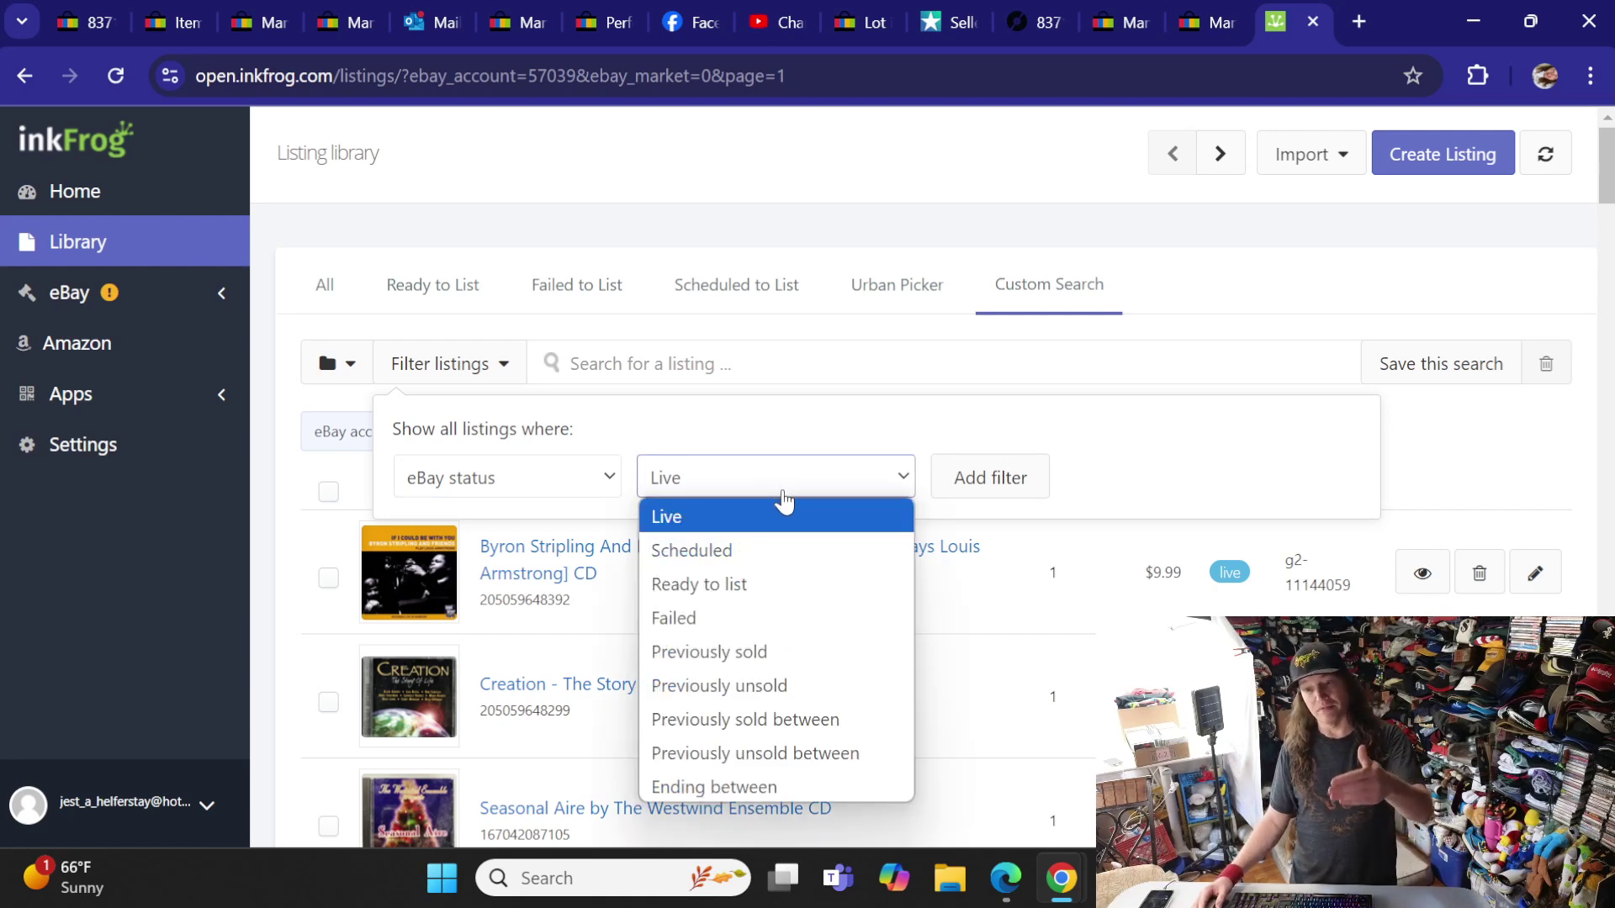
pyautogui.click(776, 493)
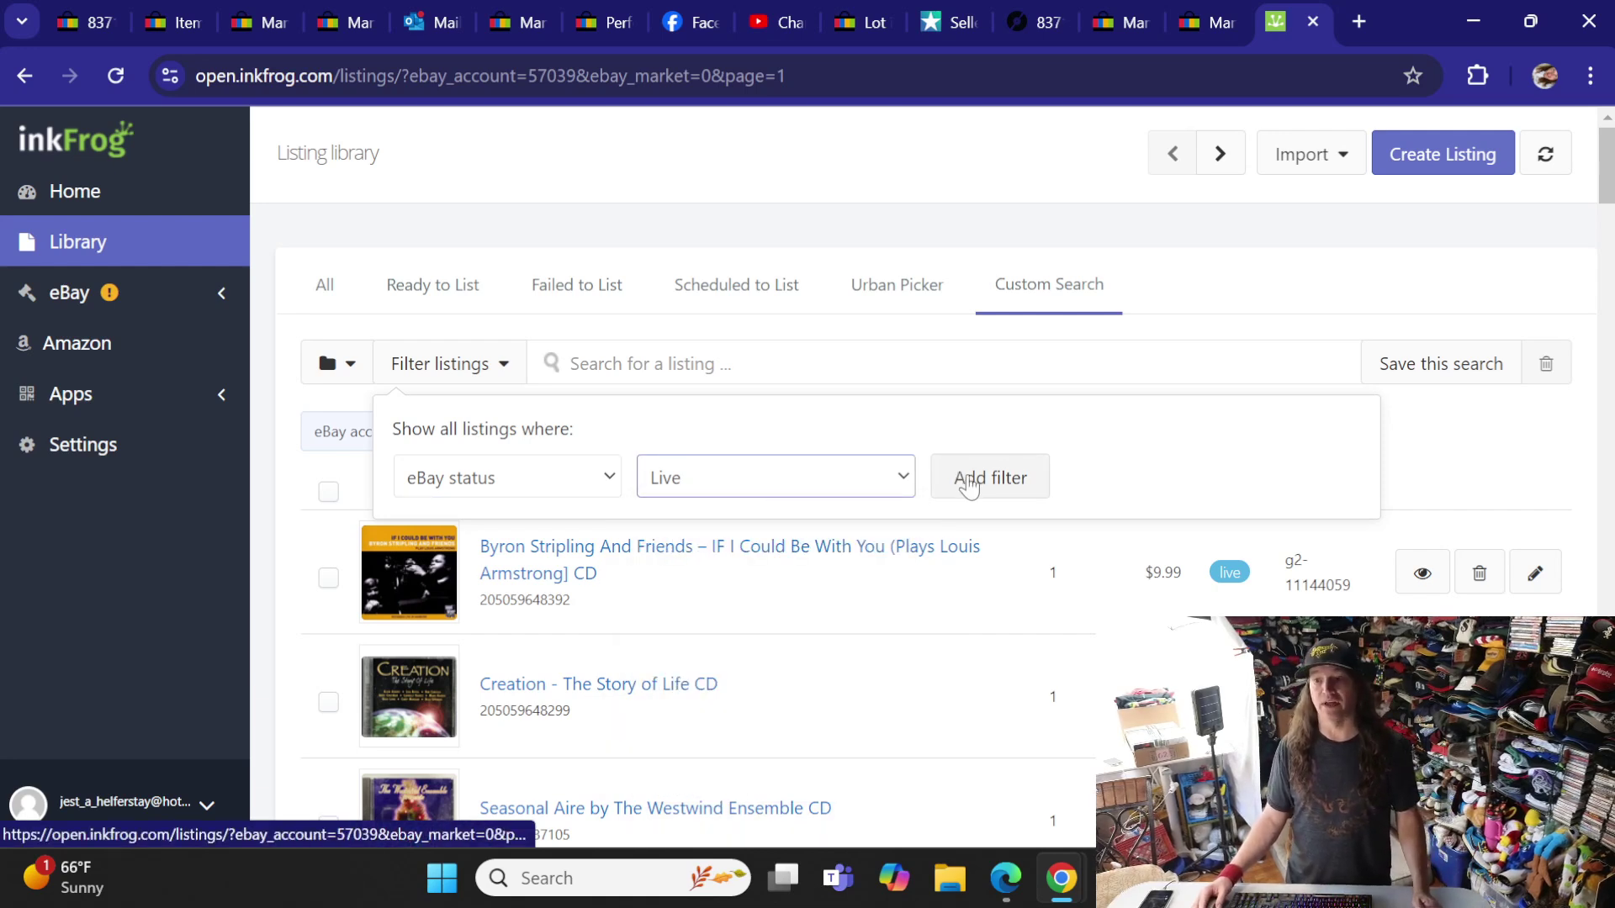
pyautogui.click(969, 479)
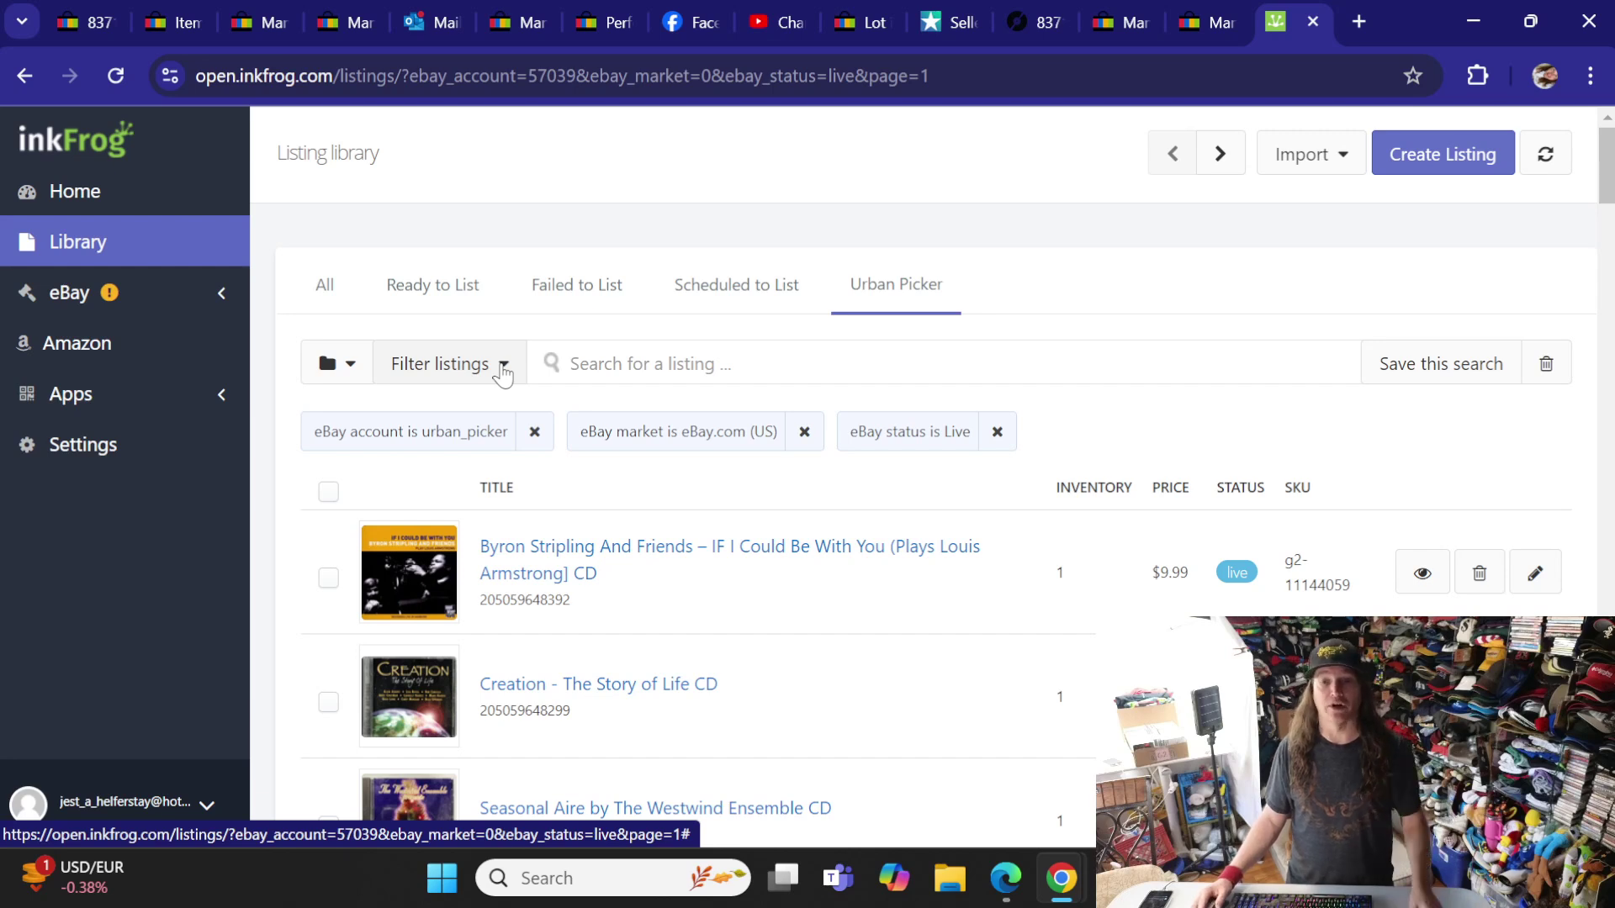
# - Add an eBay Store category filter for the second account's T-Shirts category
pyautogui.click(503, 370)
pyautogui.click(490, 503)
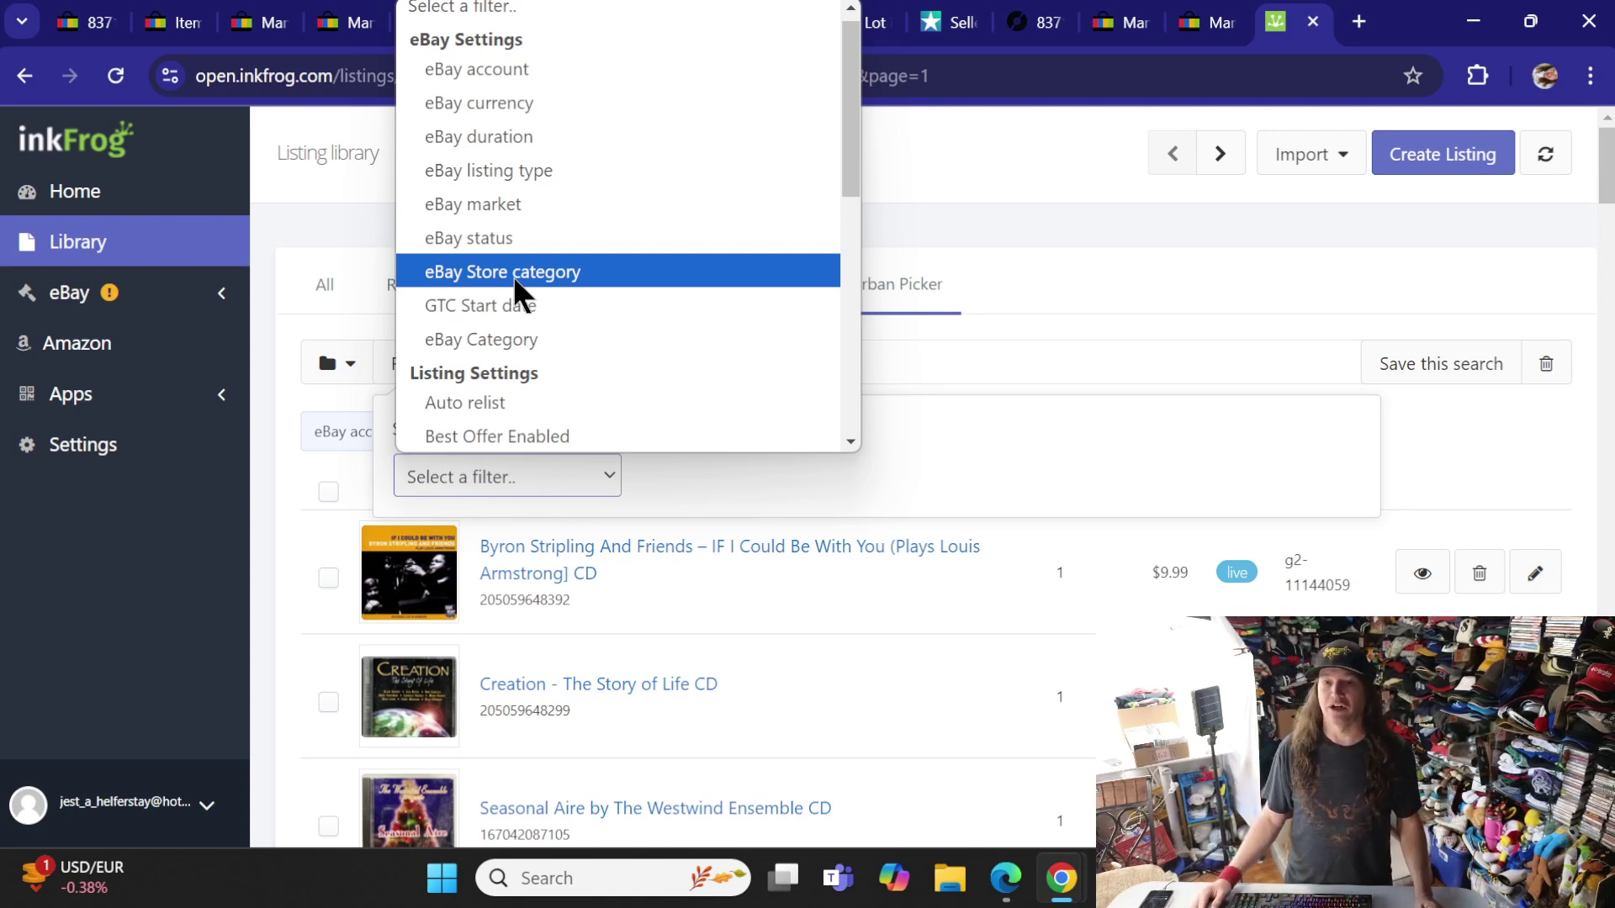
pyautogui.click(513, 276)
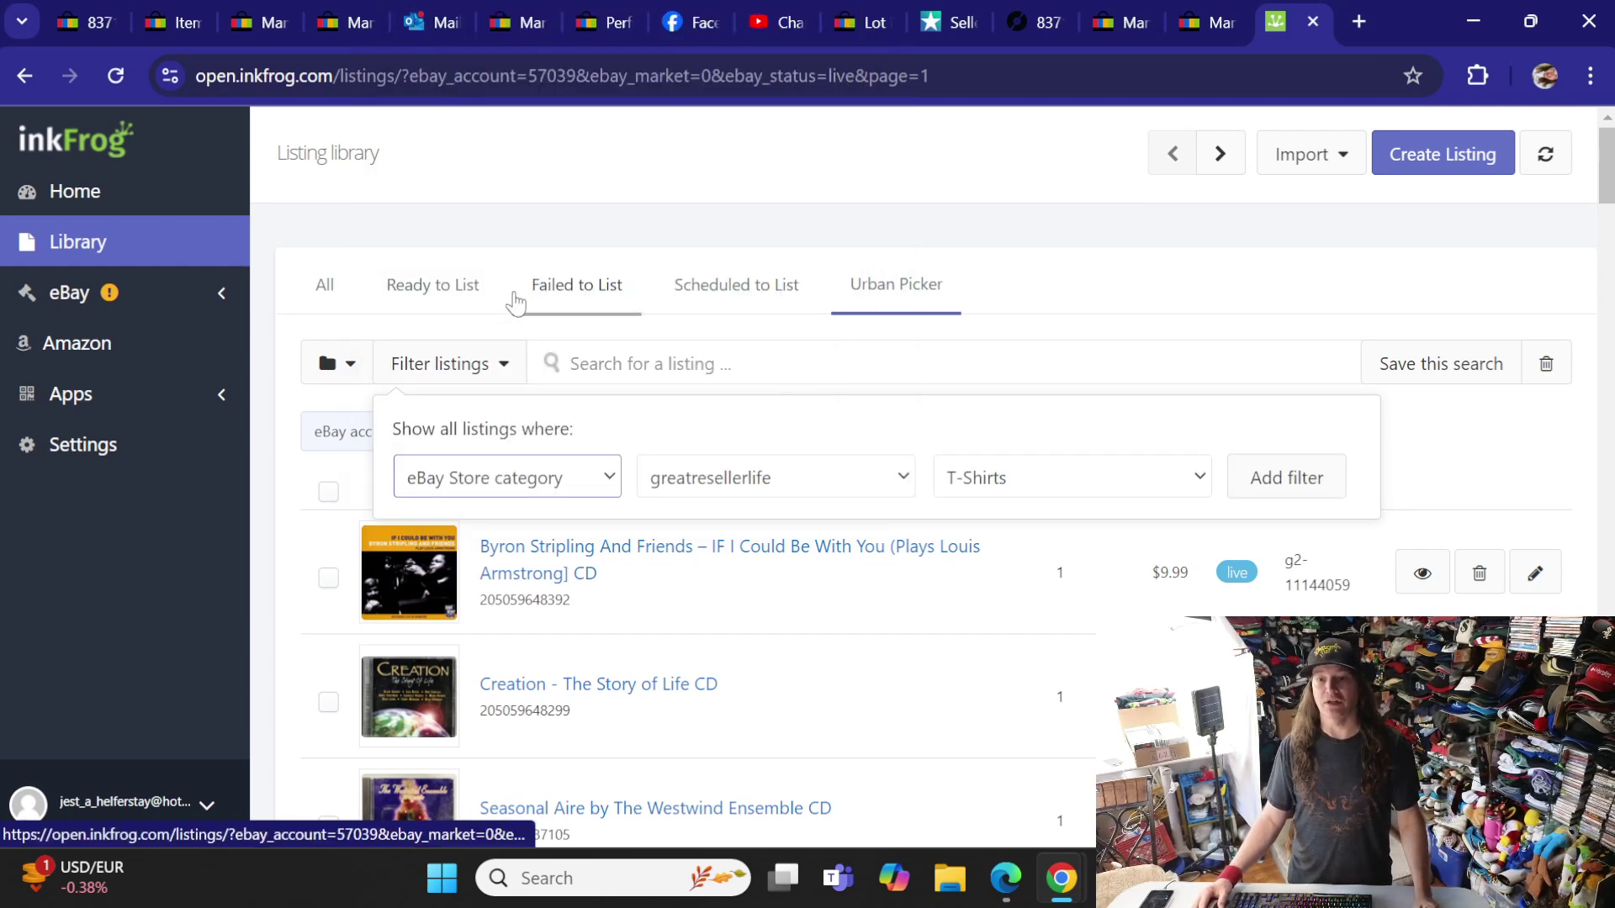
pyautogui.click(714, 486)
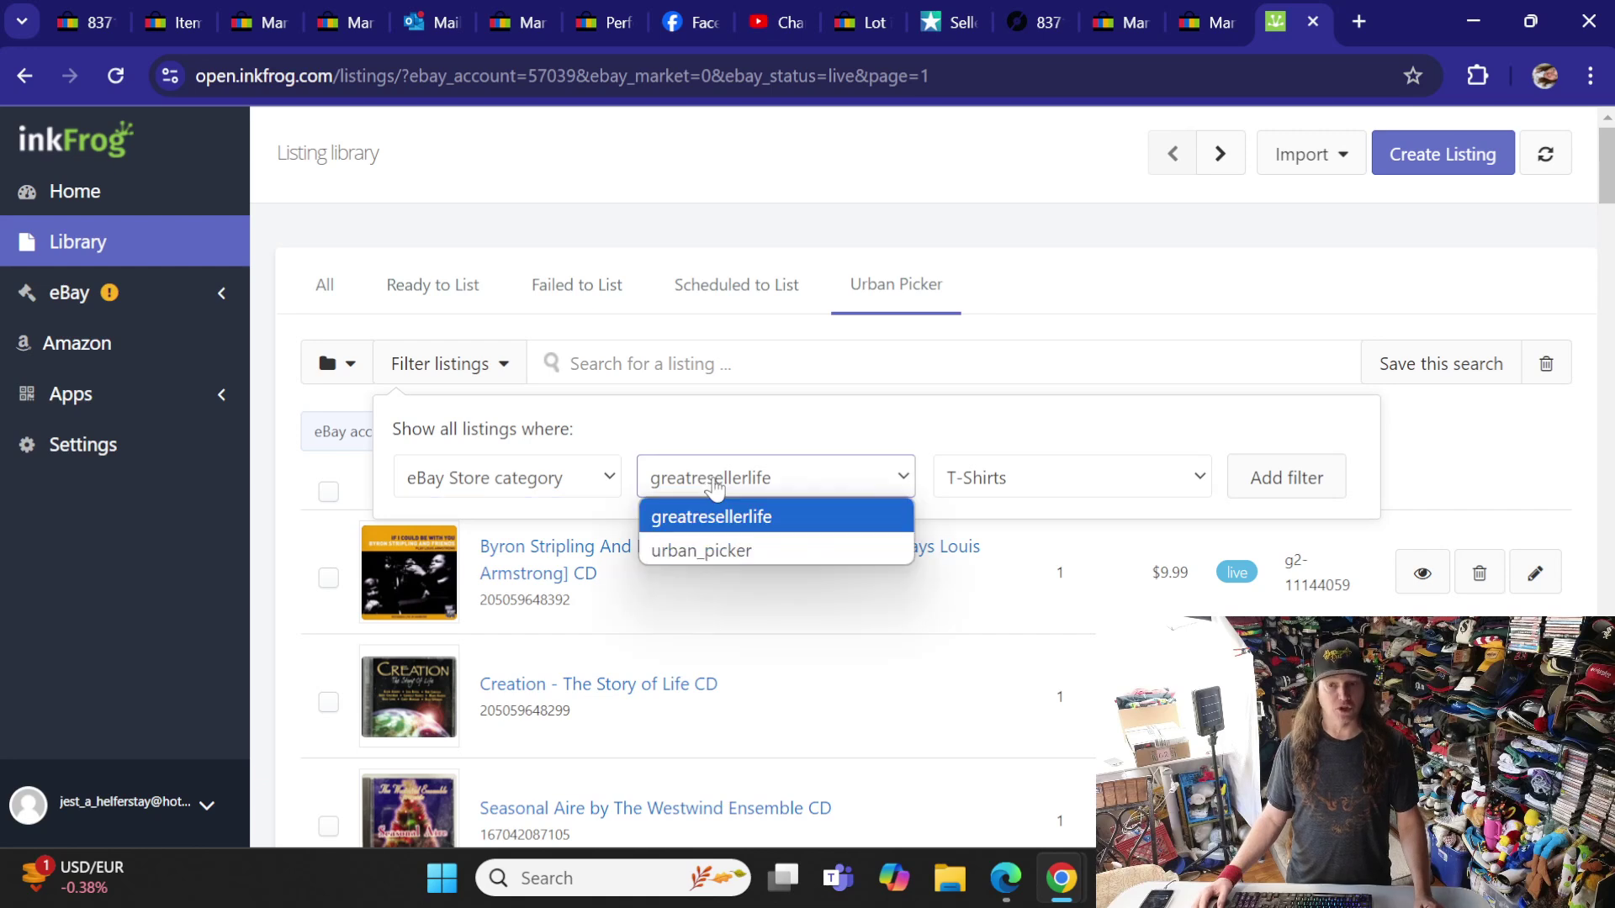
pyautogui.click(719, 550)
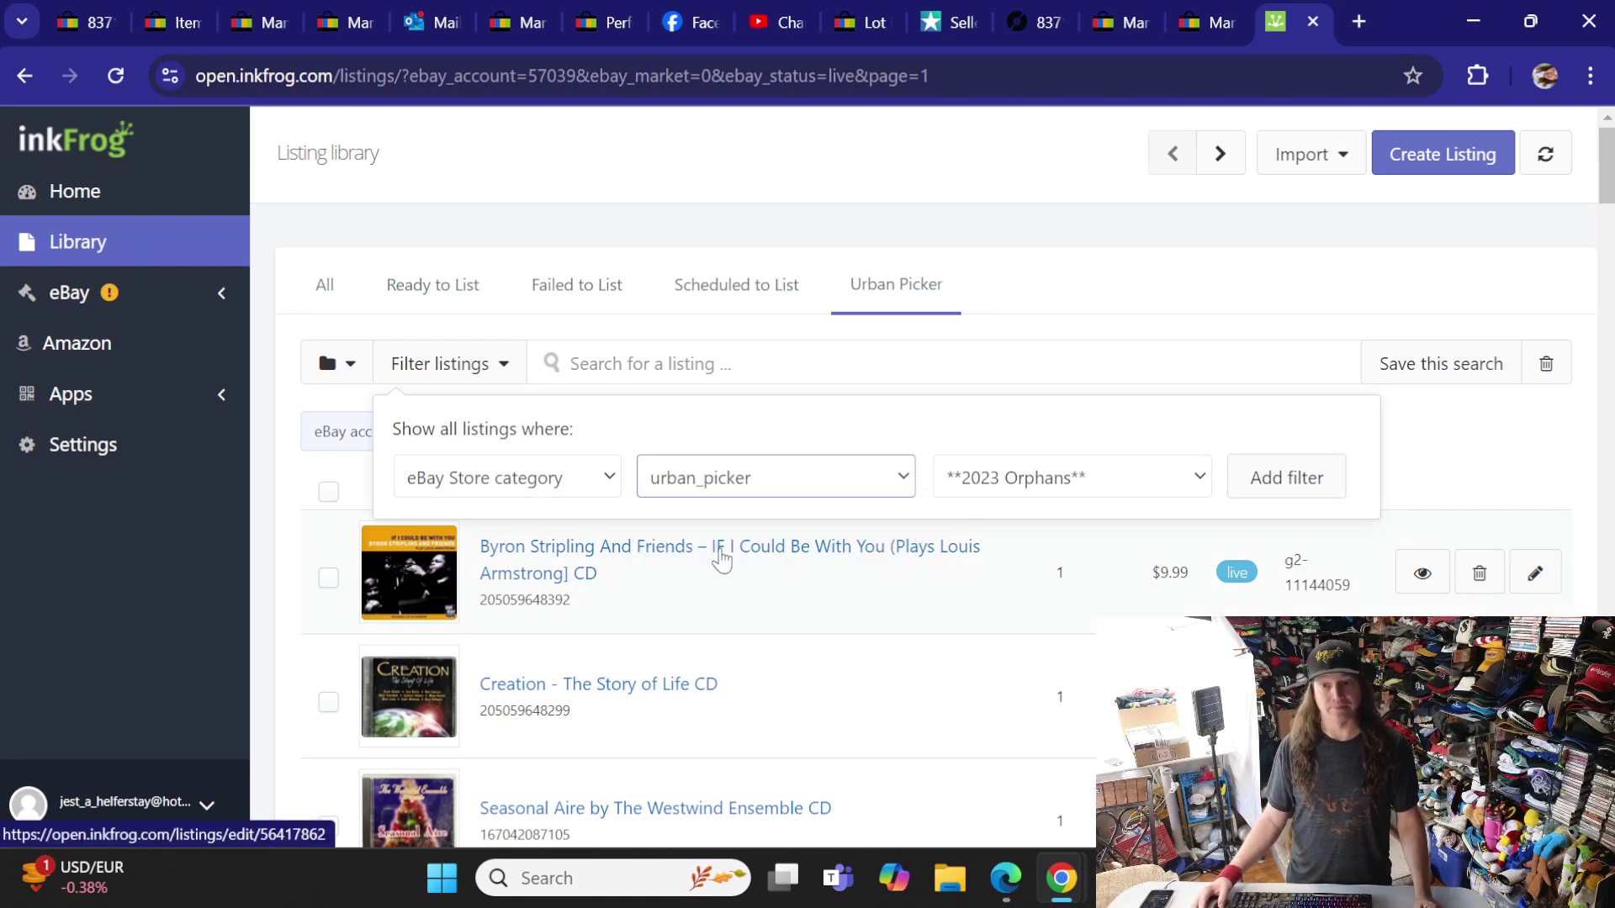
pyautogui.click(989, 484)
pyautogui.scroll(-3, 1006, 307)
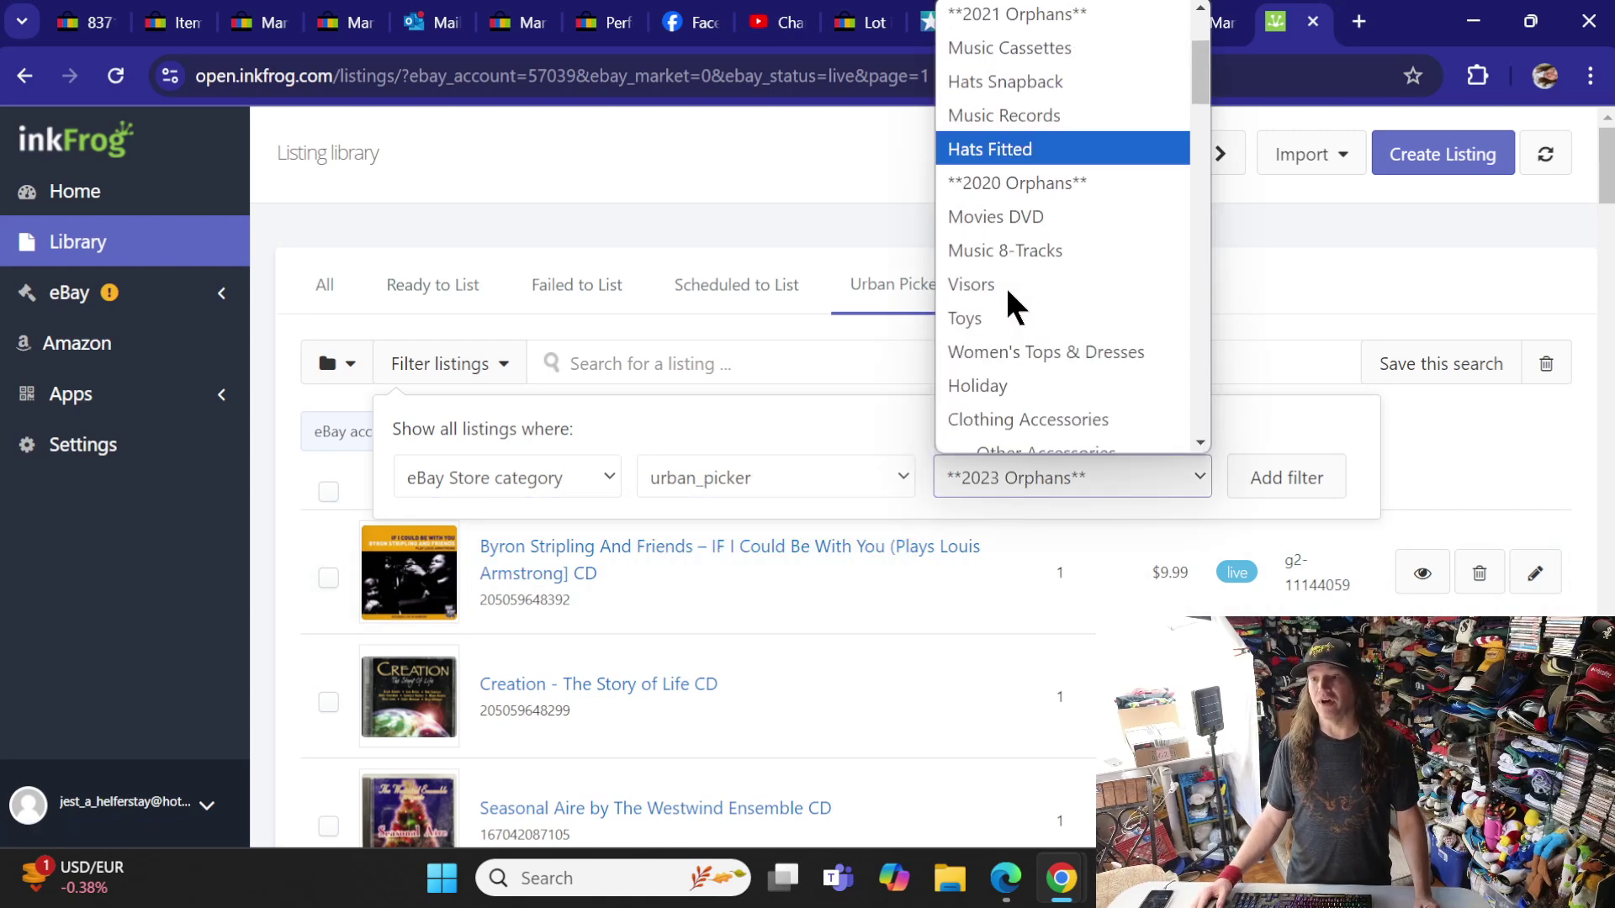
pyautogui.scroll(-10, 1006, 303)
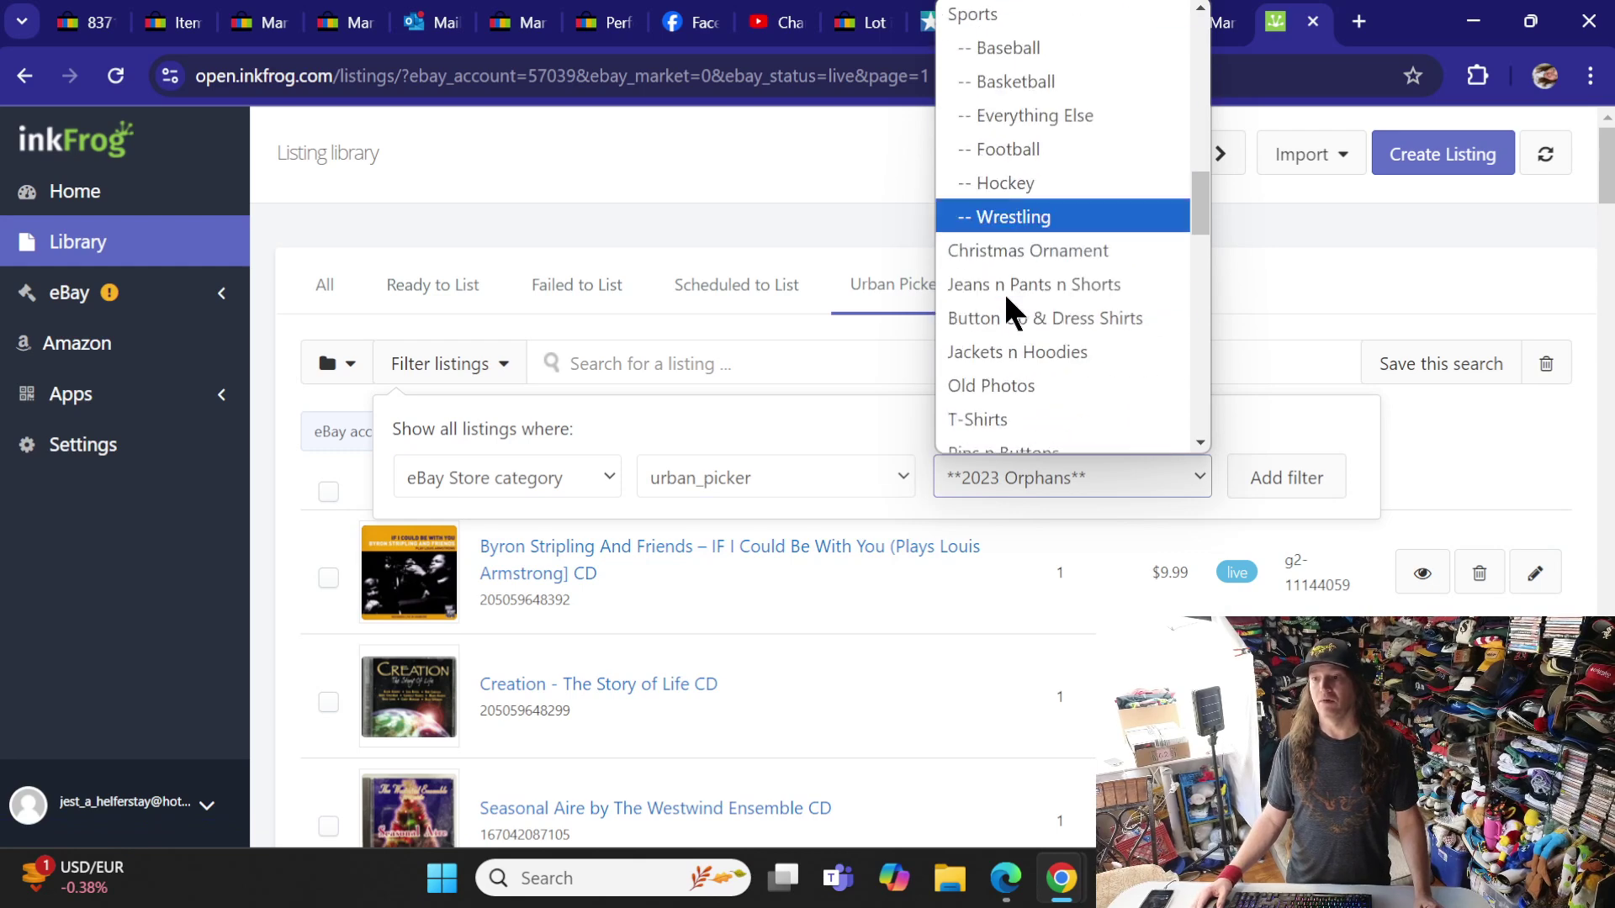
pyautogui.scroll(-2, 1006, 299)
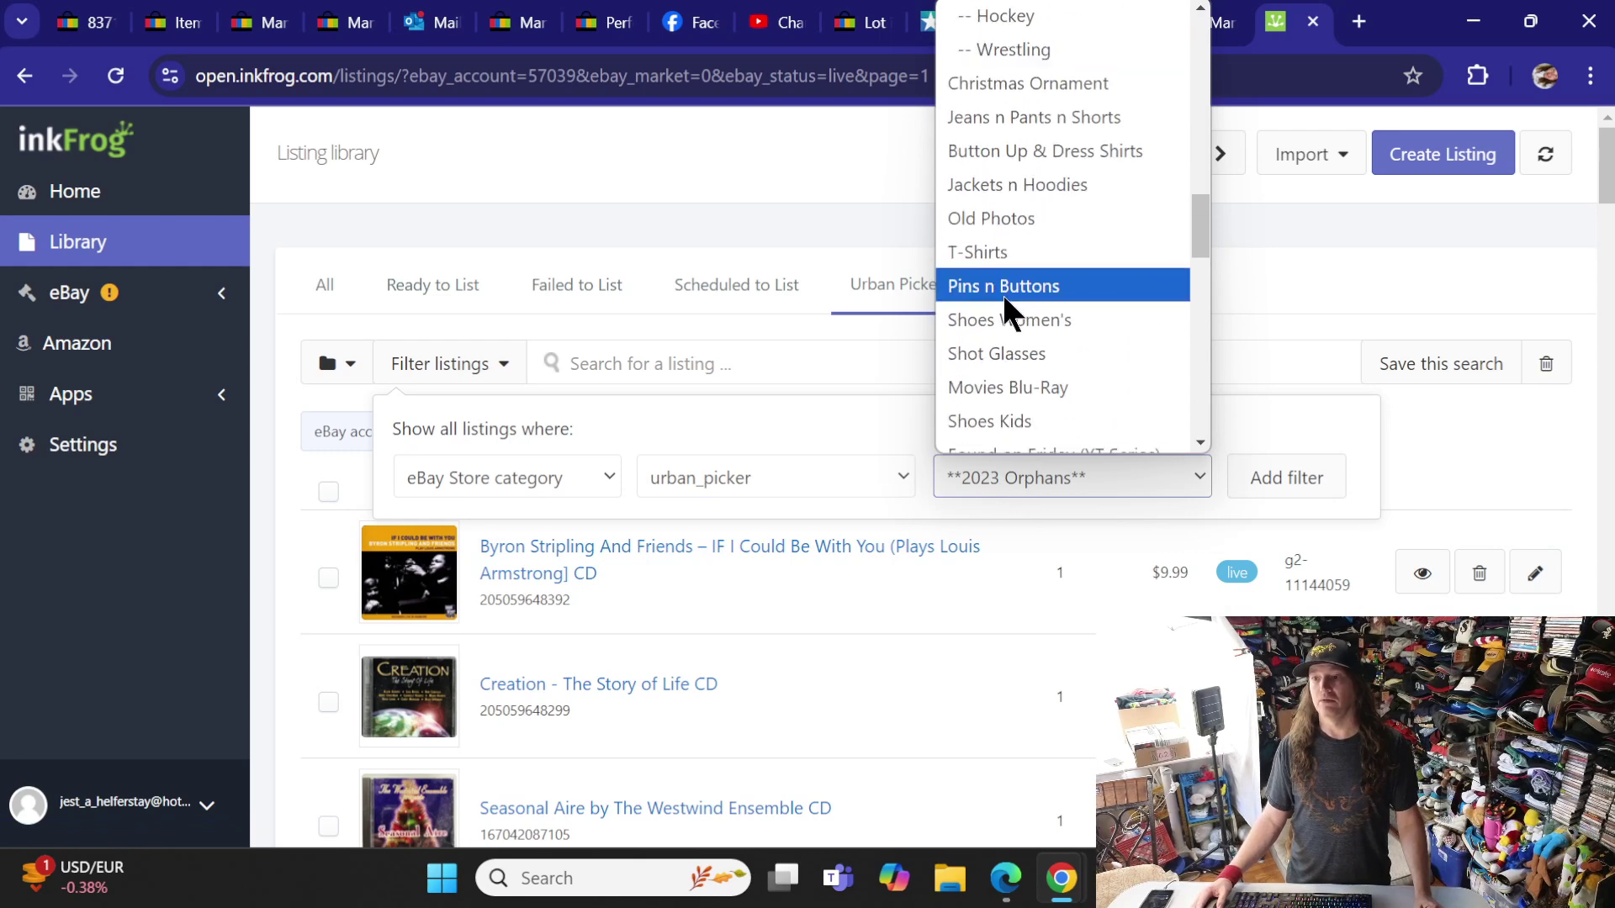
pyautogui.click(997, 251)
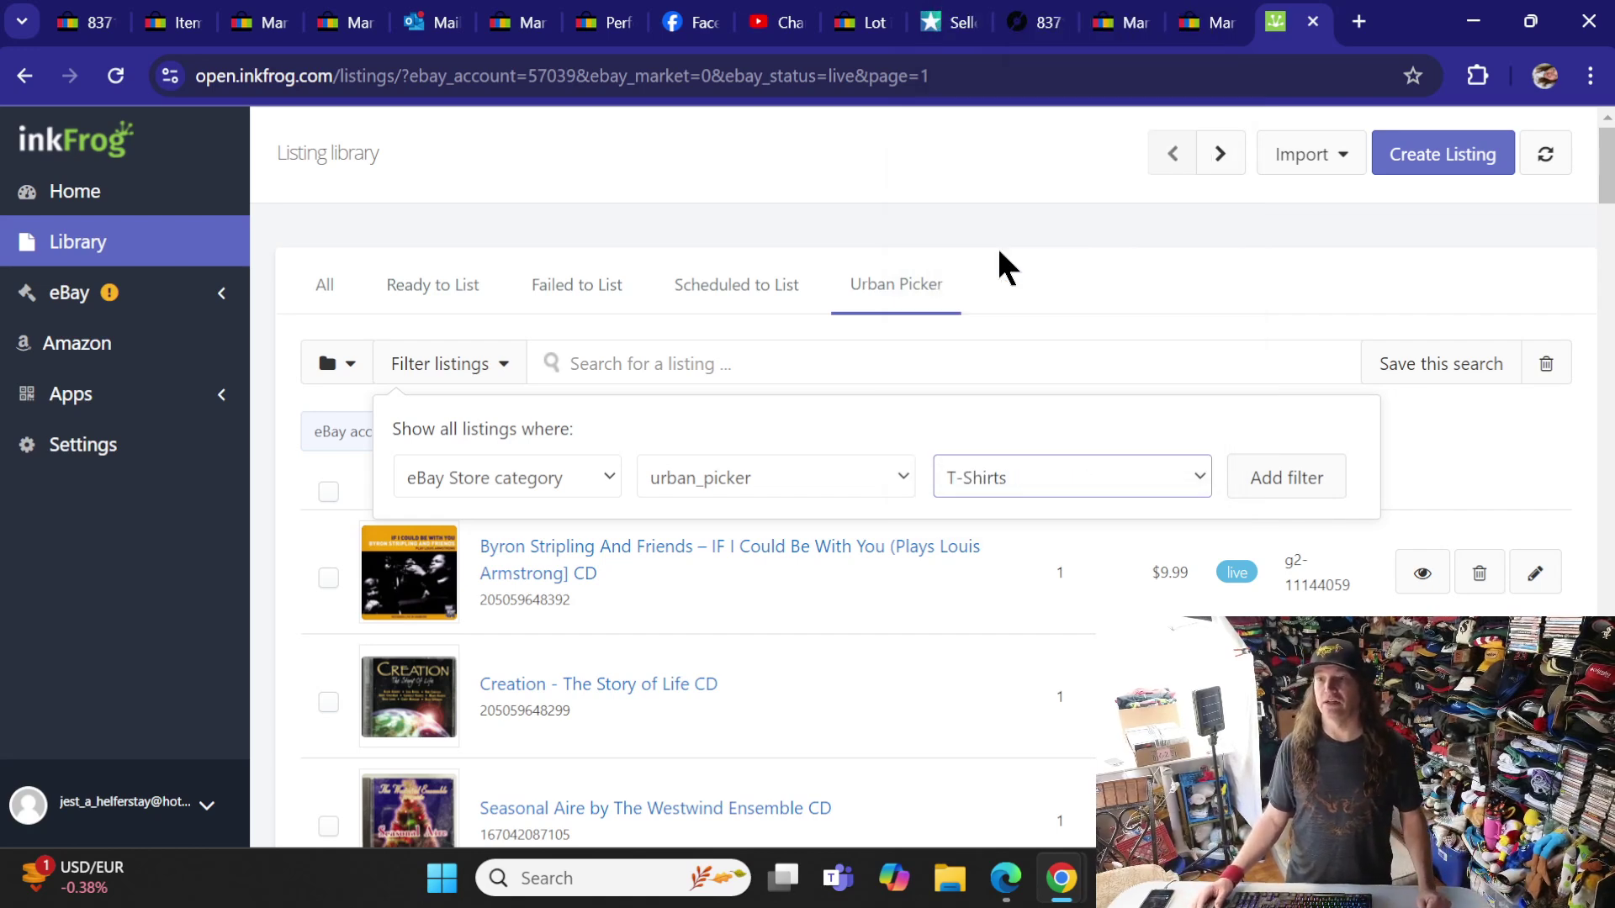
pyautogui.click(1289, 488)
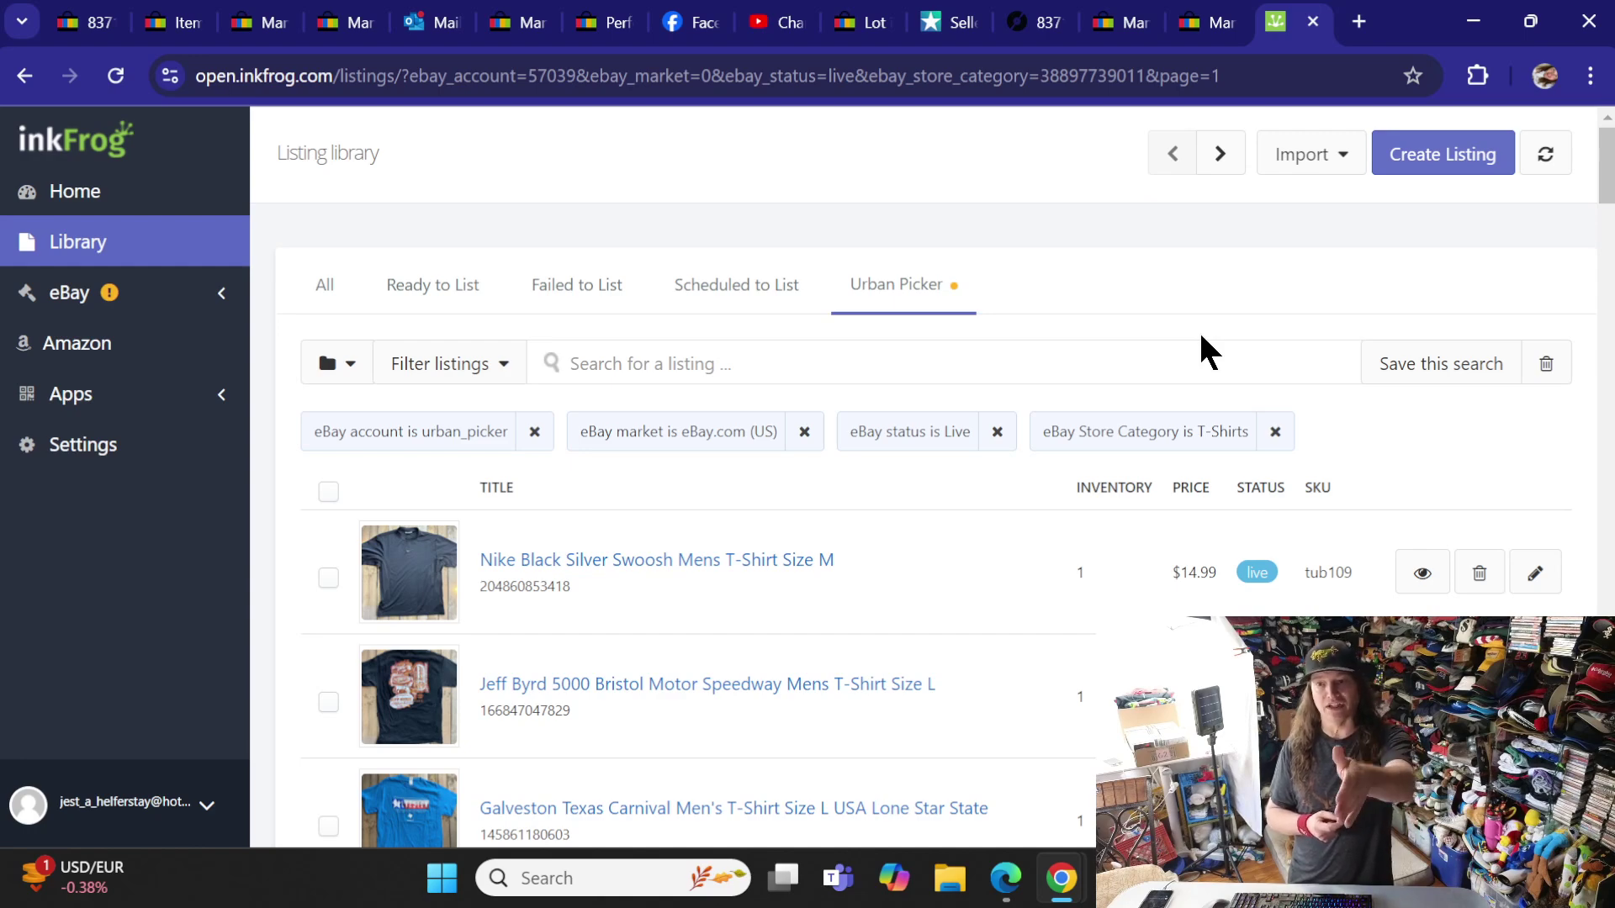
pyautogui.scroll(-10, 1013, 345)
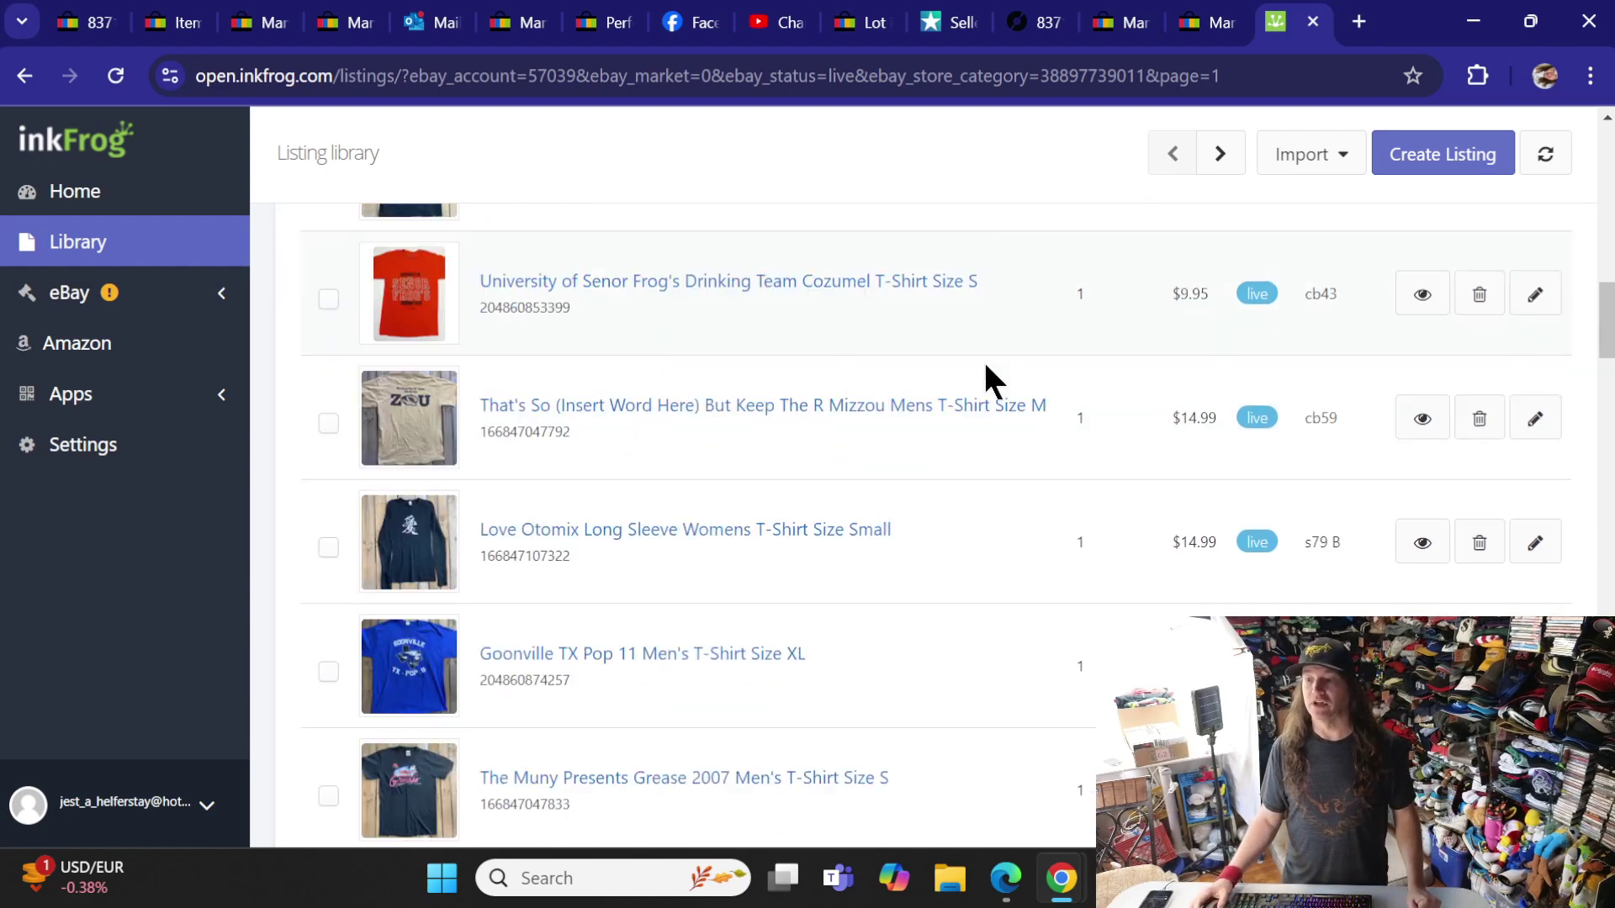
pyautogui.scroll(-15, 984, 387)
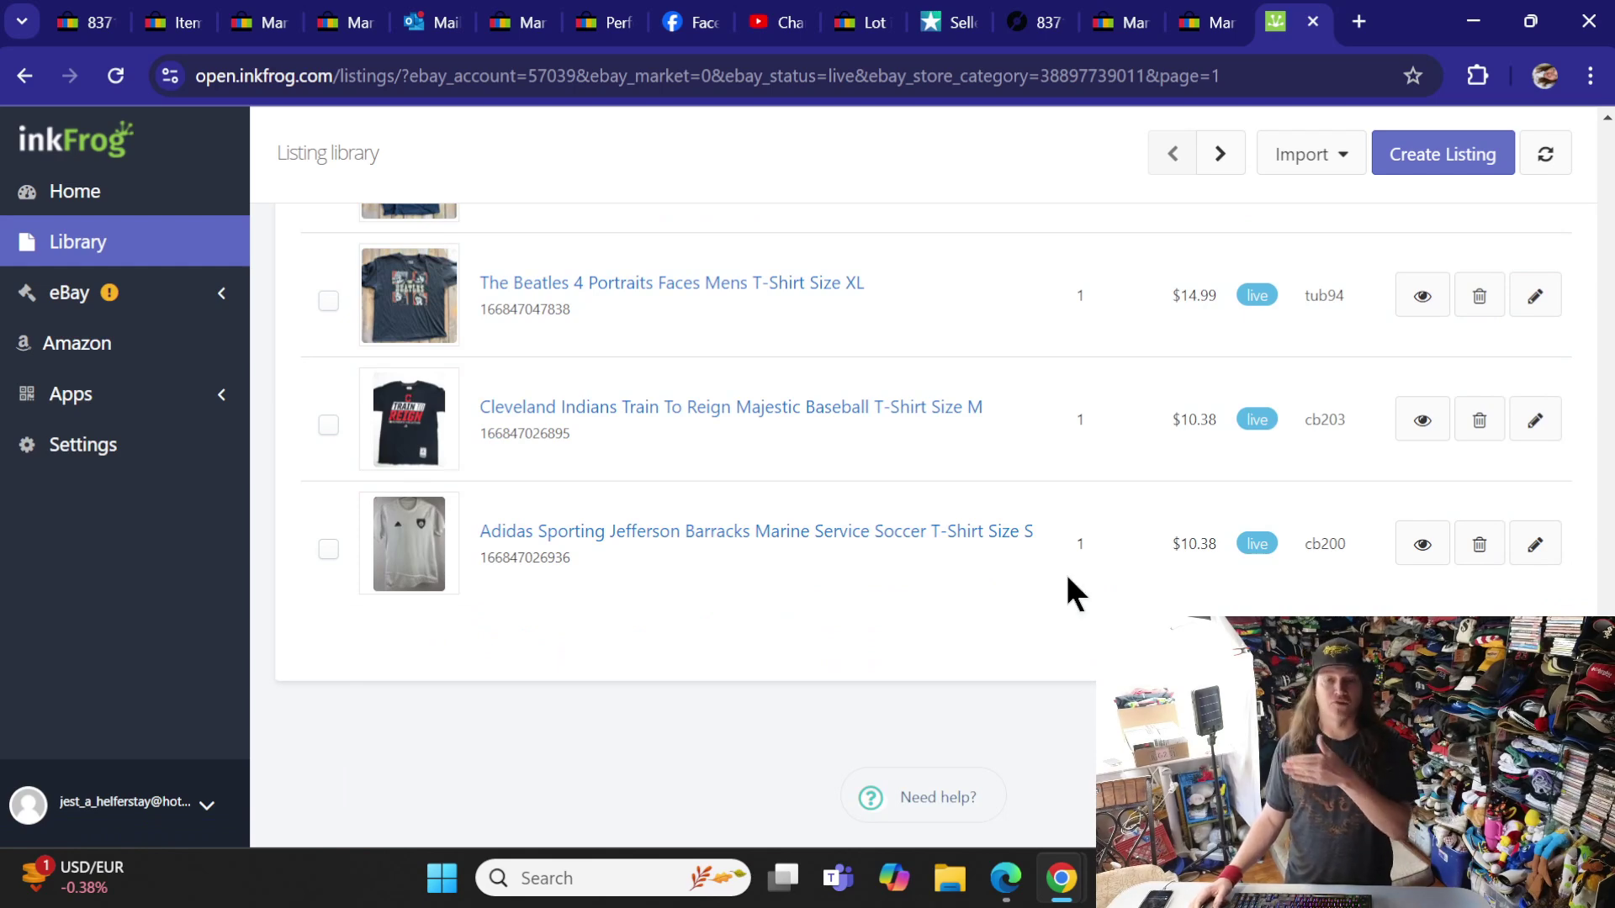
pyautogui.scroll(10, 849, 495)
pyautogui.scroll(15, 851, 503)
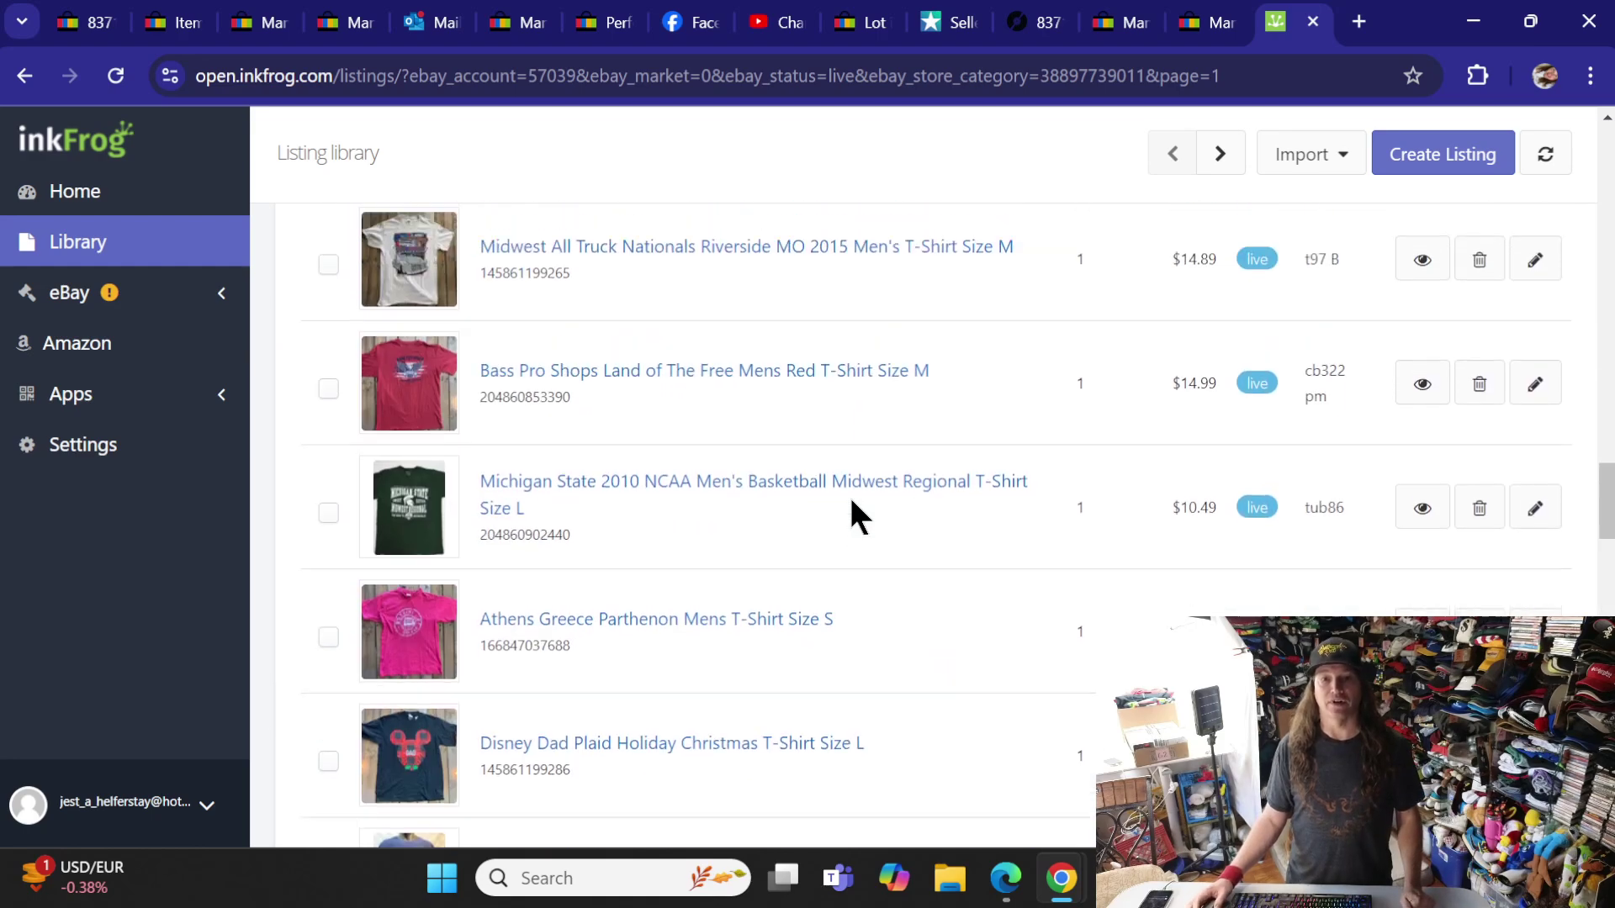
pyautogui.scroll(10, 849, 505)
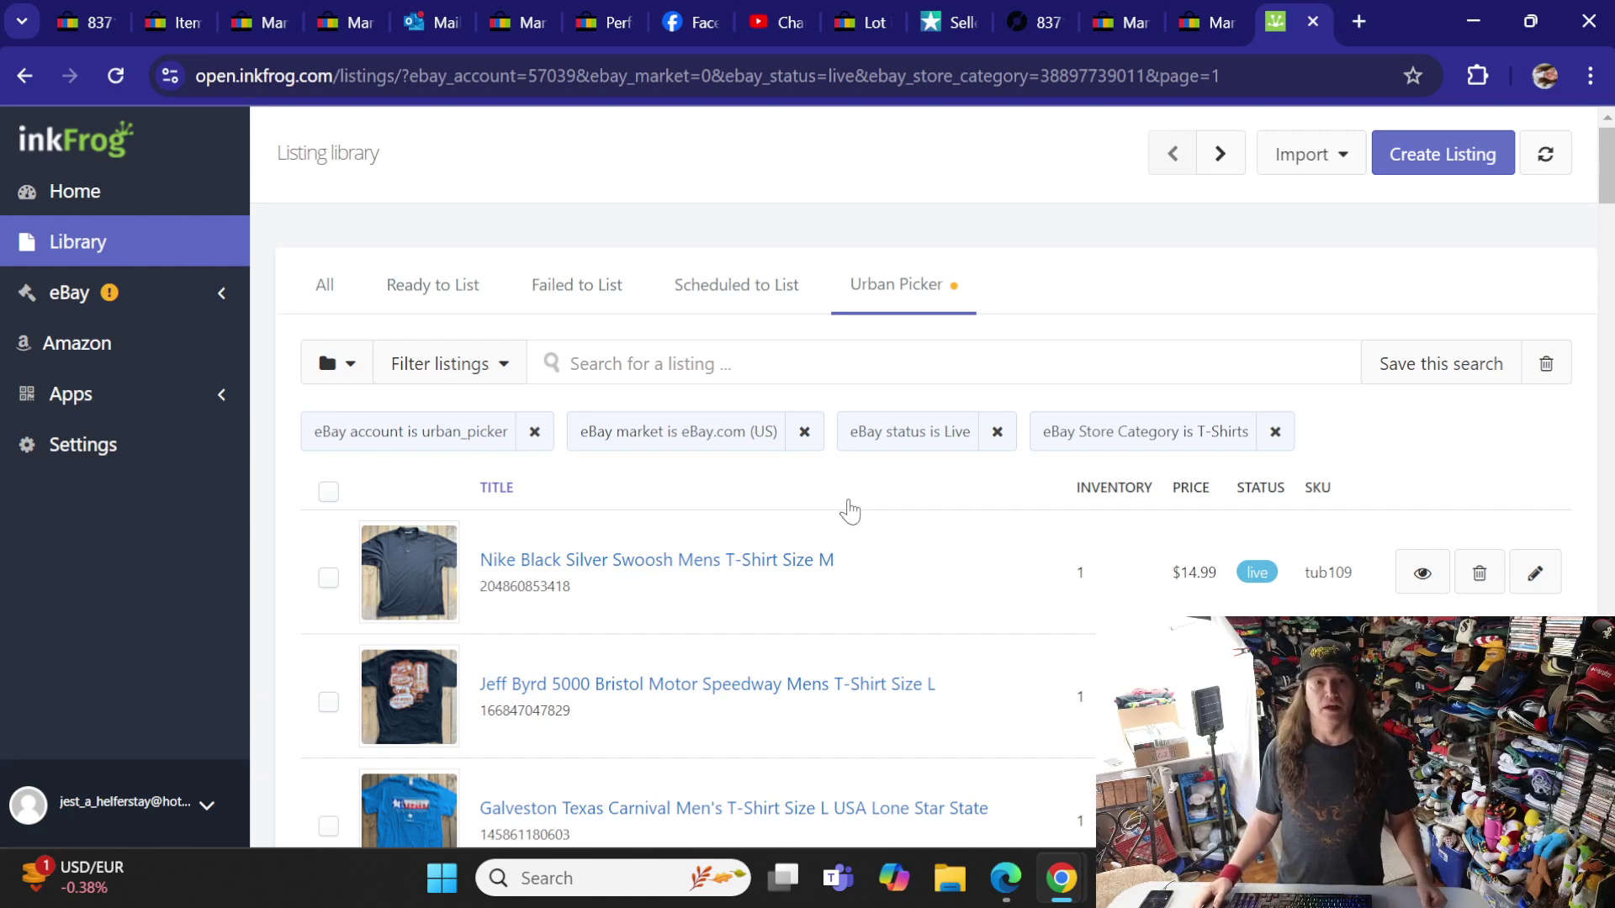
# - Select all 50 live T-shirt listings and choose Bulk Actions > Listing Actions > End Early
pyautogui.click(330, 493)
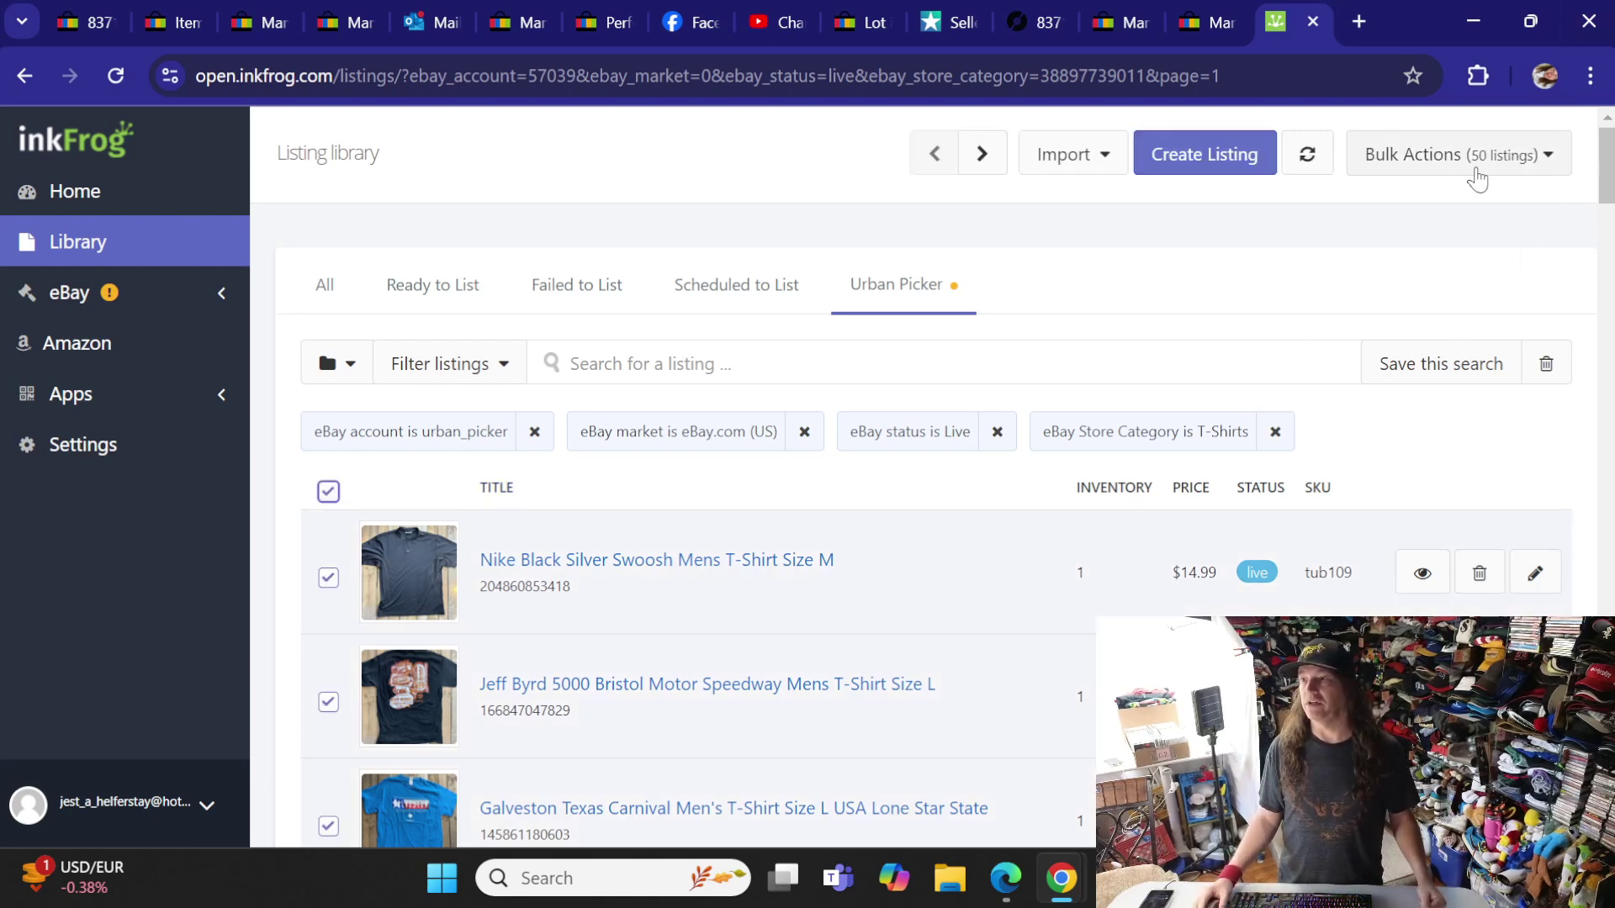
pyautogui.click(1520, 162)
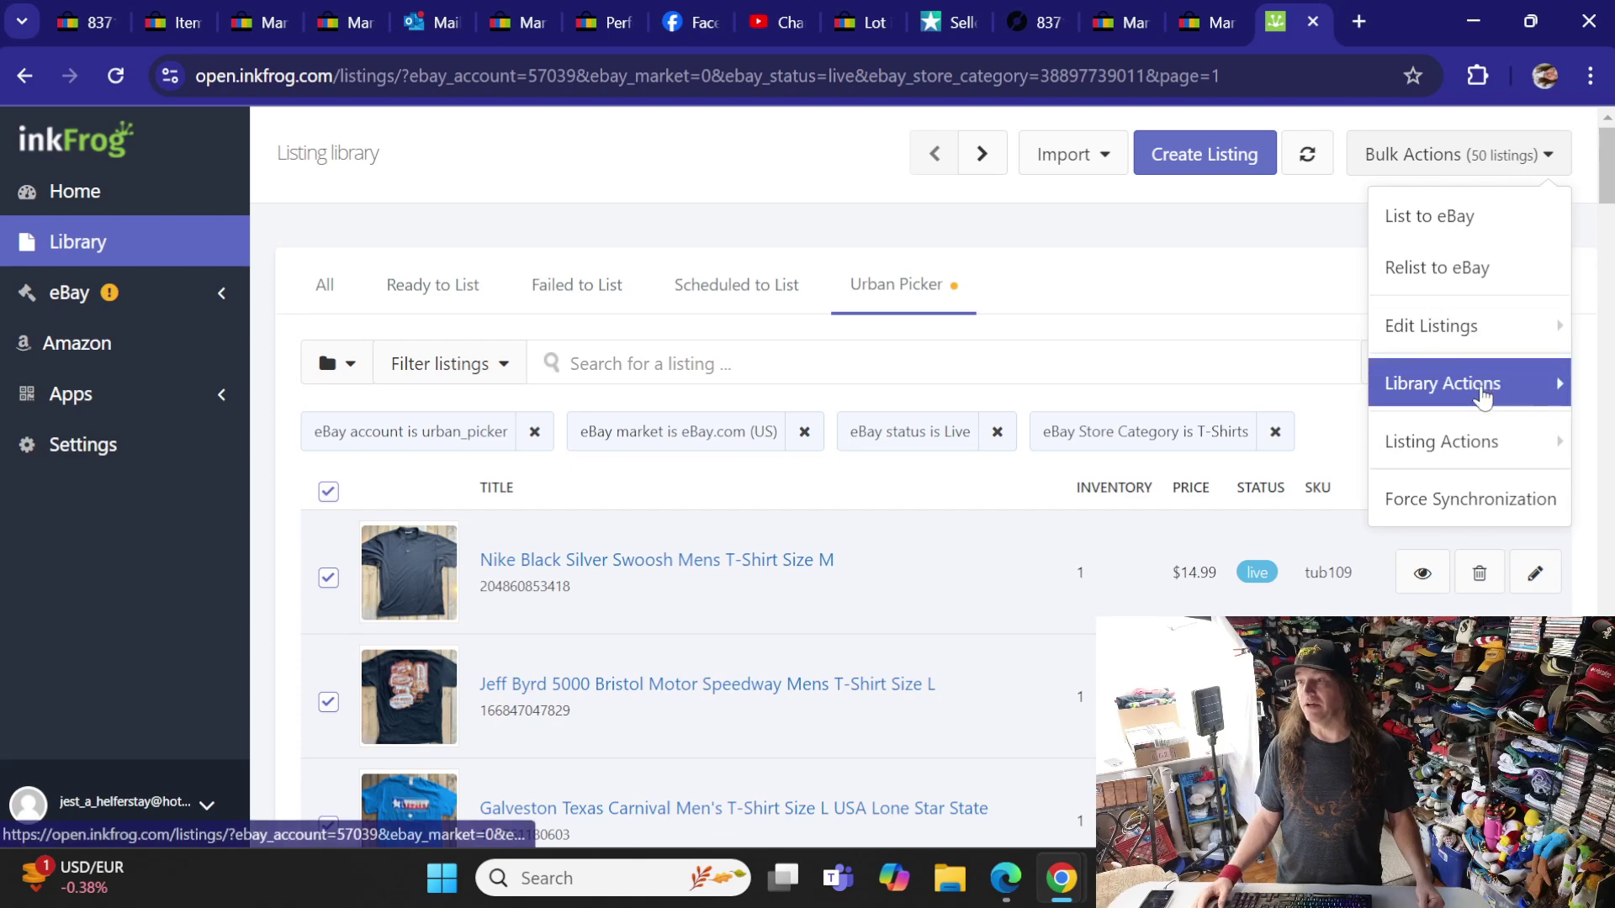
pyautogui.click(1464, 450)
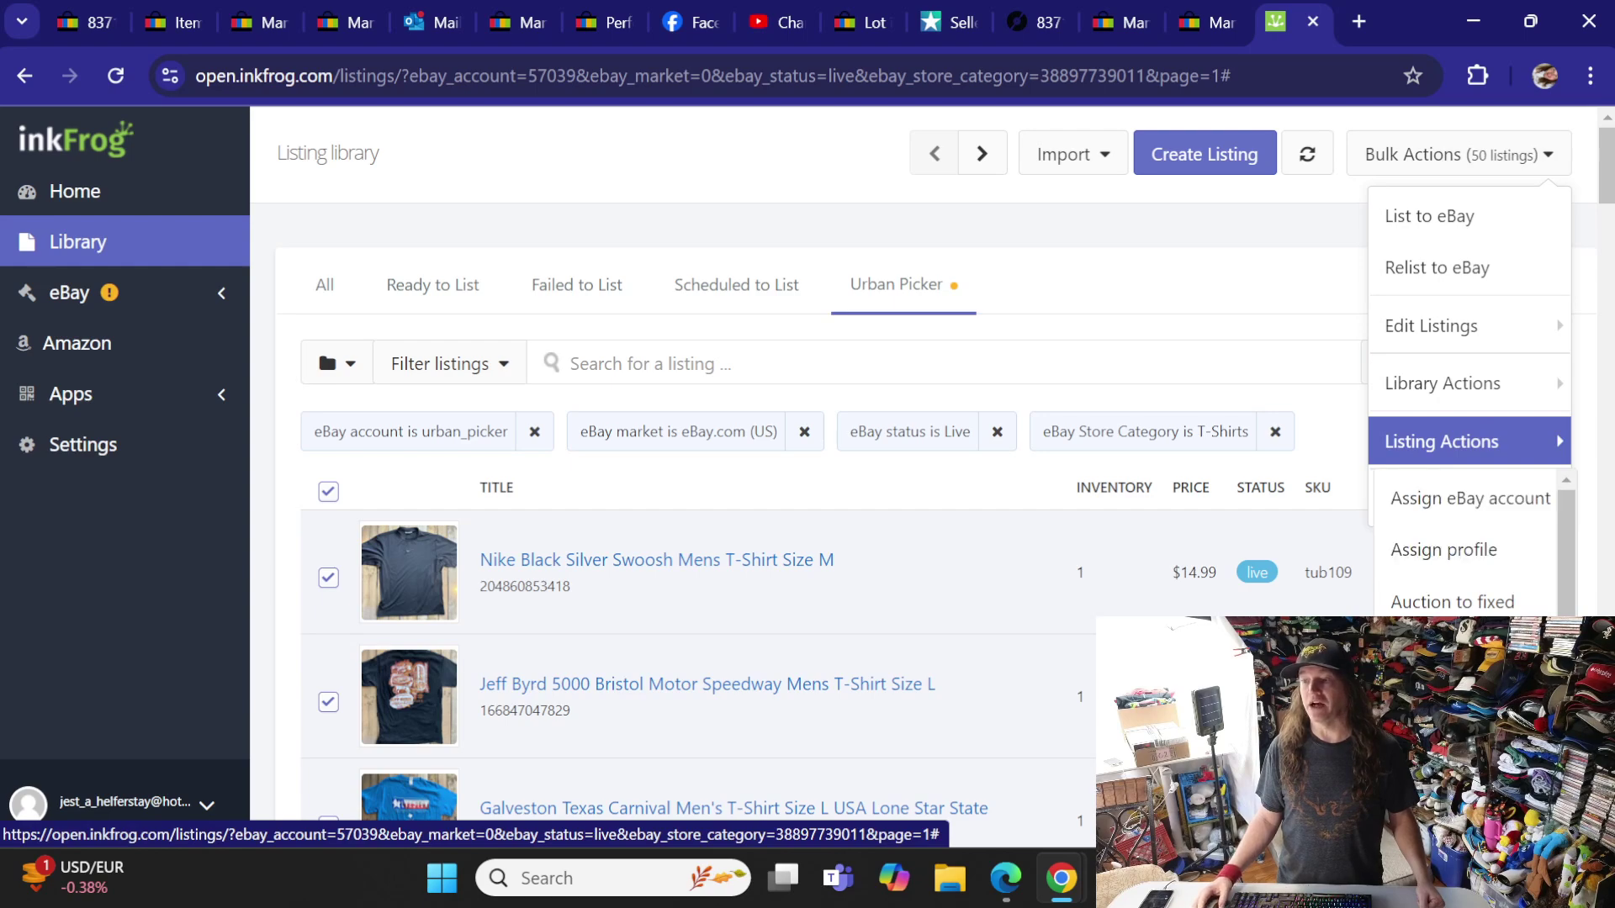
pyautogui.click(1468, 653)
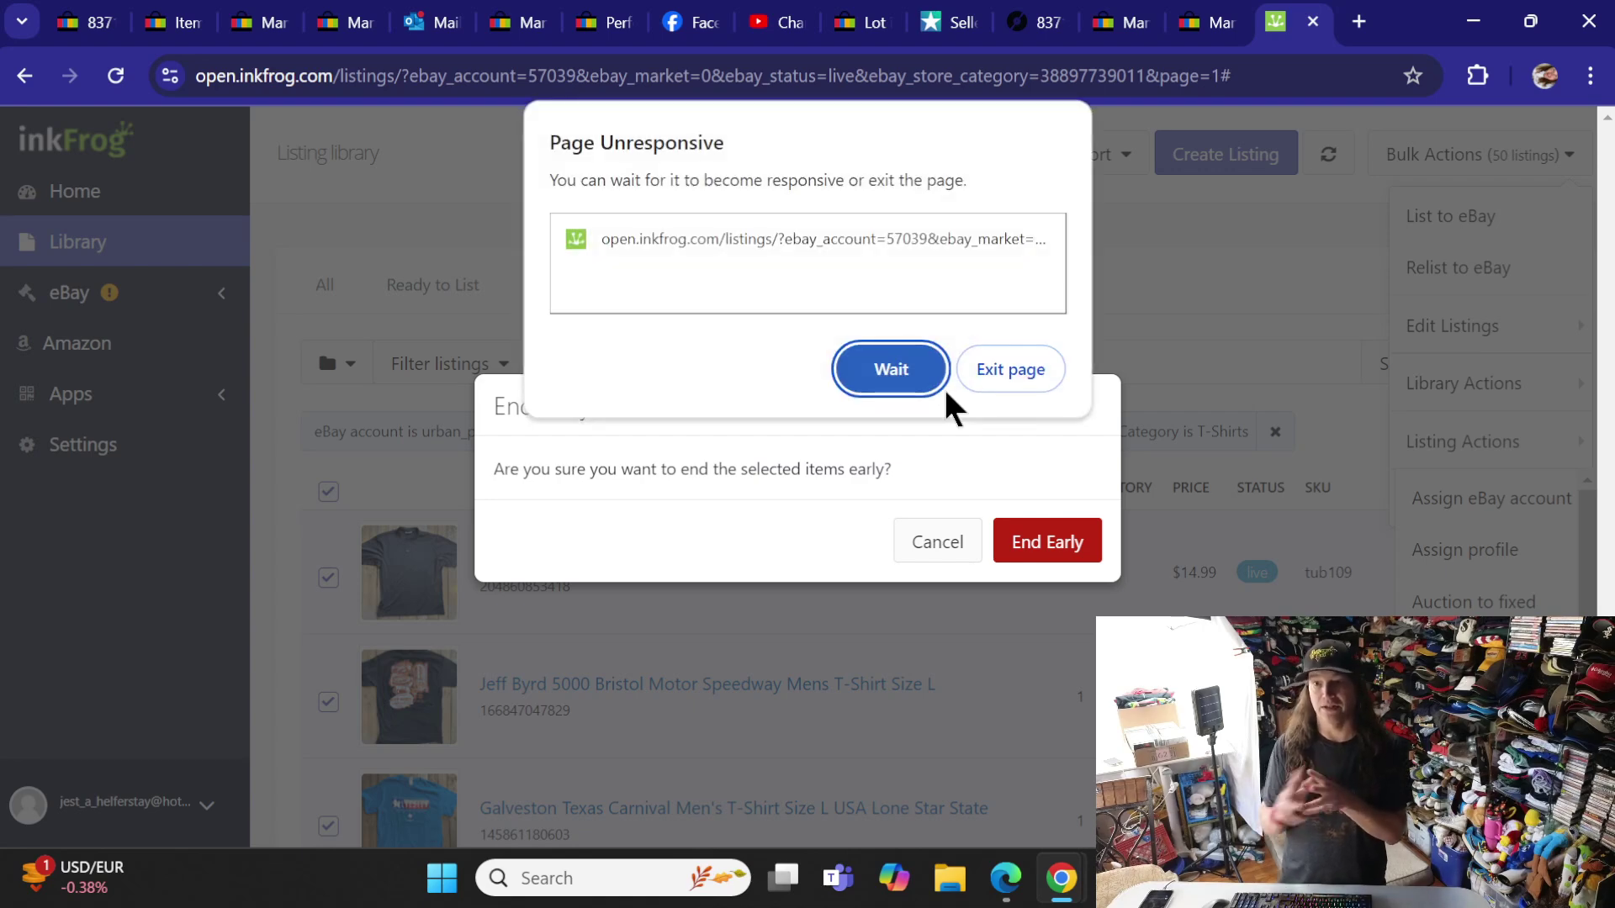
# - Wait out the unresponsive-page warning and confirm ending the 50 listings early
pyautogui.click(858, 377)
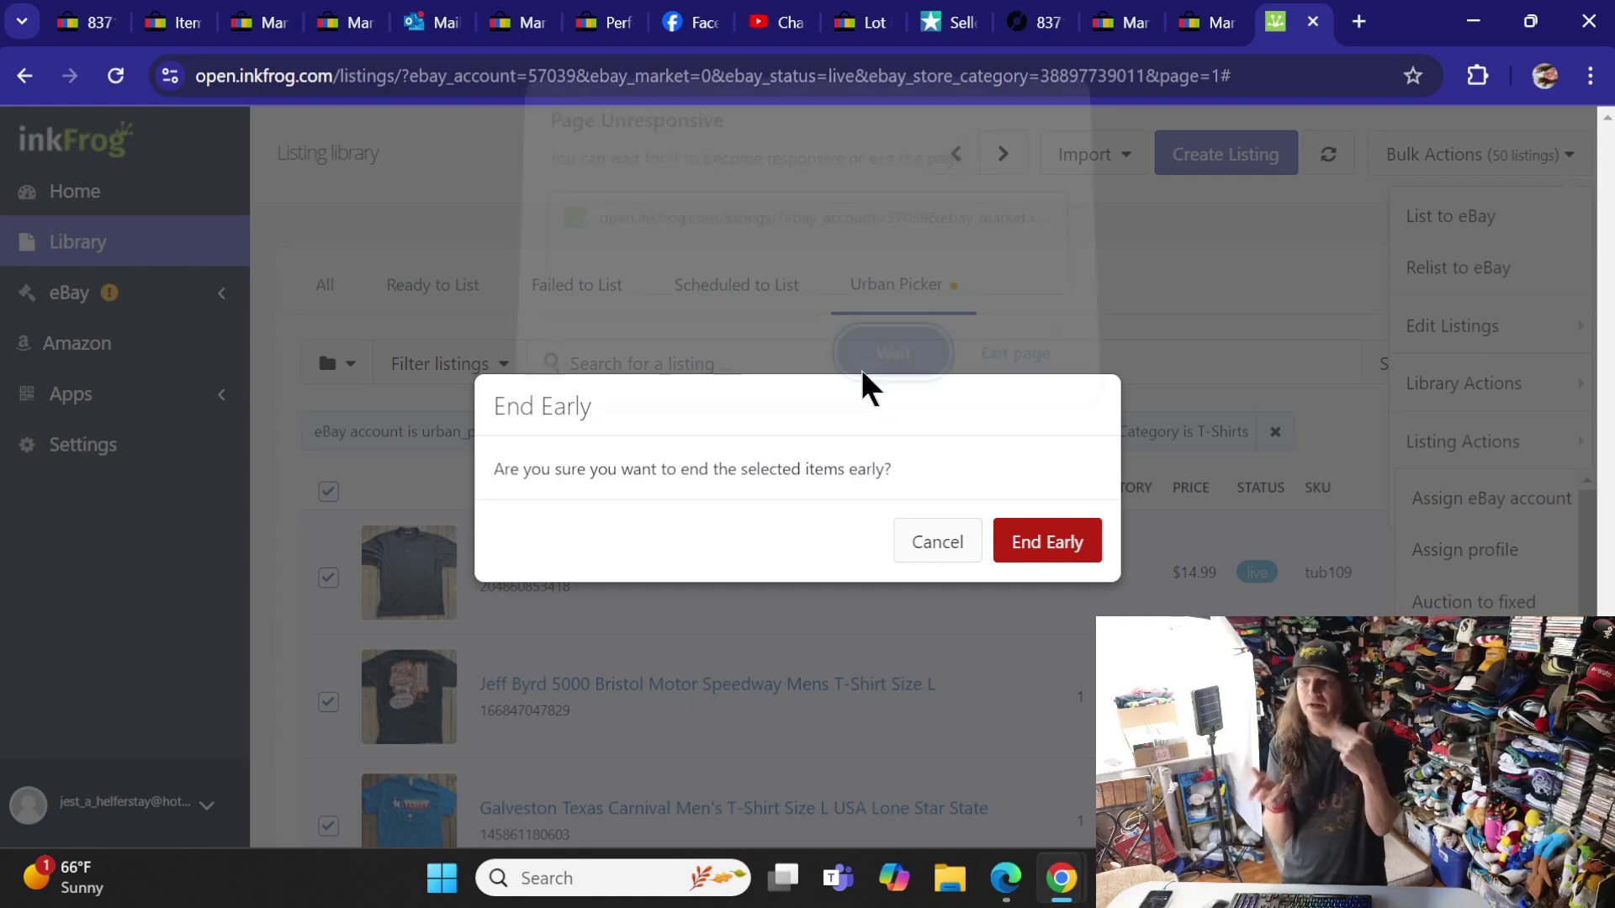
pyautogui.click(863, 373)
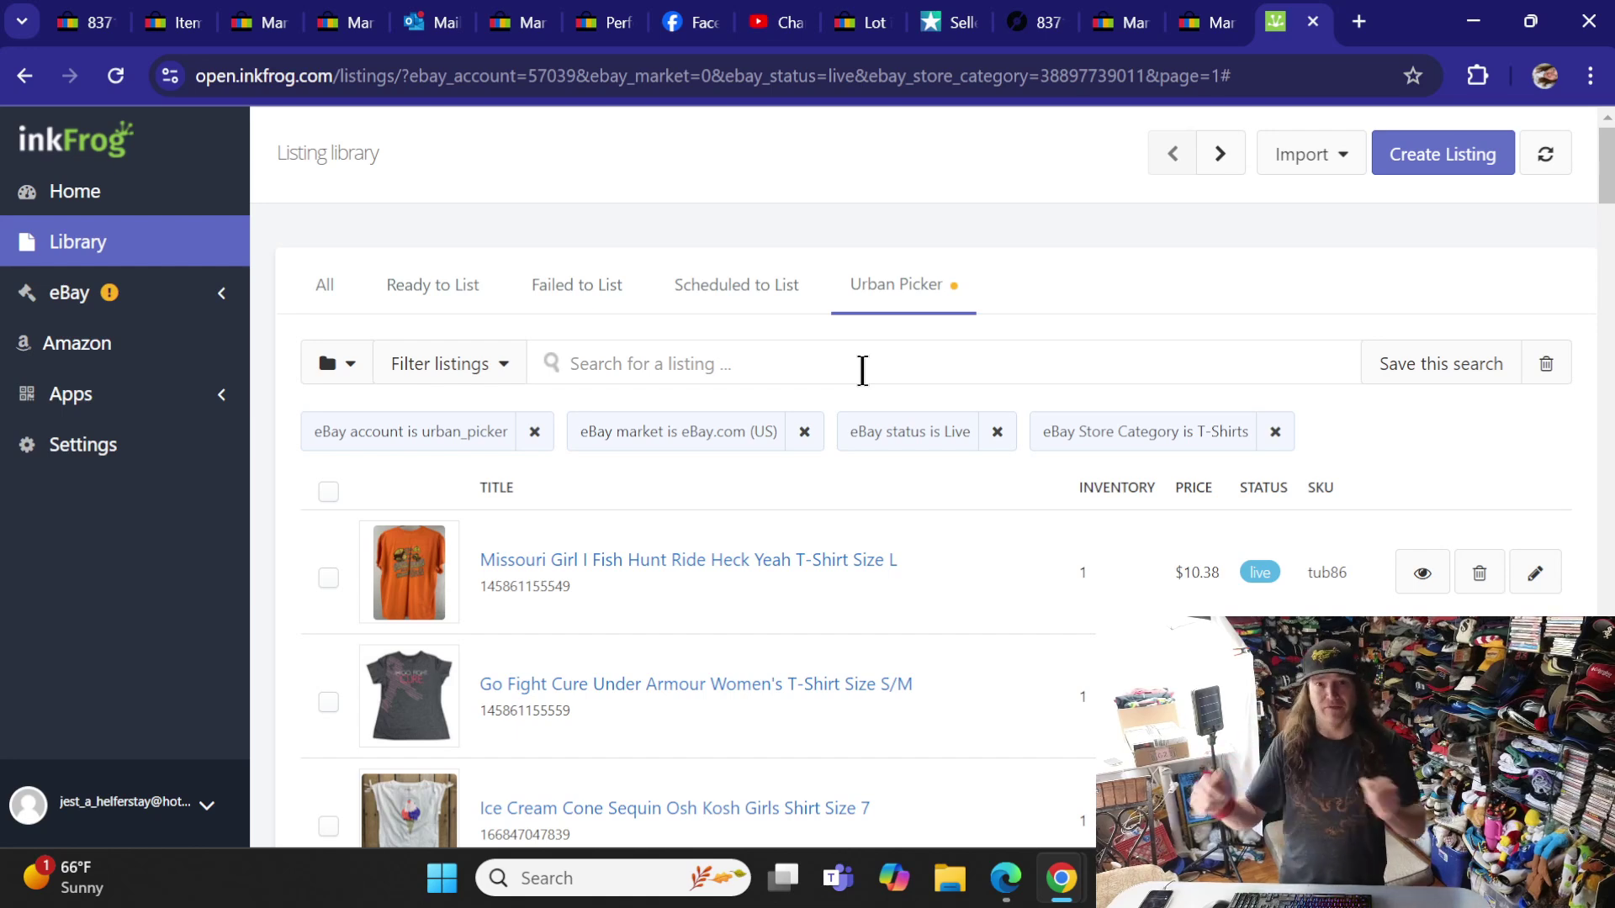
# - Go to the eBay Unsold listings view from the sidebar
pyautogui.click(82, 296)
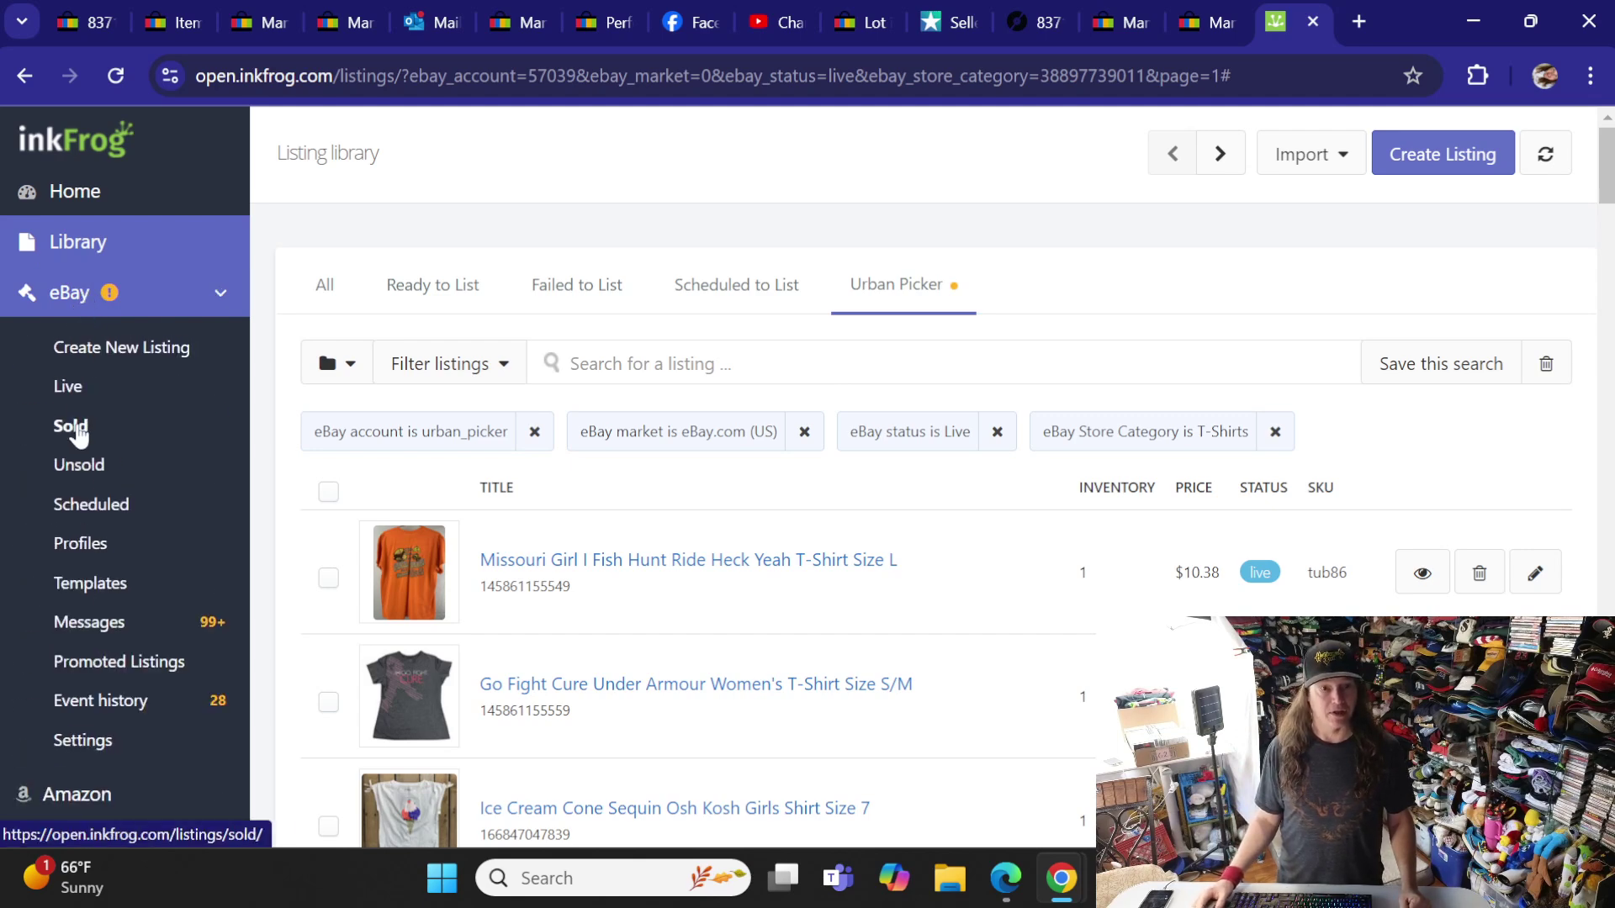
pyautogui.click(85, 469)
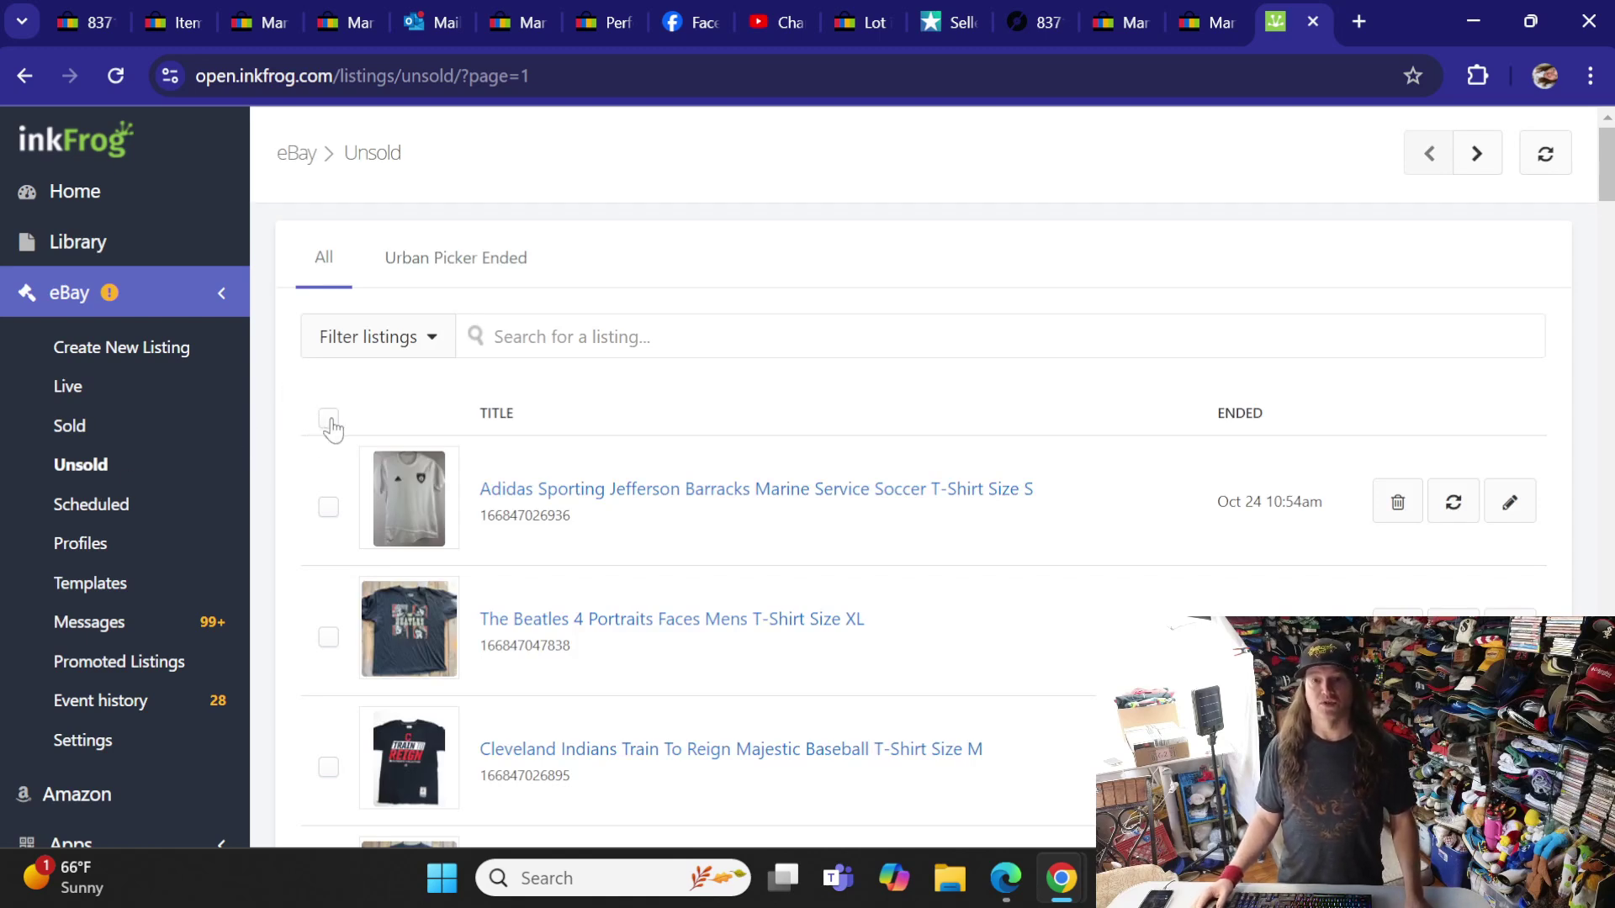
# - Filter the unsold listings to the old store's urban_picker eBay account
pyautogui.click(433, 341)
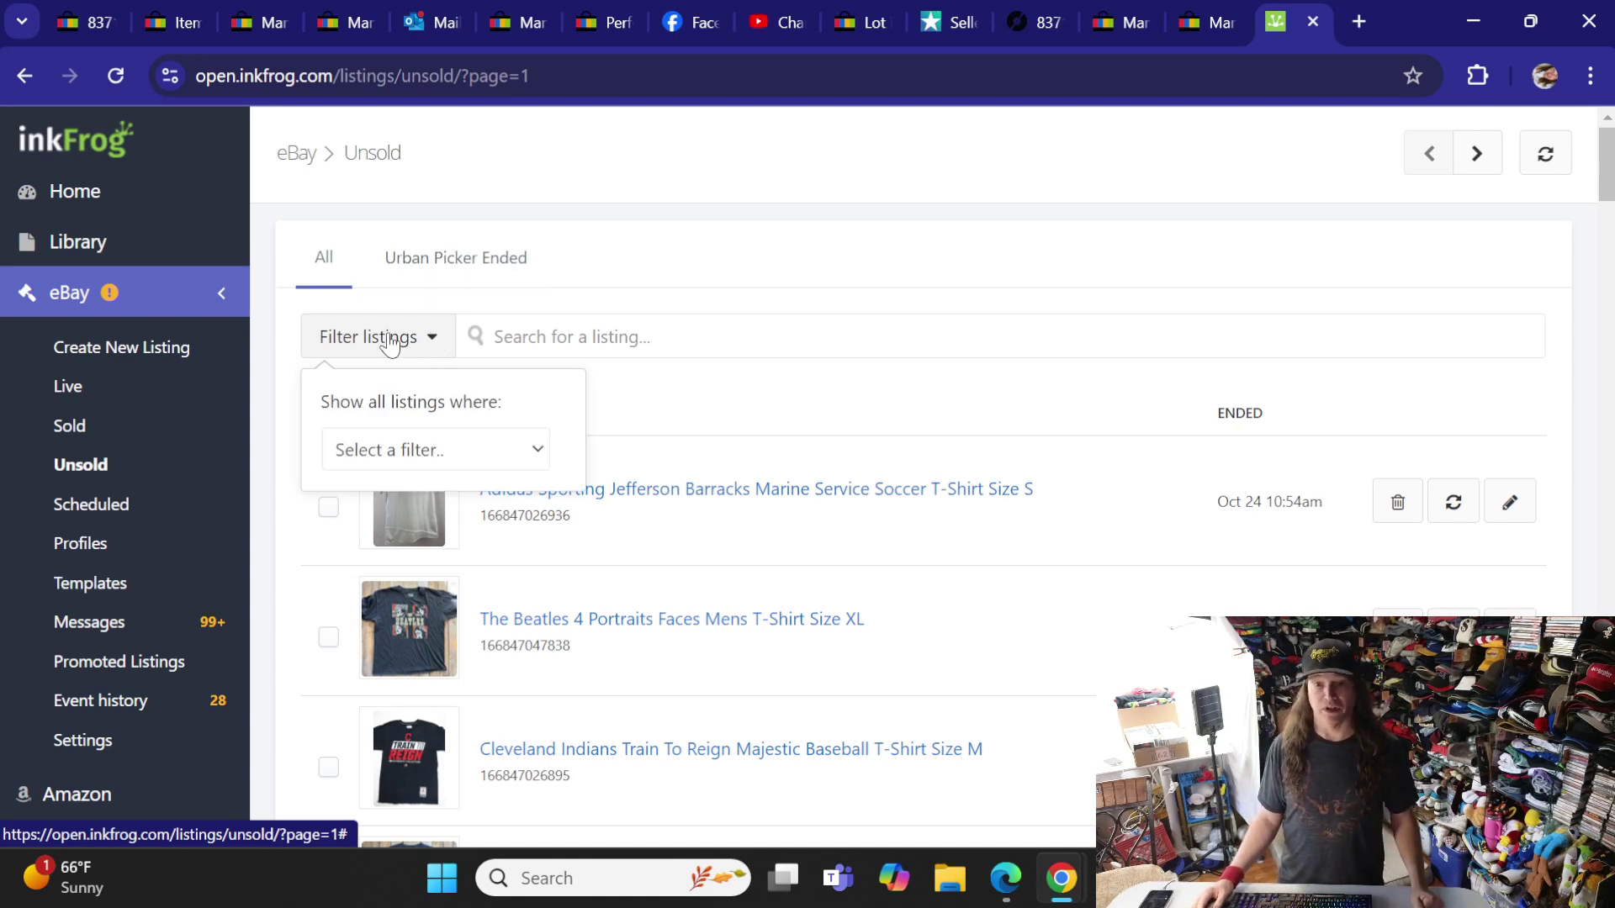
pyautogui.click(391, 456)
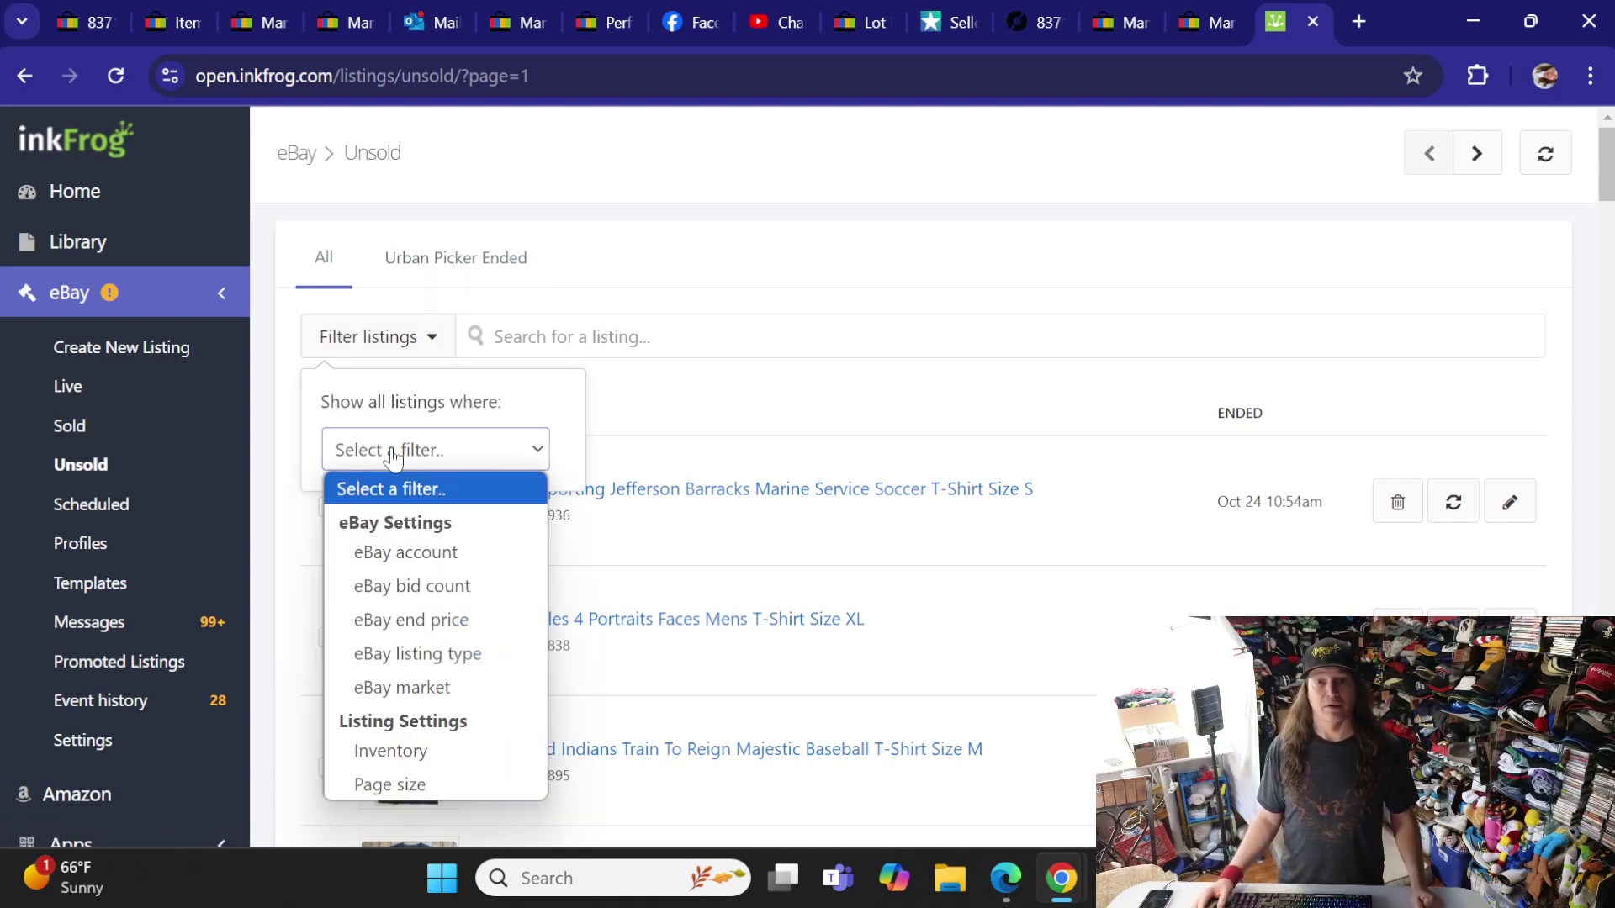
pyautogui.click(421, 552)
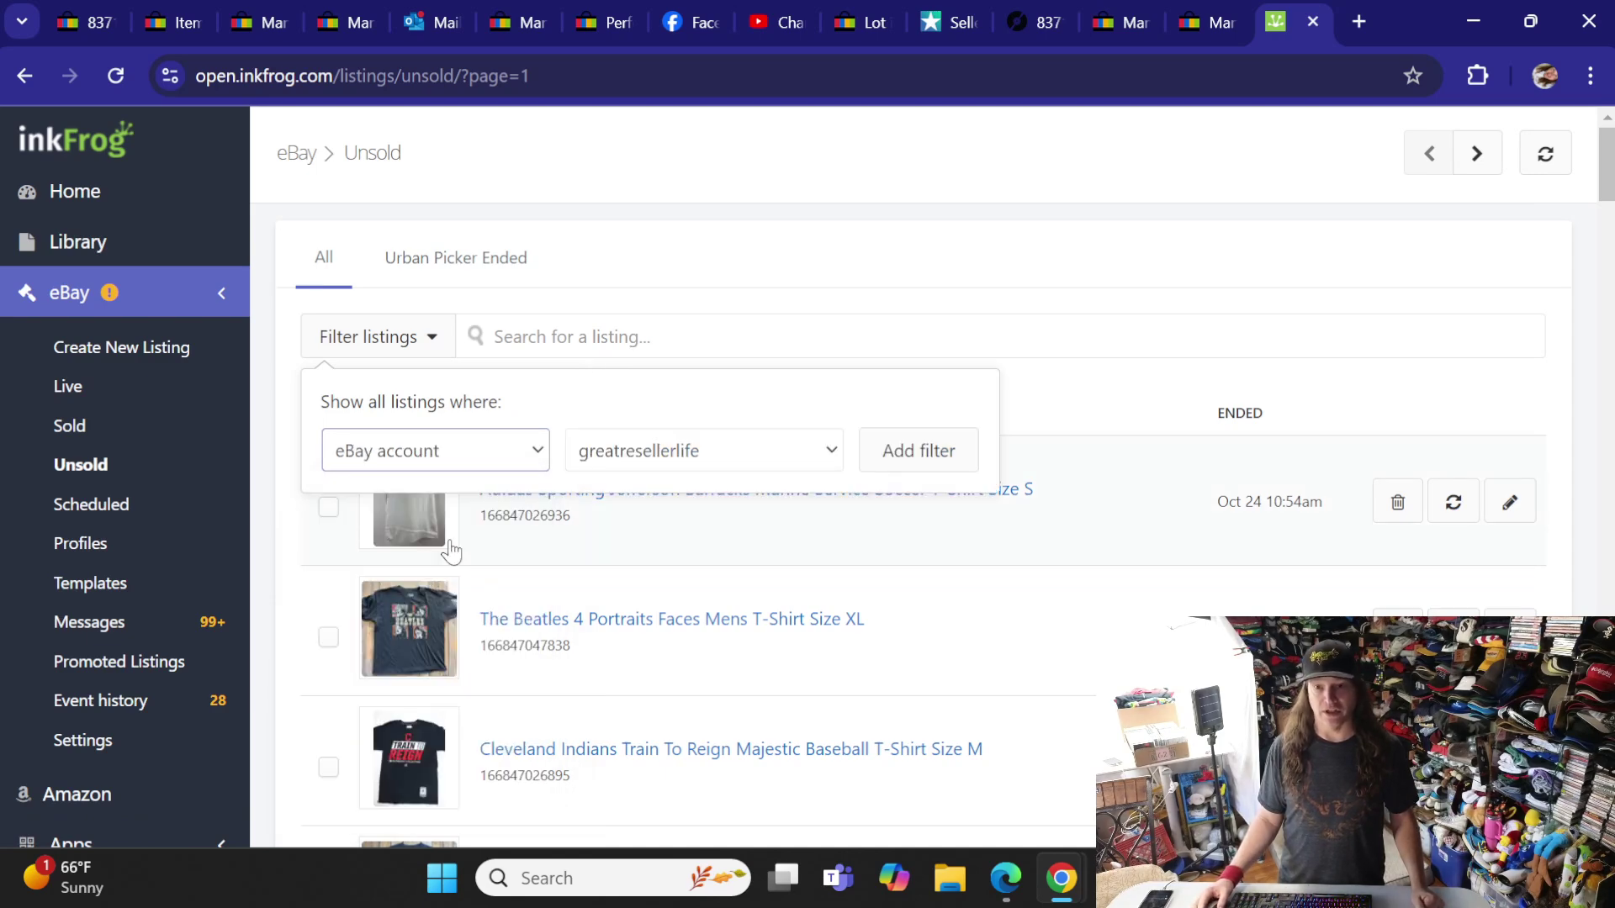
pyautogui.click(619, 454)
pyautogui.click(639, 522)
pyautogui.click(915, 452)
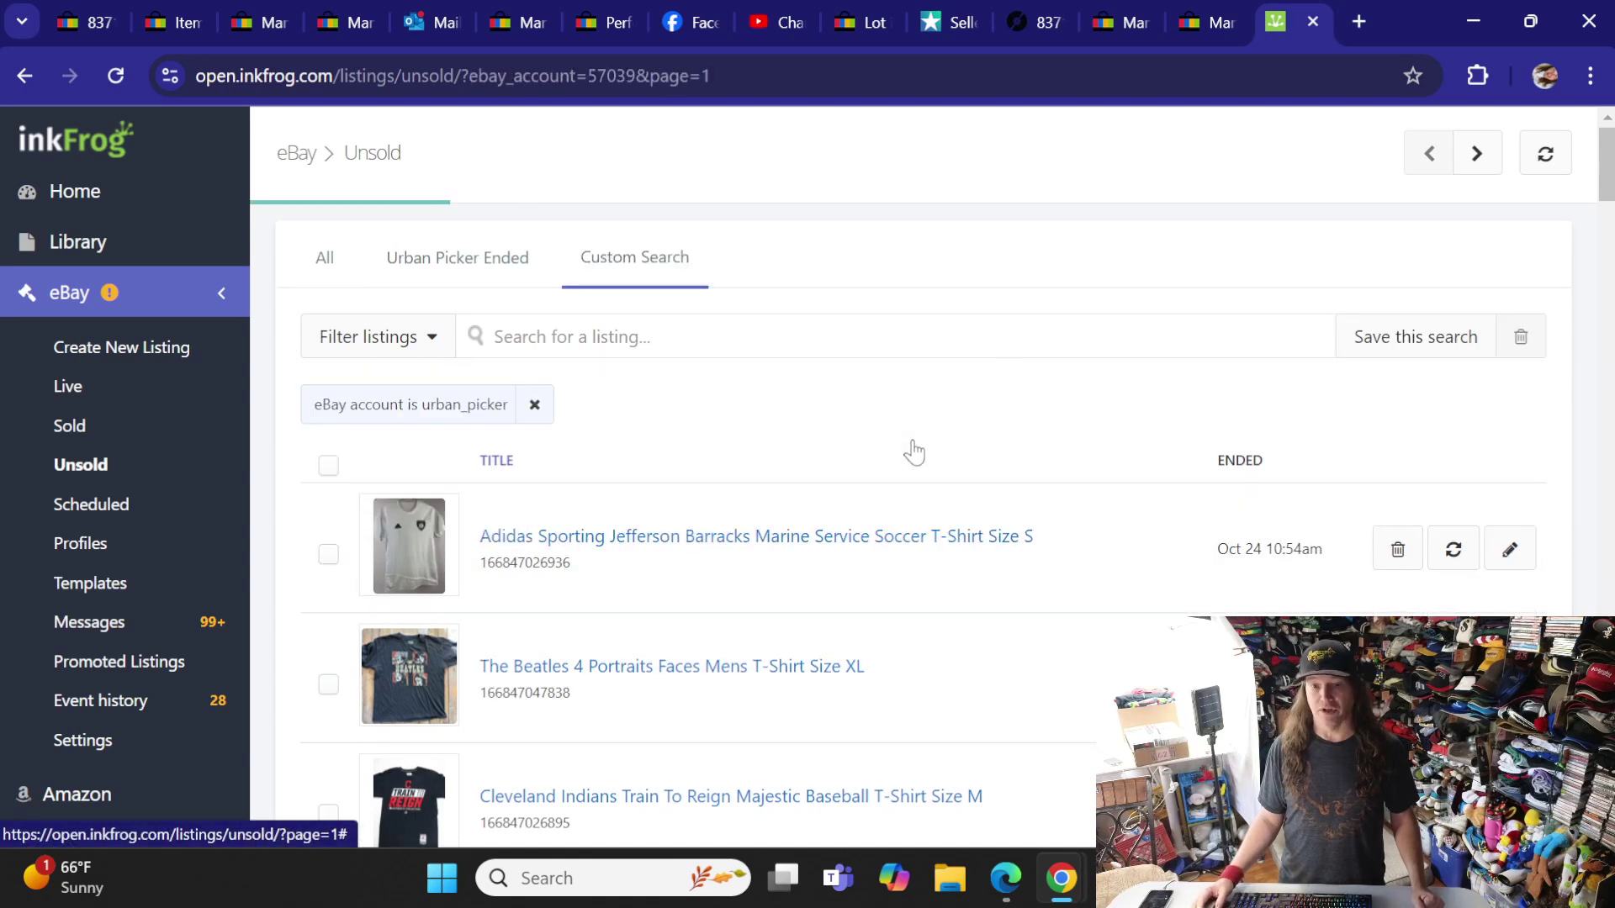
# - Add an eBay market filter for eBay.com (US)
pyautogui.click(410, 345)
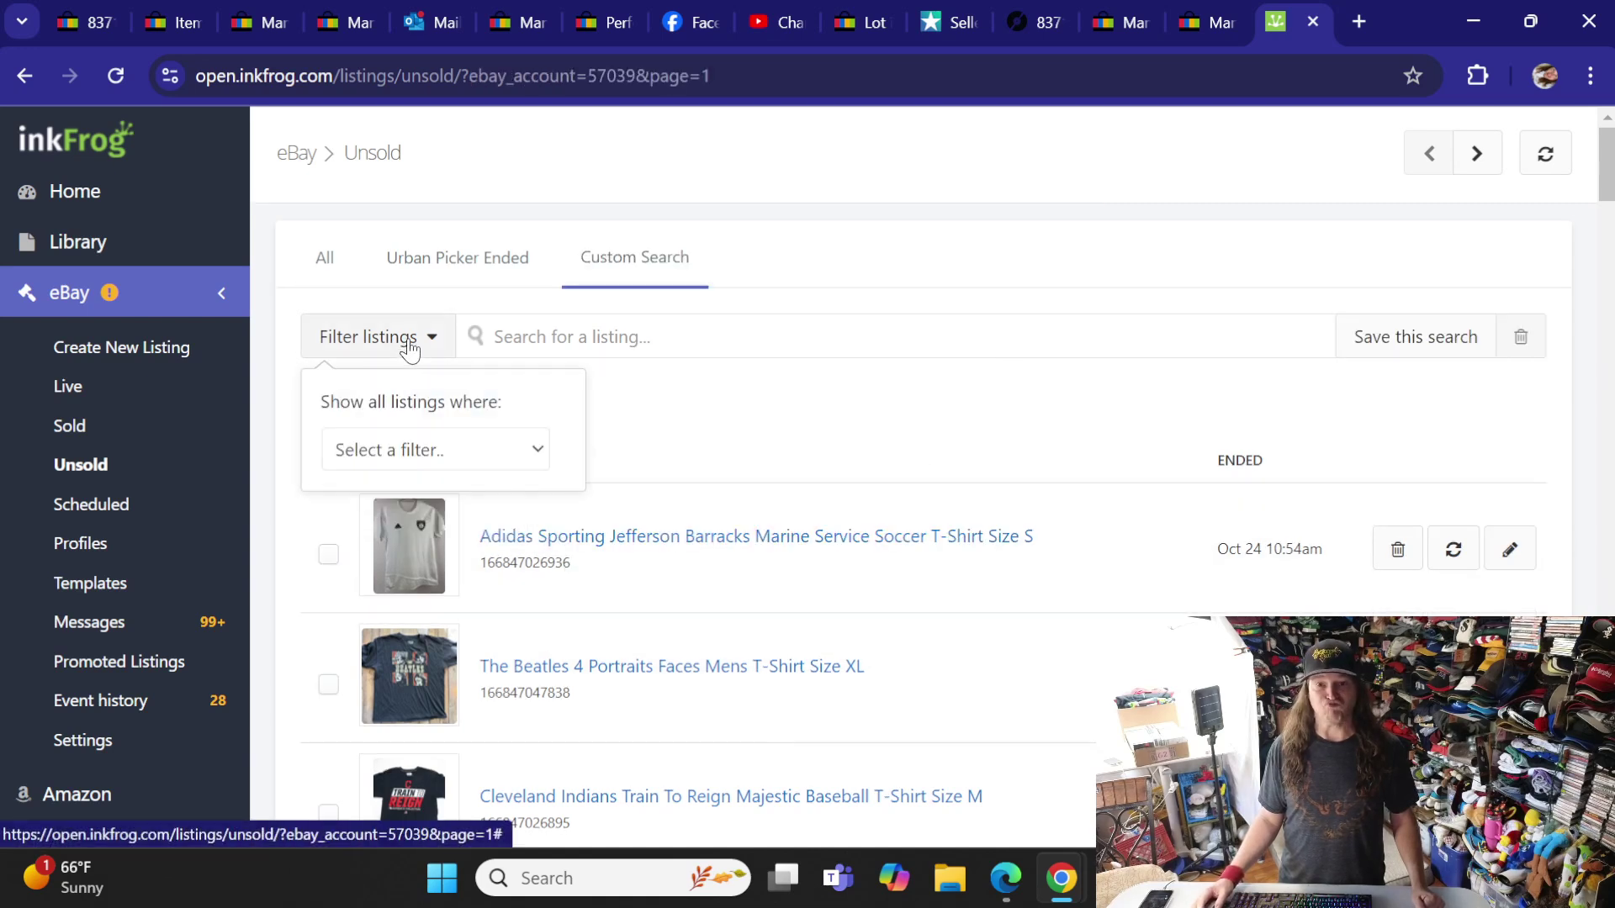
pyautogui.click(411, 448)
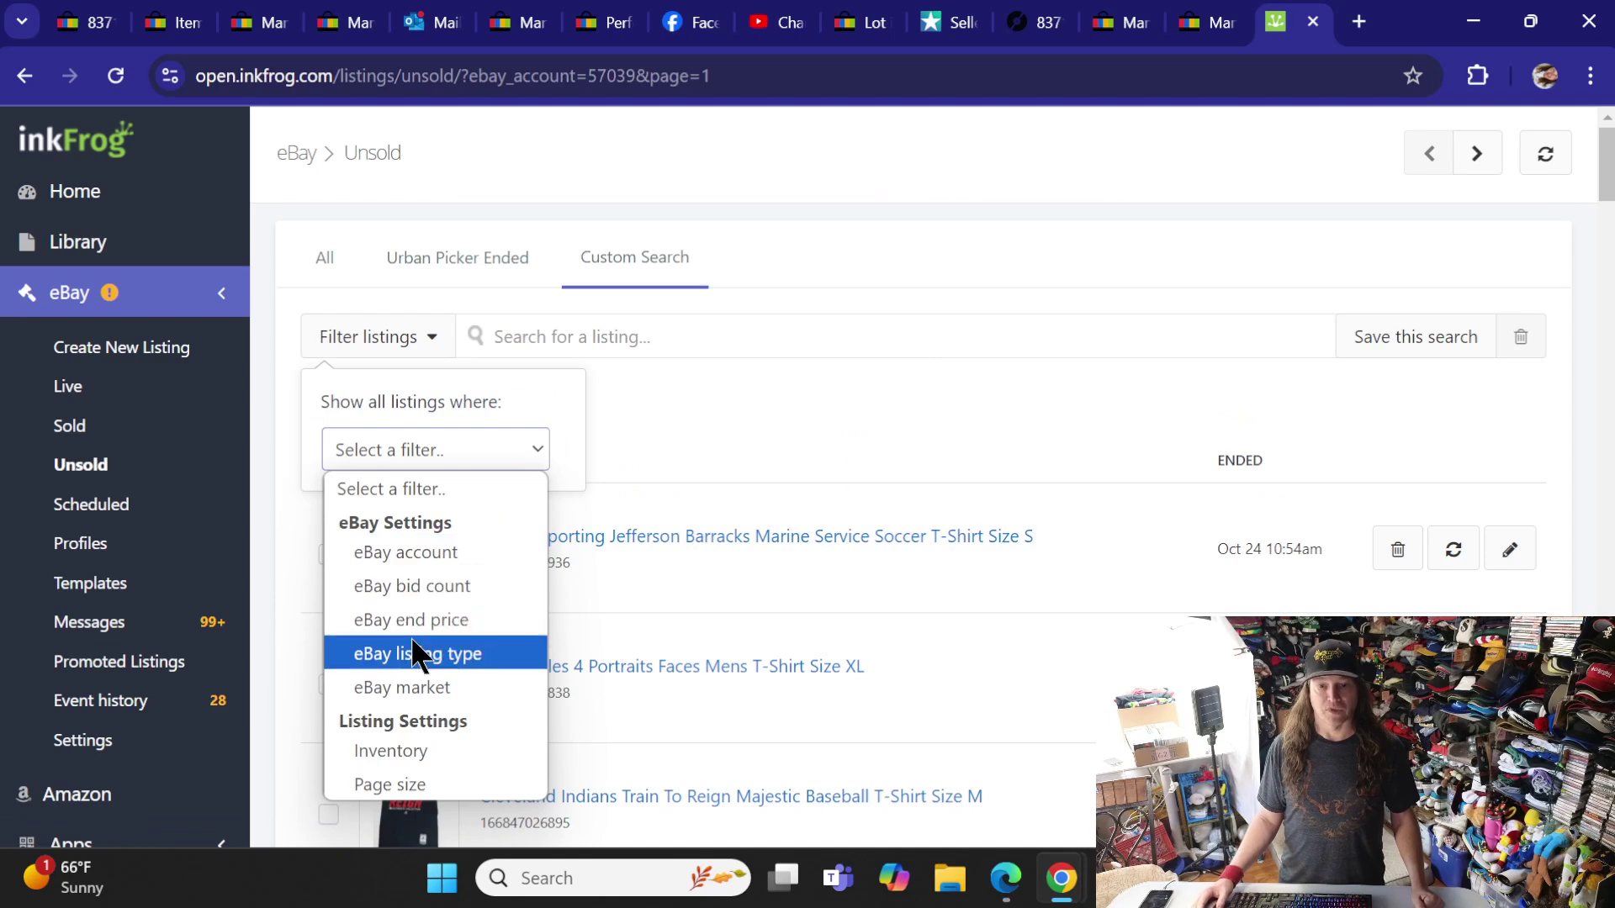
pyautogui.click(418, 686)
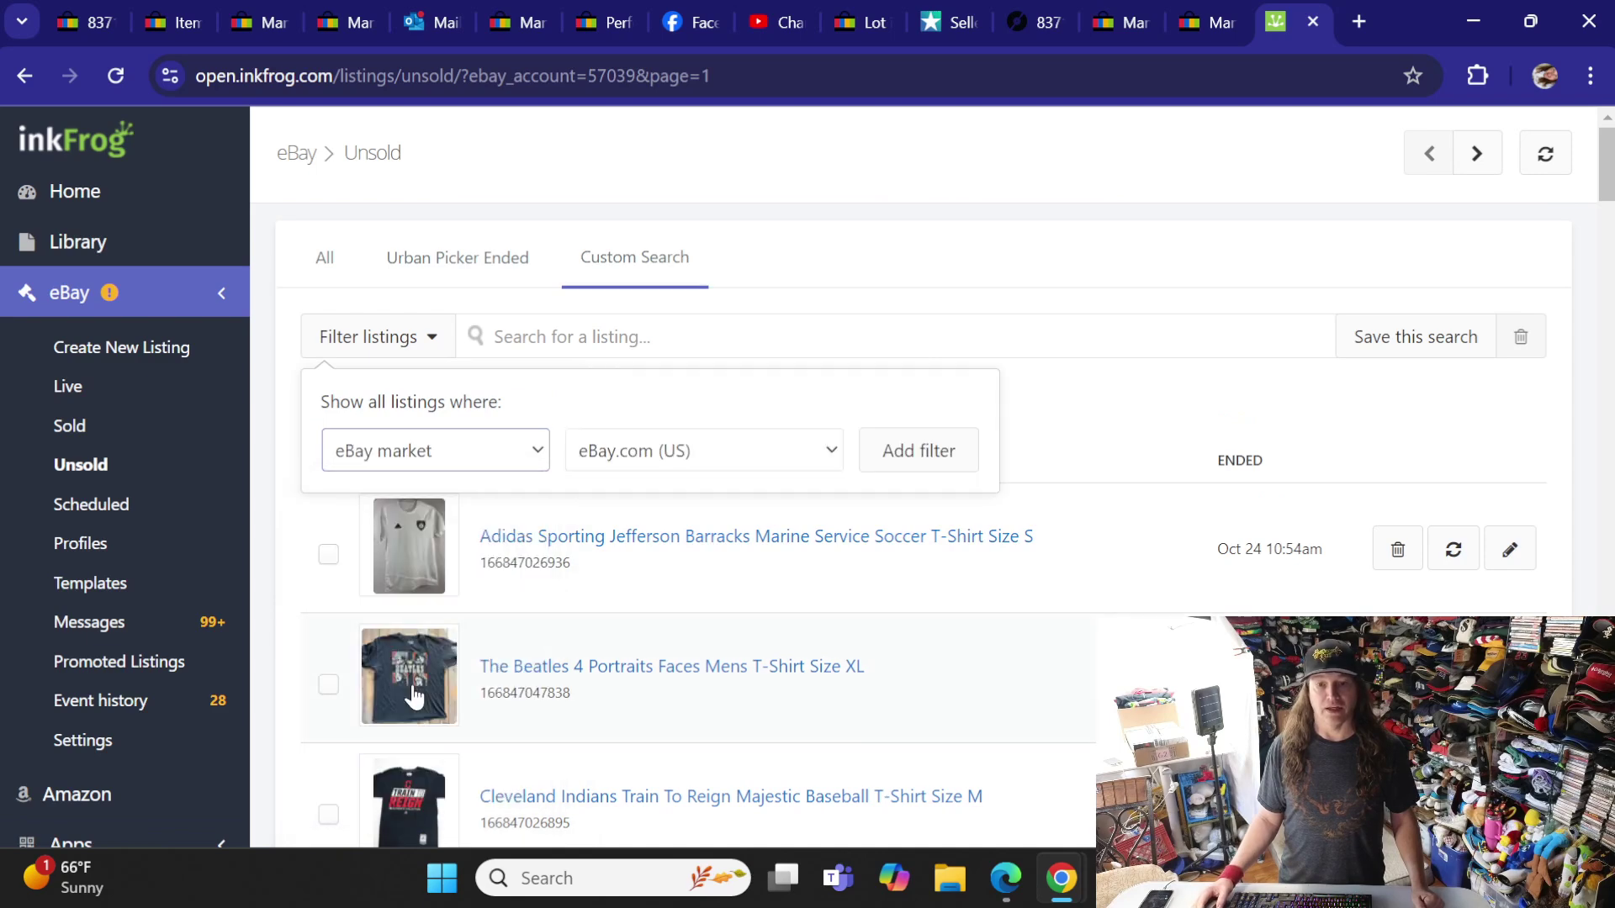
pyautogui.click(863, 454)
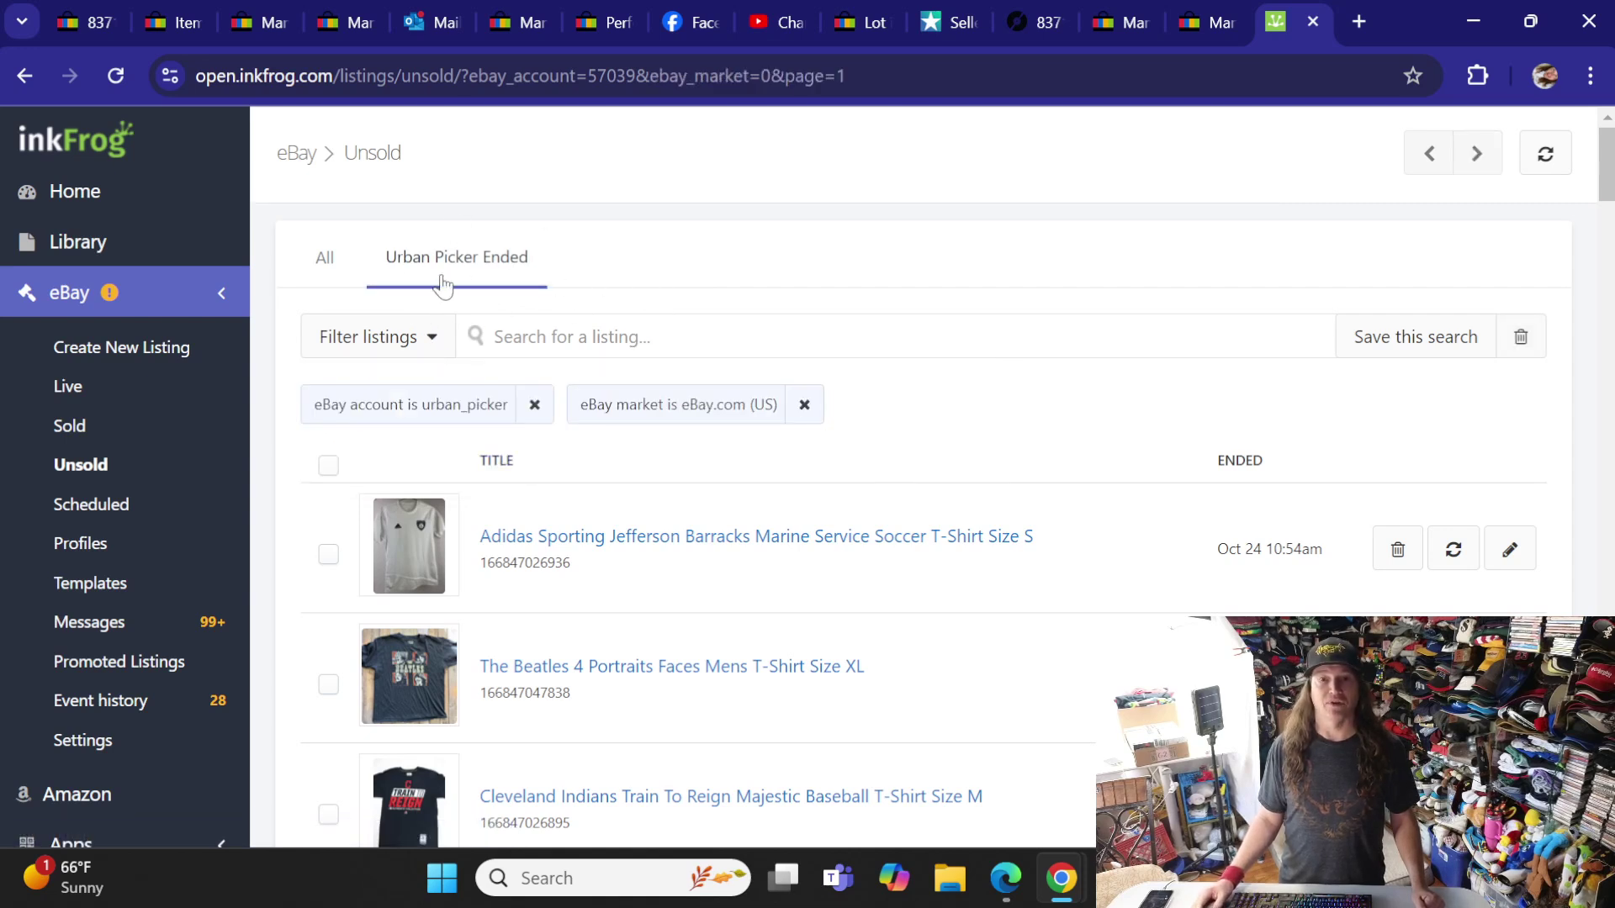
# - Select all 50 ended T-shirt listings, then switch to the eBay Seller Hub unsold listings tab
pyautogui.click(328, 467)
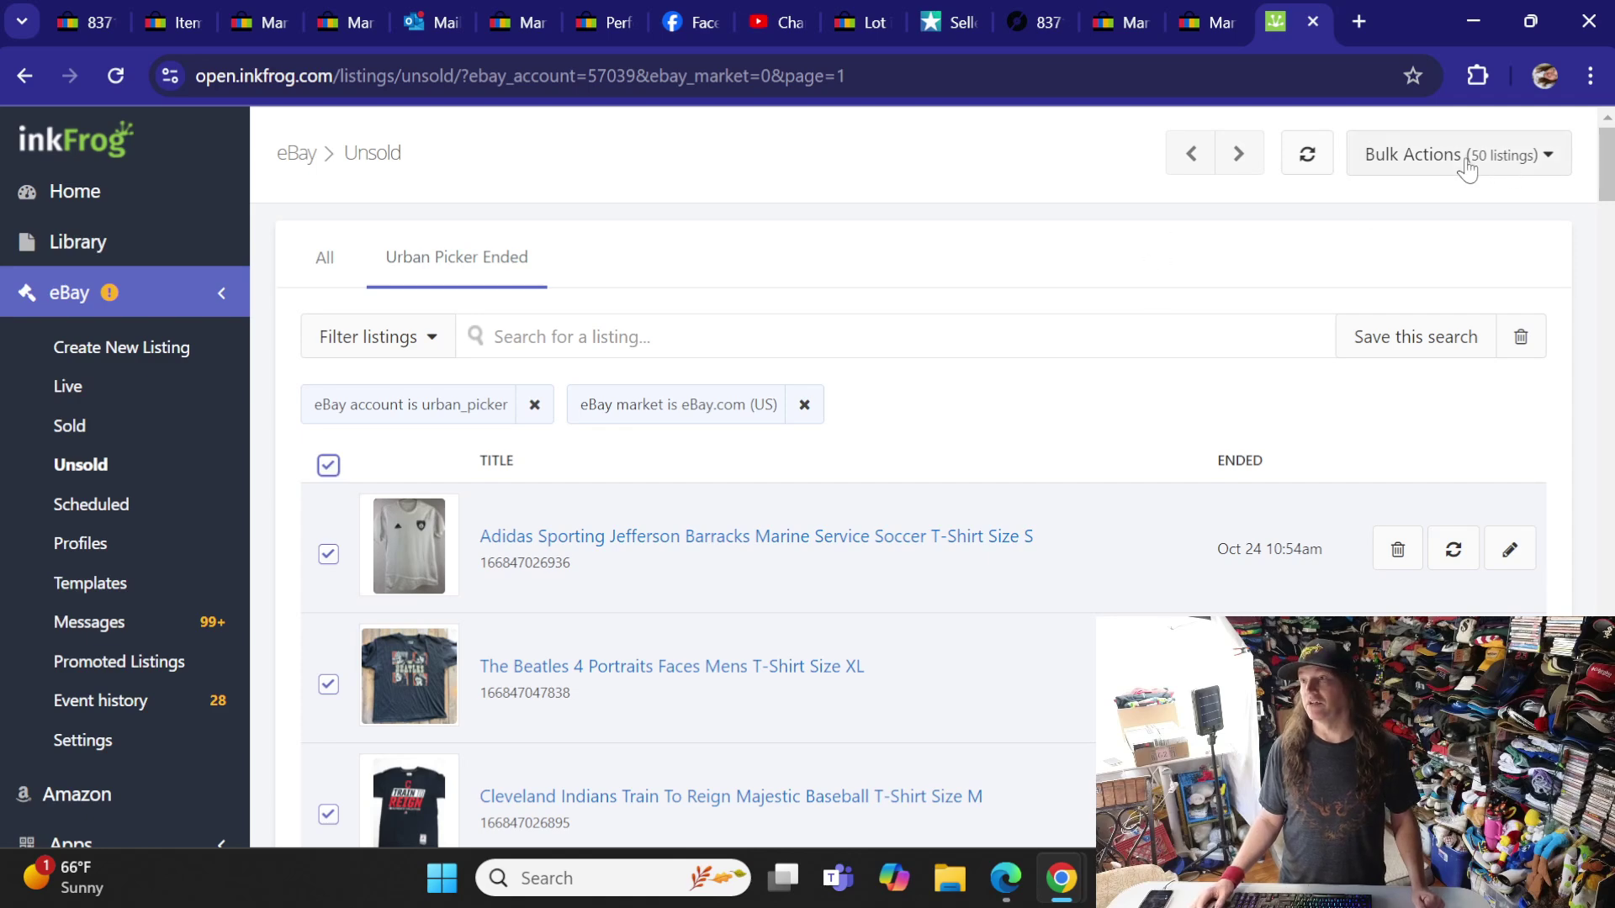
pyautogui.scroll(-15, 1011, 356)
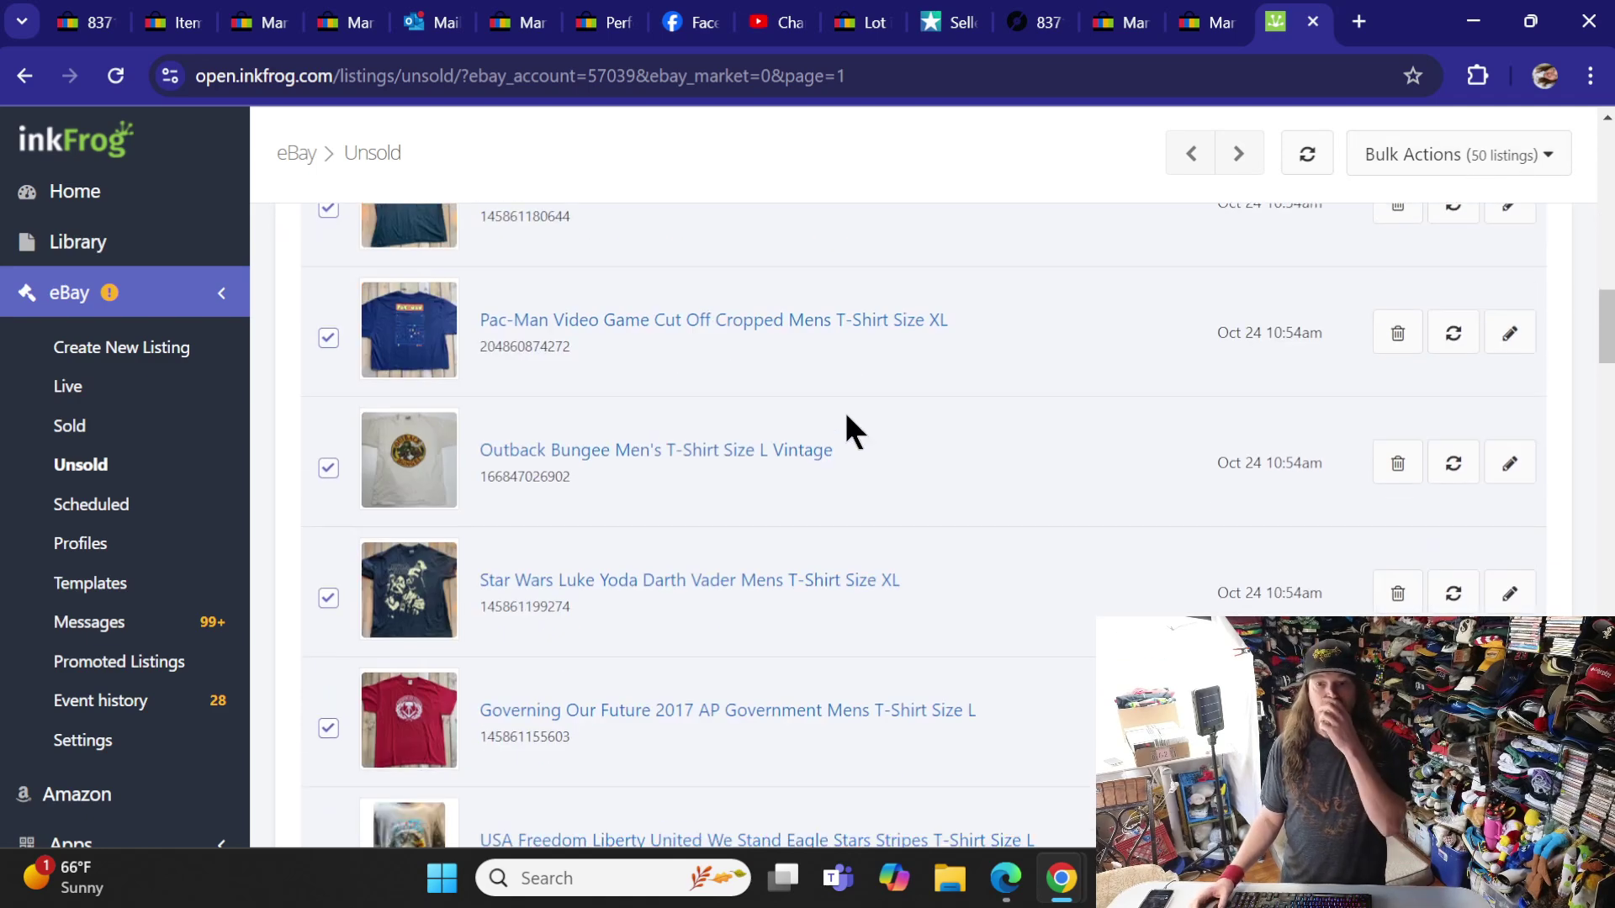
pyautogui.scroll(-3, 841, 416)
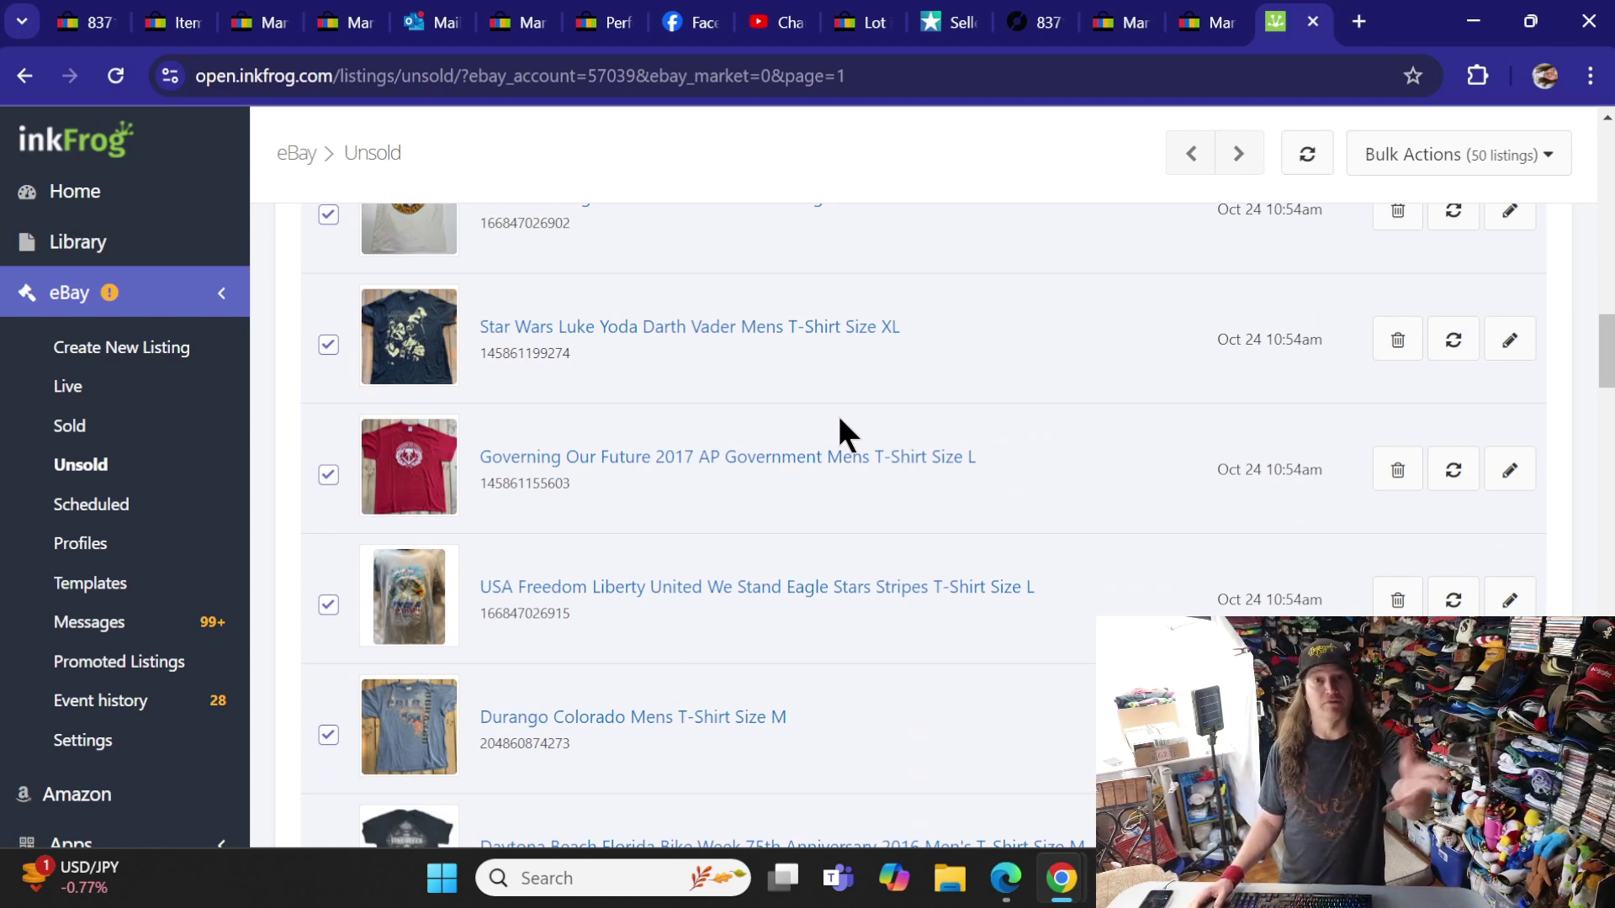
pyautogui.scroll(18, 839, 418)
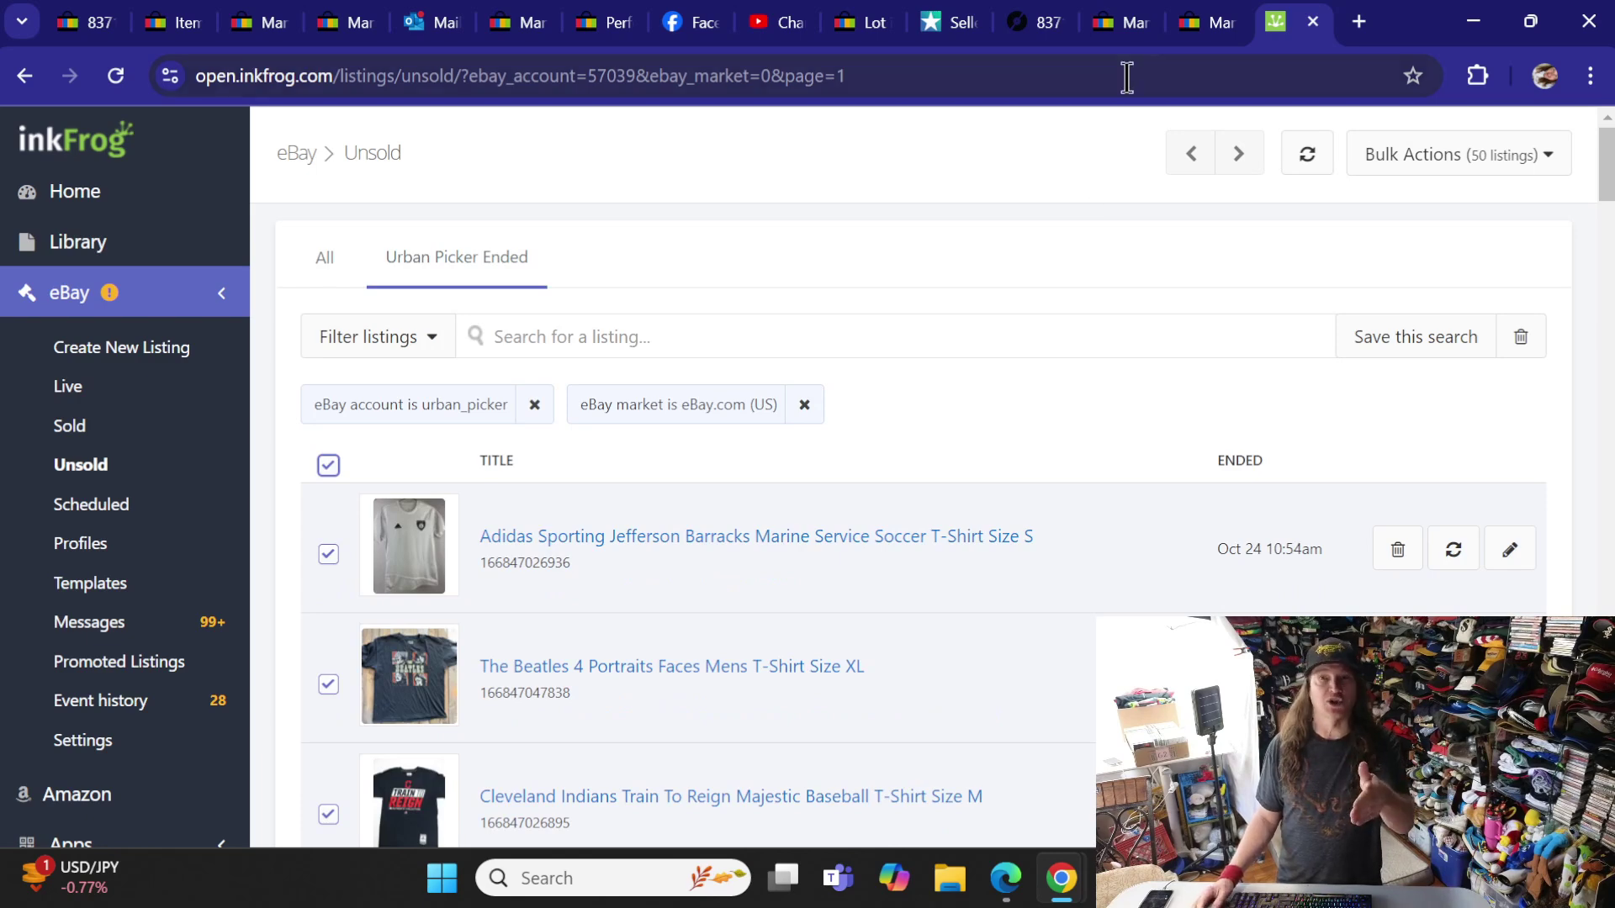
pyautogui.click(1211, 22)
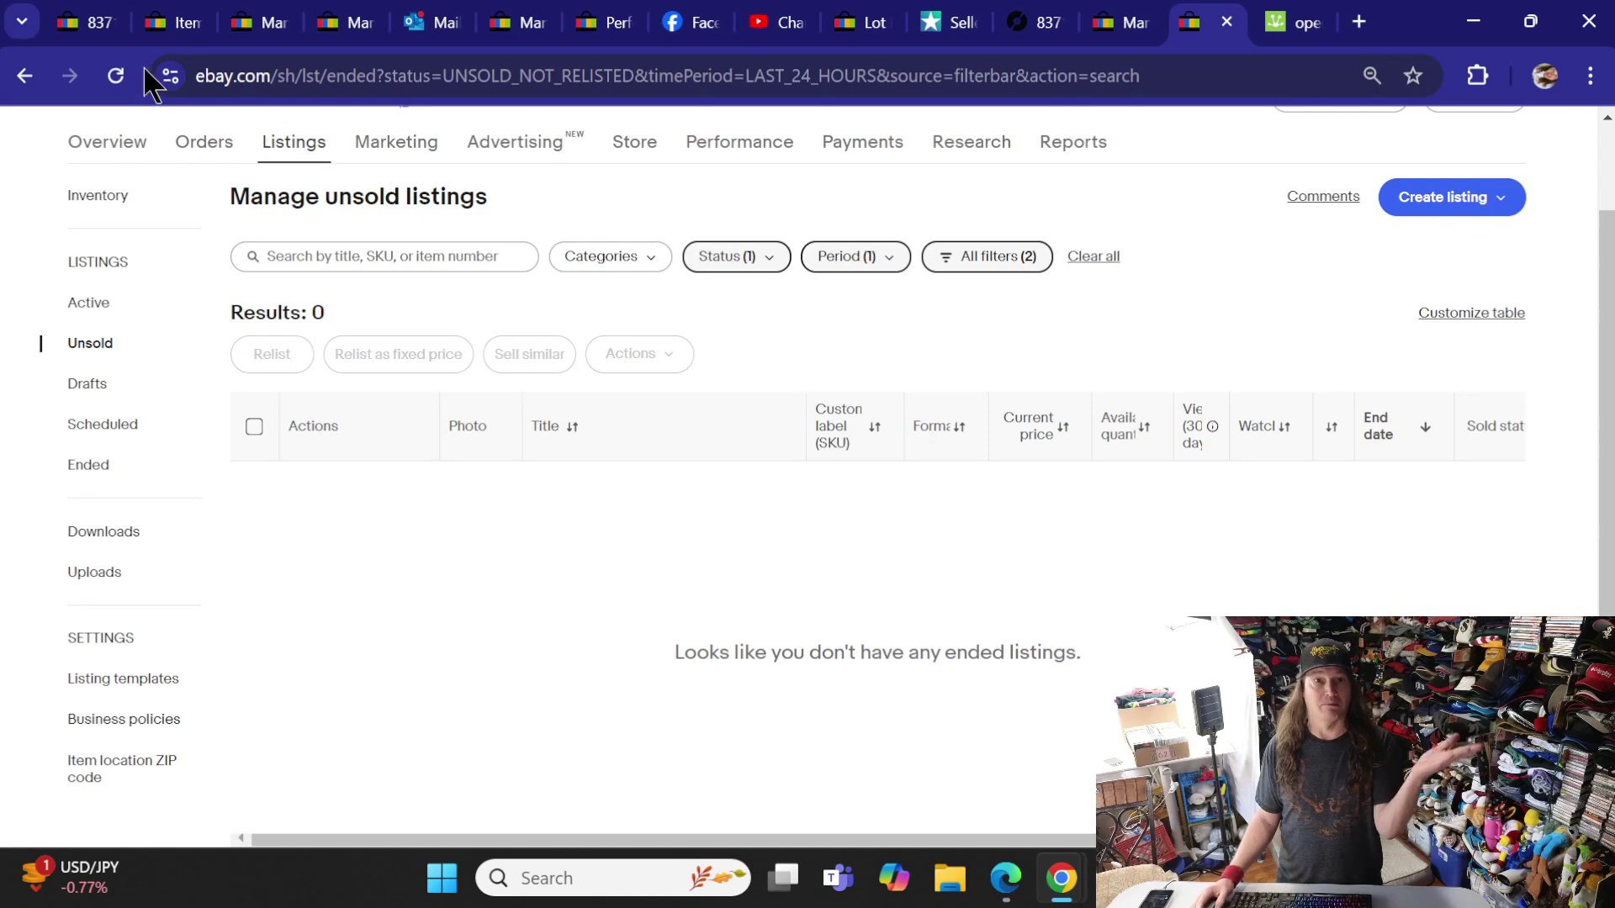
# - Reload eBay's unsold listings, confirm all 50 ended T-shirts (1-50 of 50), then return to inkFrog
pyautogui.click(116, 76)
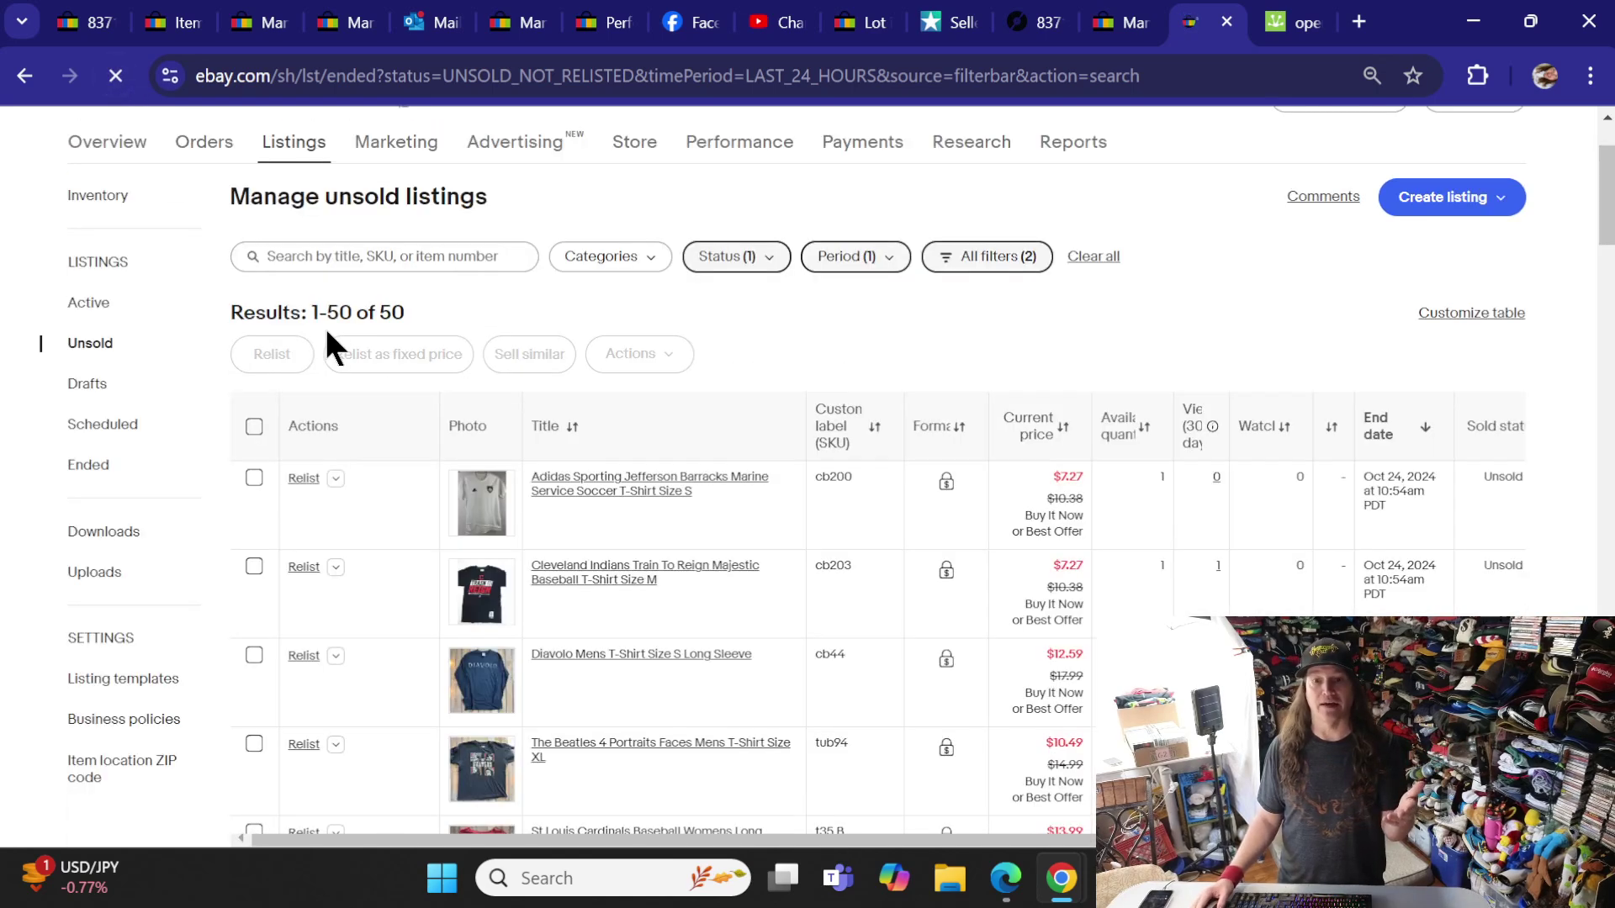
pyautogui.scroll(-3, 323, 333)
pyautogui.scroll(5, 325, 335)
pyautogui.scroll(-1, 310, 337)
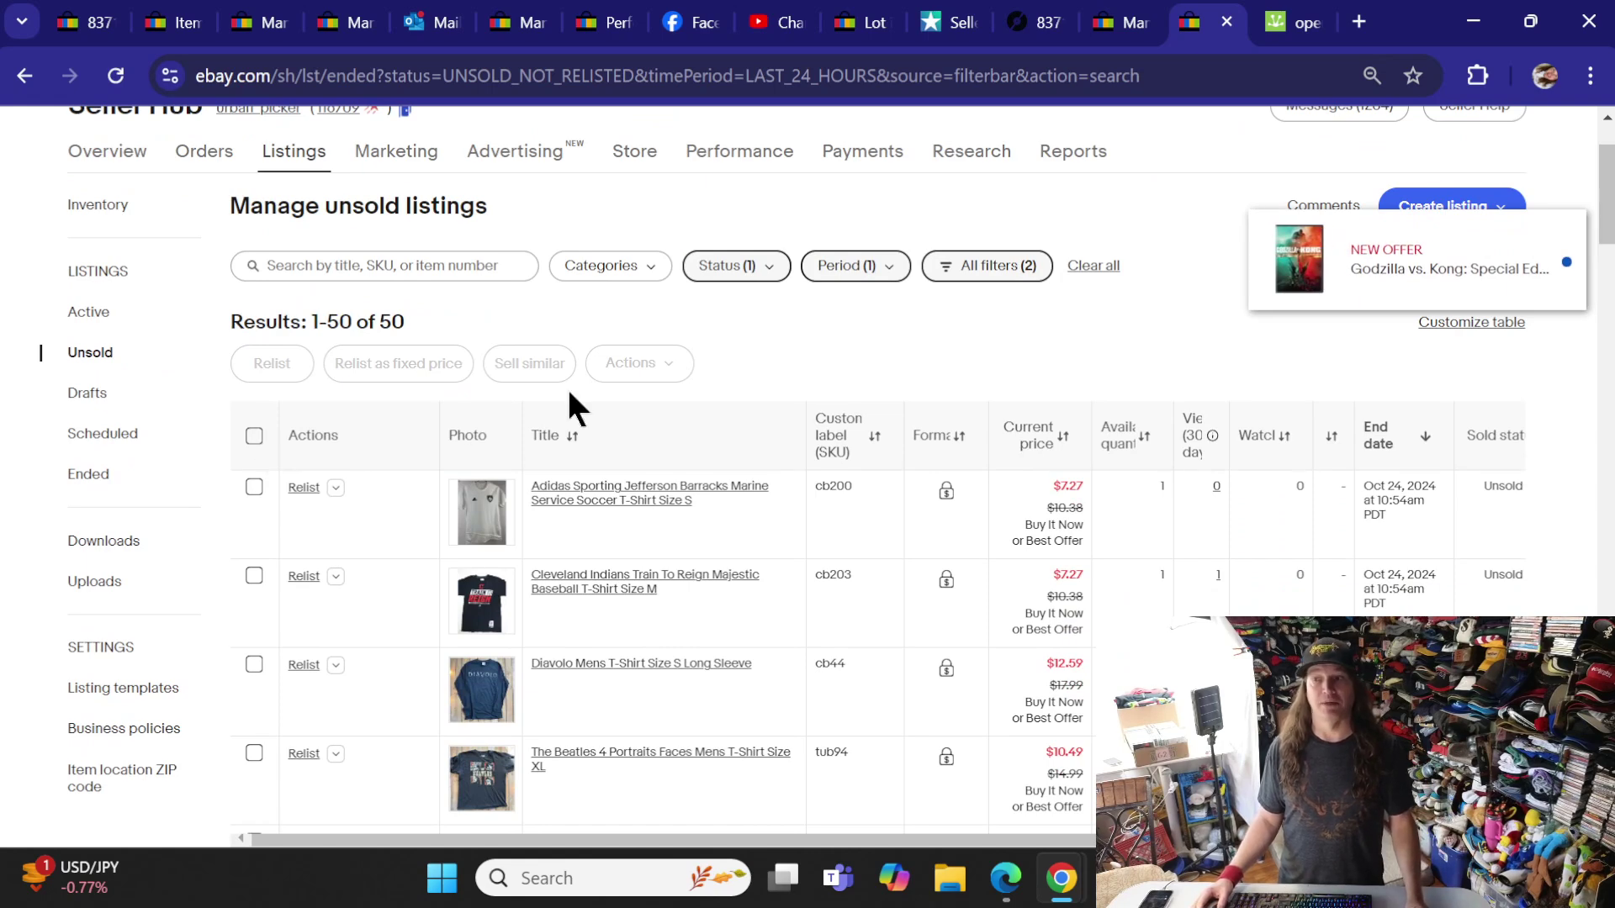
pyautogui.click(1278, 17)
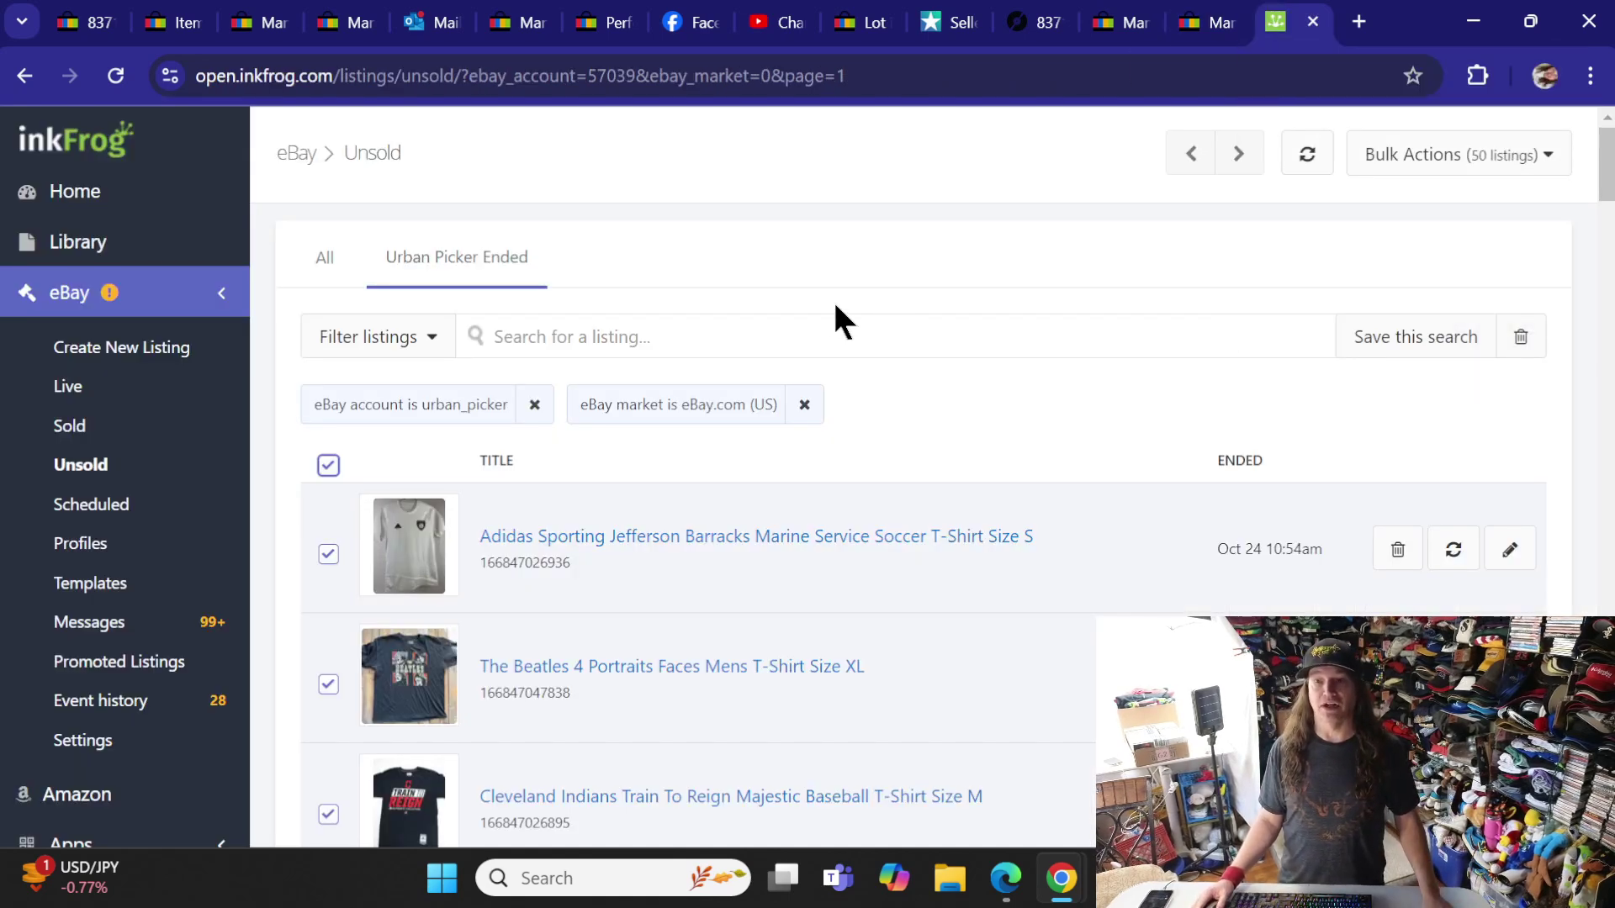
# - Relist the selected ended T-shirts with List Selected and open the Adidas row's eBay Account choices
pyautogui.click(1539, 153)
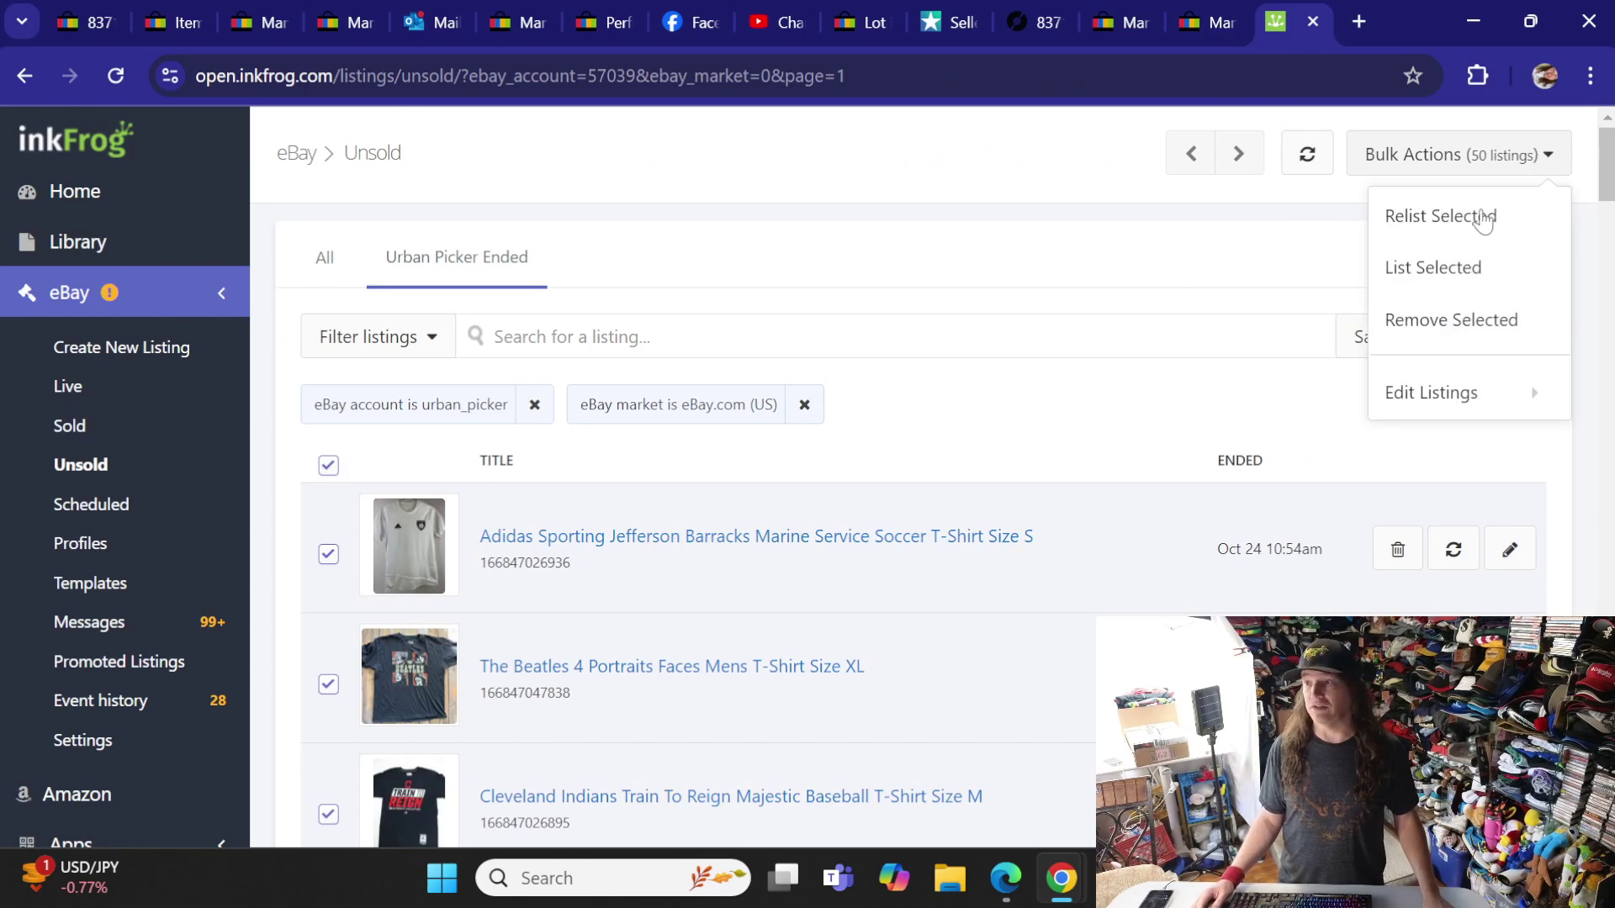
pyautogui.click(1443, 268)
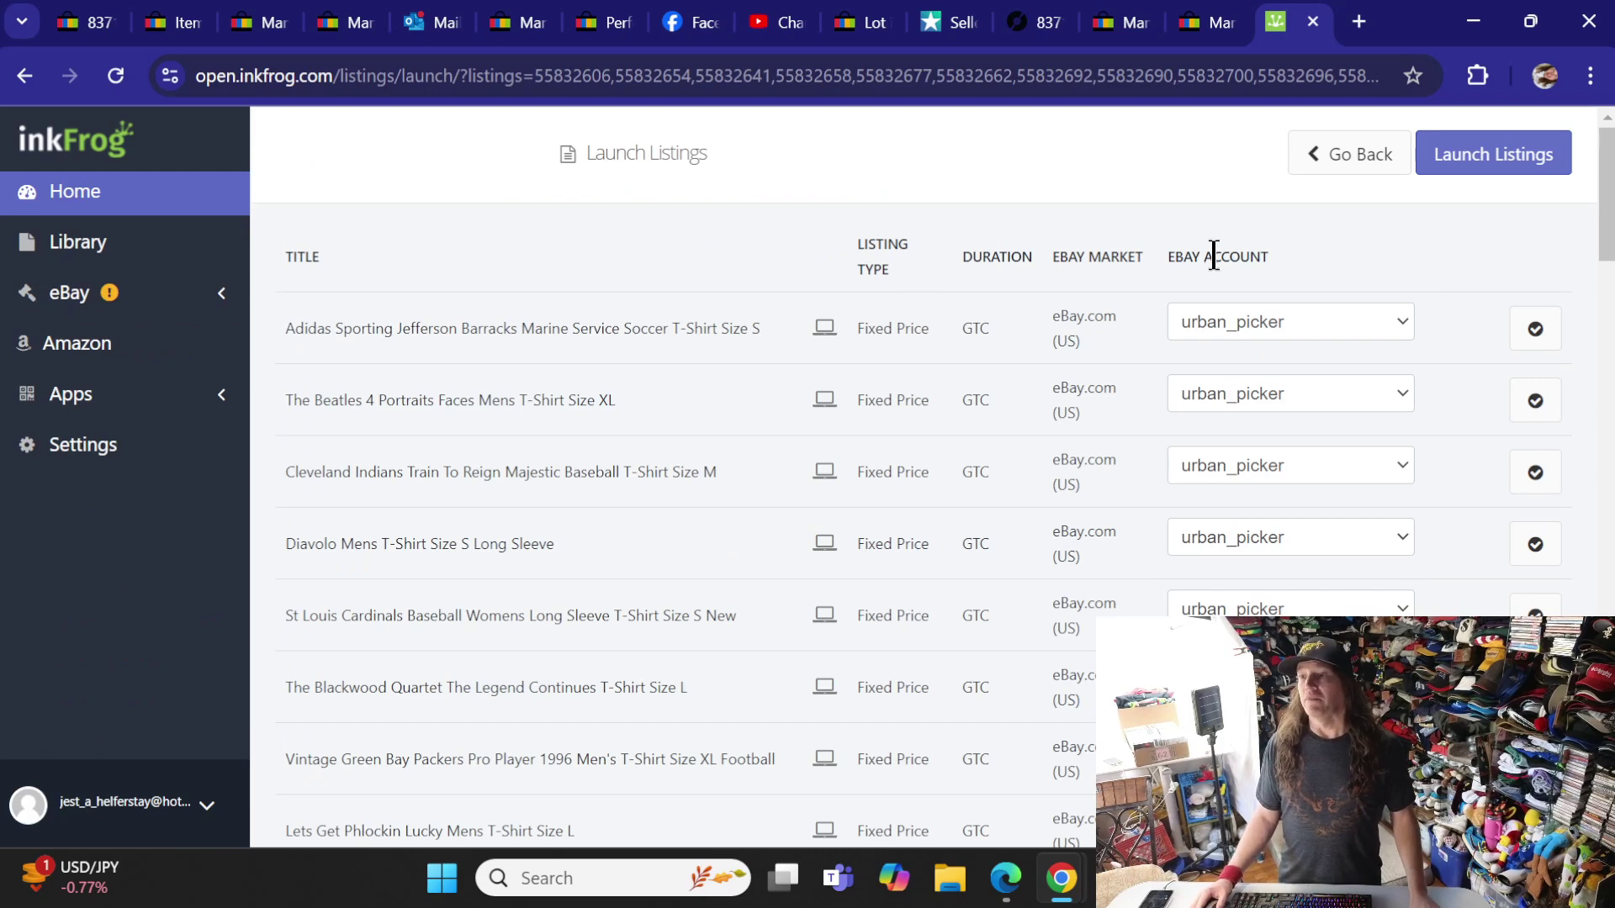
pyautogui.click(1234, 337)
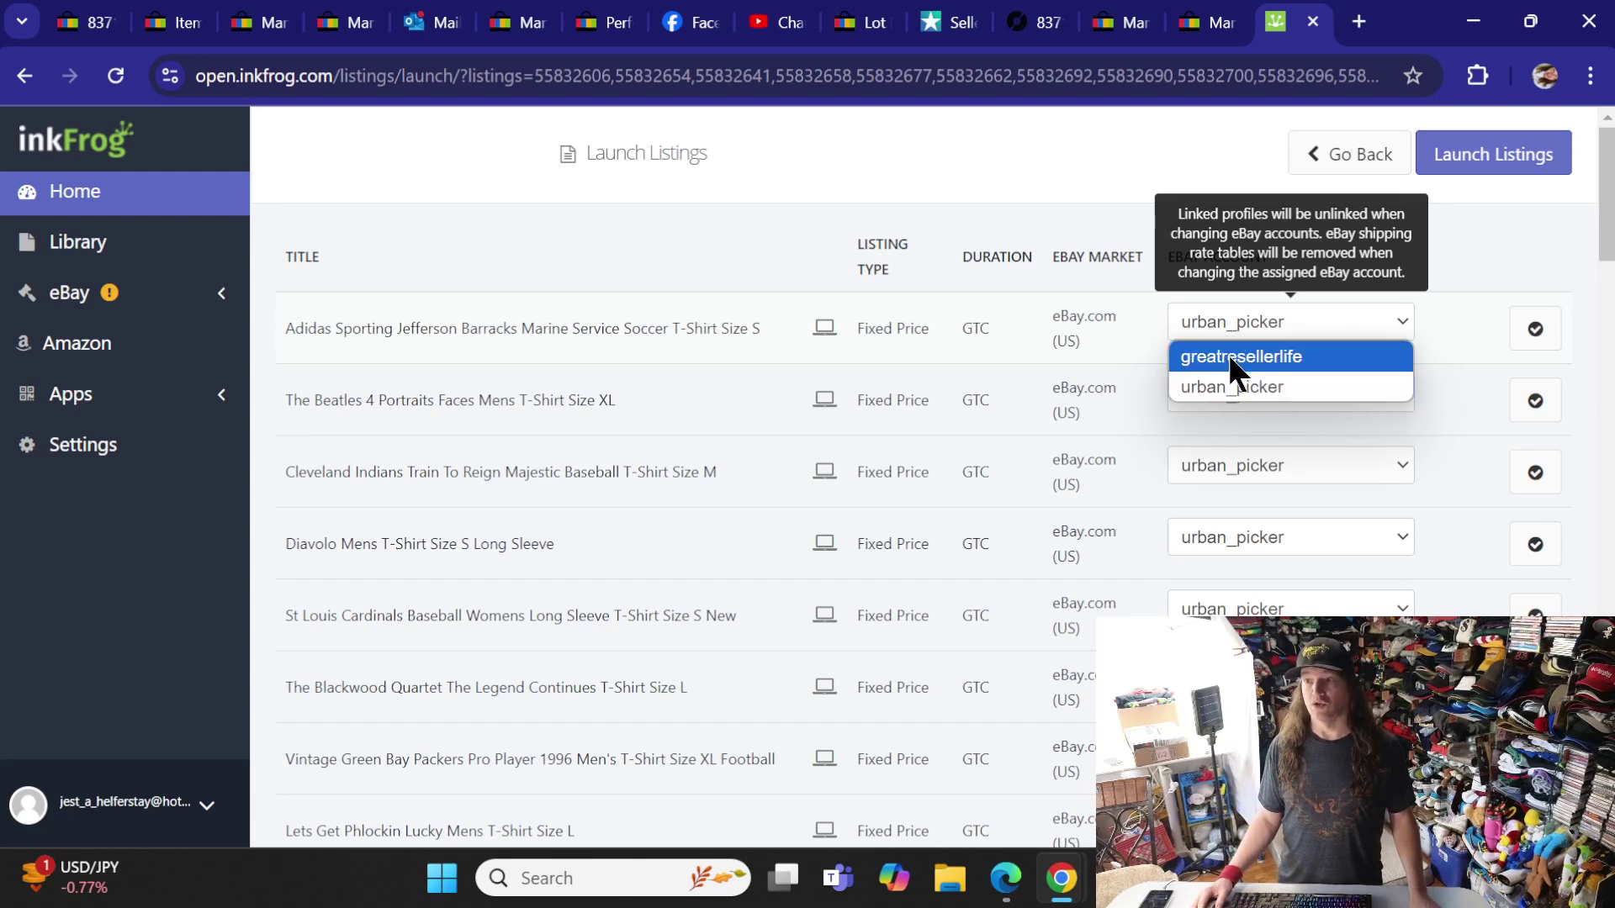
# - Reassign the Adidas, Beatles and Cleveland Indians listings to greatresellerlife
pyautogui.click(1227, 355)
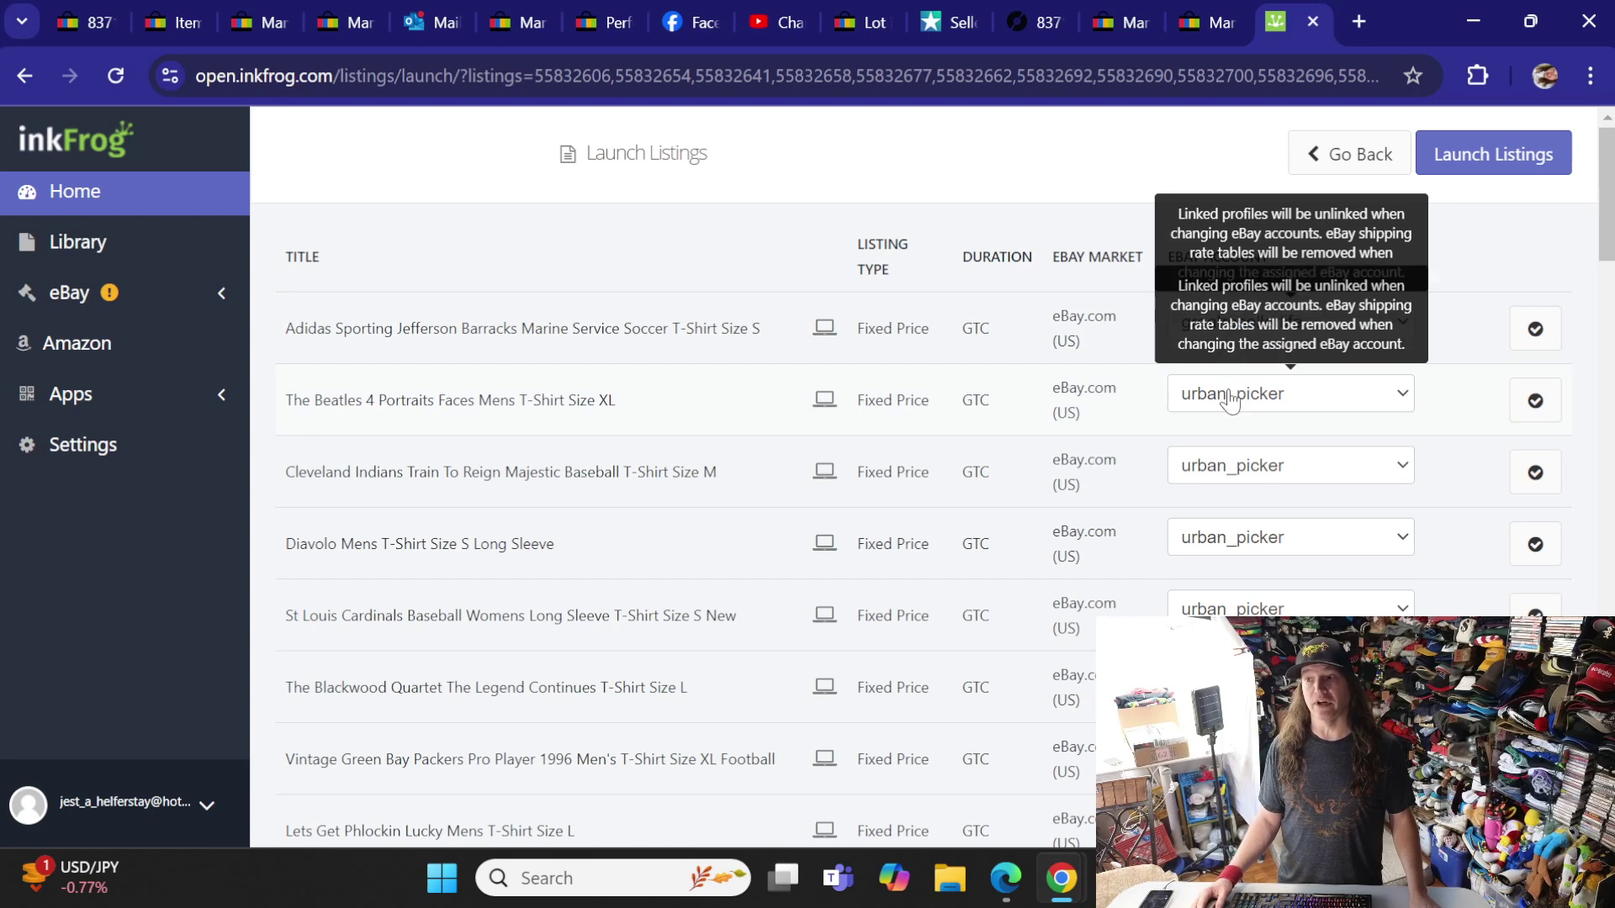
pyautogui.click(1230, 400)
pyautogui.click(1228, 428)
pyautogui.scroll(-1, 1169, 413)
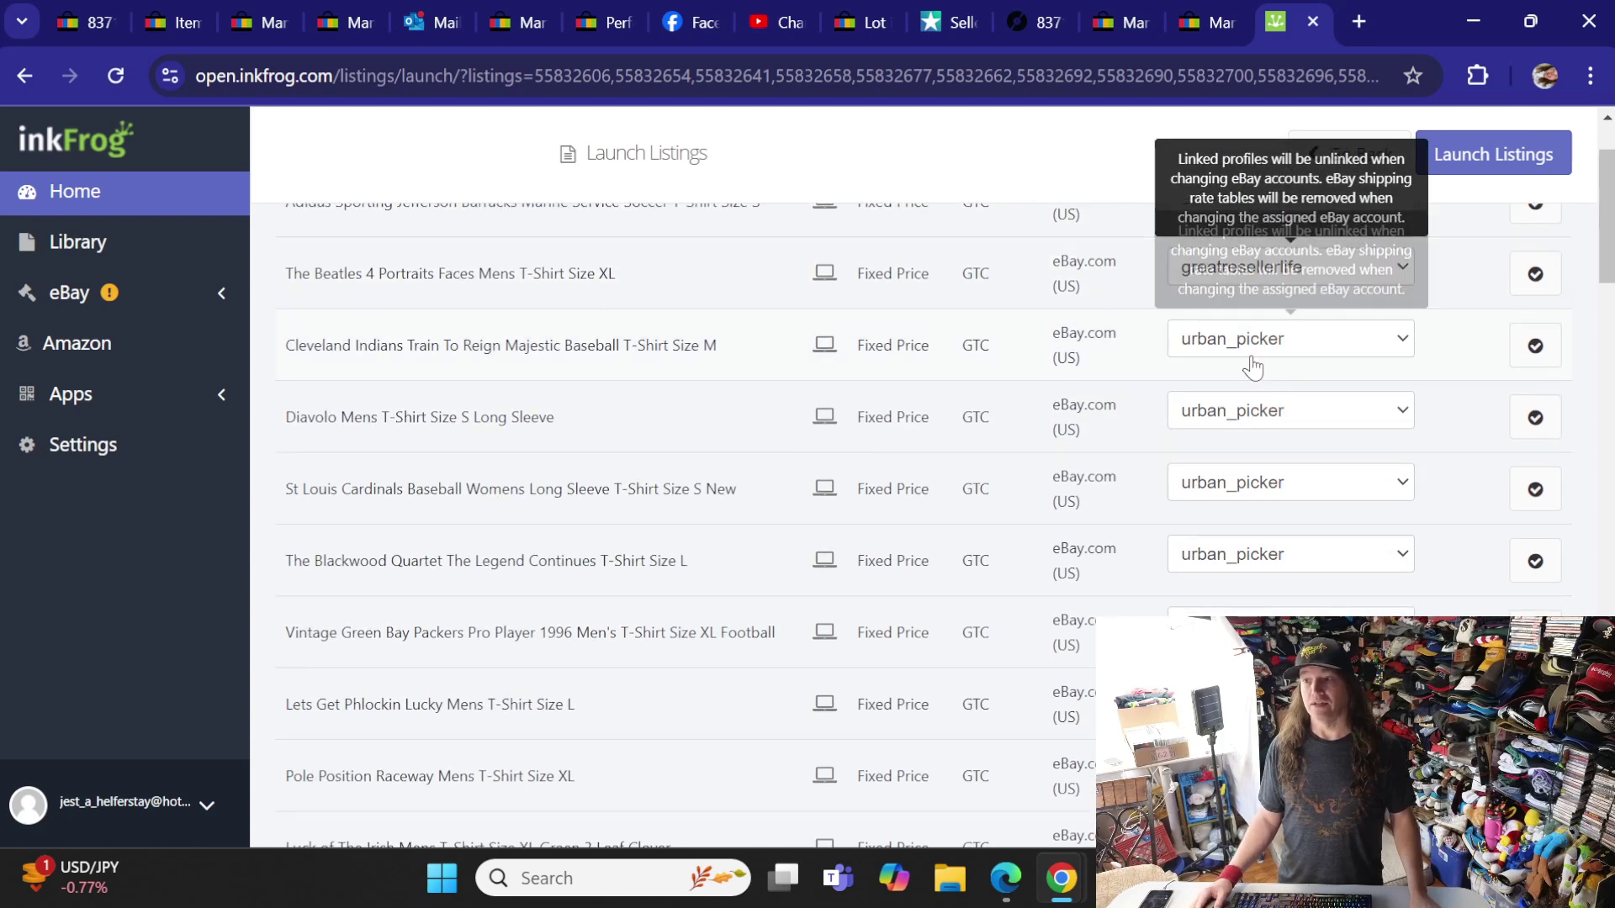
pyautogui.click(1251, 345)
pyautogui.click(1243, 374)
pyautogui.scroll(-1, 1249, 362)
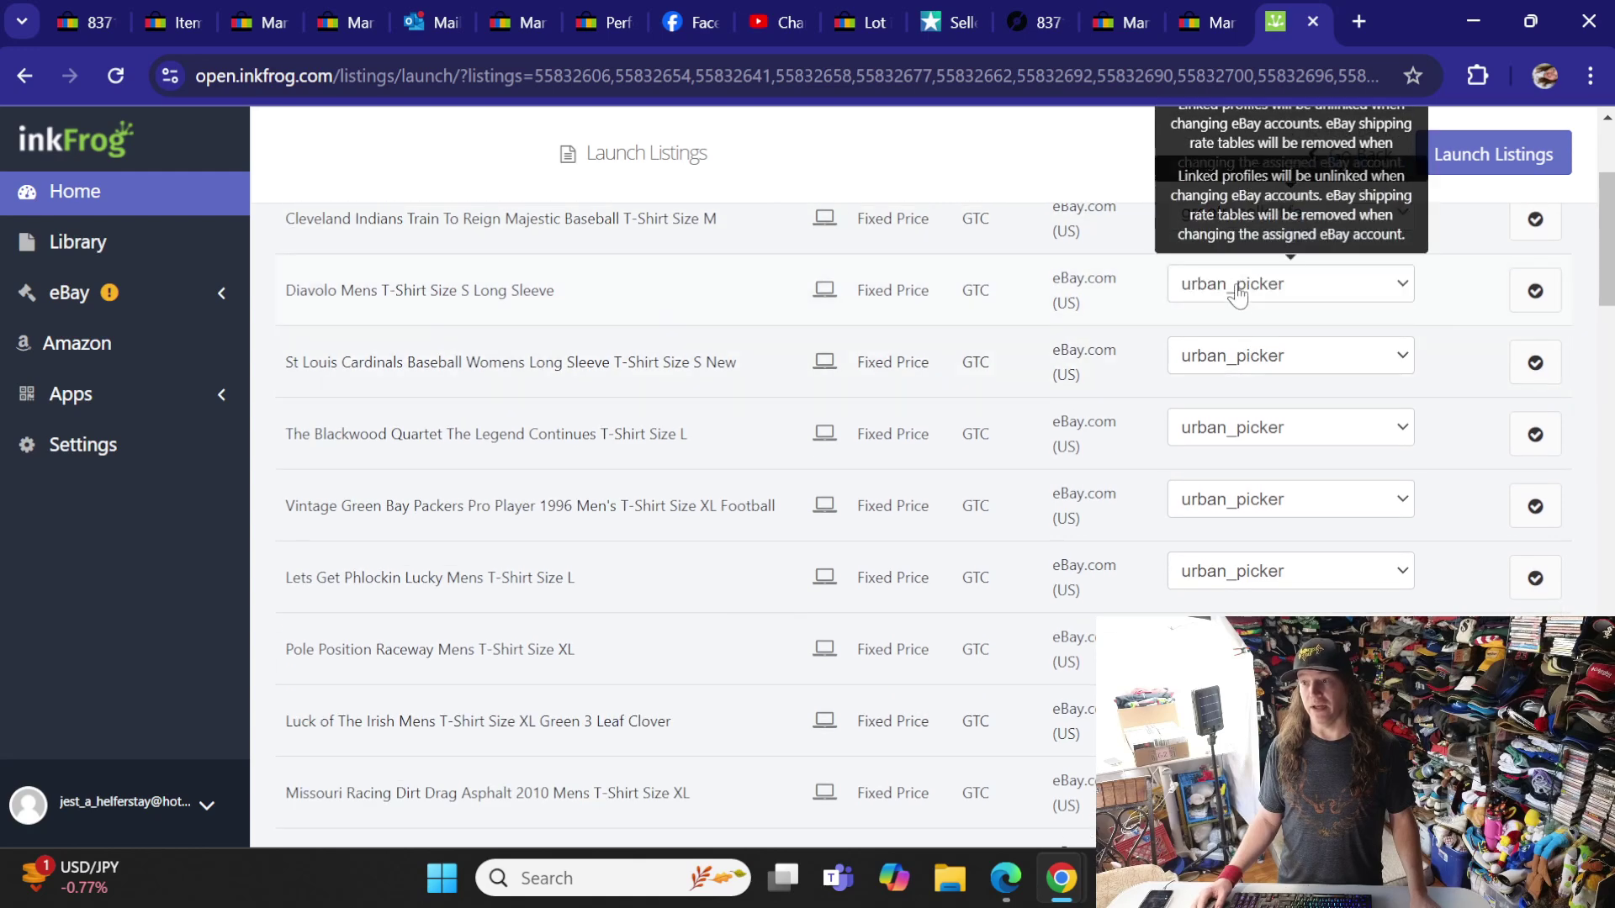
# - Reassign the Diavolo, St Louis Cardinals, Blackwood and Vintage Green Bay listings to greatresellerlife
pyautogui.click(1236, 286)
pyautogui.click(1234, 320)
pyautogui.click(1234, 363)
pyautogui.click(1233, 382)
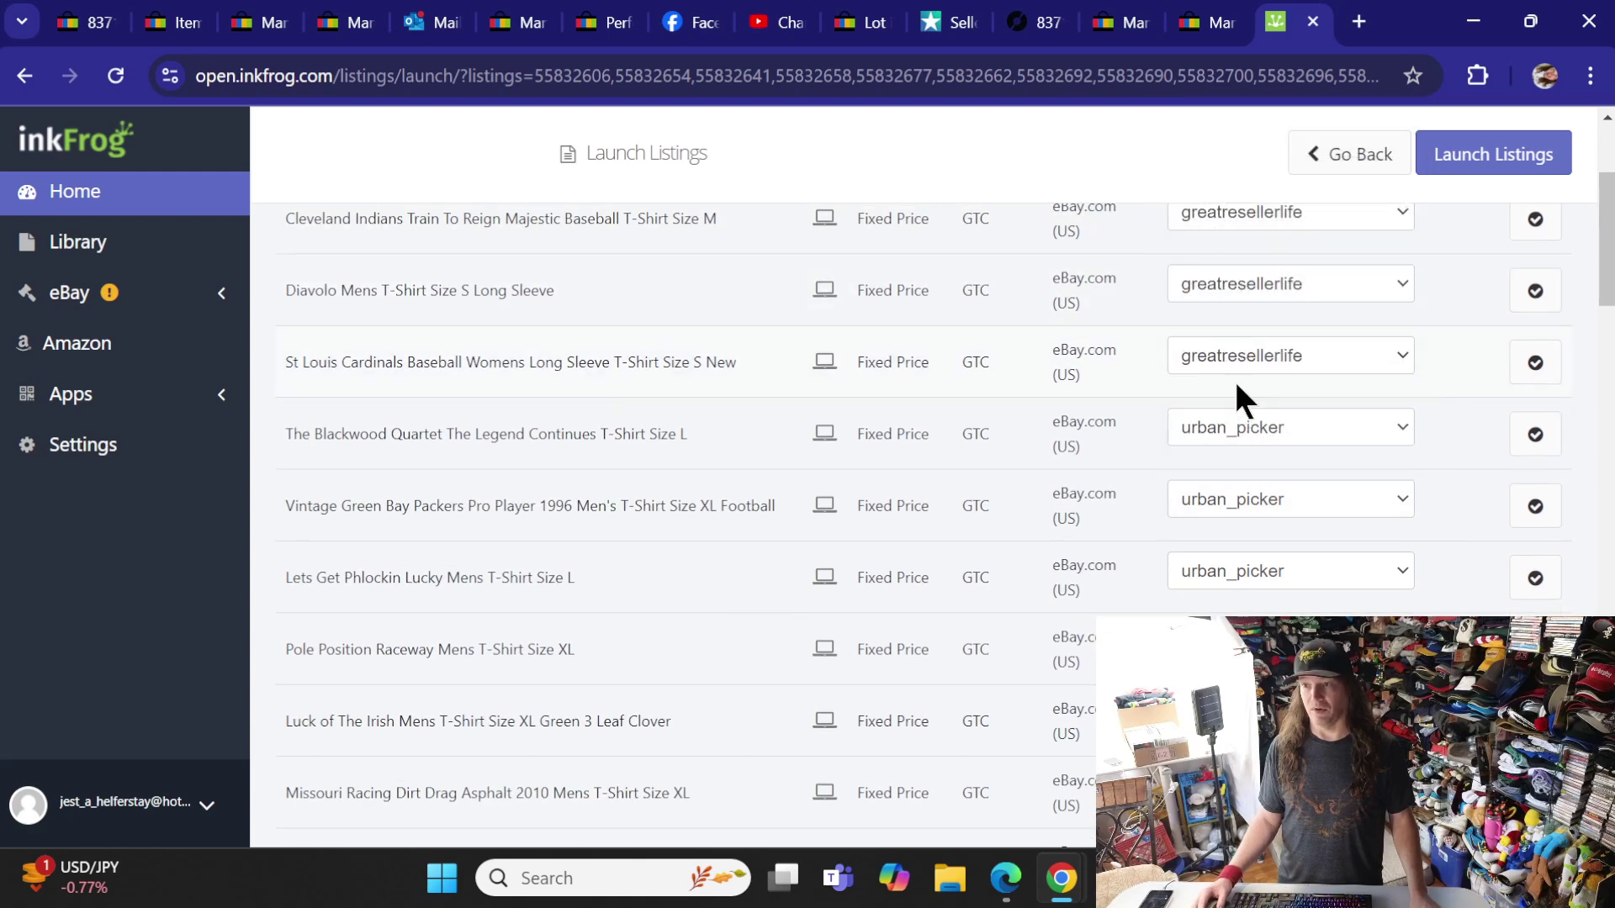
pyautogui.click(1236, 433)
pyautogui.click(1240, 462)
pyautogui.click(1242, 498)
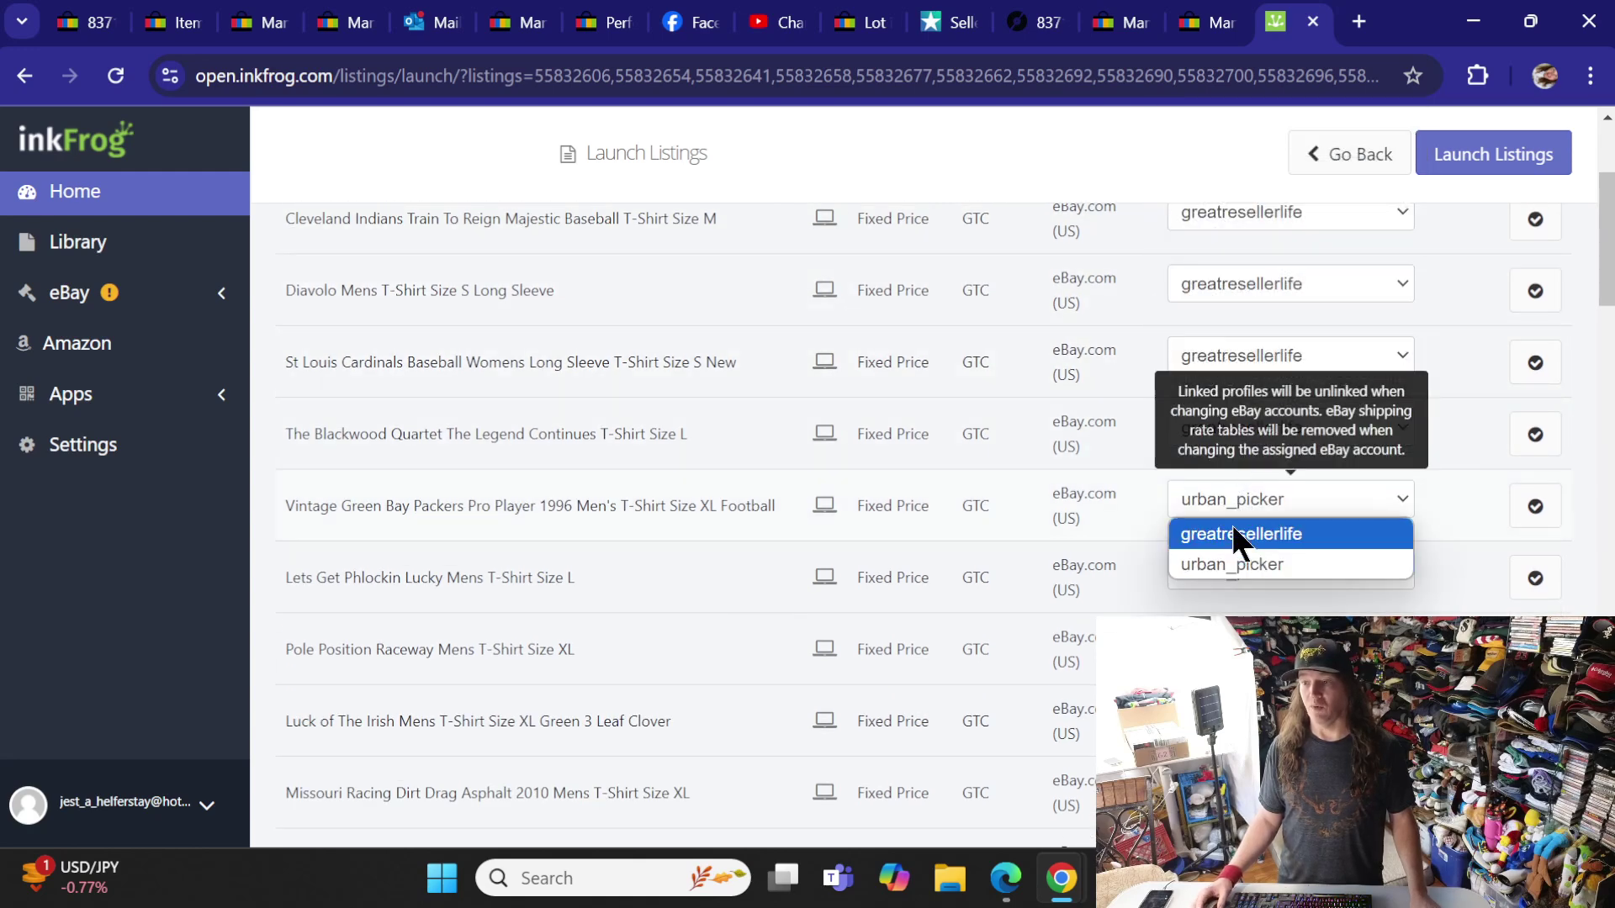
pyautogui.click(1236, 533)
# - Reassign the Lets Get Phlockin, Pole Position, Luck of The Irish and Missouri Racing listings to greatresellerlife
pyautogui.scroll(-5, 1237, 378)
pyautogui.scroll(2, 1241, 313)
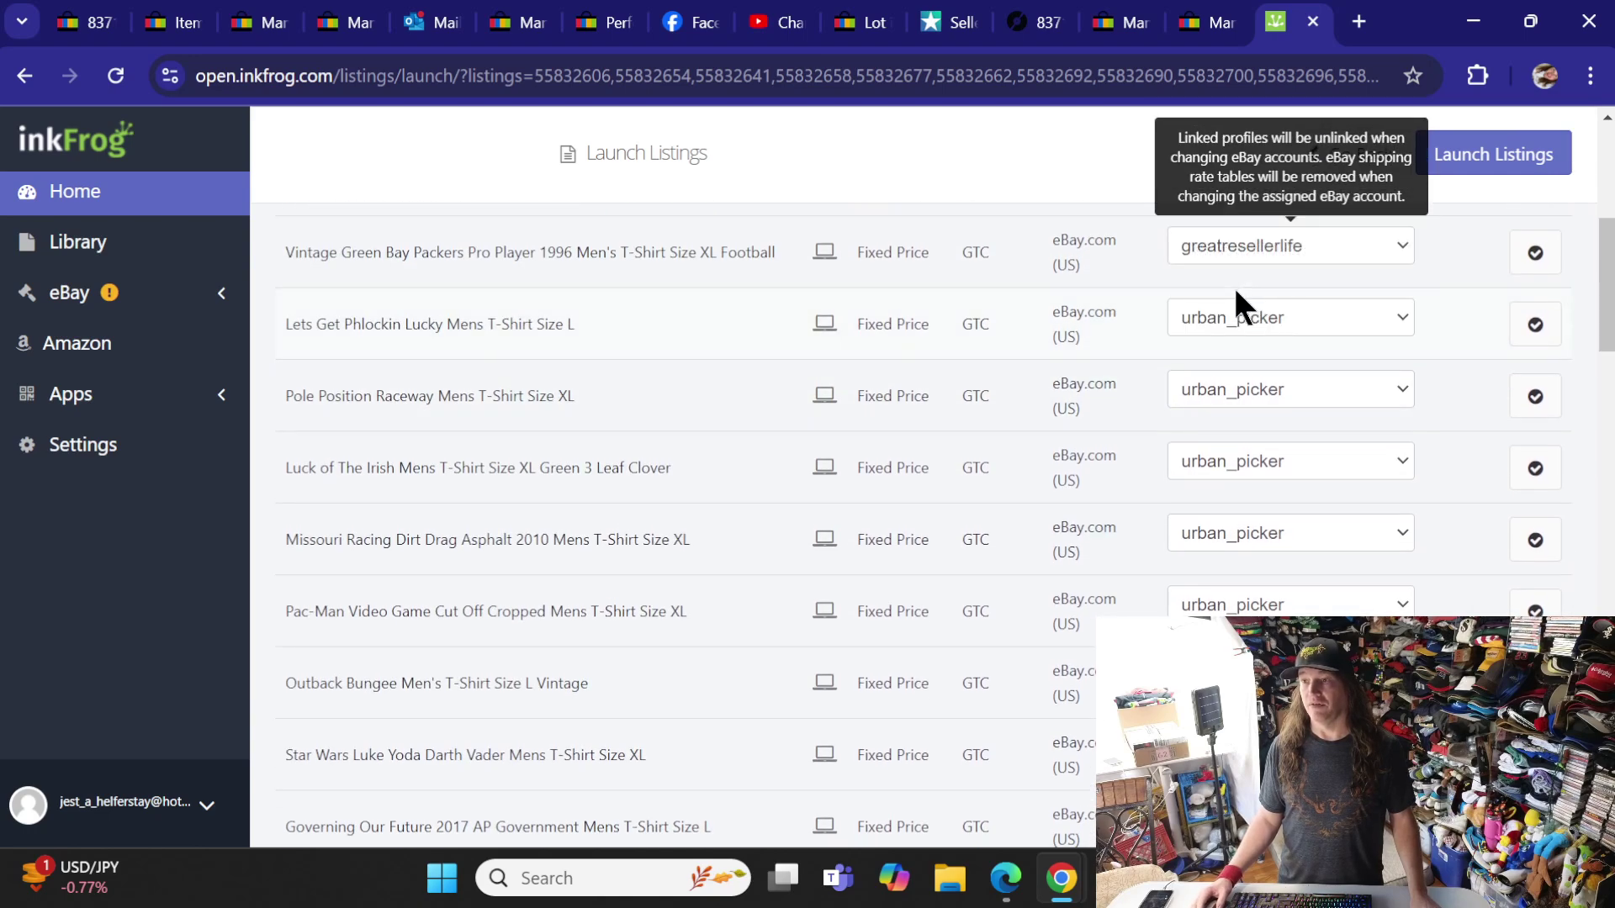
pyautogui.click(1234, 324)
pyautogui.click(1236, 351)
pyautogui.click(1238, 393)
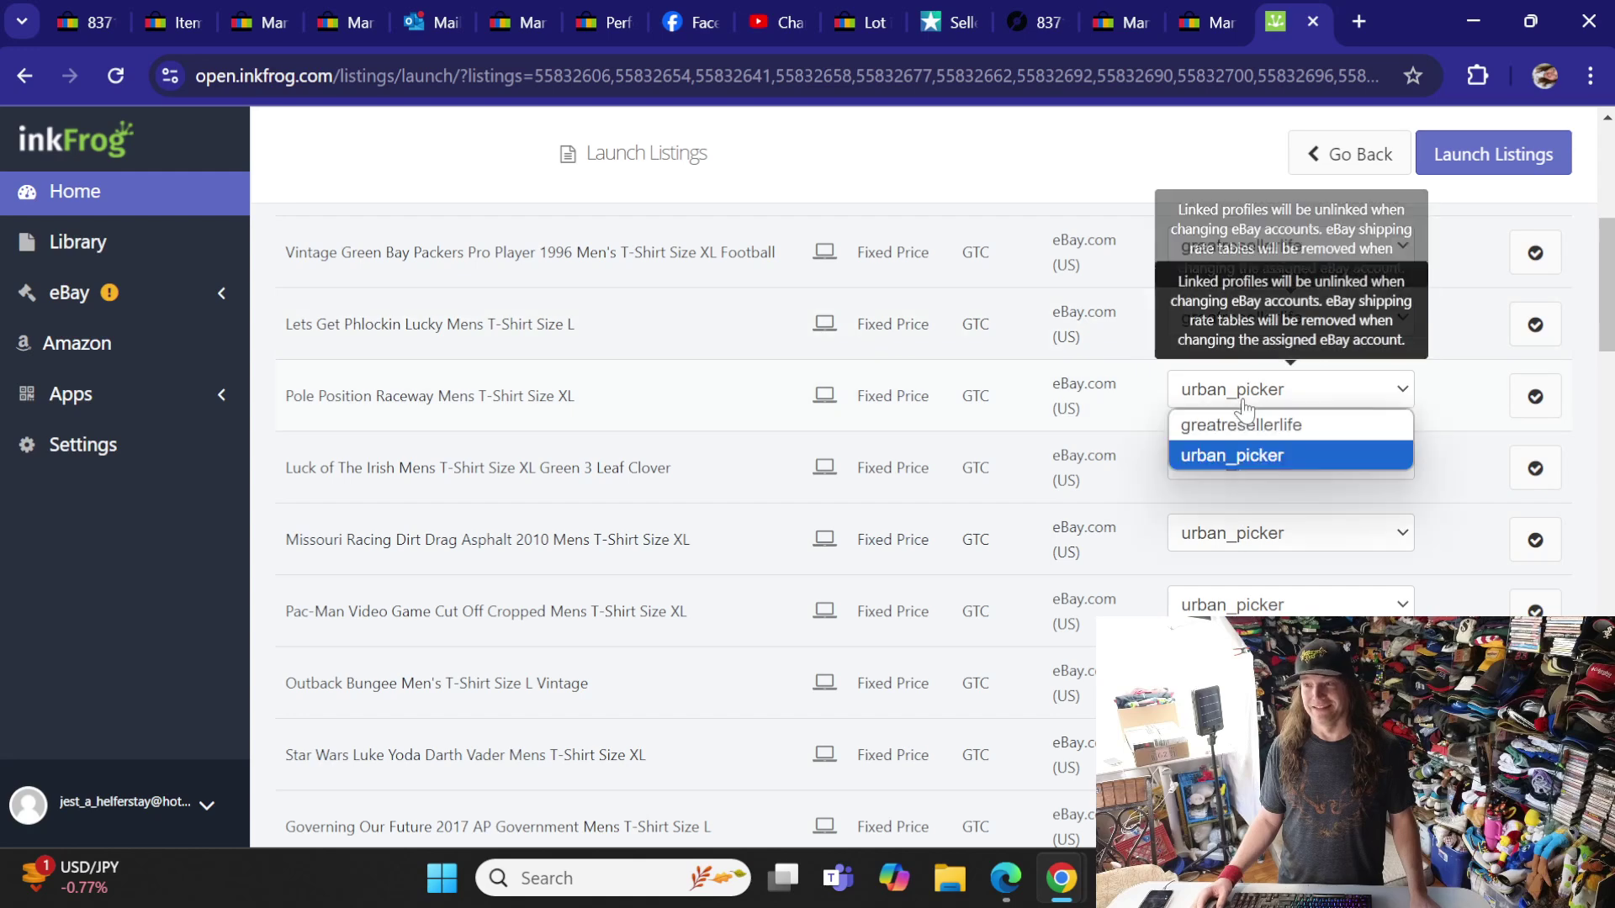
pyautogui.click(1236, 432)
pyautogui.click(1233, 472)
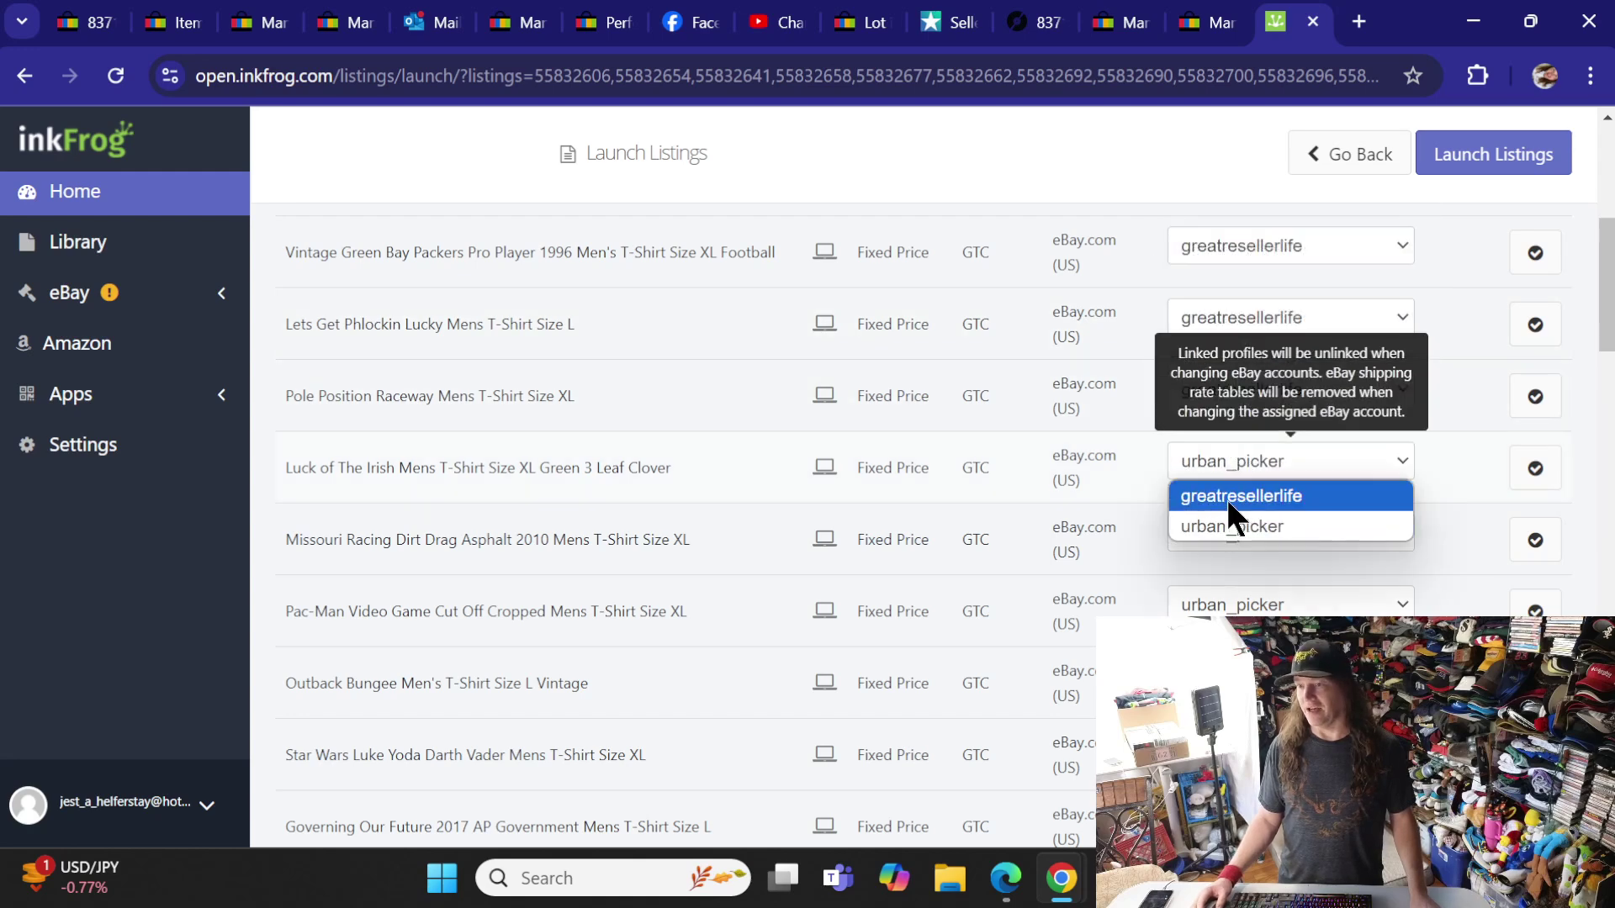
pyautogui.click(1226, 498)
pyautogui.click(1228, 545)
pyautogui.click(1226, 569)
# - Reassign the Pac-Man, Outback Bungee, Star Wars and Governing Our Future listings to greatresellerlife
pyautogui.scroll(-3, 1228, 572)
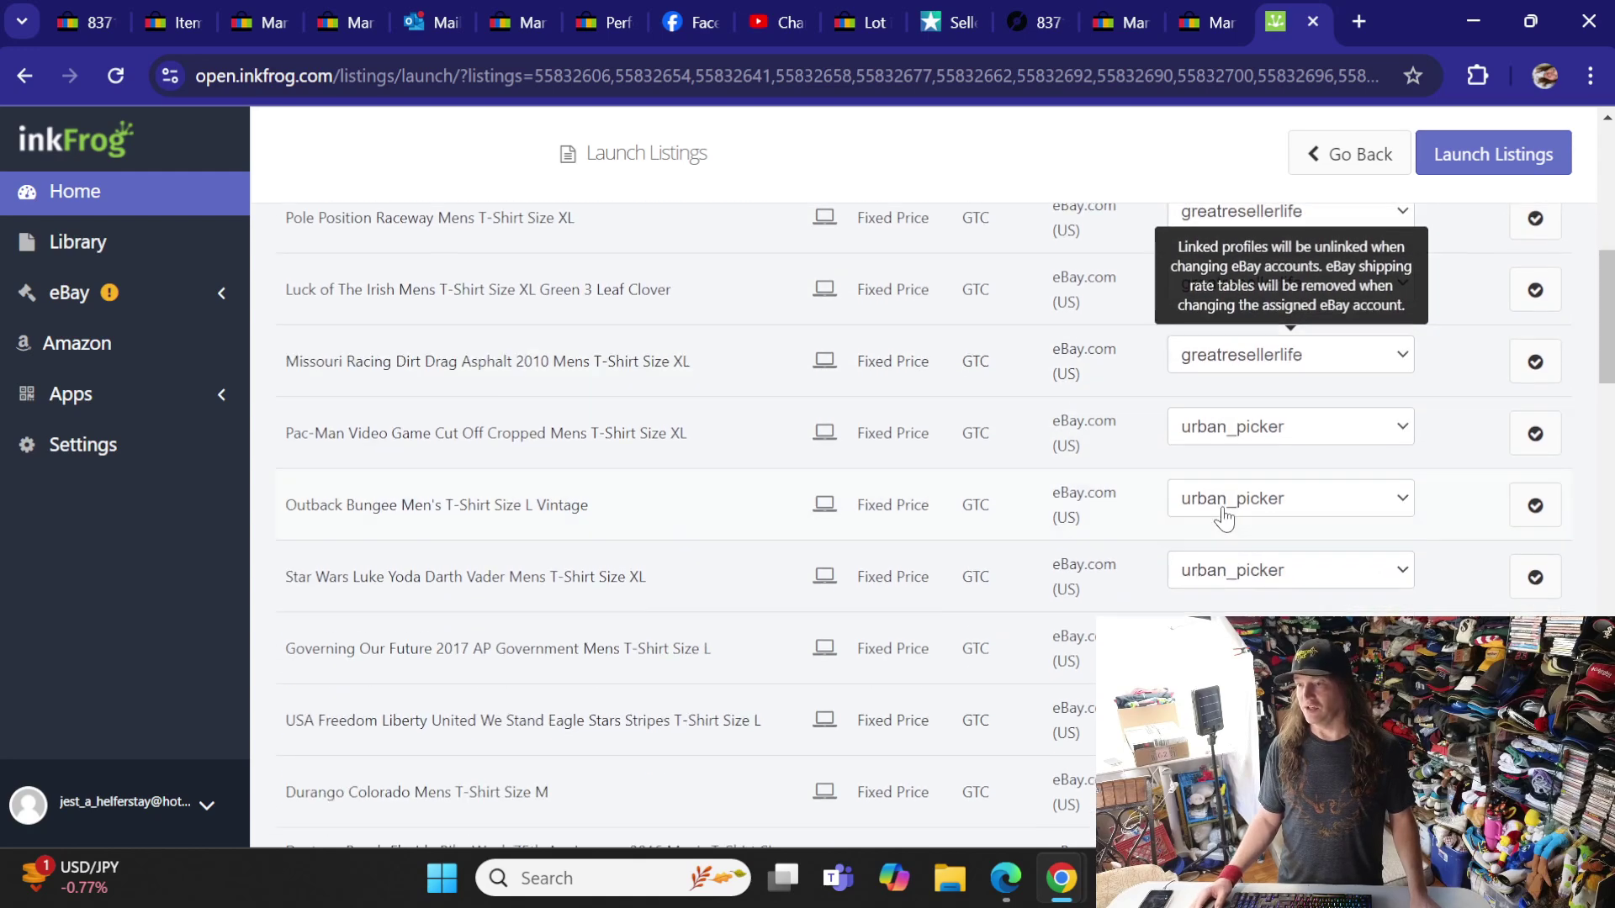
pyautogui.click(1232, 364)
pyautogui.click(1229, 385)
pyautogui.click(1233, 425)
pyautogui.click(1230, 458)
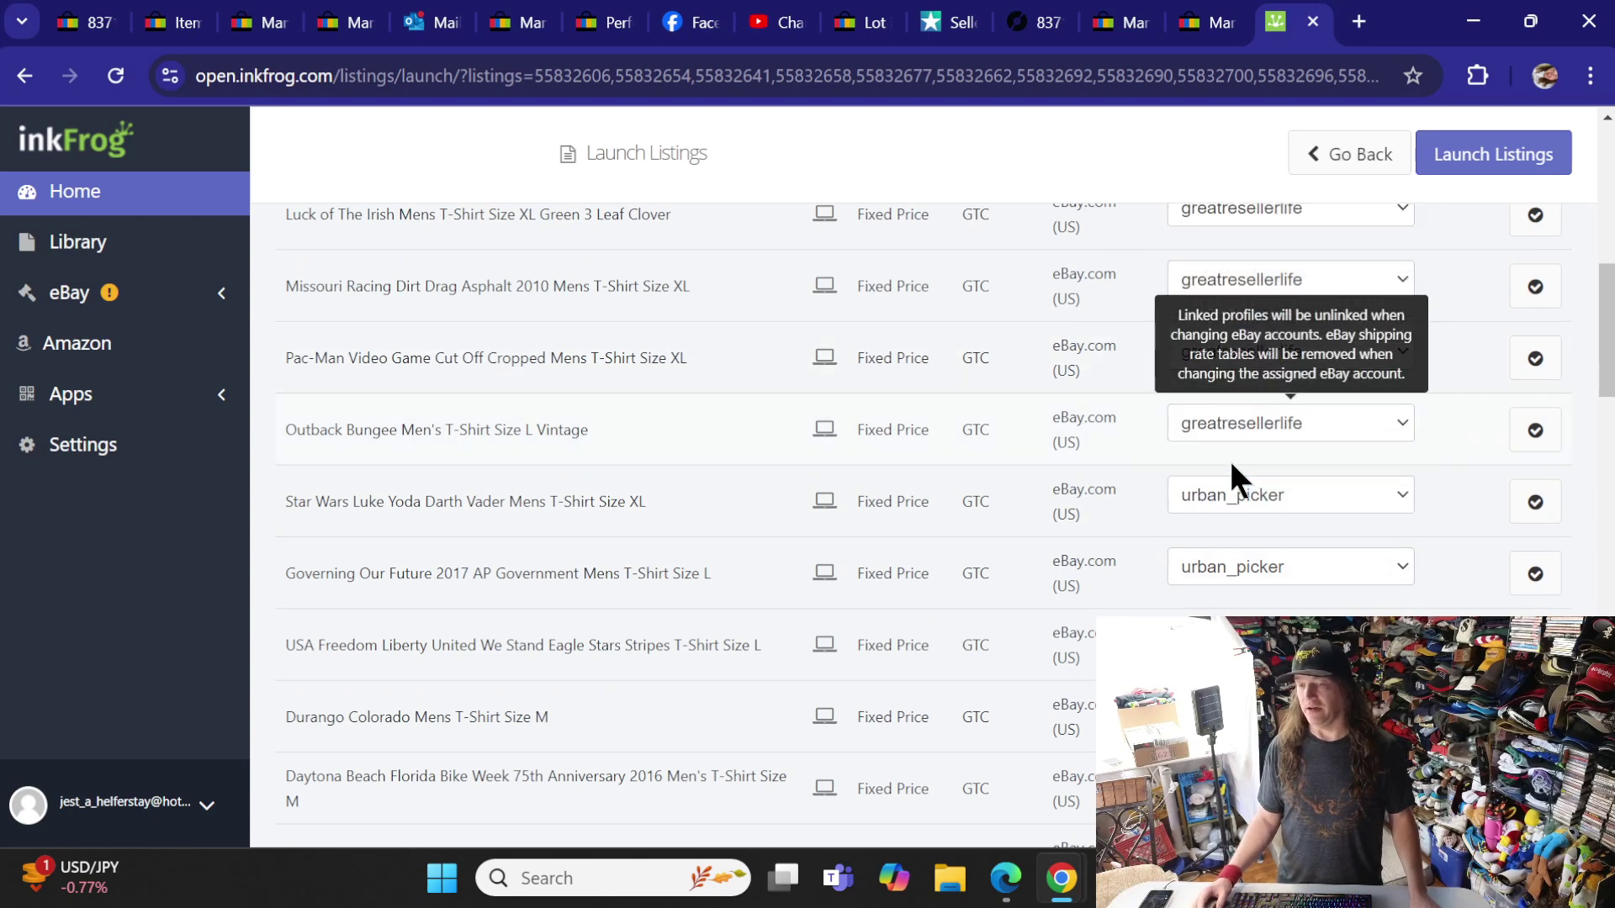
pyautogui.click(1230, 501)
pyautogui.click(1234, 526)
pyautogui.click(1233, 576)
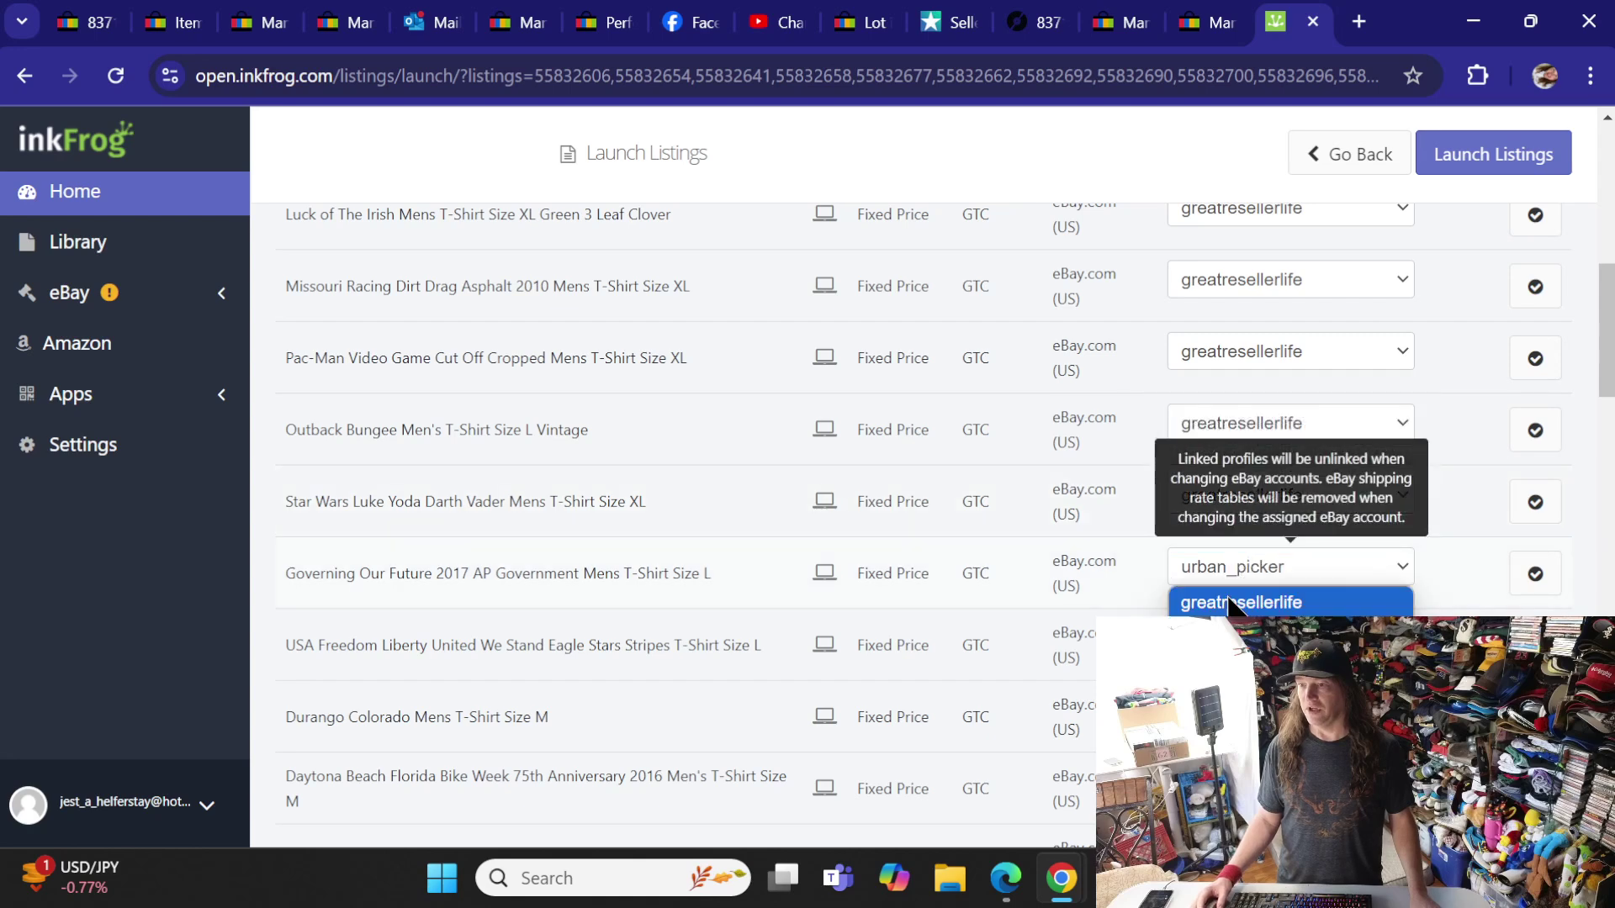
pyautogui.click(1233, 599)
# - Reassign the USA Freedom, Durango Colorado and Daytona Beach listings to greatresellerlife
pyautogui.scroll(-3, 1237, 471)
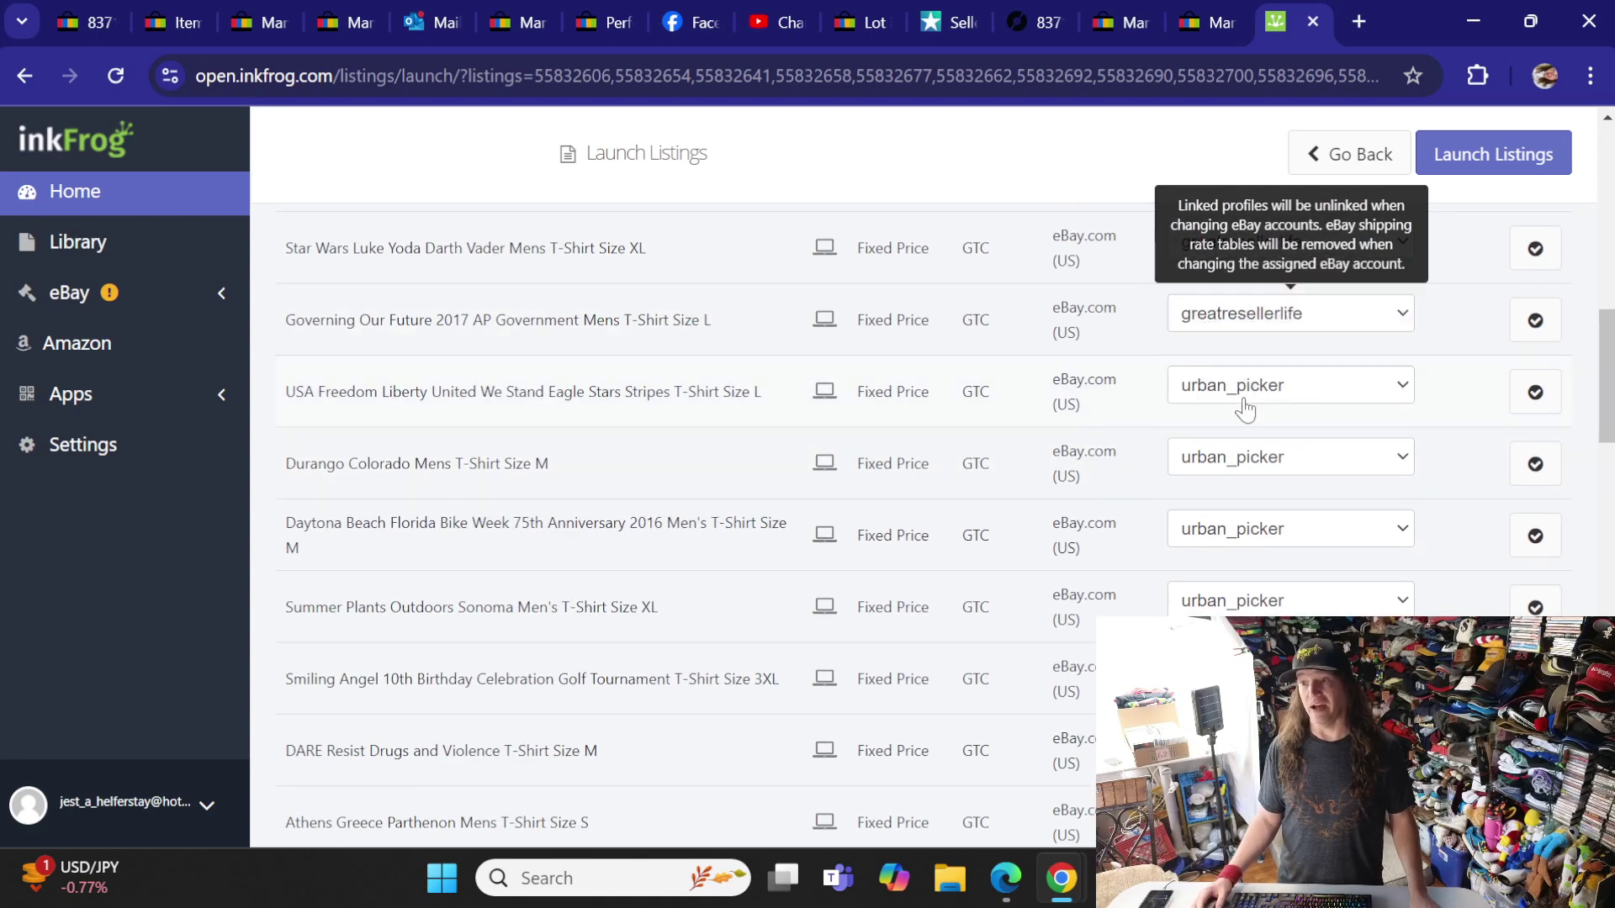
pyautogui.click(1244, 385)
pyautogui.click(1242, 418)
pyautogui.click(1233, 458)
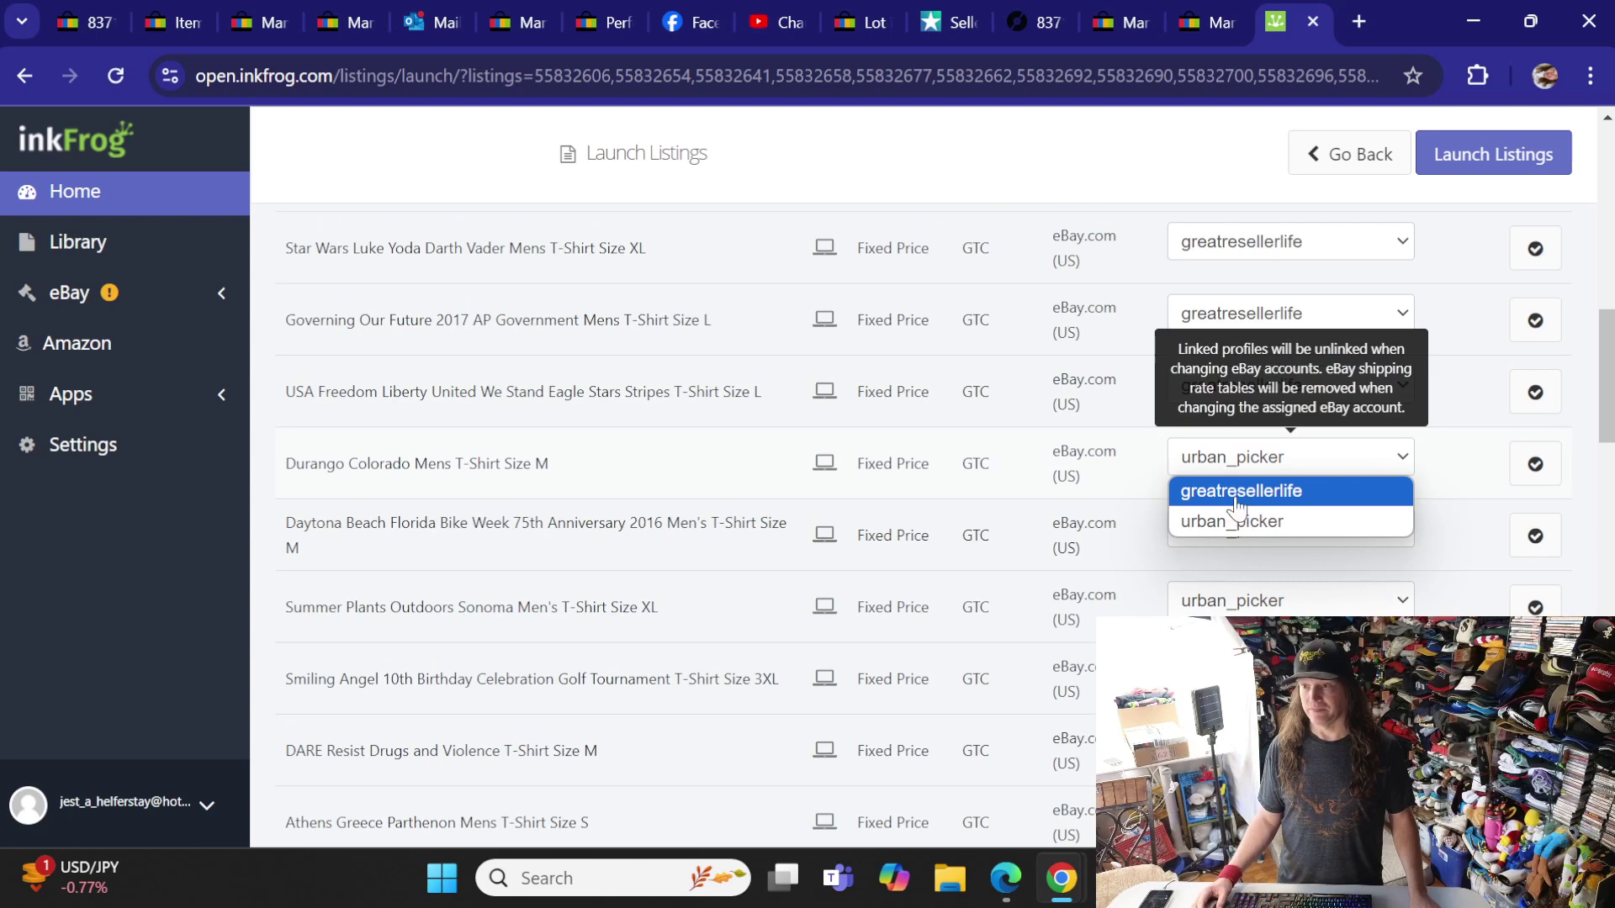
pyautogui.click(1236, 490)
pyautogui.scroll(-3, 1240, 362)
pyautogui.click(1238, 282)
pyautogui.click(1238, 311)
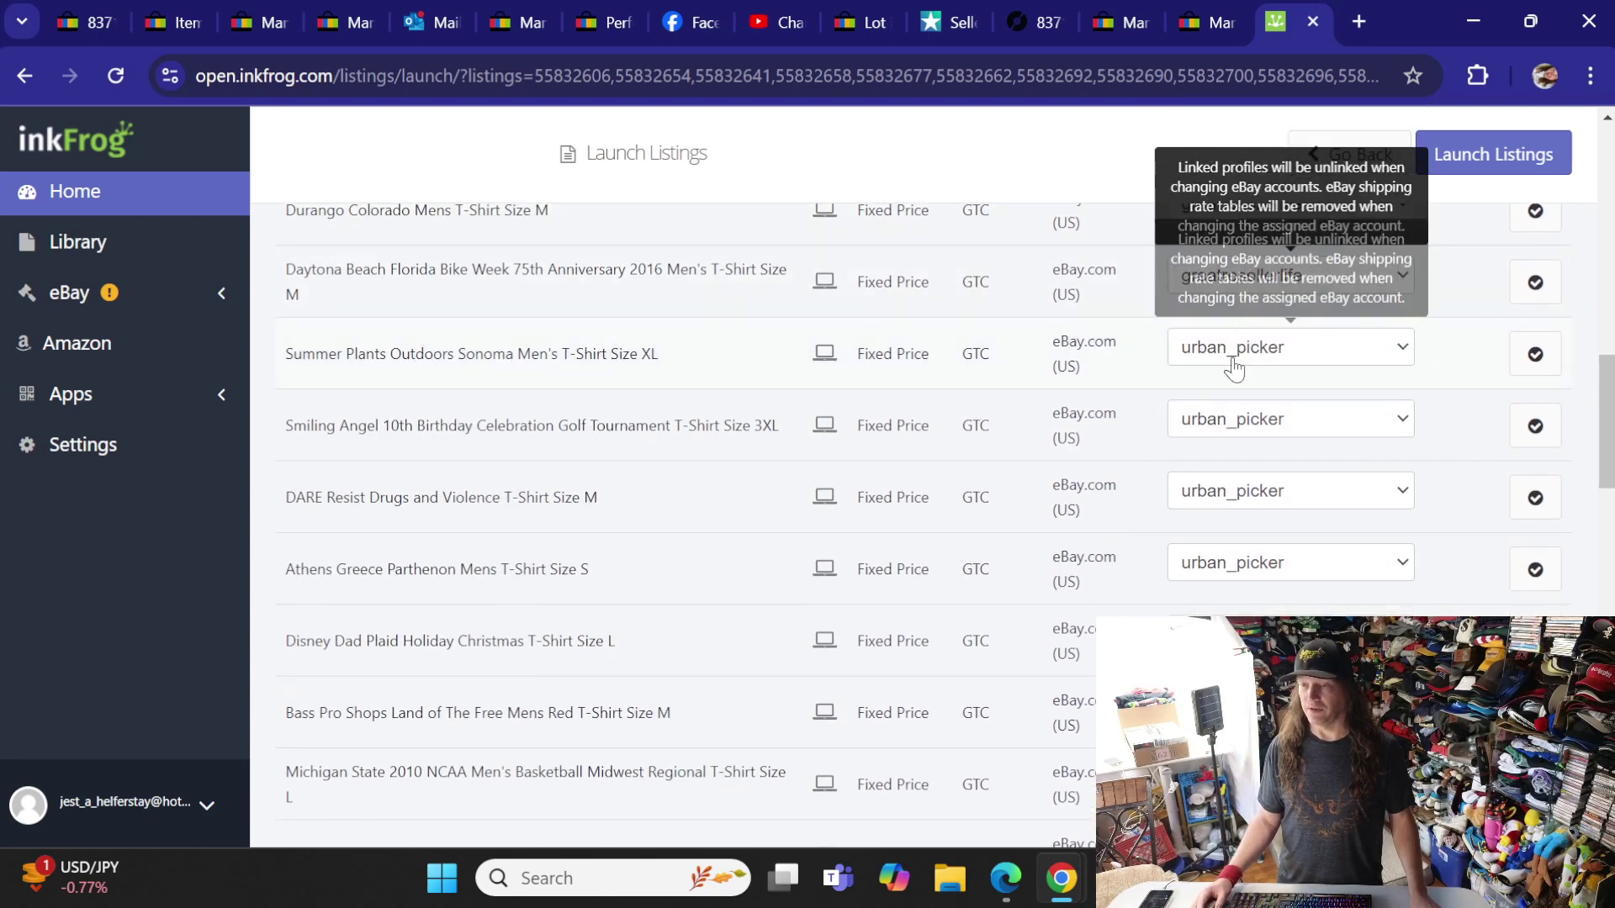
# - Reassign the Summer Plants, Smiling Angel, DARE and Athens Greece listings to greatresellerlife
pyautogui.click(1232, 368)
pyautogui.click(1228, 381)
pyautogui.click(1228, 420)
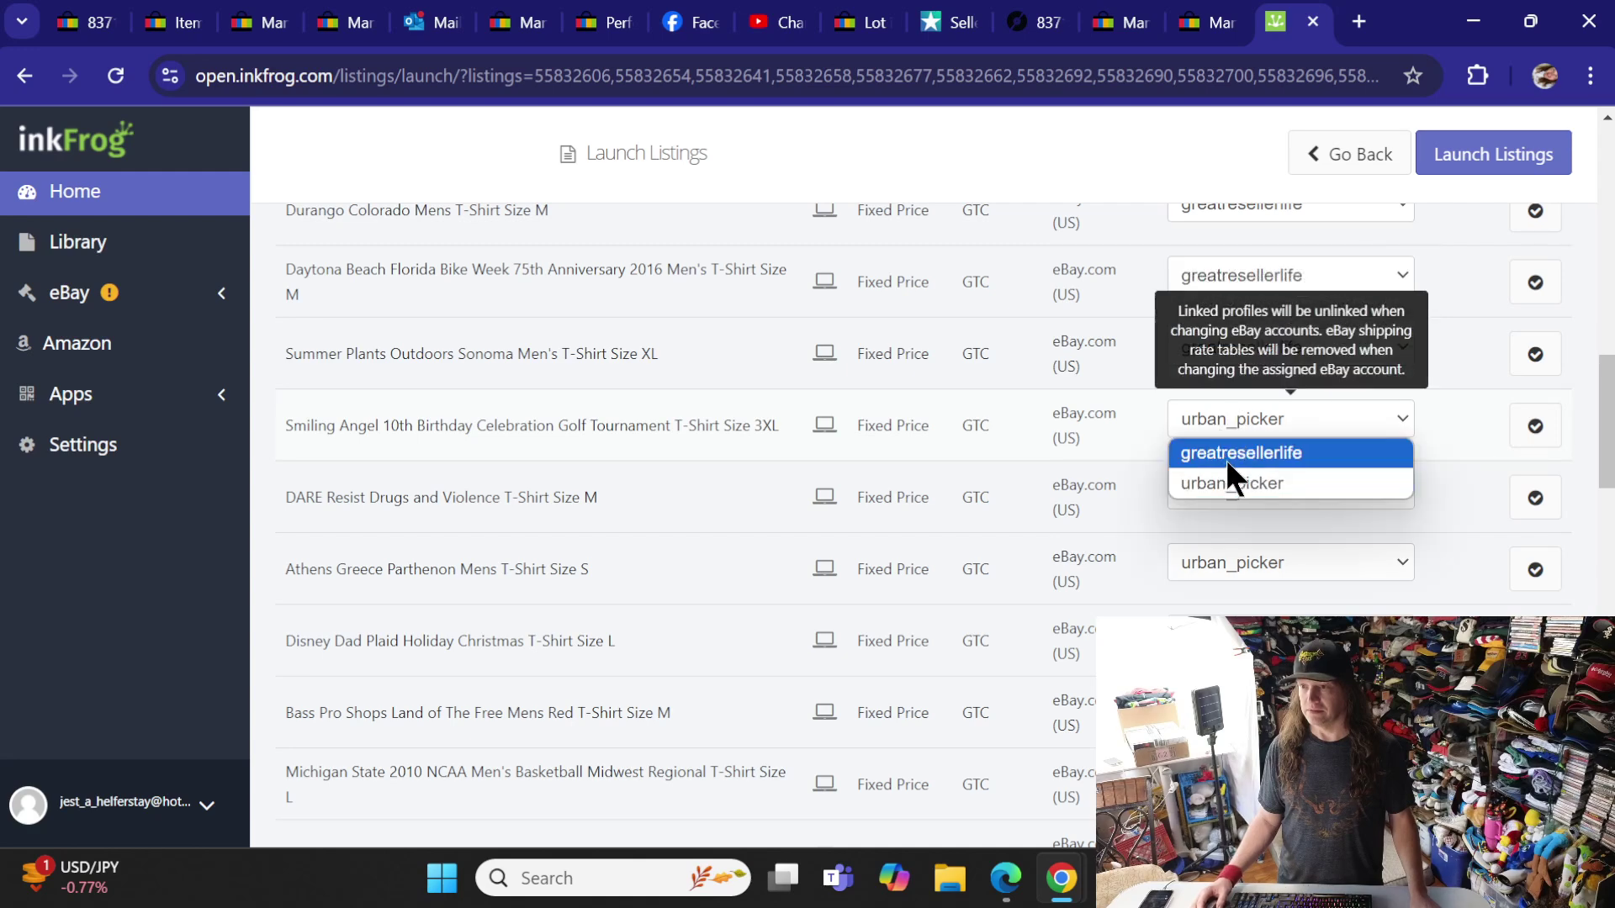
pyautogui.click(1226, 458)
pyautogui.click(1224, 503)
pyautogui.click(1219, 527)
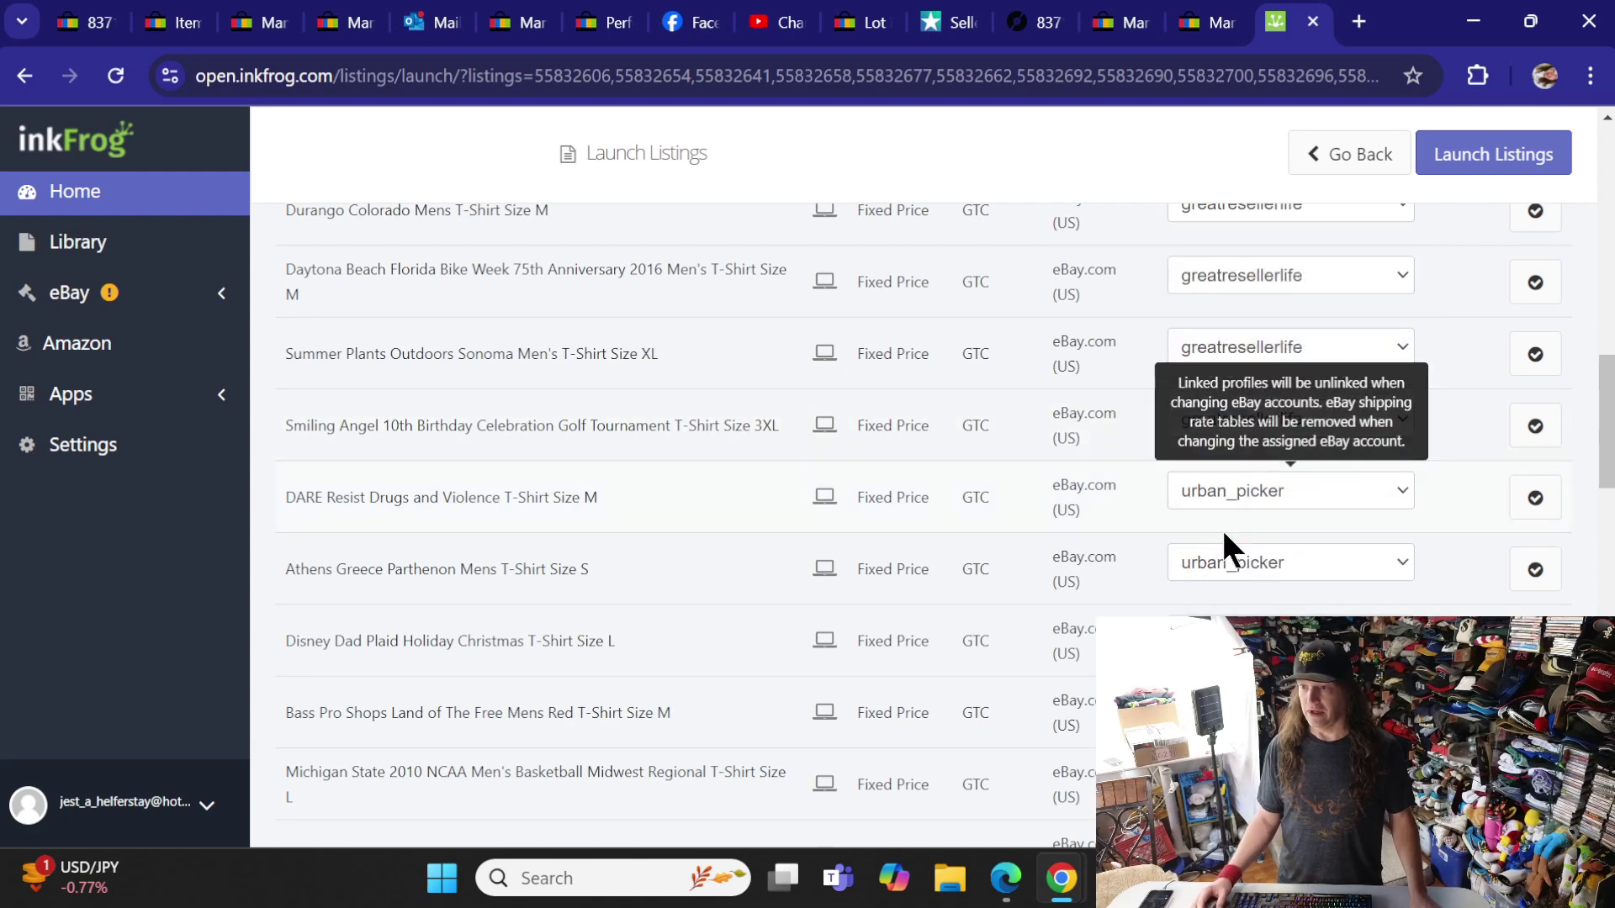
pyautogui.click(1223, 576)
pyautogui.click(1226, 595)
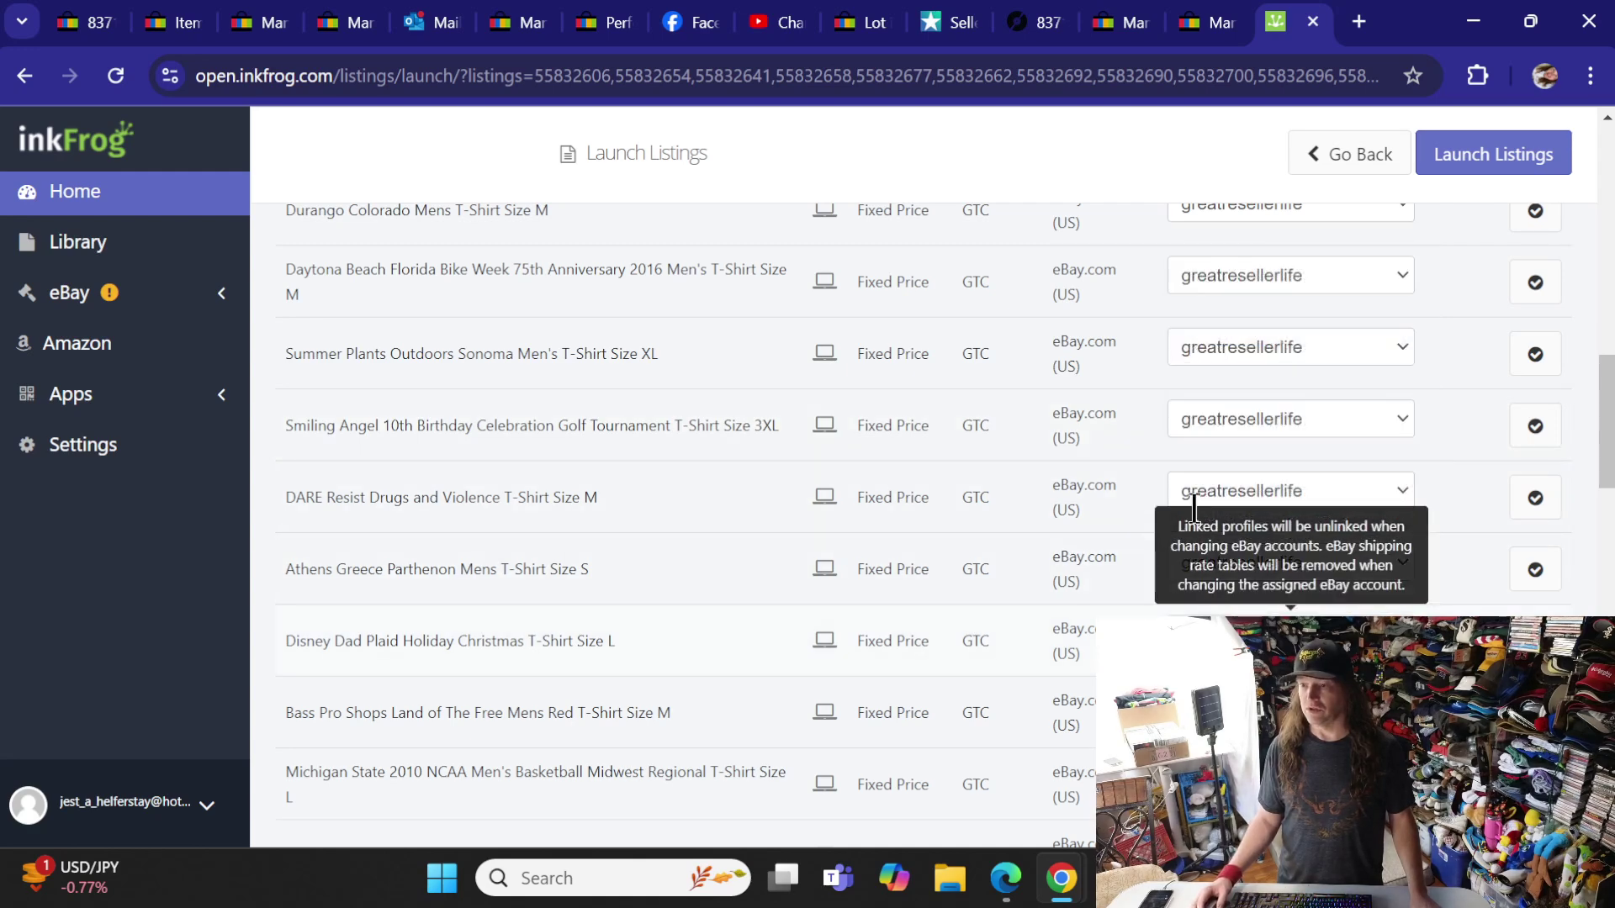
# - Reassign the Bass Pro Shops, Michigan State, St Louis Amateur Blues and Midwest All Truck listings to greatresellerlife
pyautogui.scroll(-3, 1190, 488)
pyautogui.click(1184, 454)
pyautogui.click(1211, 481)
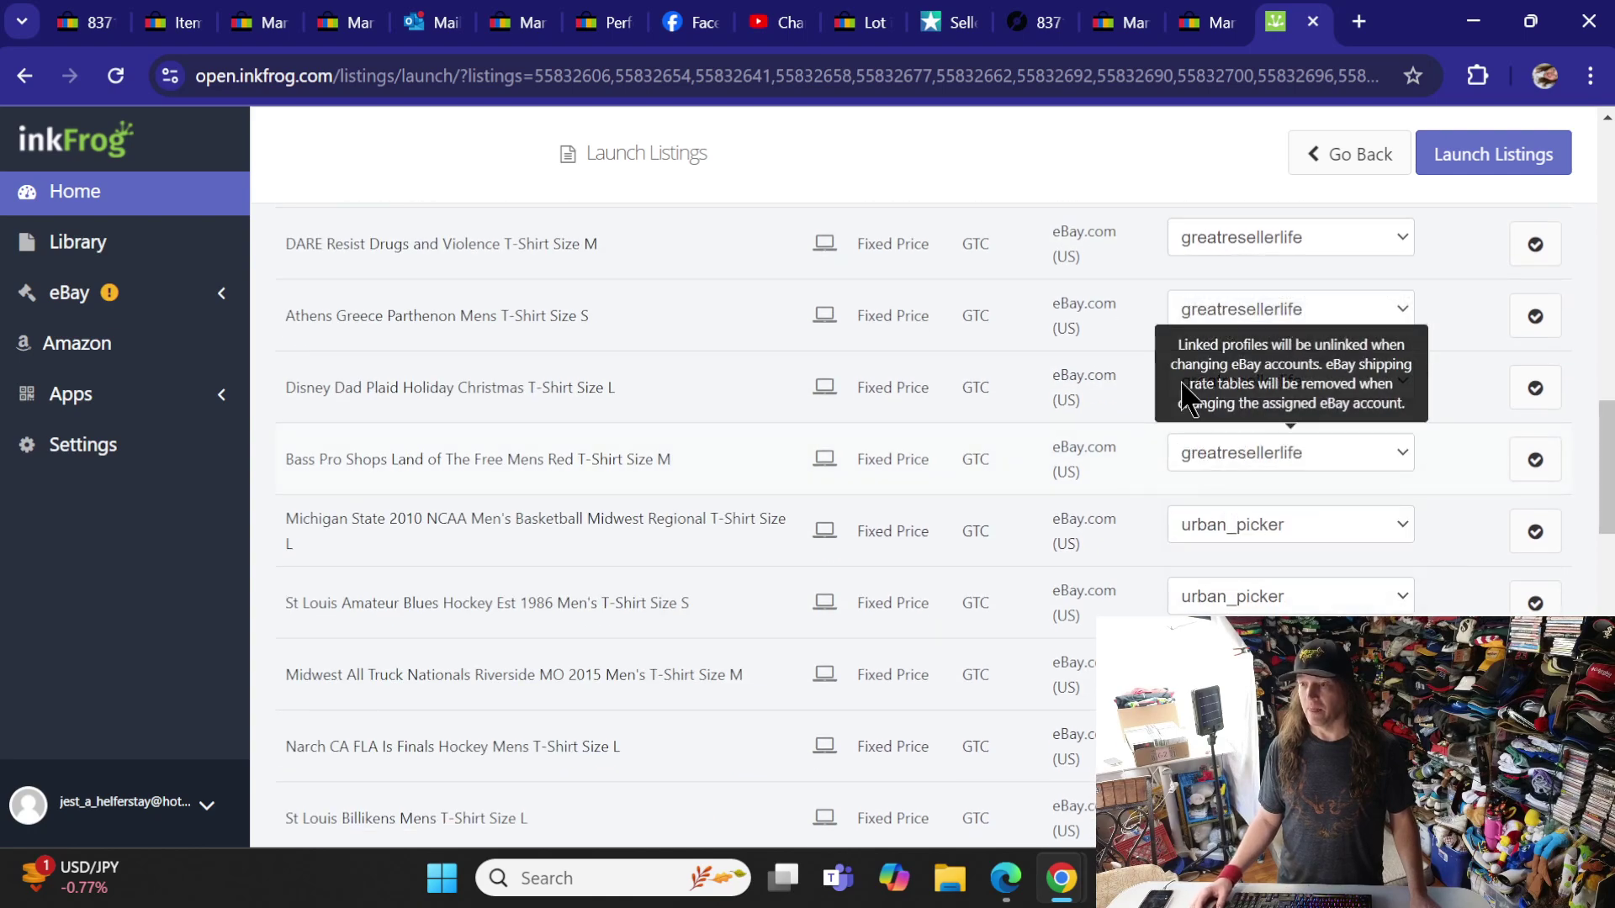
pyautogui.scroll(-2, 1181, 389)
pyautogui.click(1232, 397)
pyautogui.click(1227, 427)
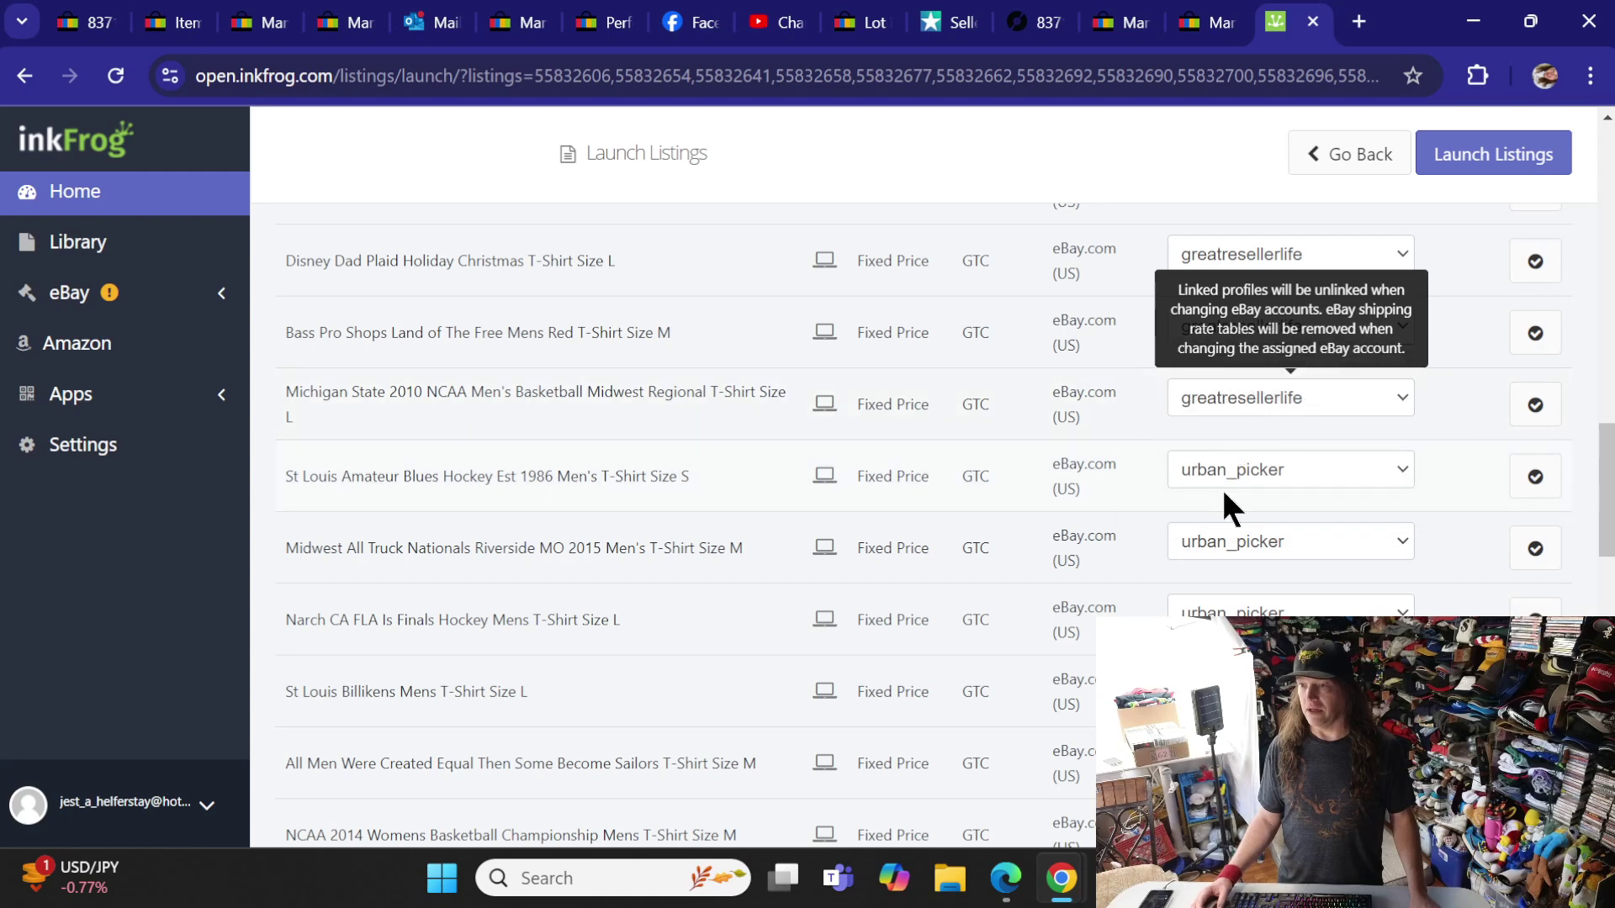
pyautogui.click(1224, 473)
pyautogui.click(1221, 505)
pyautogui.click(1223, 542)
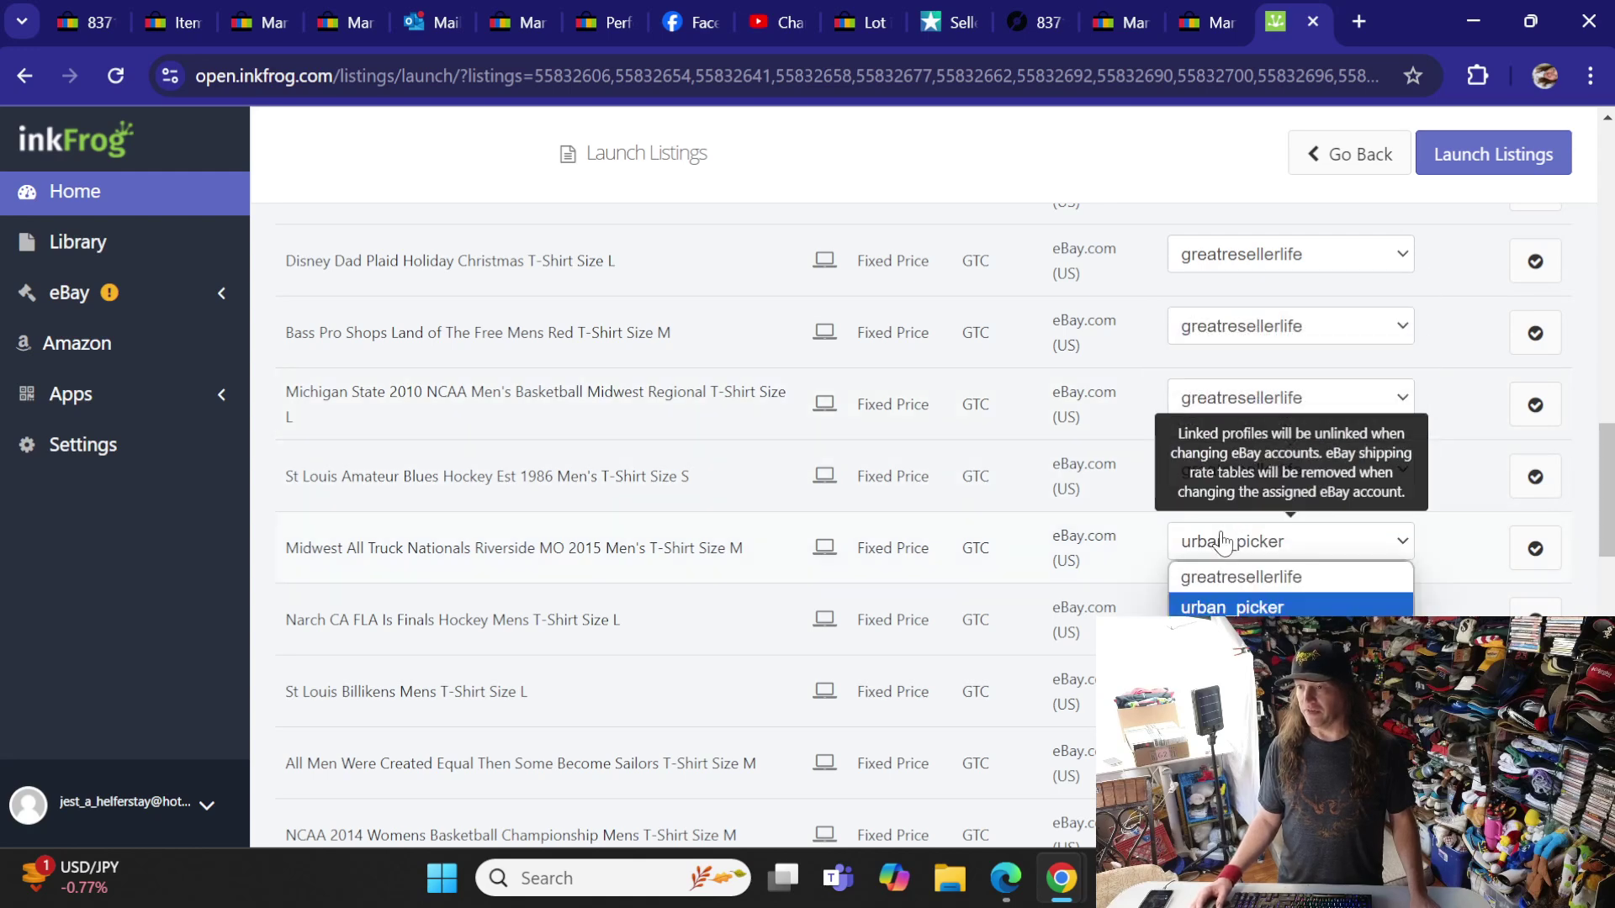
pyautogui.click(1219, 577)
# - Reassign the Narch, St Louis Billikens, All Men Were Created and NCAA 2014 listings to greatresellerlife
pyautogui.scroll(-3, 1136, 345)
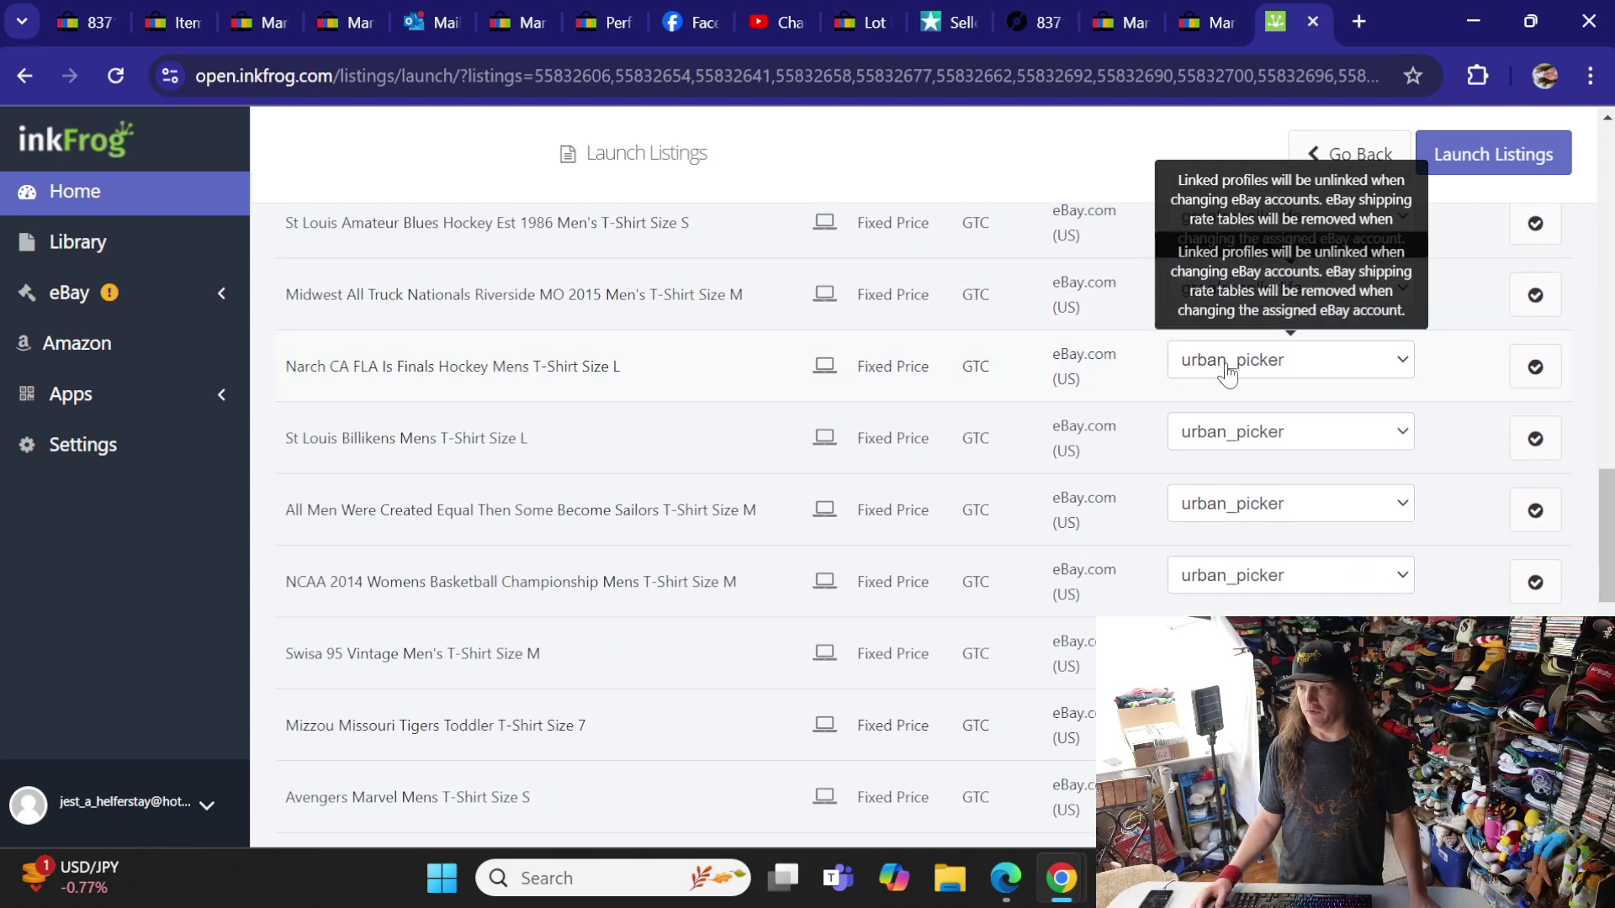
pyautogui.click(1228, 362)
pyautogui.click(1226, 394)
pyautogui.click(1231, 430)
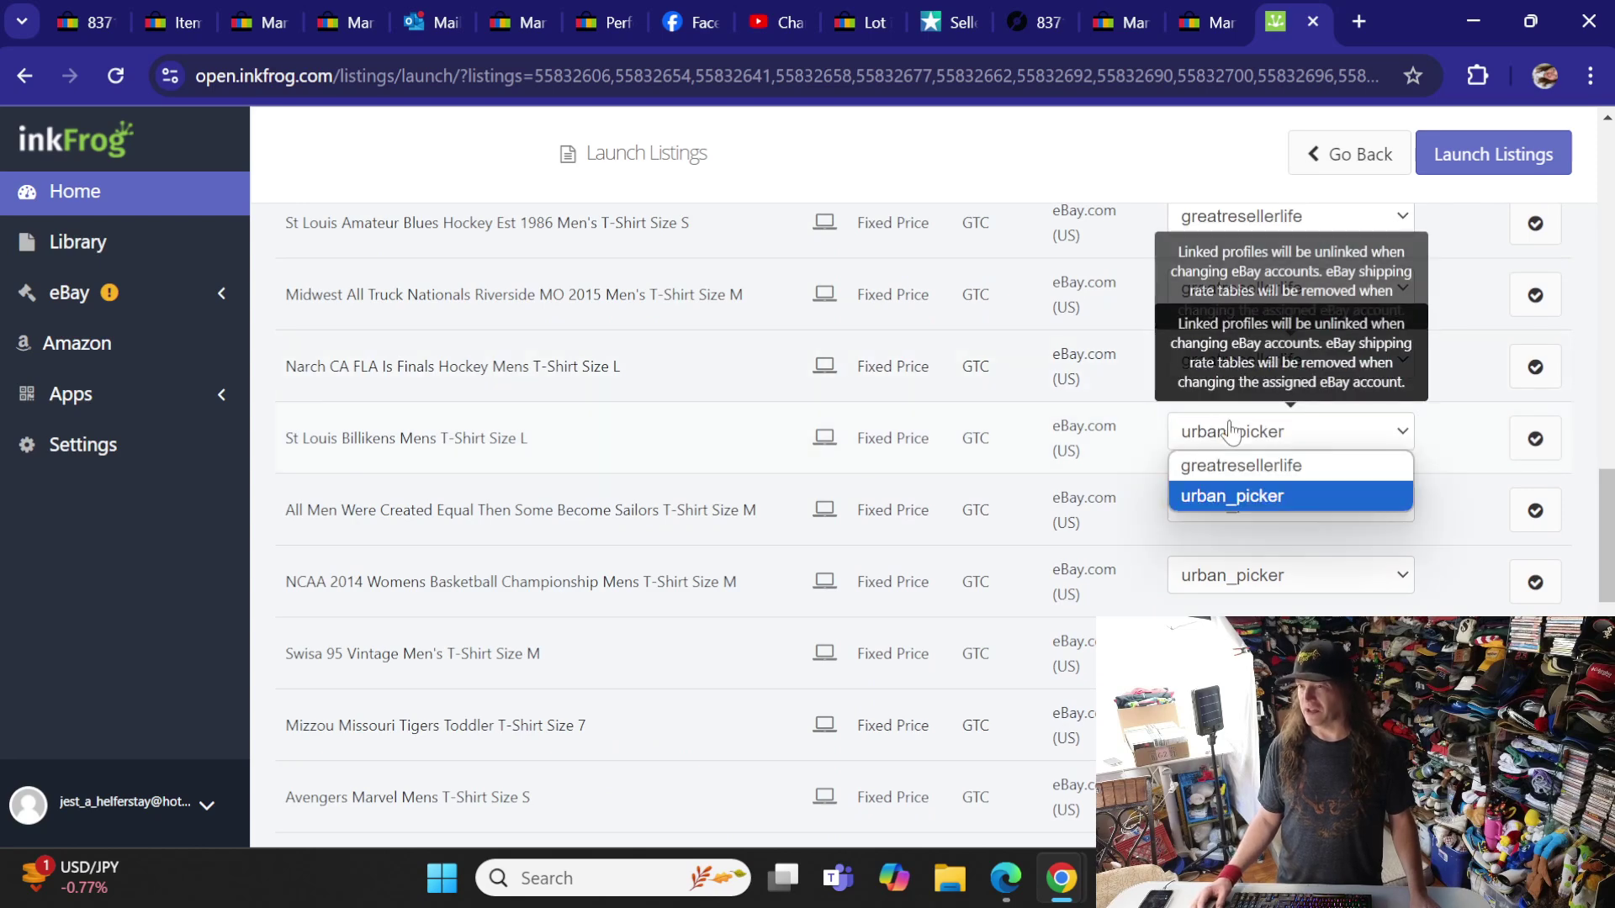
pyautogui.click(1224, 465)
pyautogui.scroll(-2, 1164, 386)
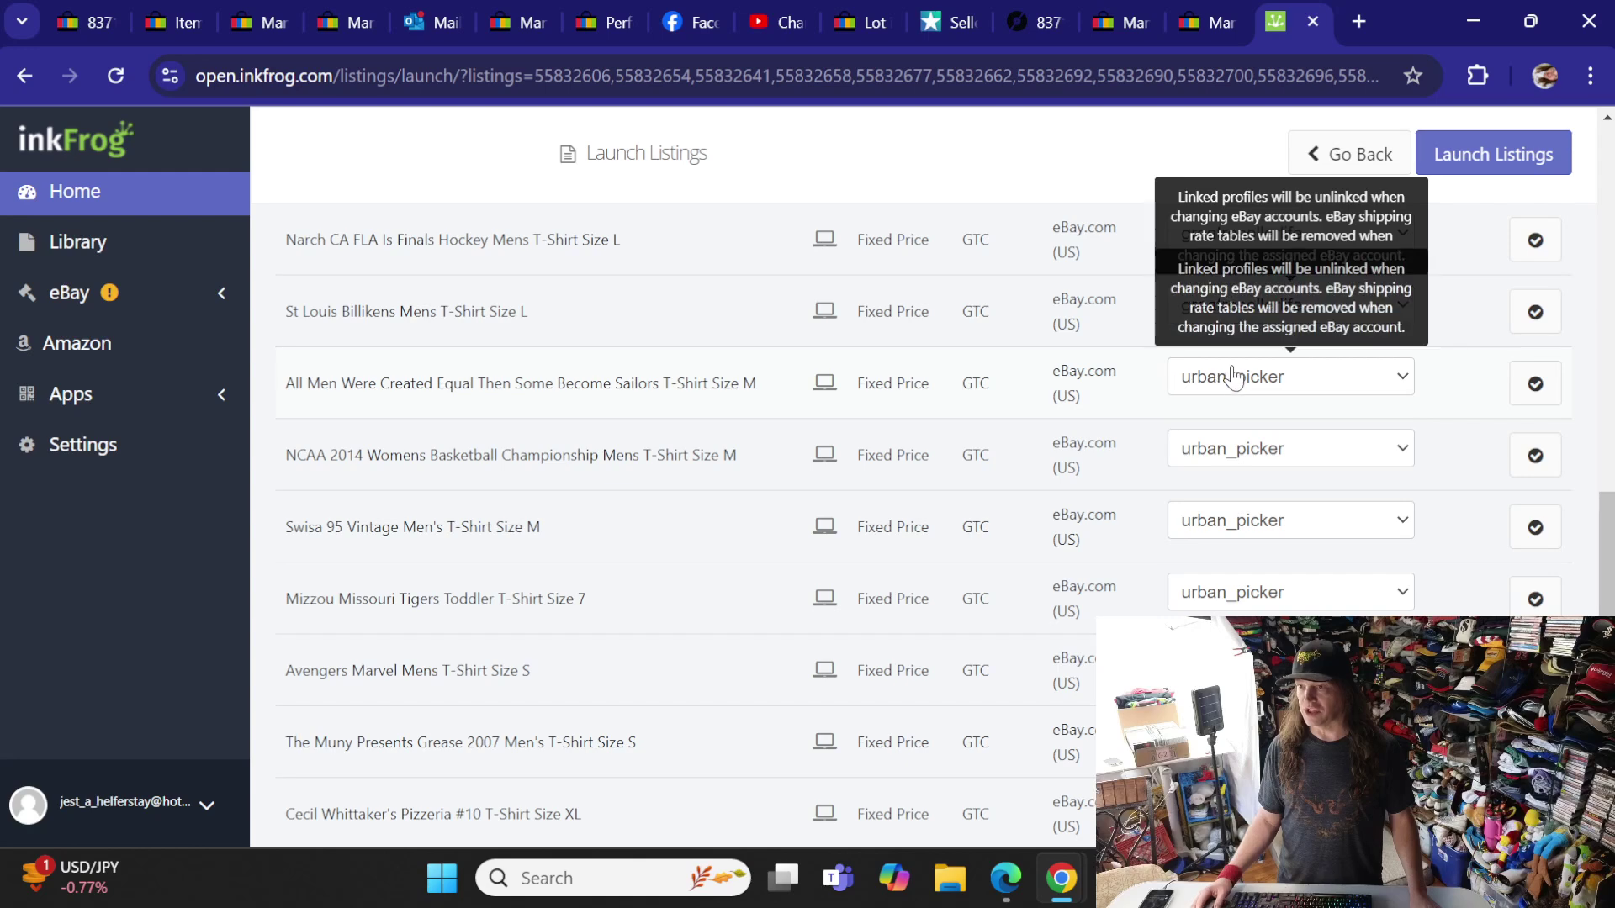
pyautogui.click(1233, 377)
pyautogui.click(1245, 413)
pyautogui.scroll(-2, 1245, 395)
pyautogui.click(1251, 324)
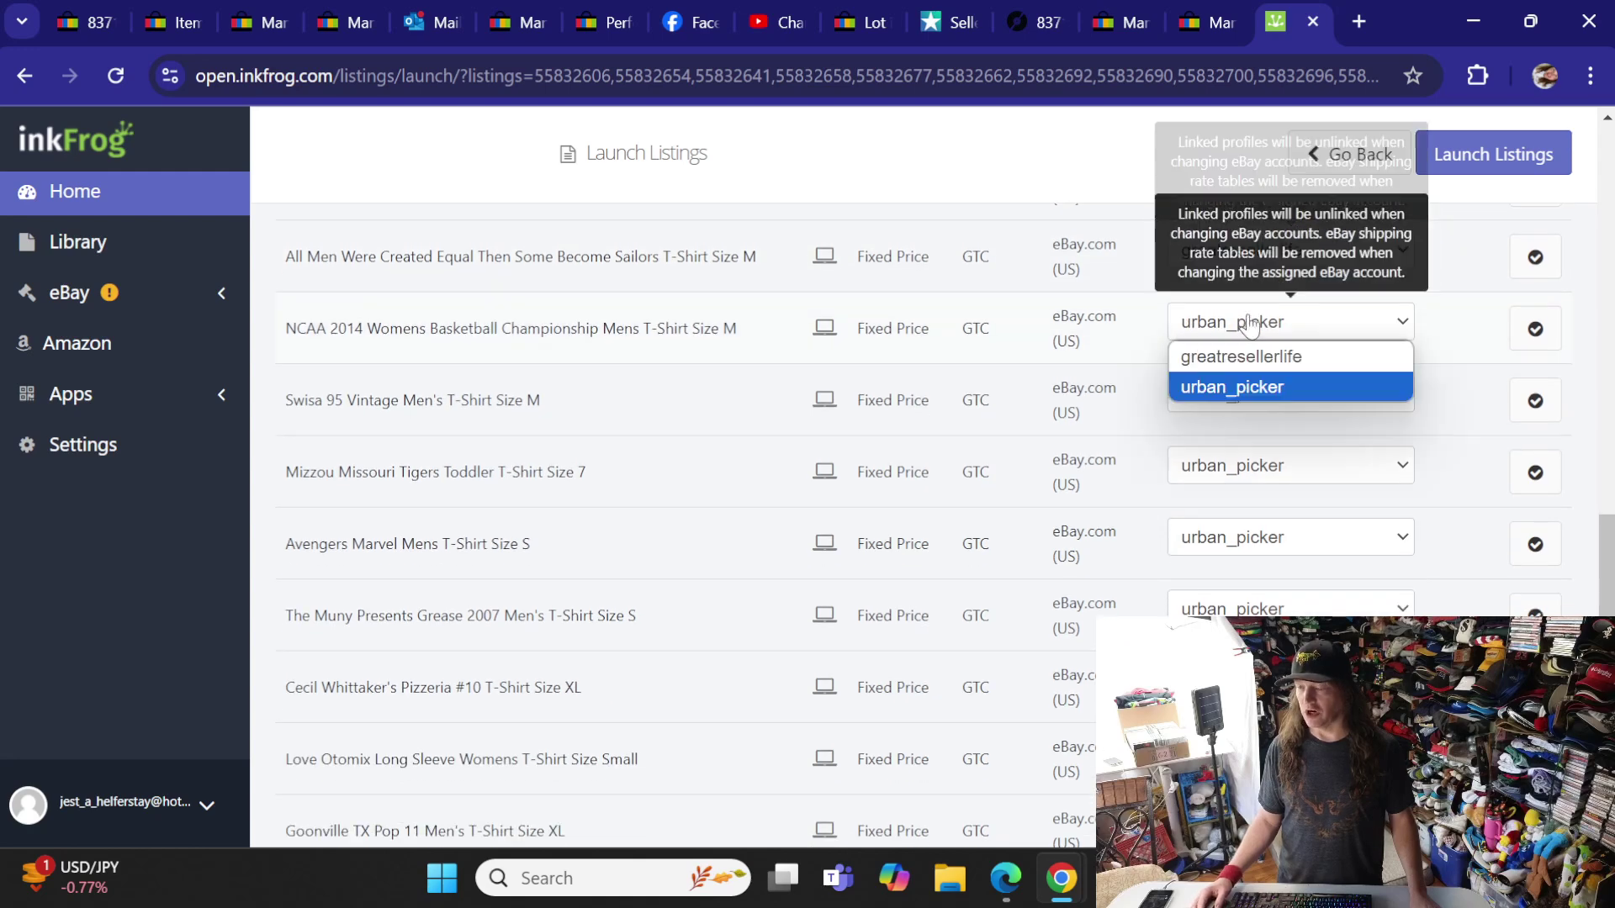
pyautogui.click(1238, 357)
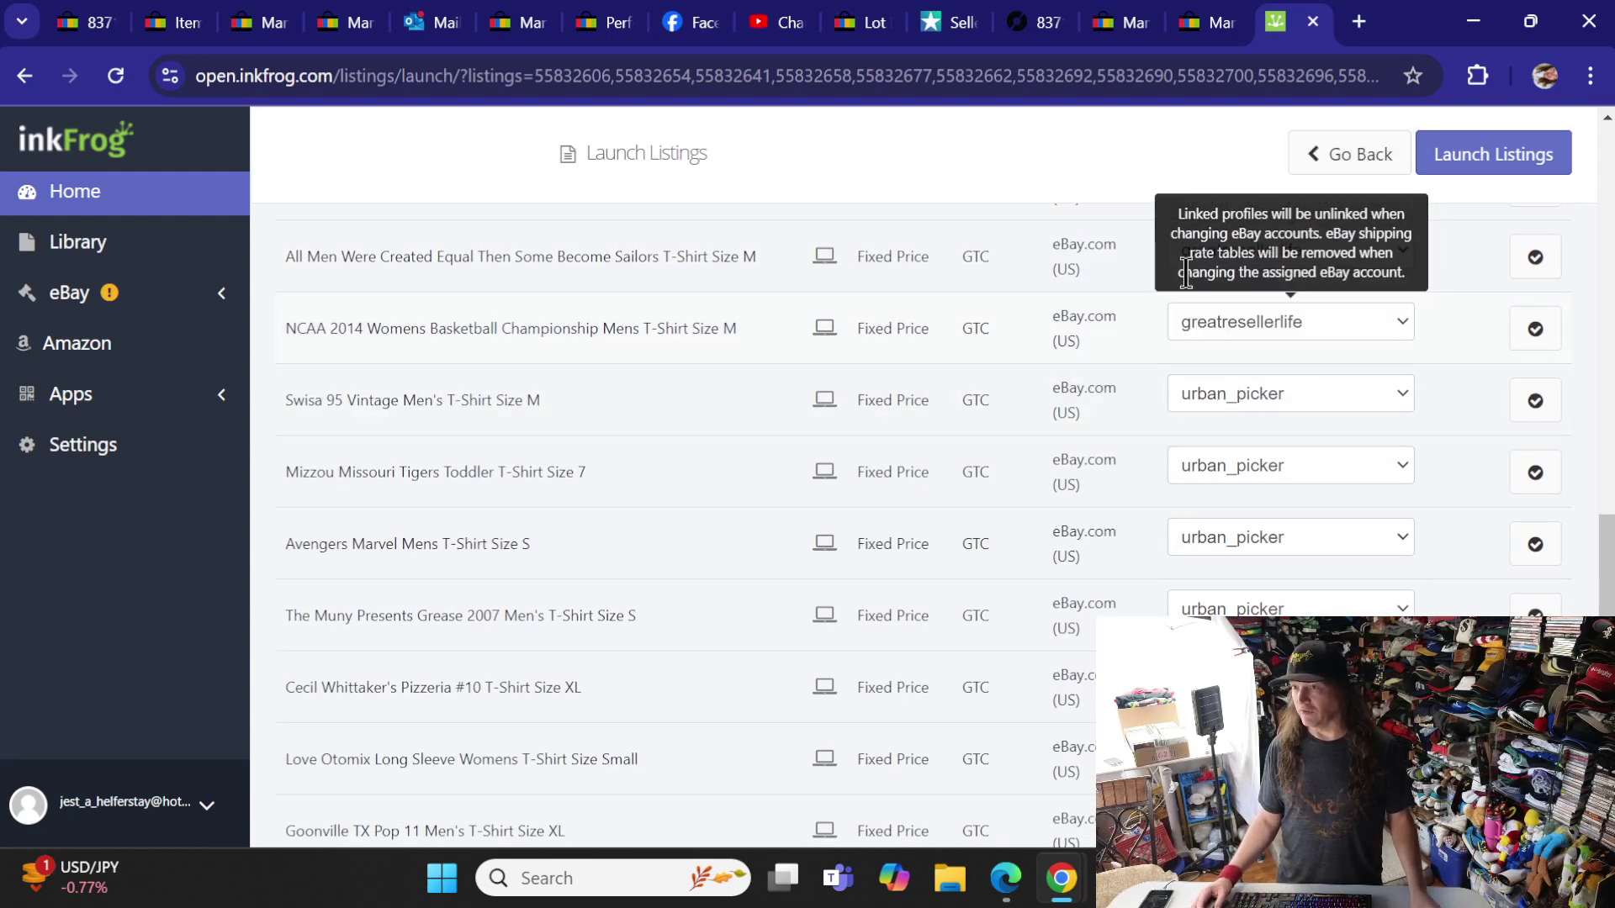
# - Reassign the Swisa 95, Mizzou Tigers, Avengers and Muny Grease listings to greatresellerlife
pyautogui.click(1199, 394)
pyautogui.click(1210, 423)
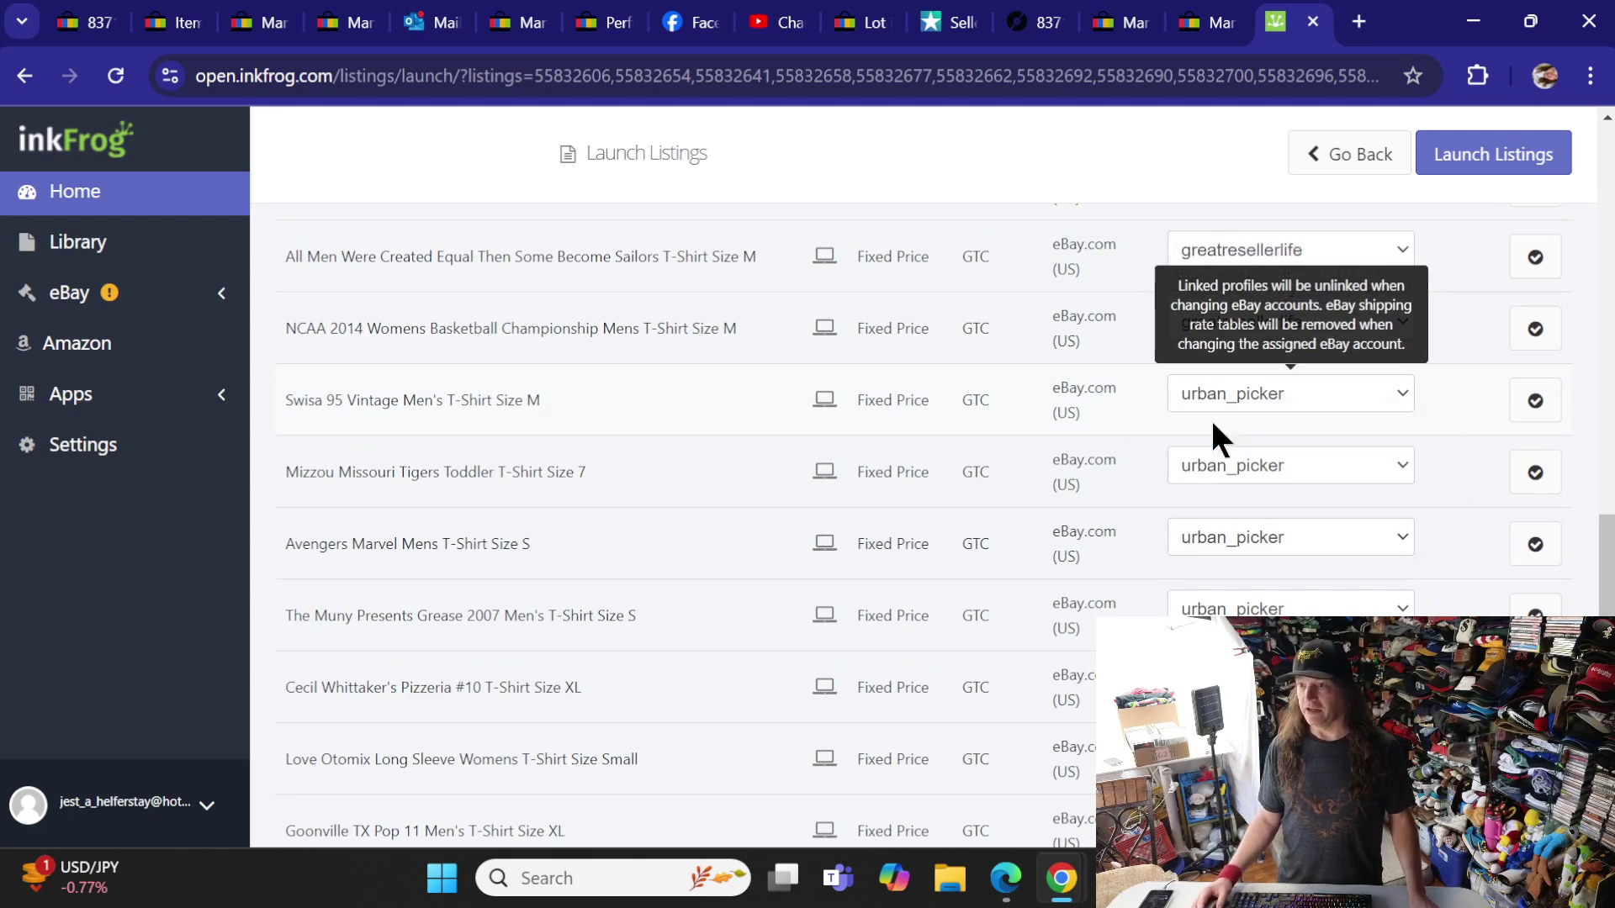
pyautogui.click(1219, 468)
pyautogui.click(1211, 495)
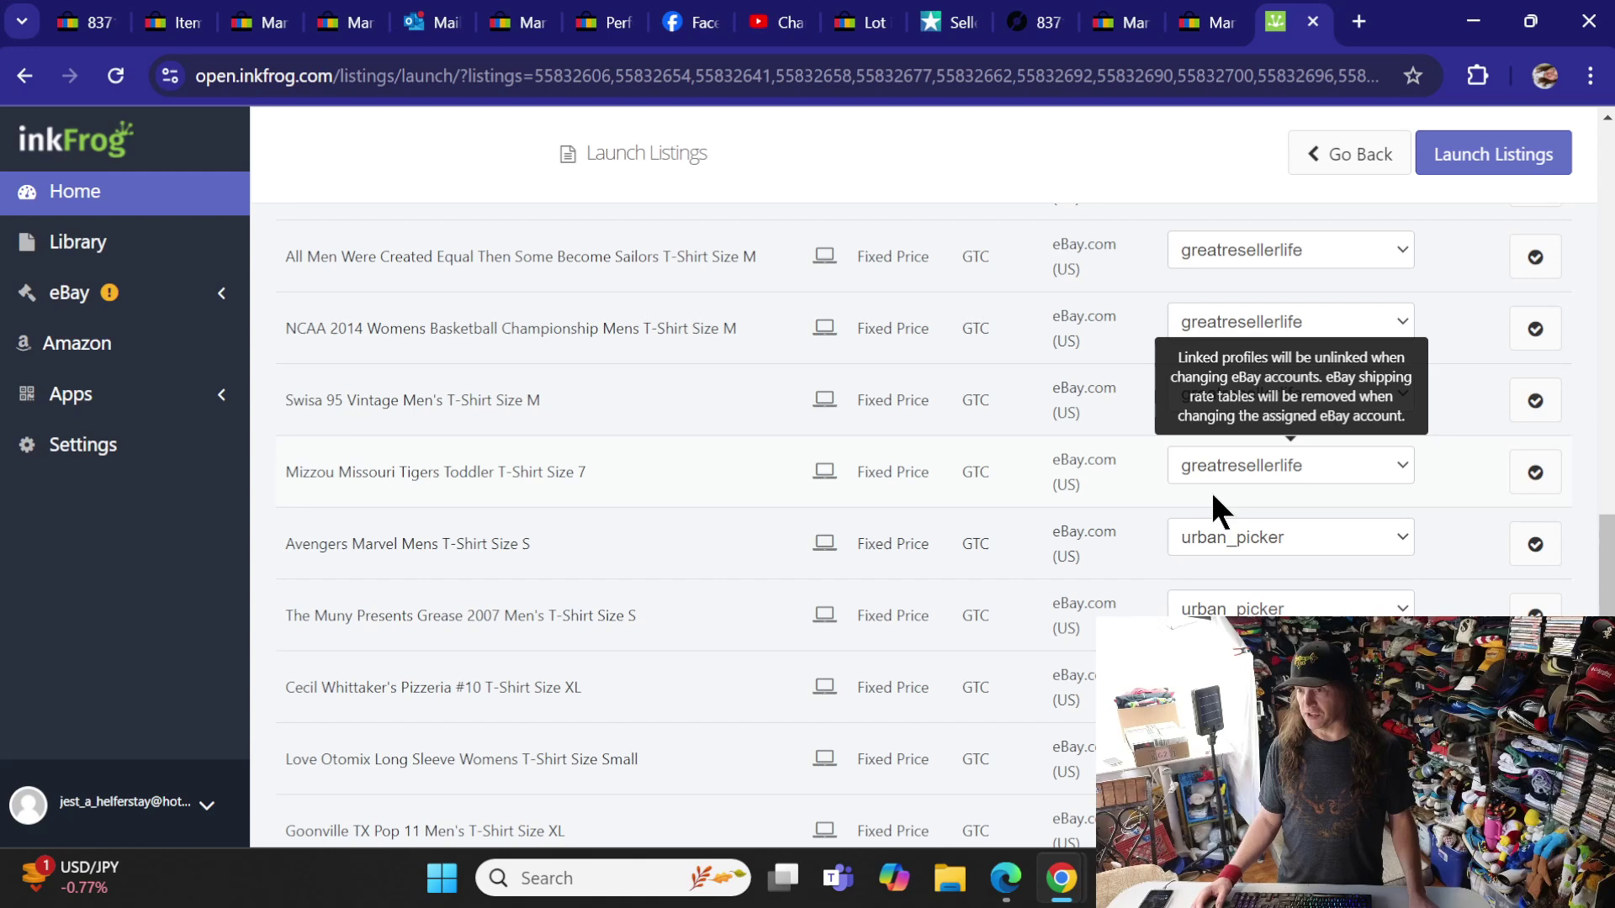
pyautogui.scroll(-2, 1159, 438)
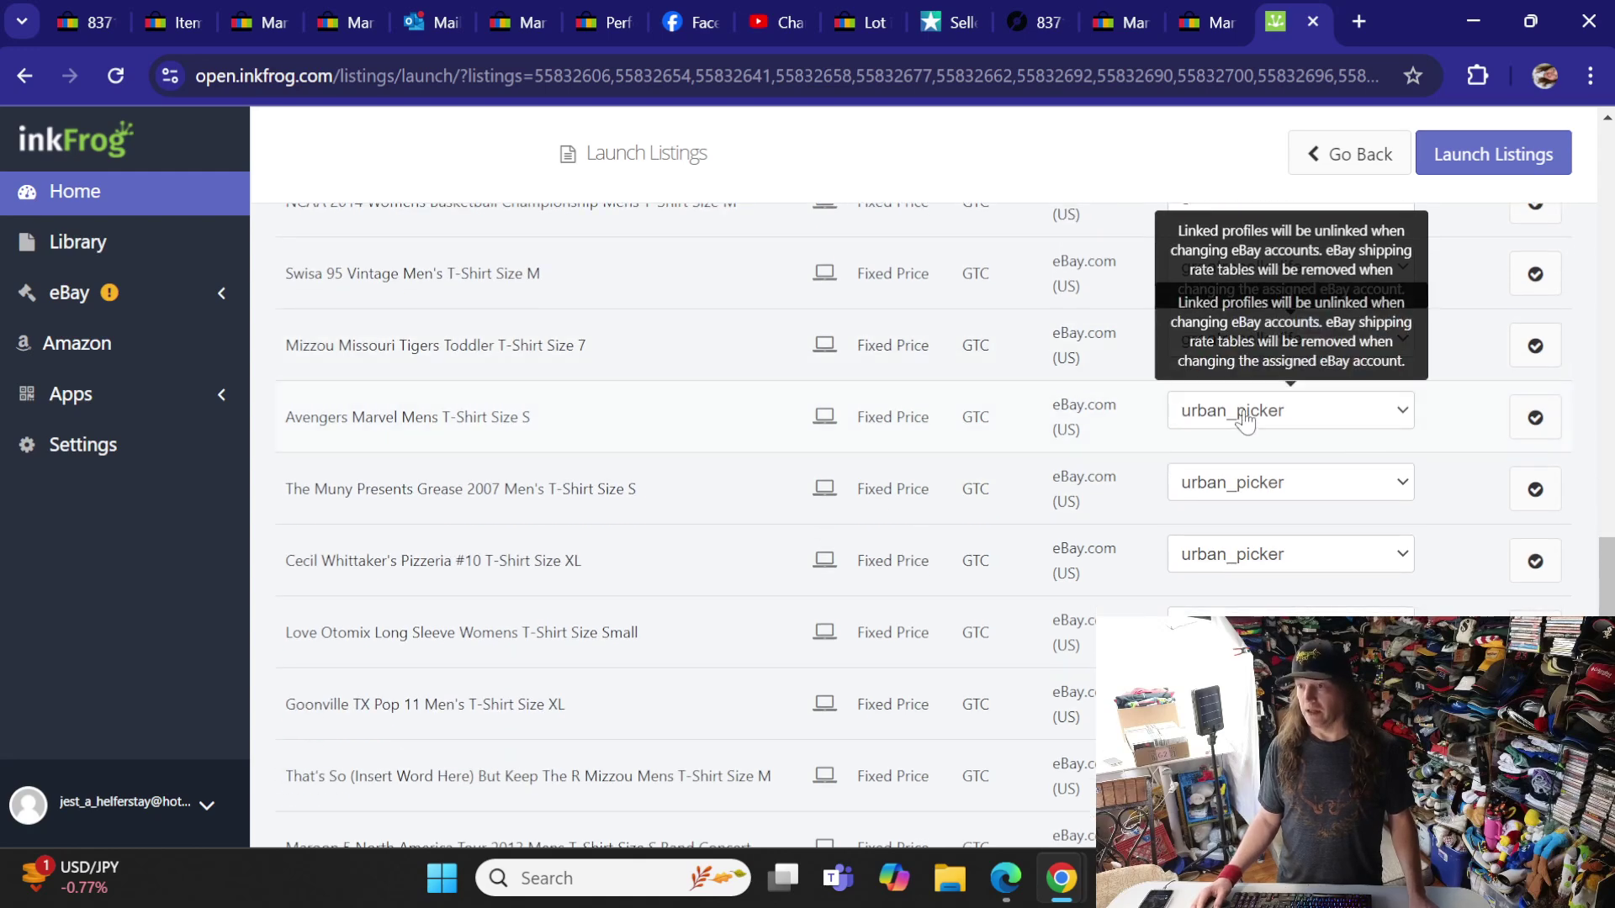
pyautogui.click(1236, 412)
pyautogui.click(1233, 444)
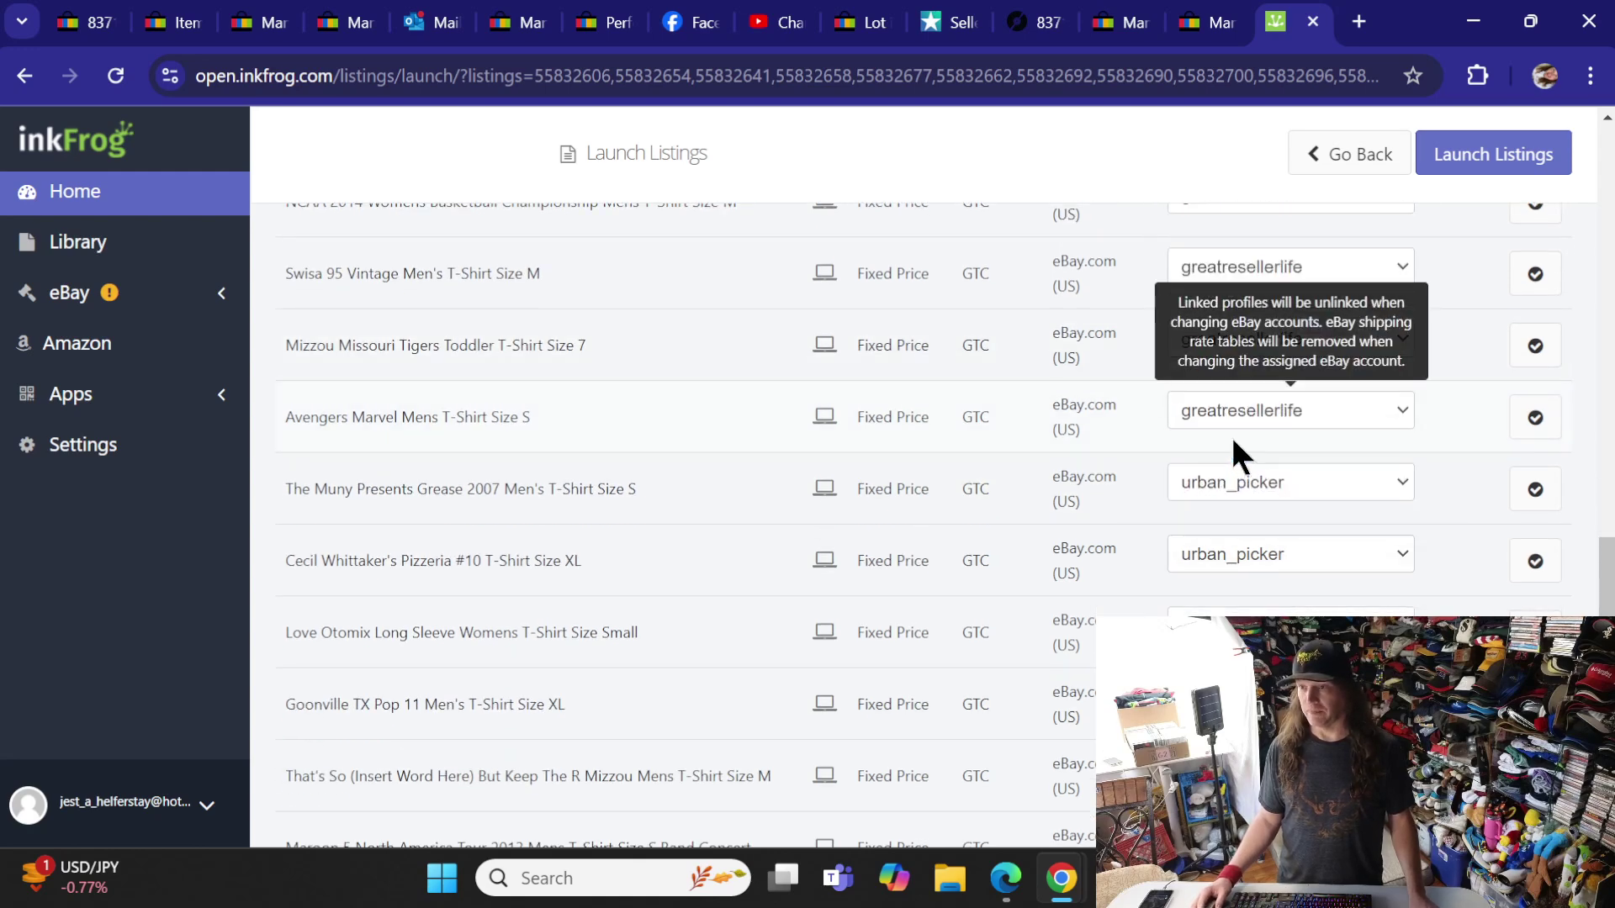
pyautogui.click(1226, 486)
pyautogui.click(1224, 509)
# - Reassign the Cecil Whittaker's, Love Otomix, Goonville and That's So listings to greatresellerlife
pyautogui.scroll(-3, 1163, 424)
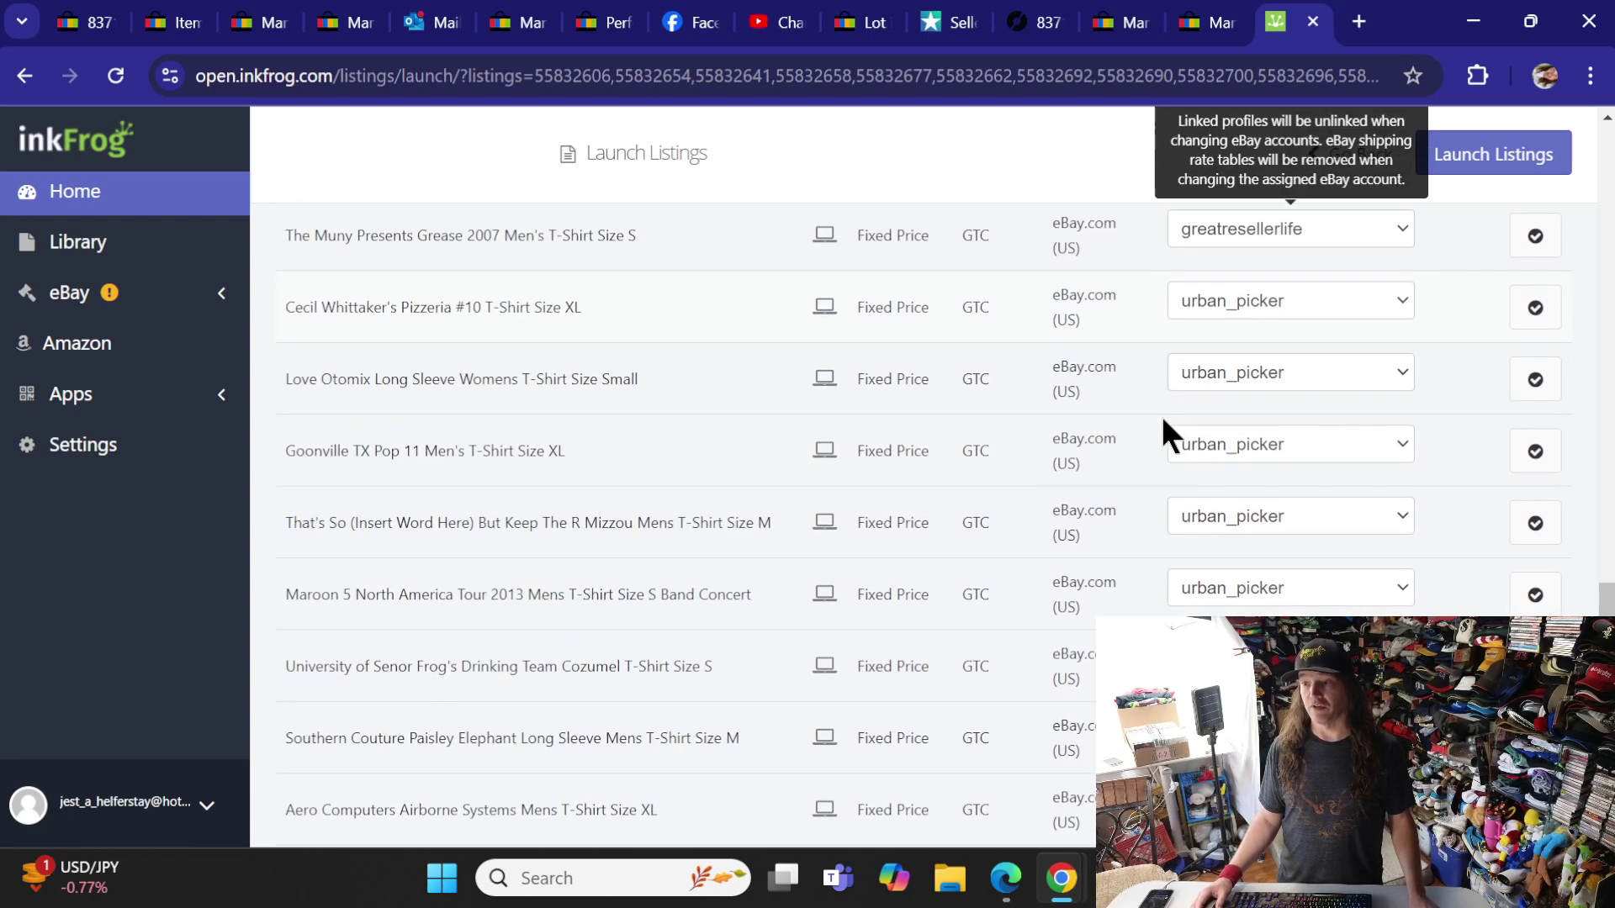
pyautogui.click(1211, 303)
pyautogui.click(1219, 335)
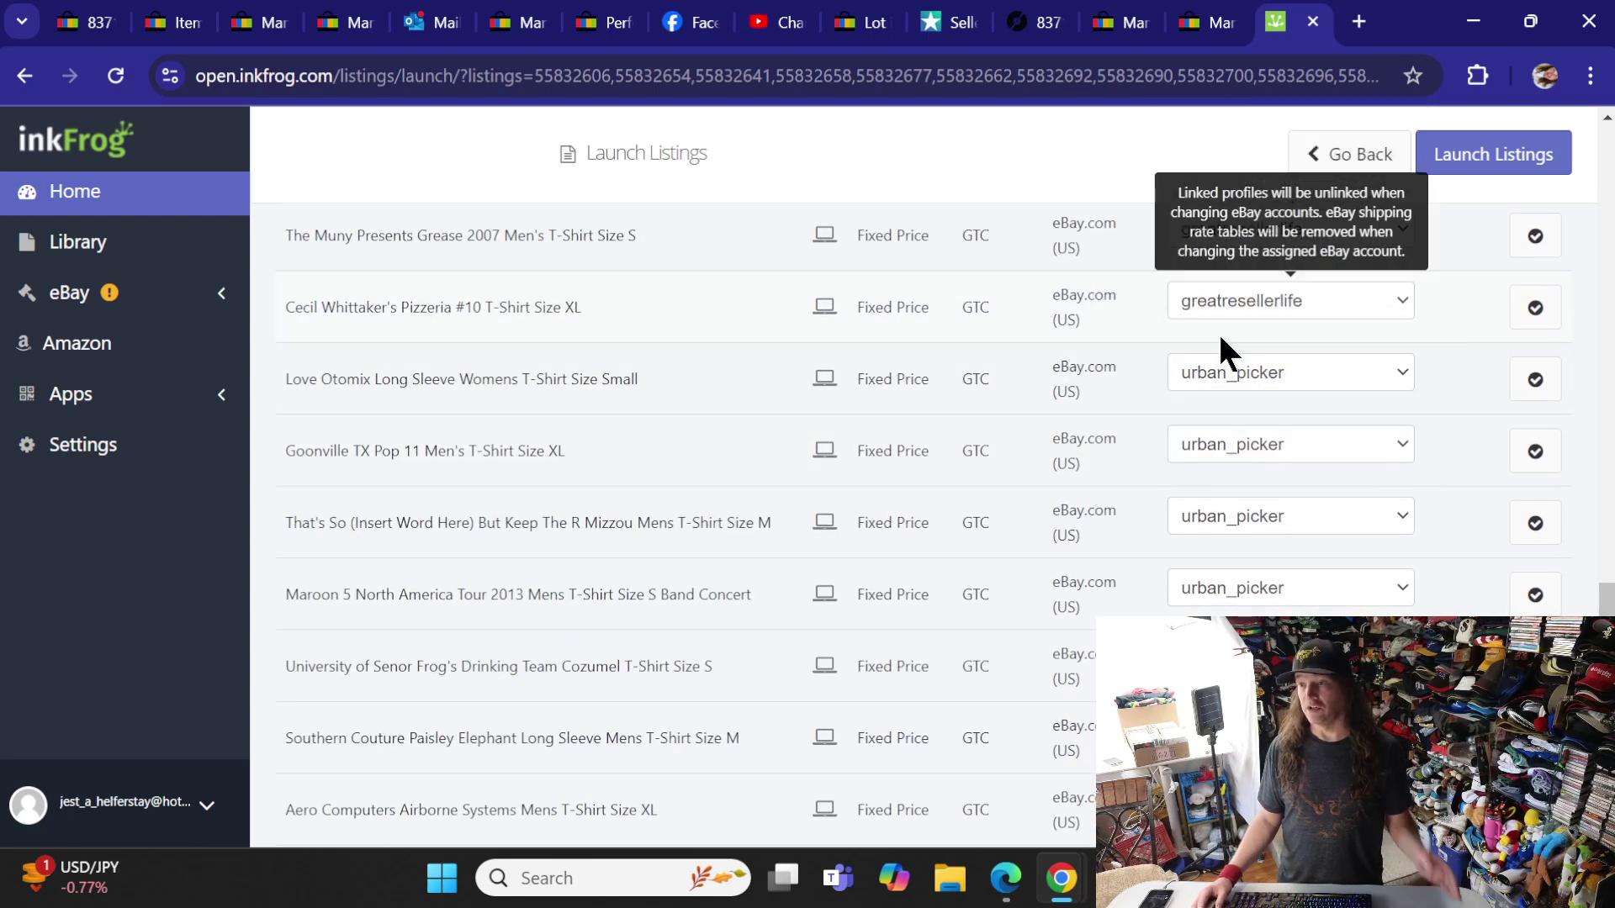
pyautogui.click(1218, 374)
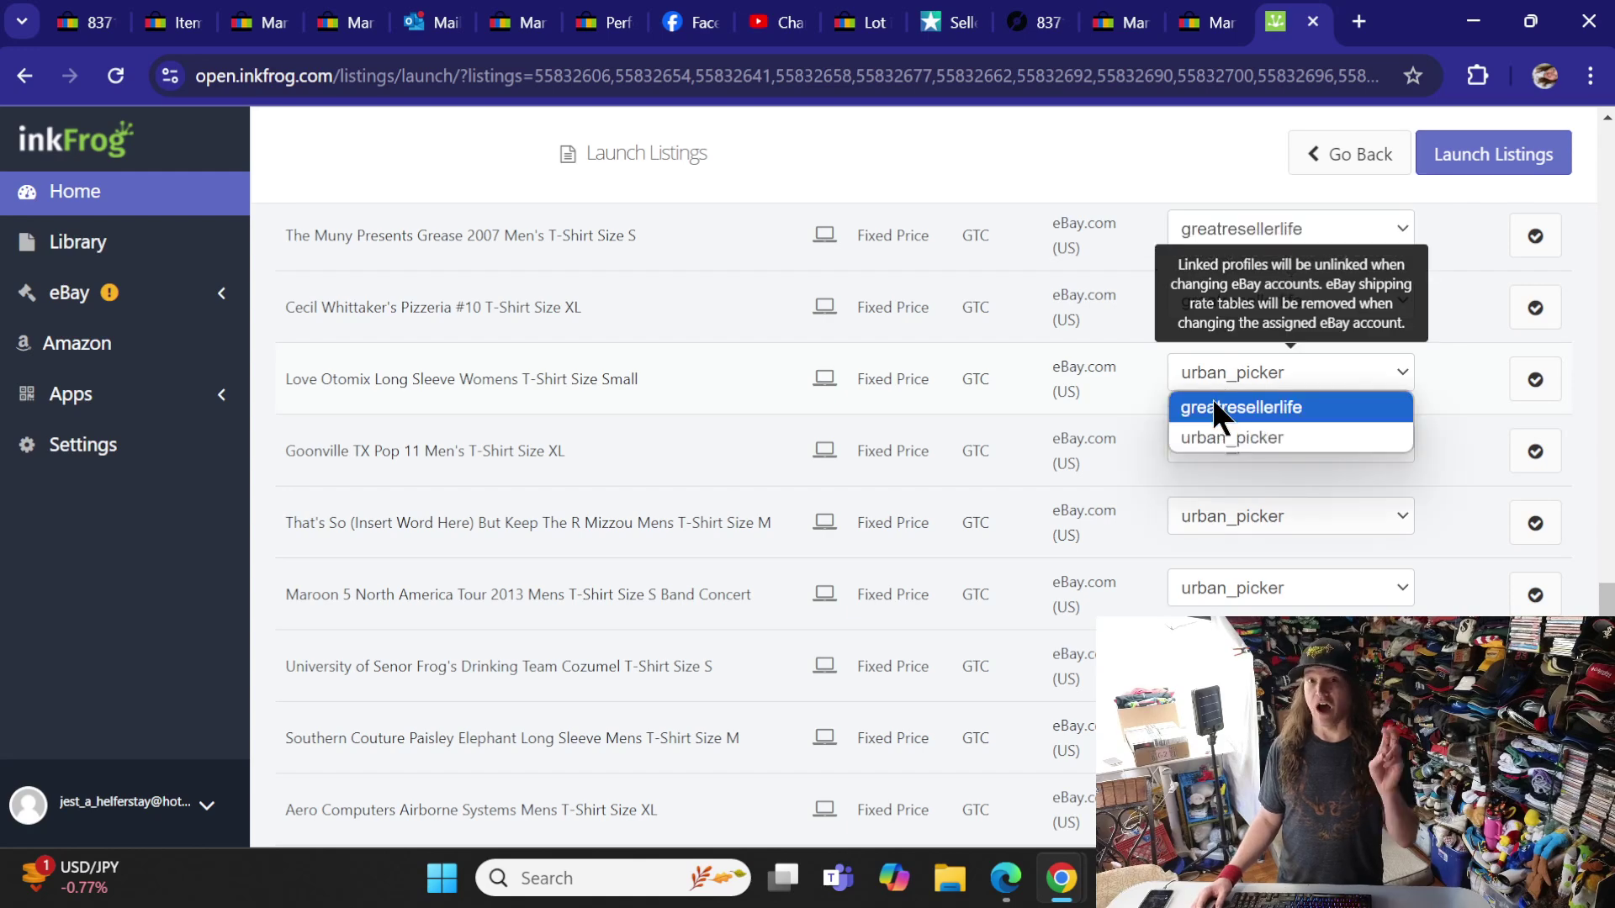
pyautogui.click(1213, 408)
pyautogui.click(1211, 451)
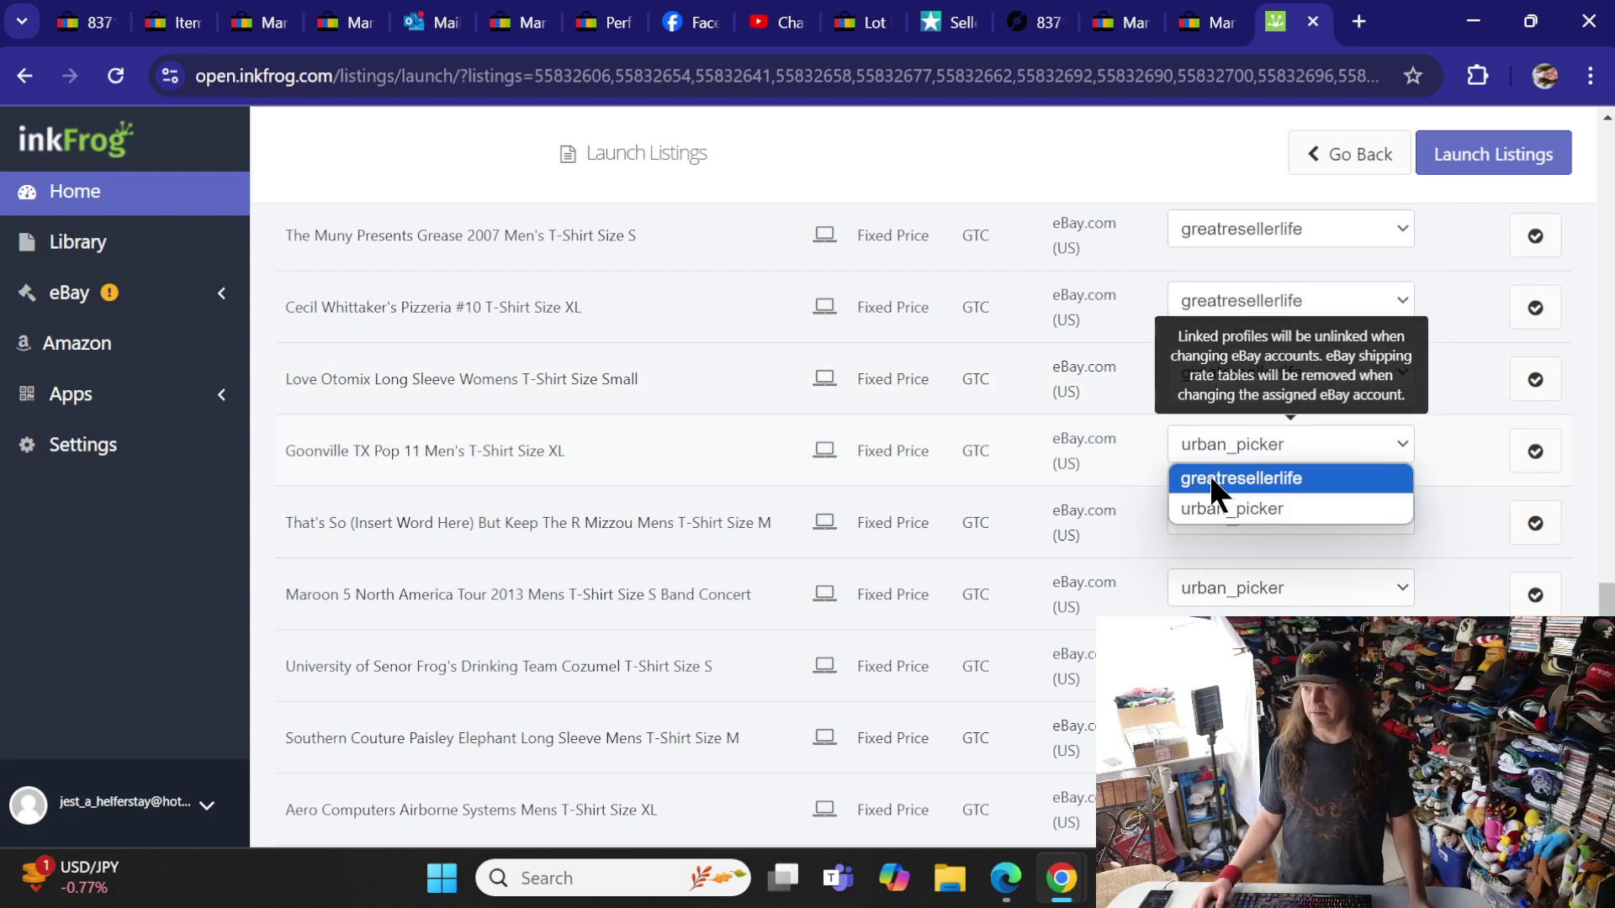
pyautogui.click(1211, 476)
pyautogui.click(1213, 517)
pyautogui.click(1219, 537)
pyautogui.scroll(-3, 1221, 437)
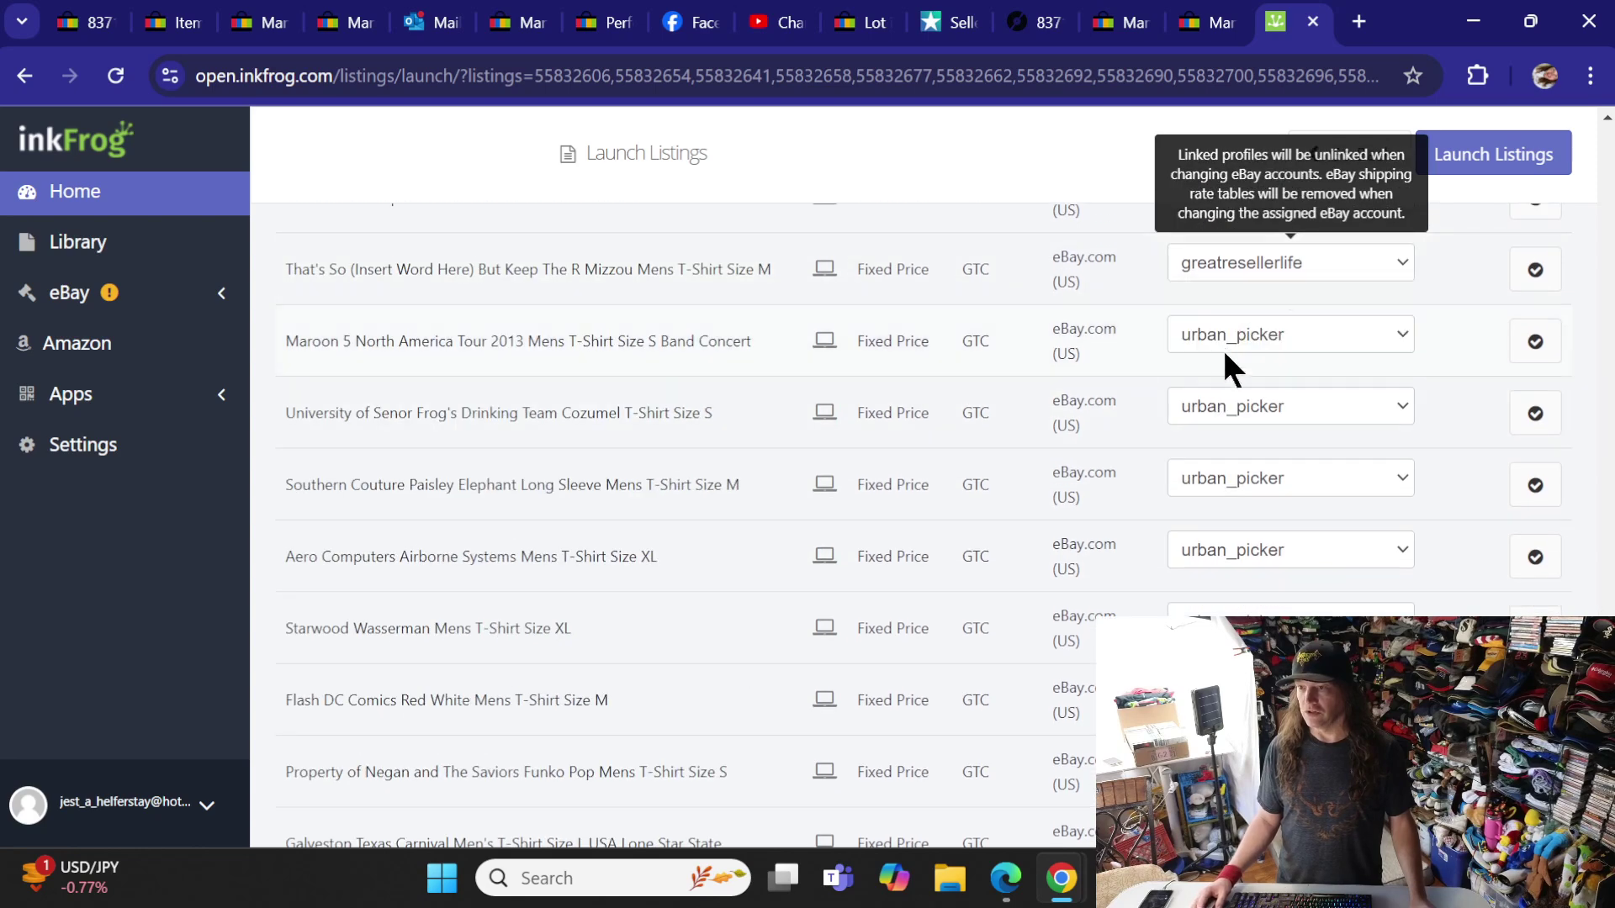
pyautogui.click(1224, 341)
# - Reassign the Maroon 5, Senor Frog, Southern Couture and Aero Computers listings to greatresellerlife
pyautogui.click(1213, 369)
pyautogui.click(1211, 408)
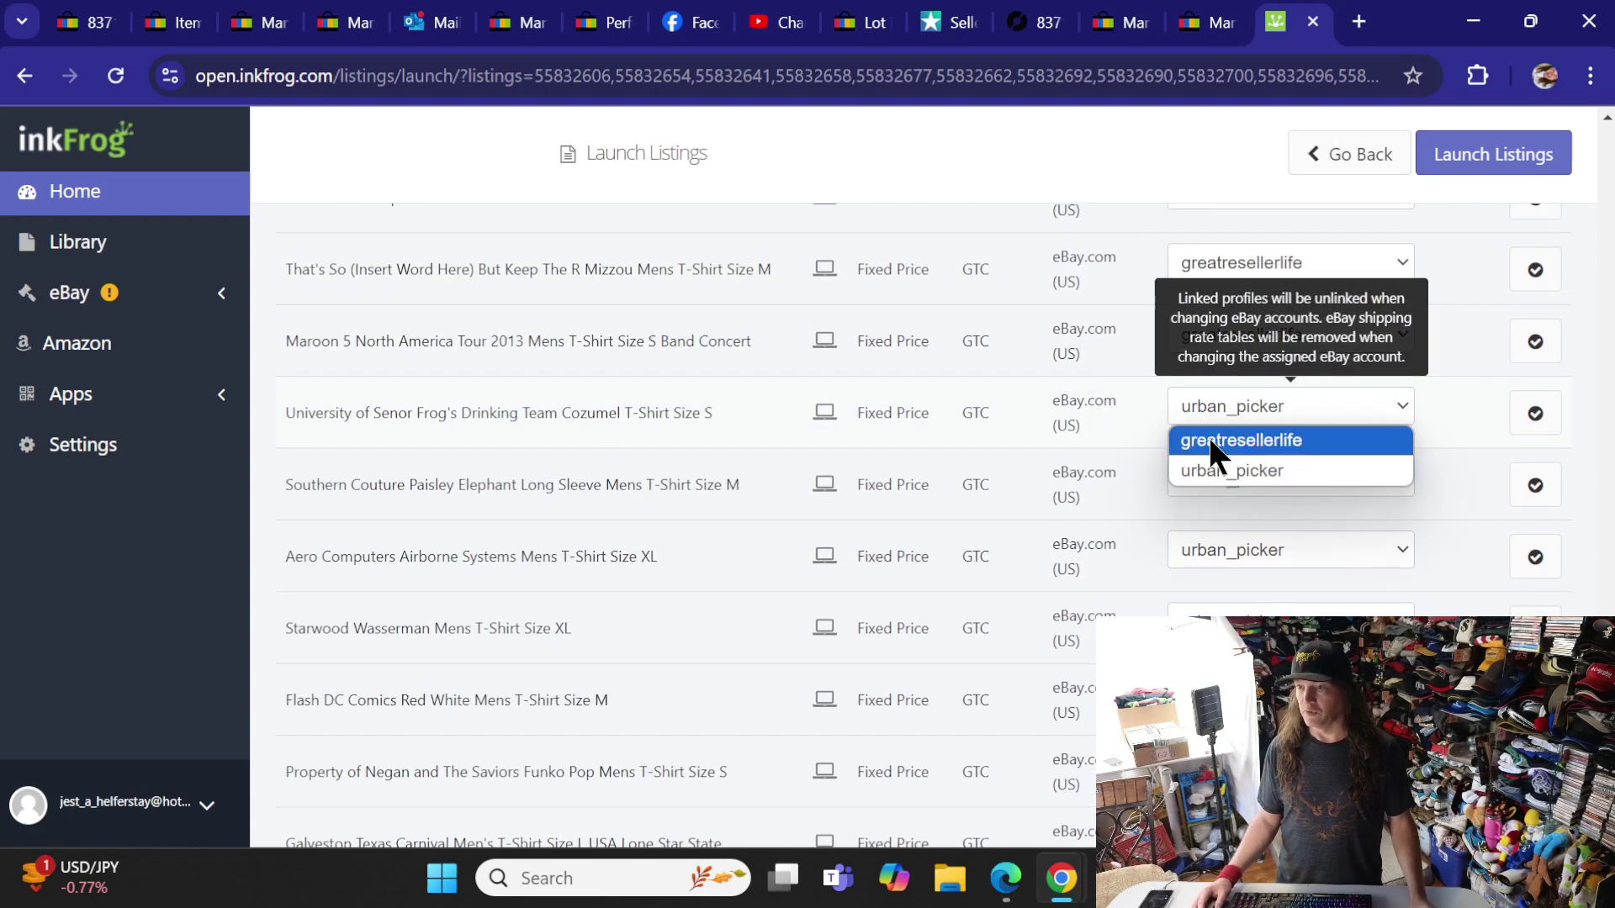
pyautogui.click(1209, 436)
pyautogui.click(1206, 480)
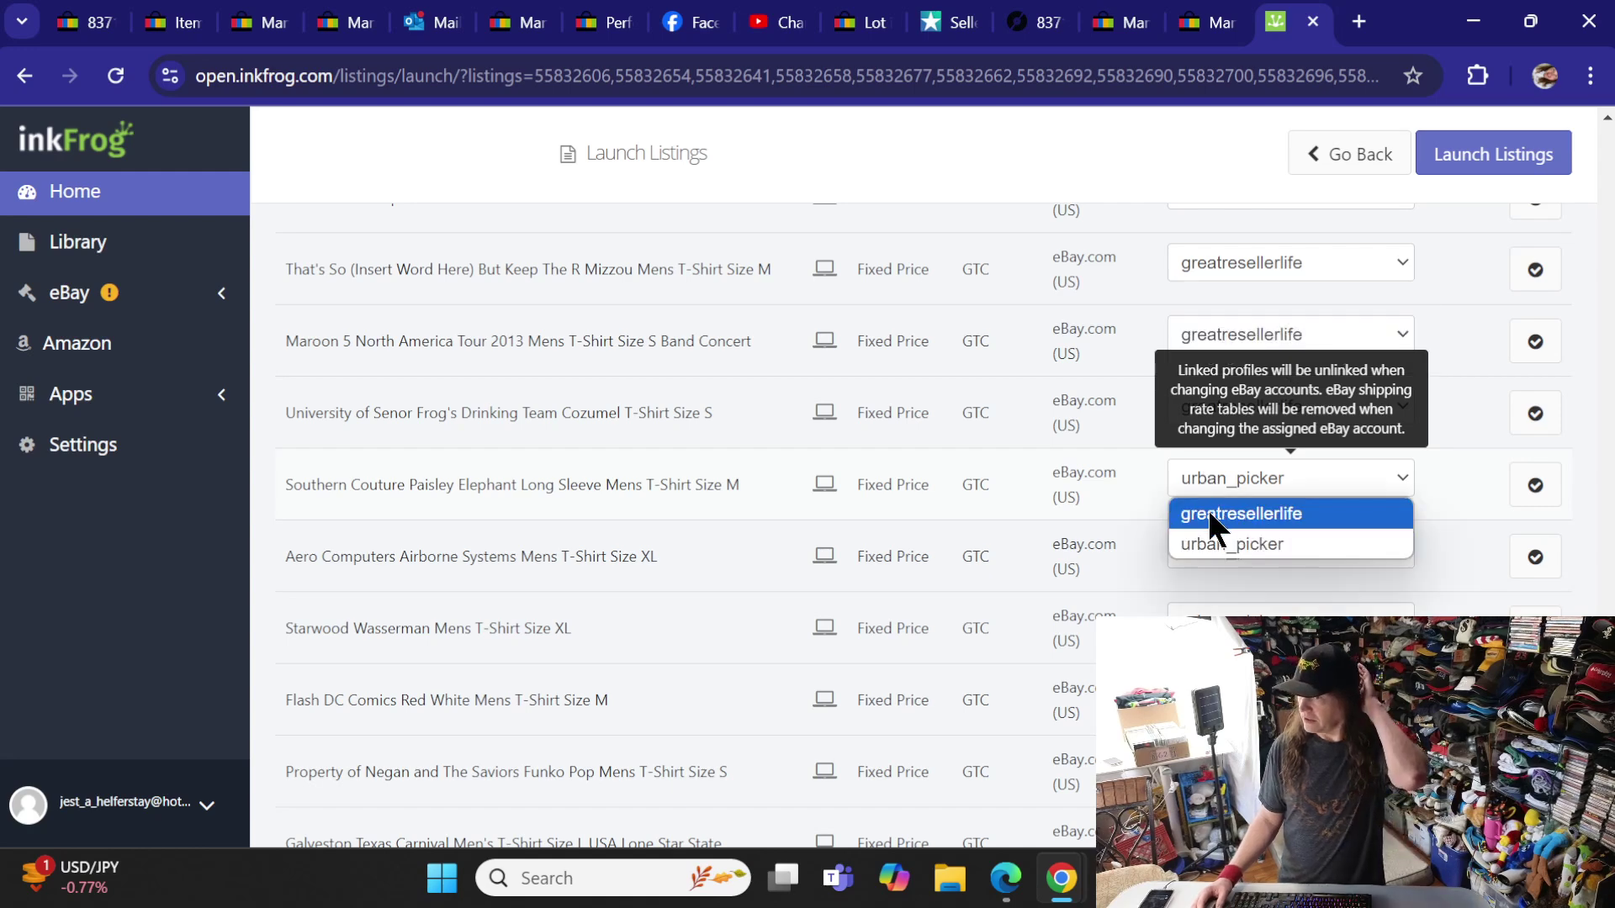
pyautogui.click(1208, 509)
pyautogui.click(1213, 552)
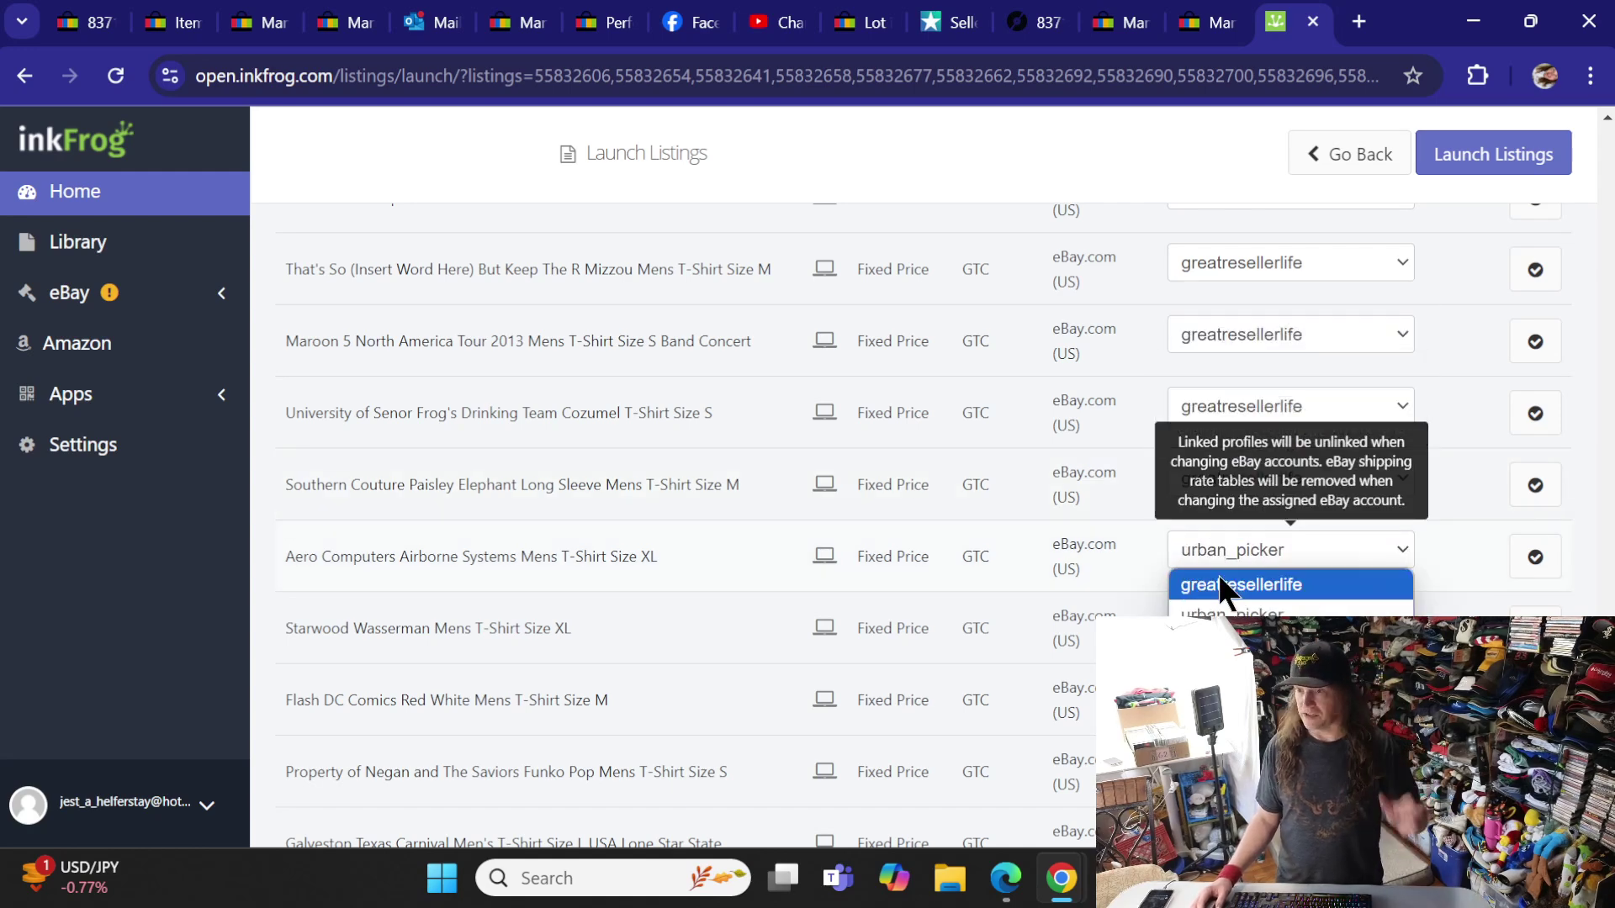
pyautogui.click(1218, 577)
# - Reassign the Starwood, Flash DC, Property of Negan, Galveston and Notre Dame listings to greatresellerlife
pyautogui.scroll(-3, 1180, 550)
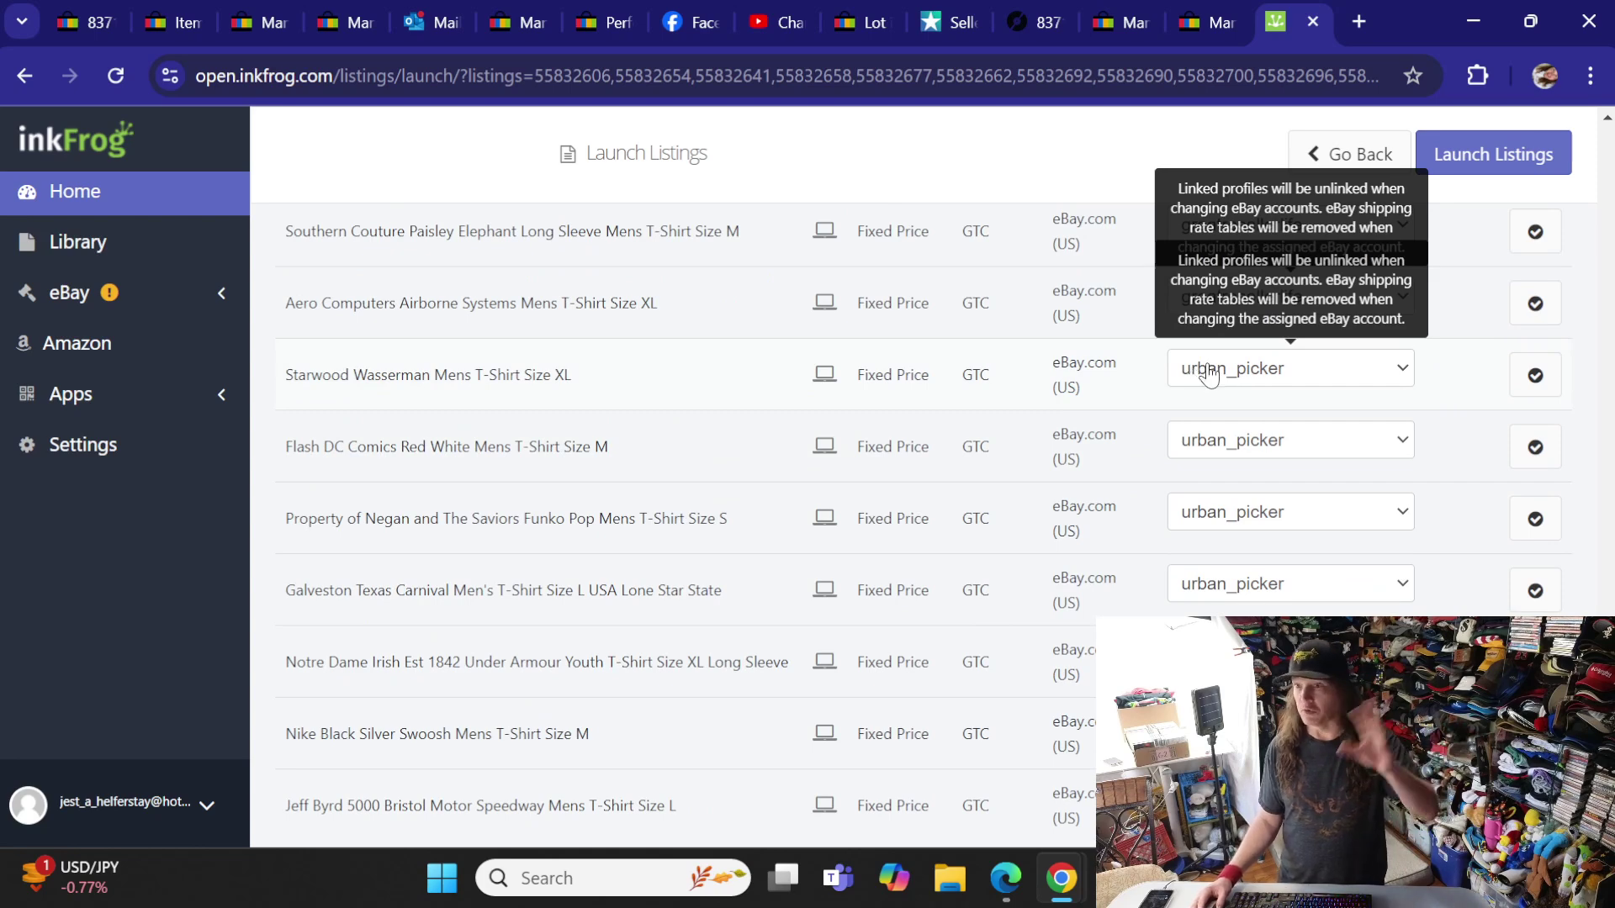
pyautogui.click(1211, 377)
pyautogui.click(1218, 402)
pyautogui.click(1211, 447)
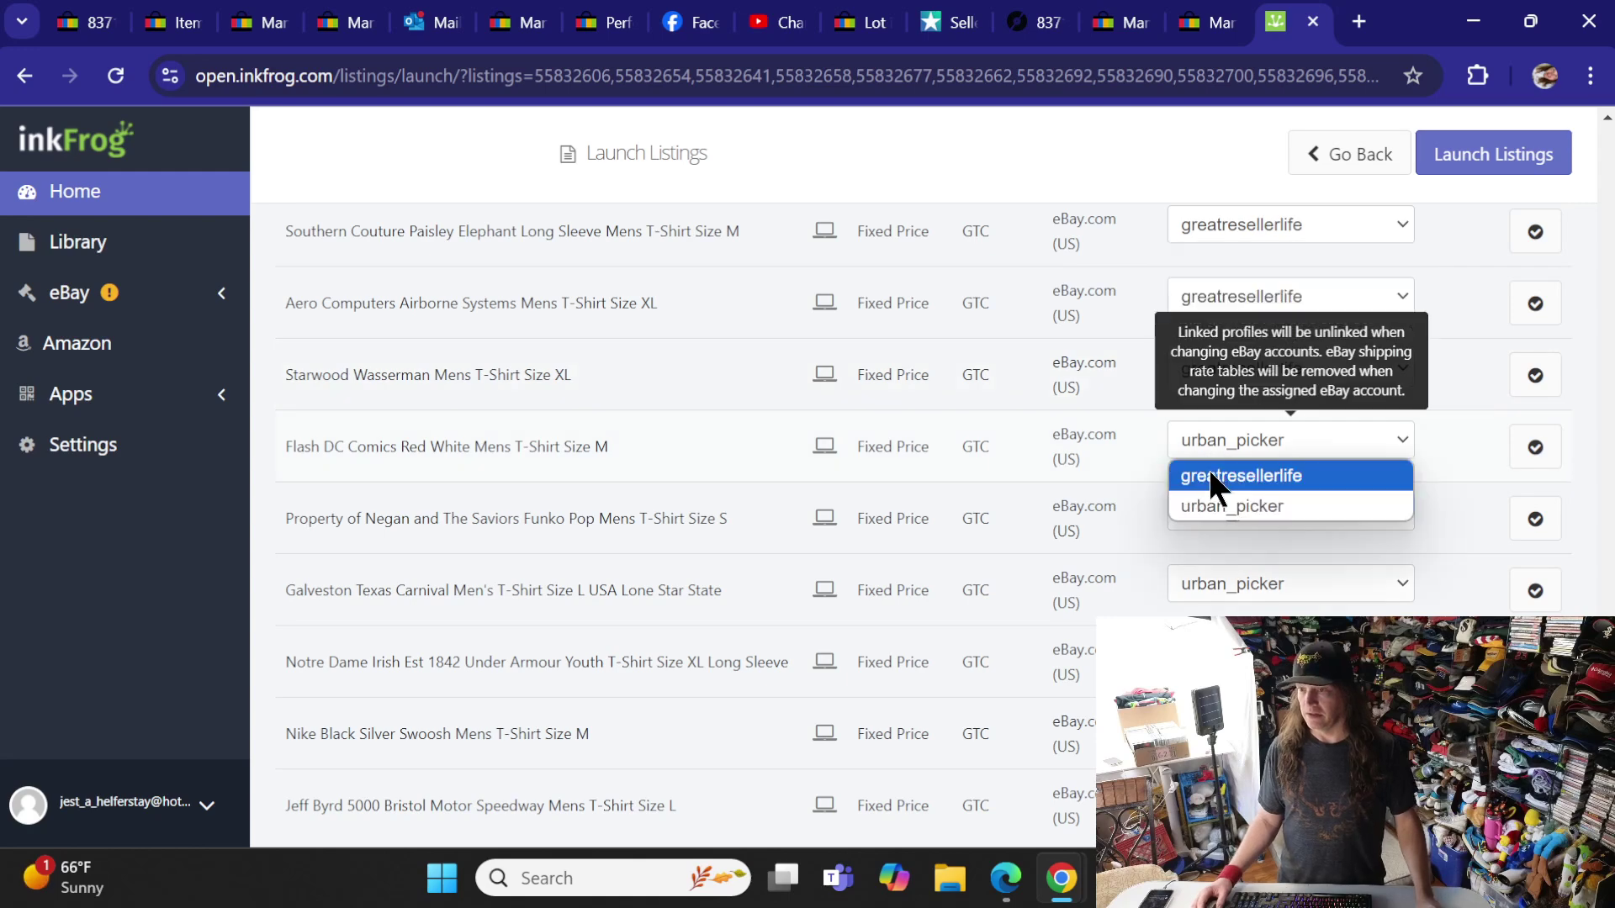
pyautogui.click(1211, 471)
pyautogui.click(1218, 530)
pyautogui.click(1215, 545)
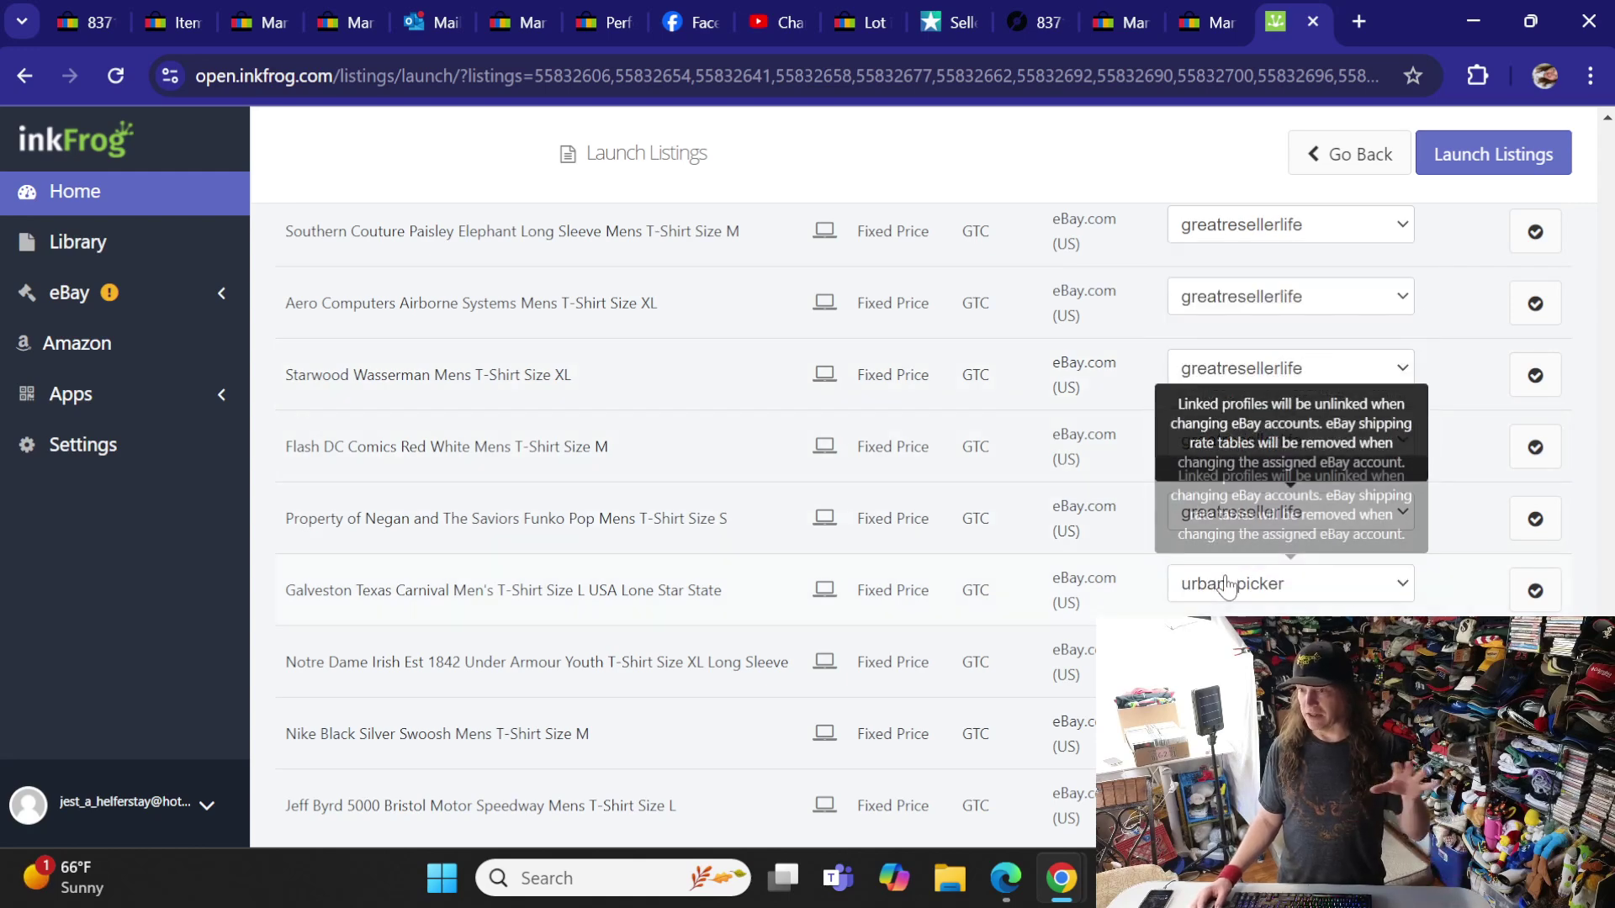
pyautogui.click(1229, 589)
pyautogui.click(1219, 614)
pyautogui.scroll(-1, 1101, 456)
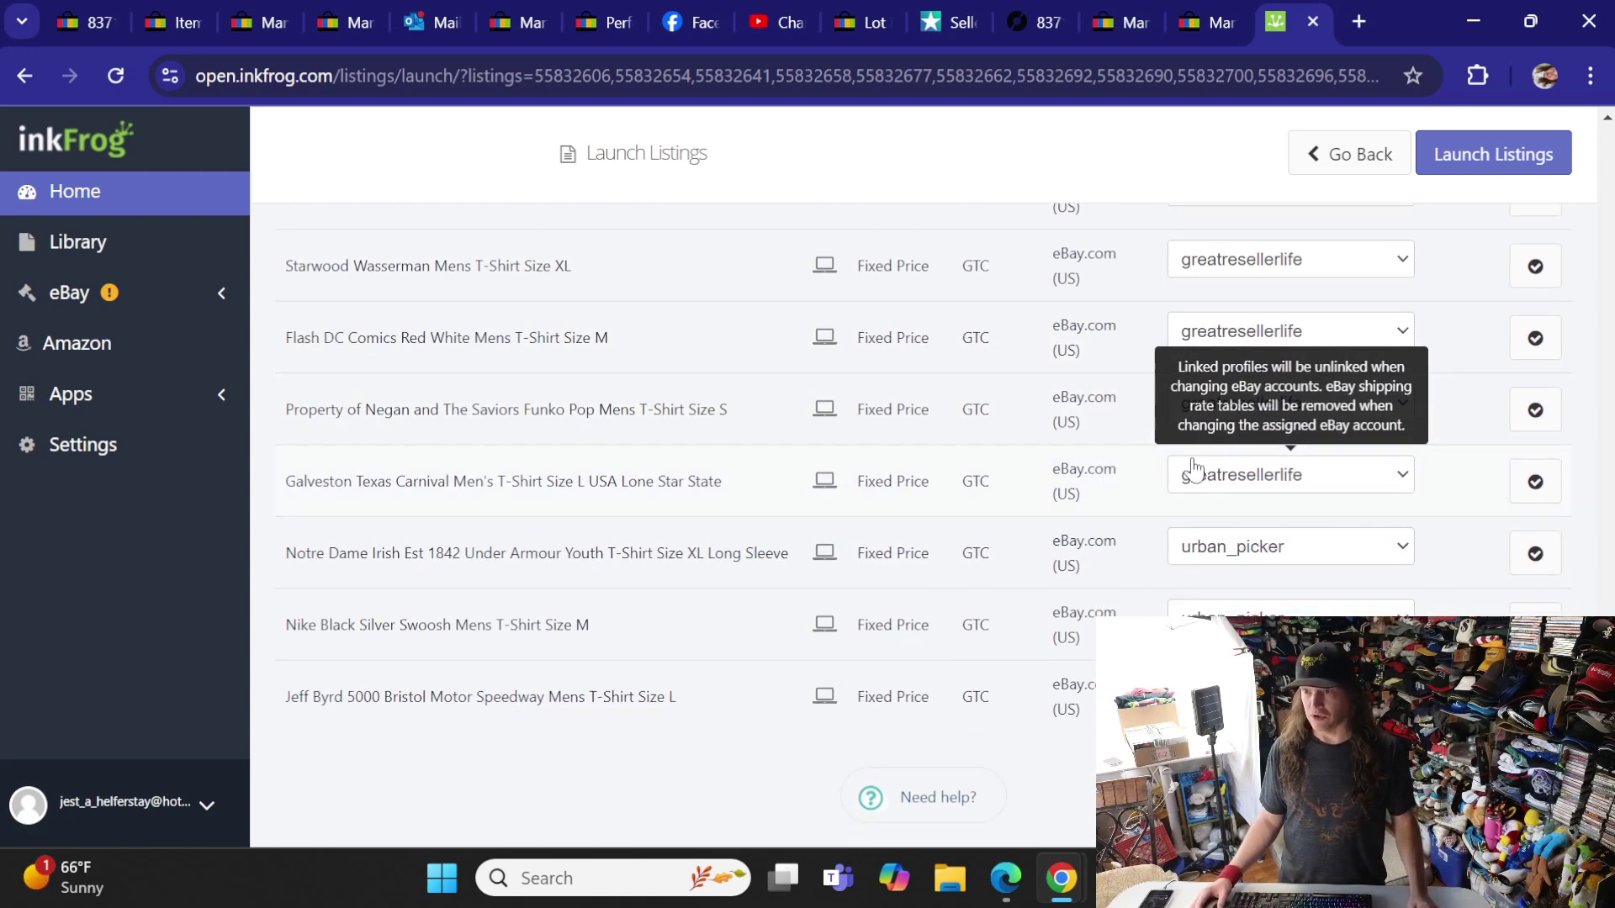
pyautogui.click(1231, 553)
pyautogui.click(1219, 577)
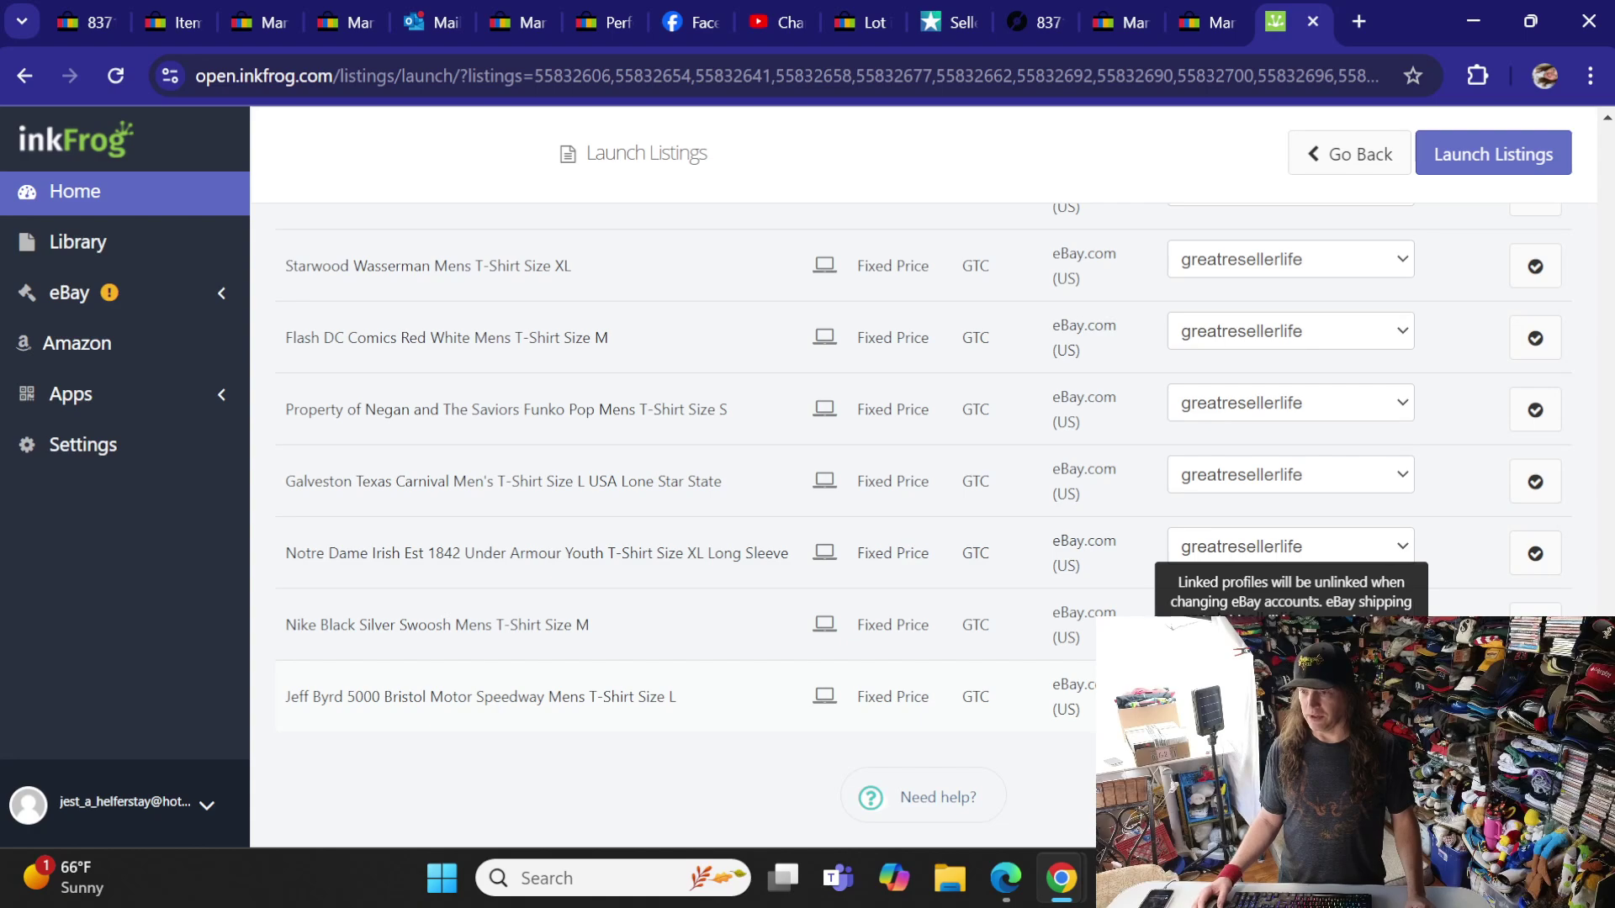
# - Submit all 50 T-shirt listings with Launch Immediately, then go to inkFrog's eBay Unsold page
pyautogui.scroll(15, 1099, 534)
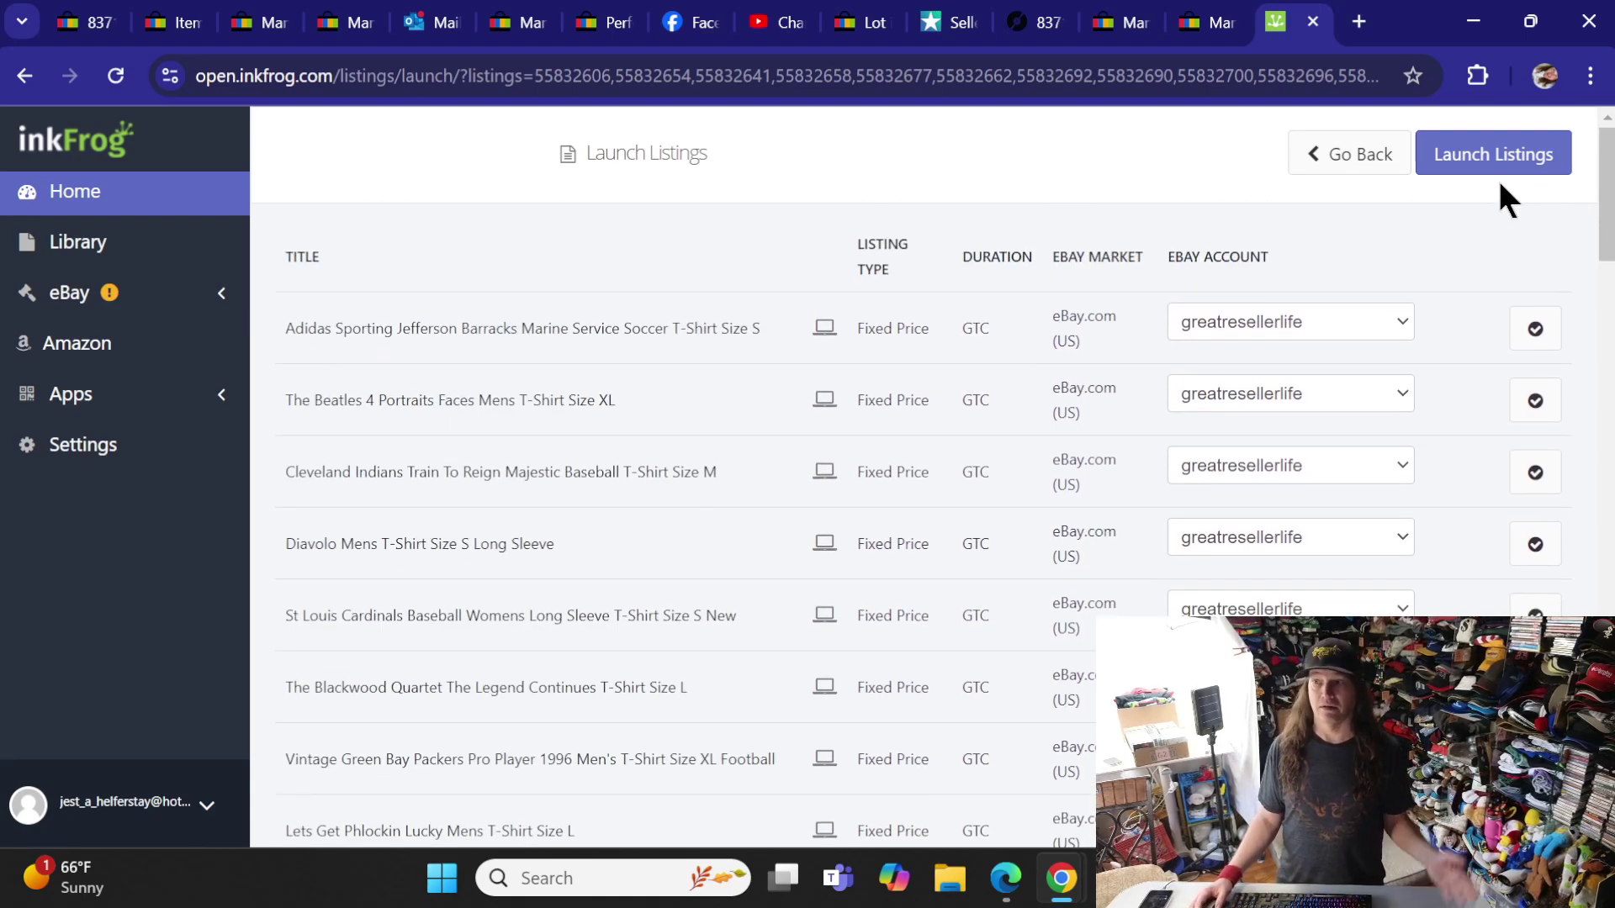
pyautogui.click(1480, 153)
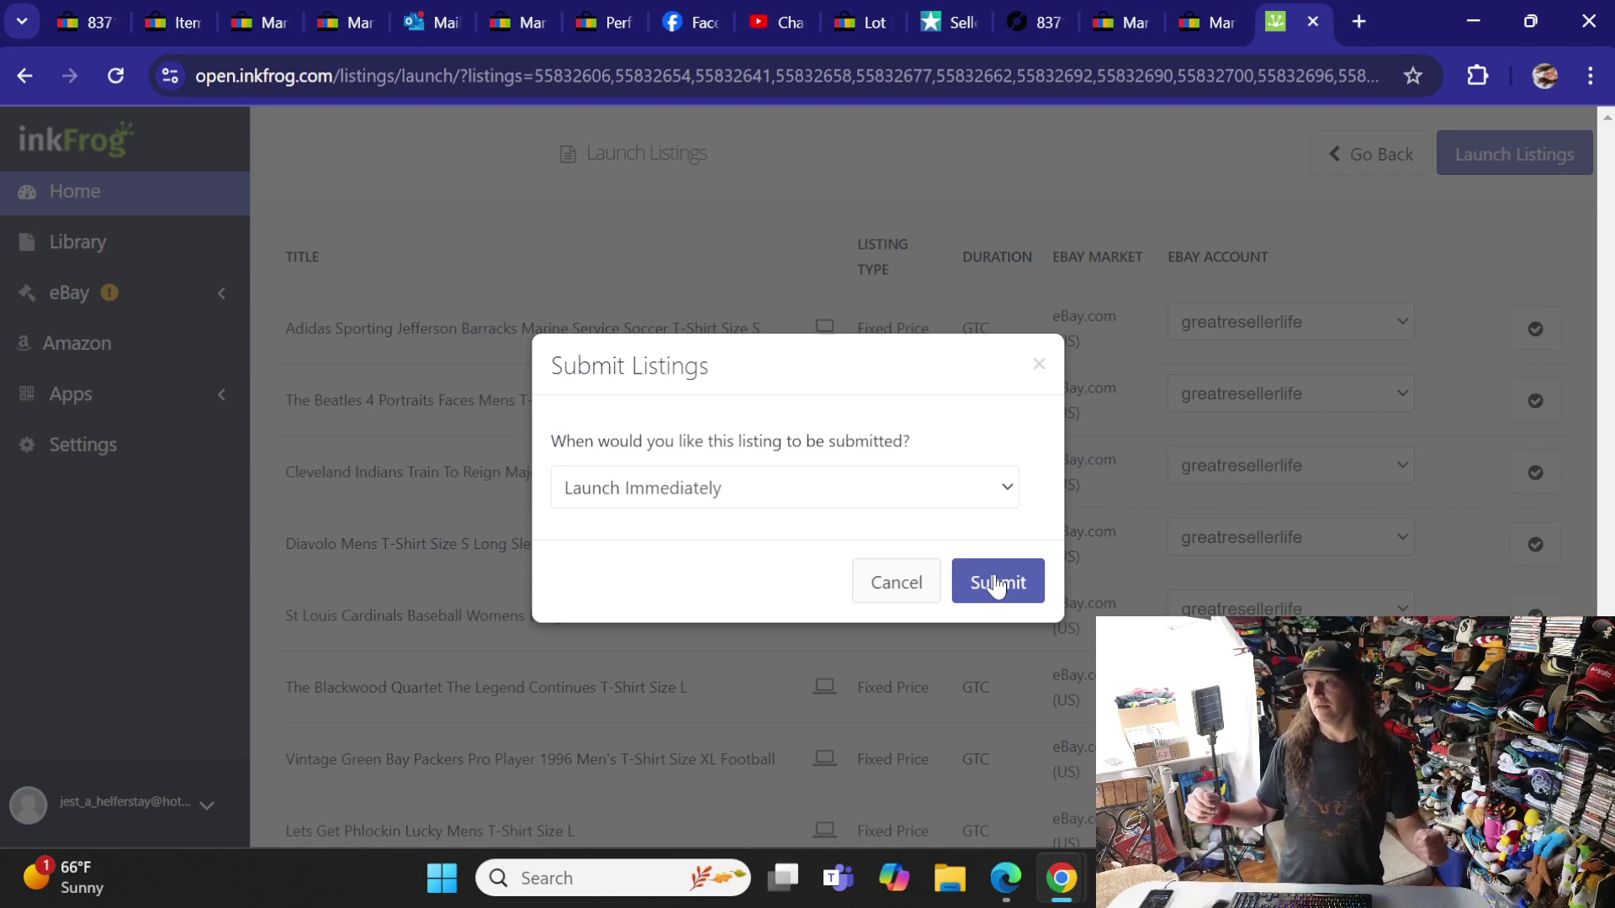
pyautogui.click(996, 586)
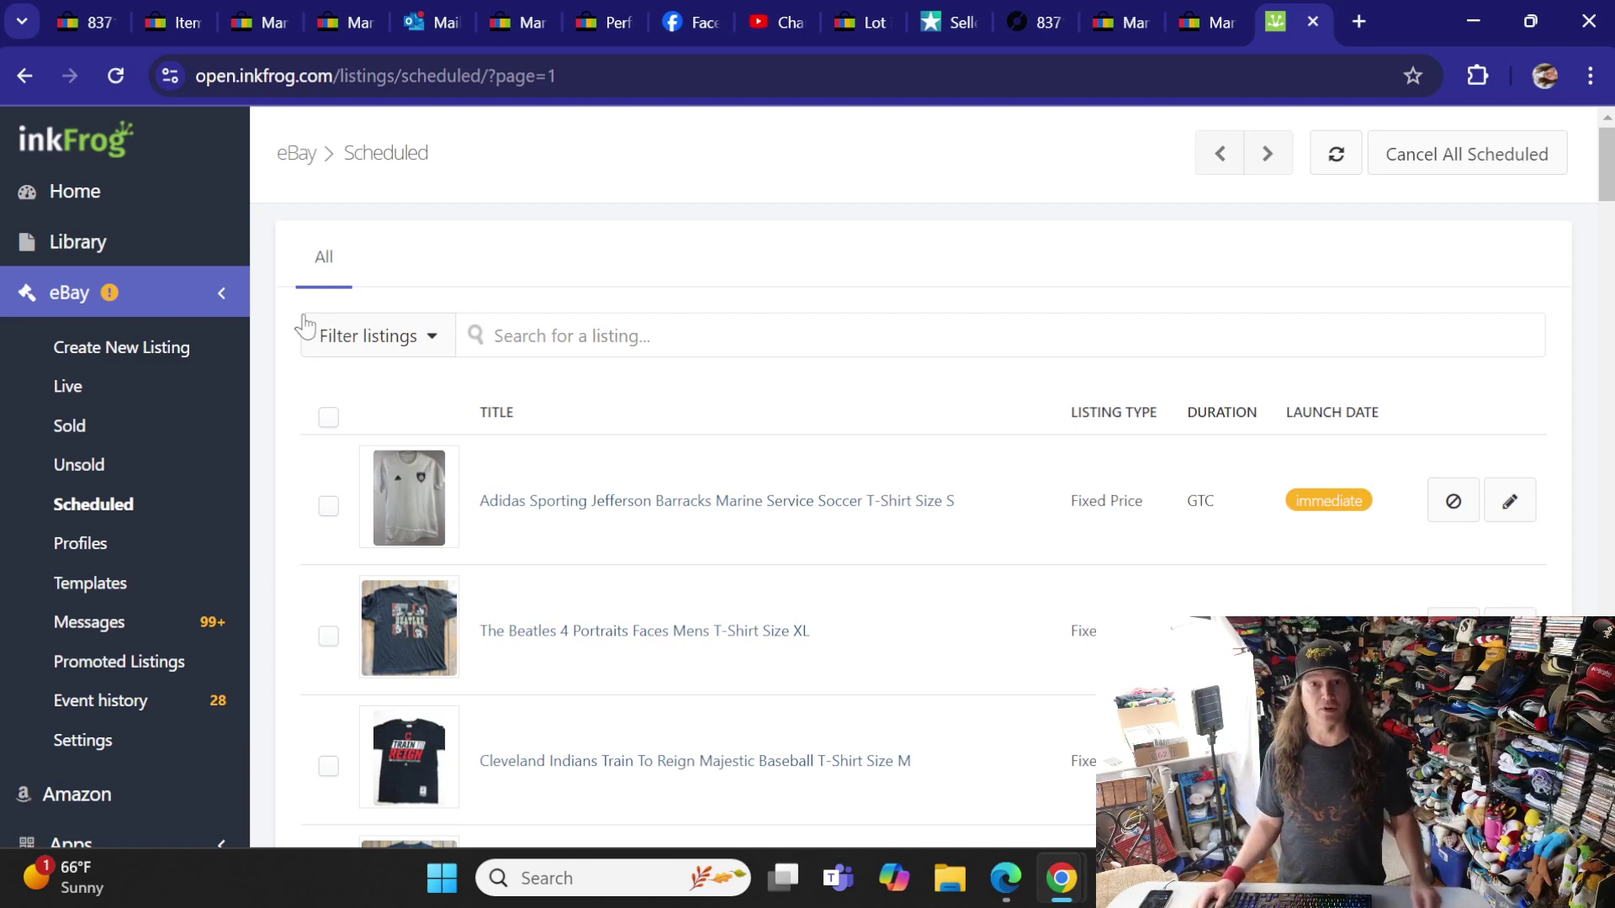
pyautogui.click(83, 474)
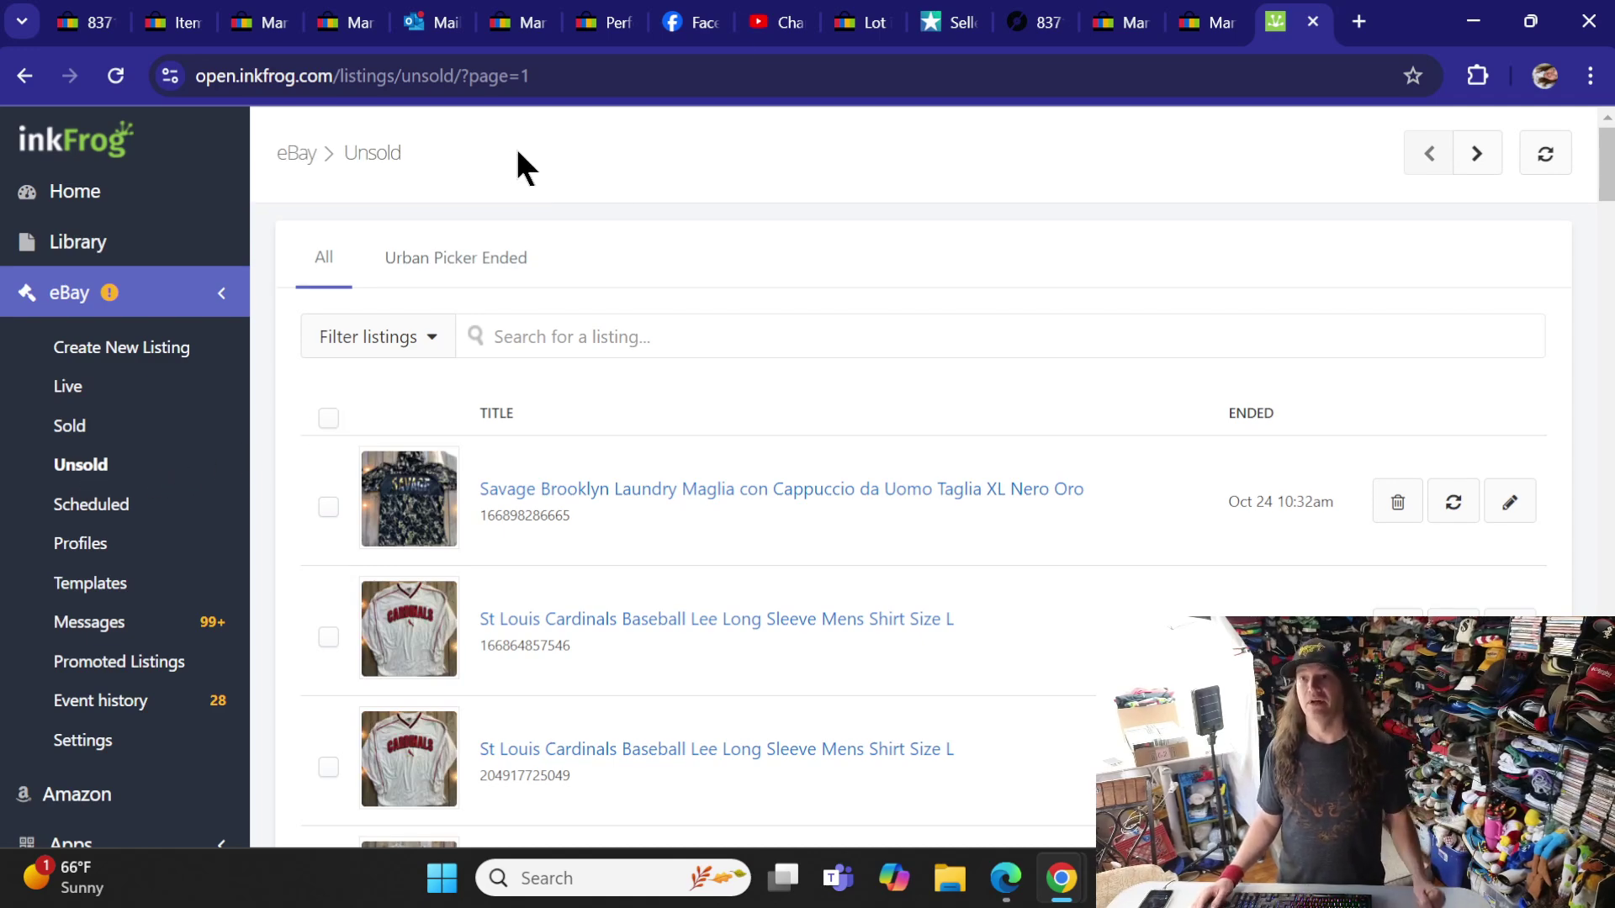
# - Select all 50 ended T-shirts in eBay's unsold list, delete them, and return to inkFrog
pyautogui.click(1215, 21)
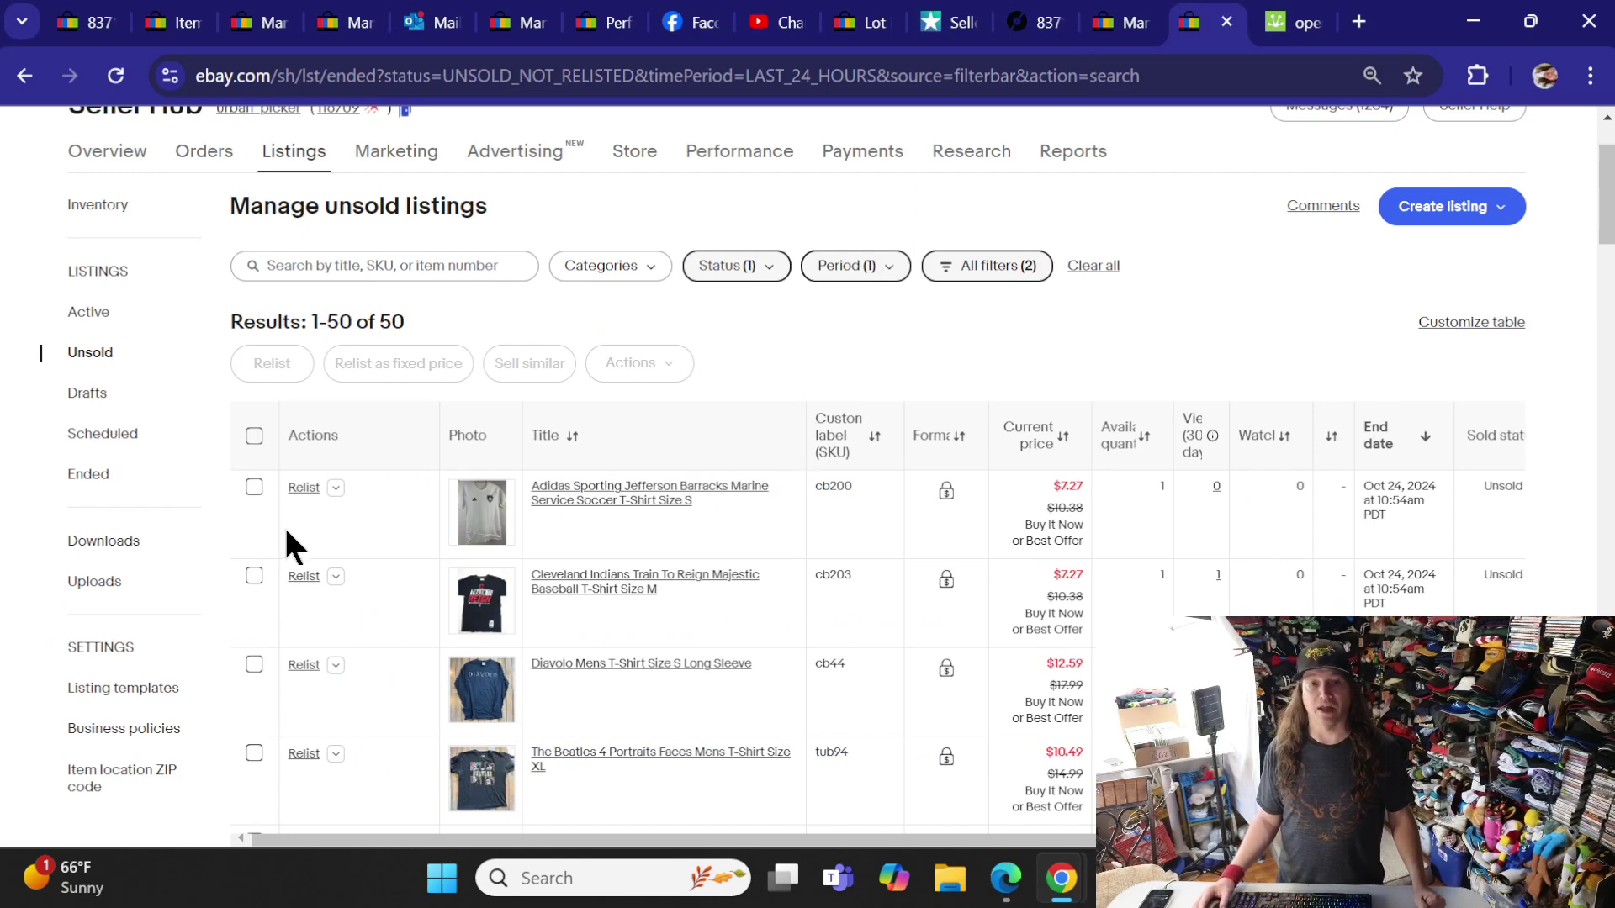
pyautogui.click(254, 435)
pyautogui.click(643, 360)
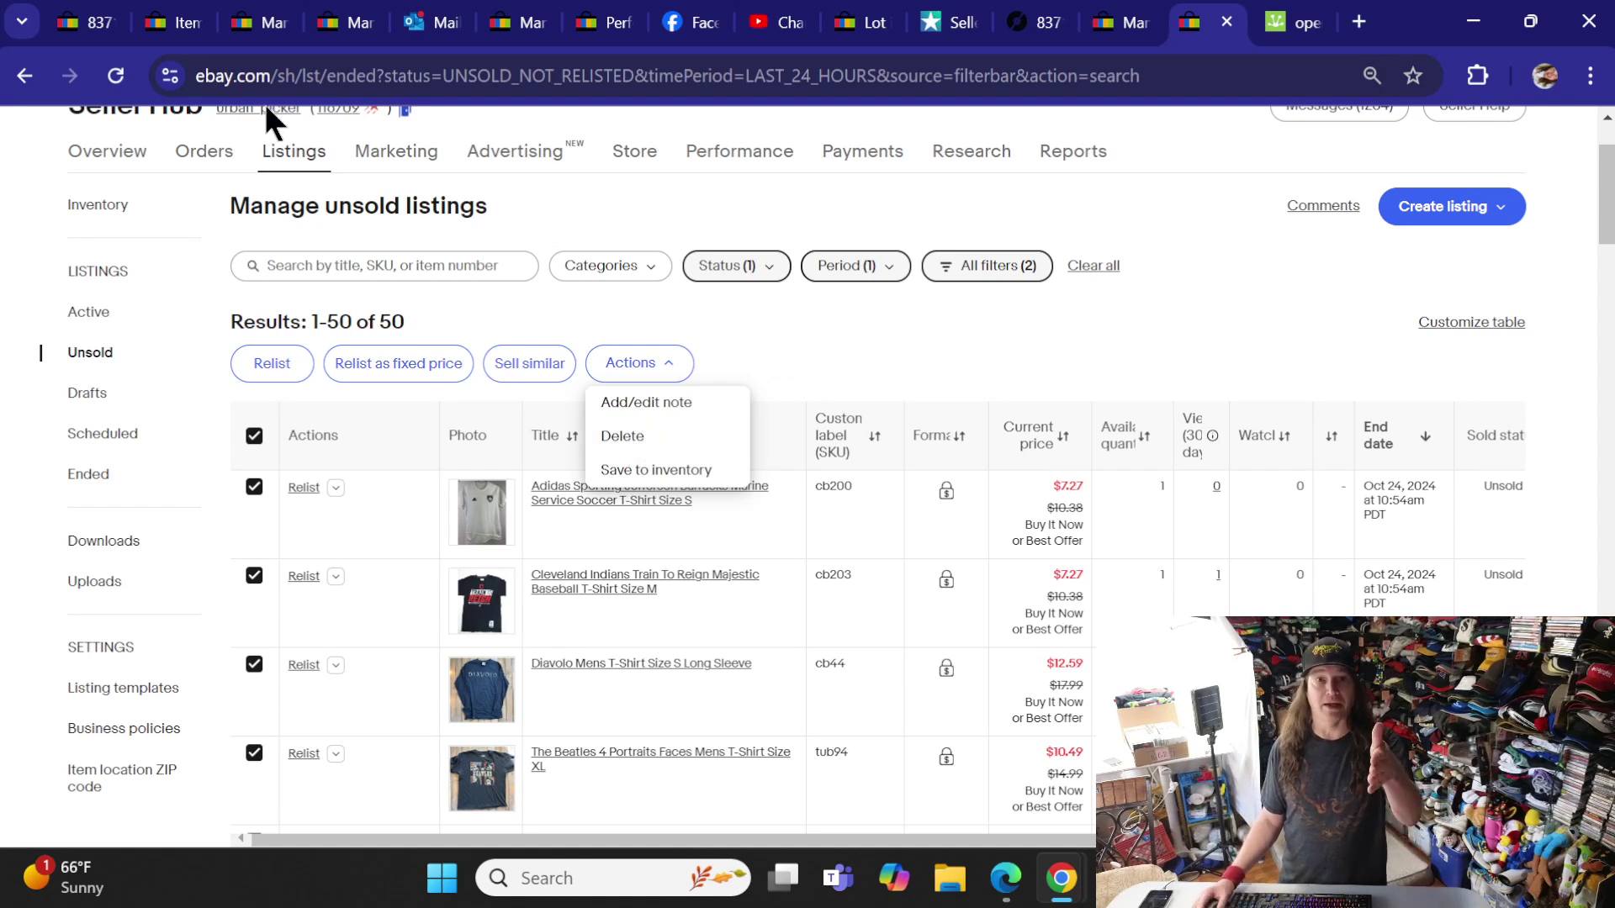
pyautogui.moveTo(313, 164)
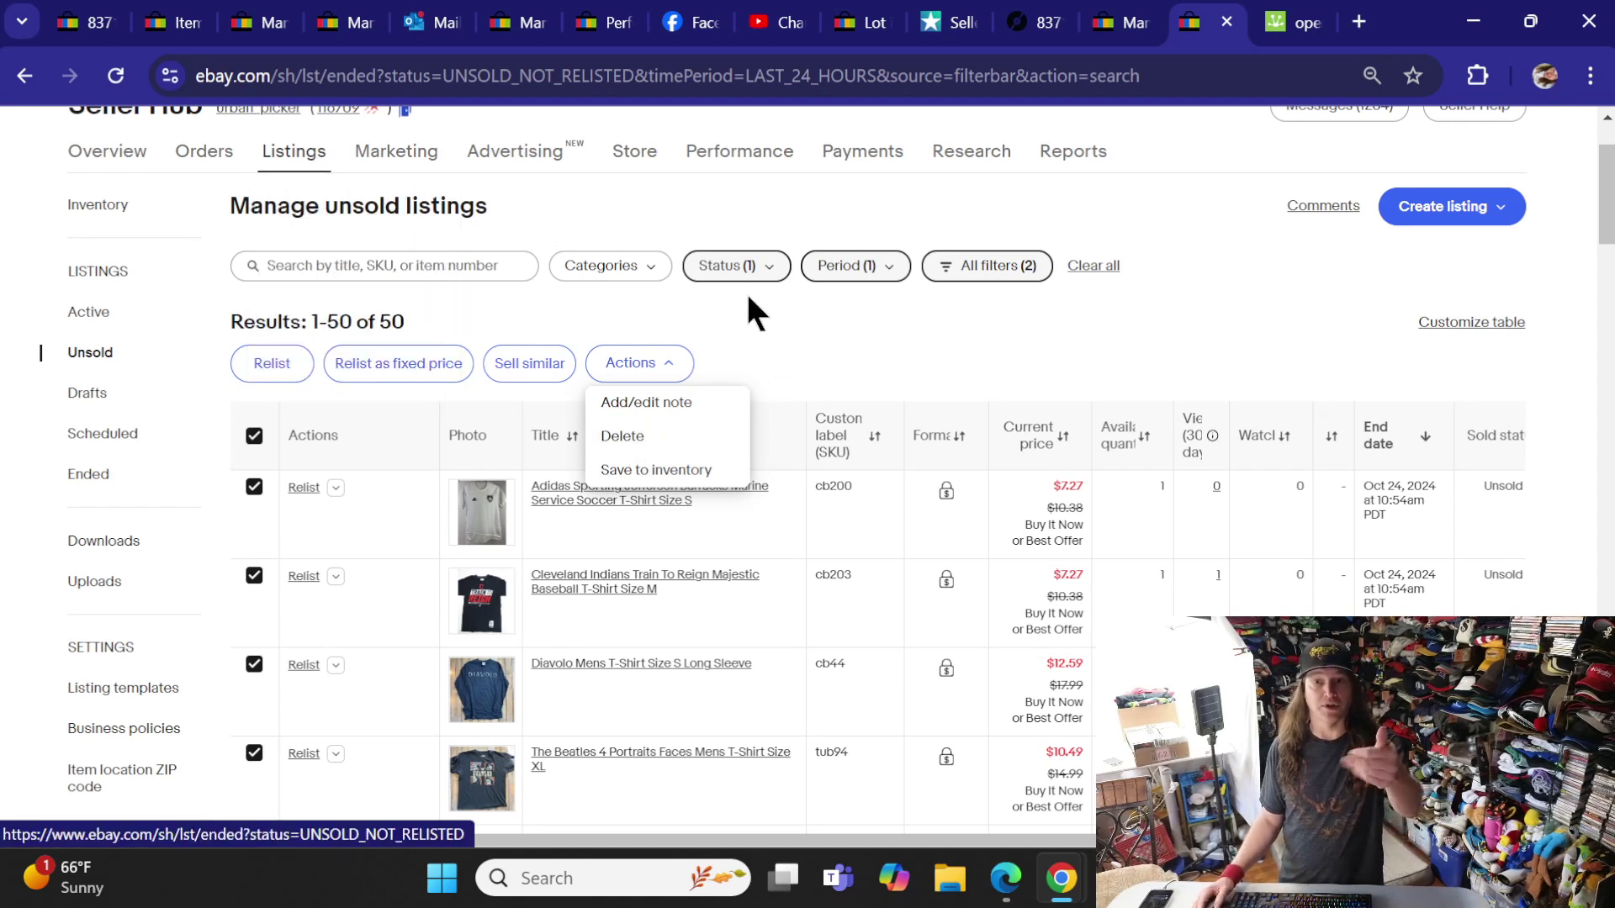
pyautogui.click(618, 445)
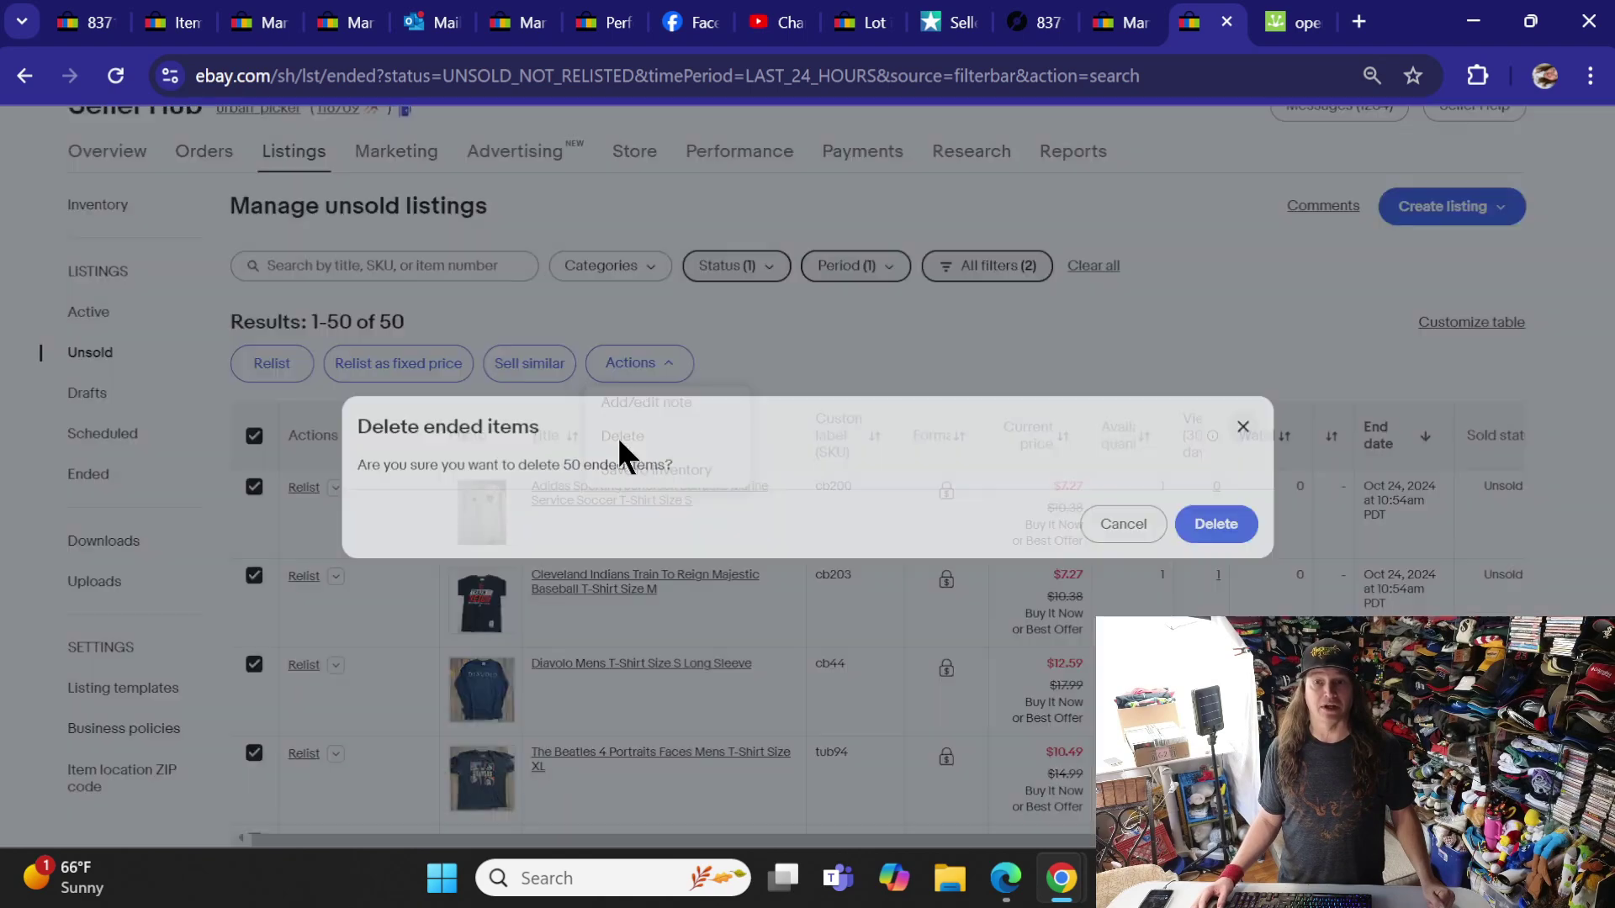
pyautogui.click(1211, 522)
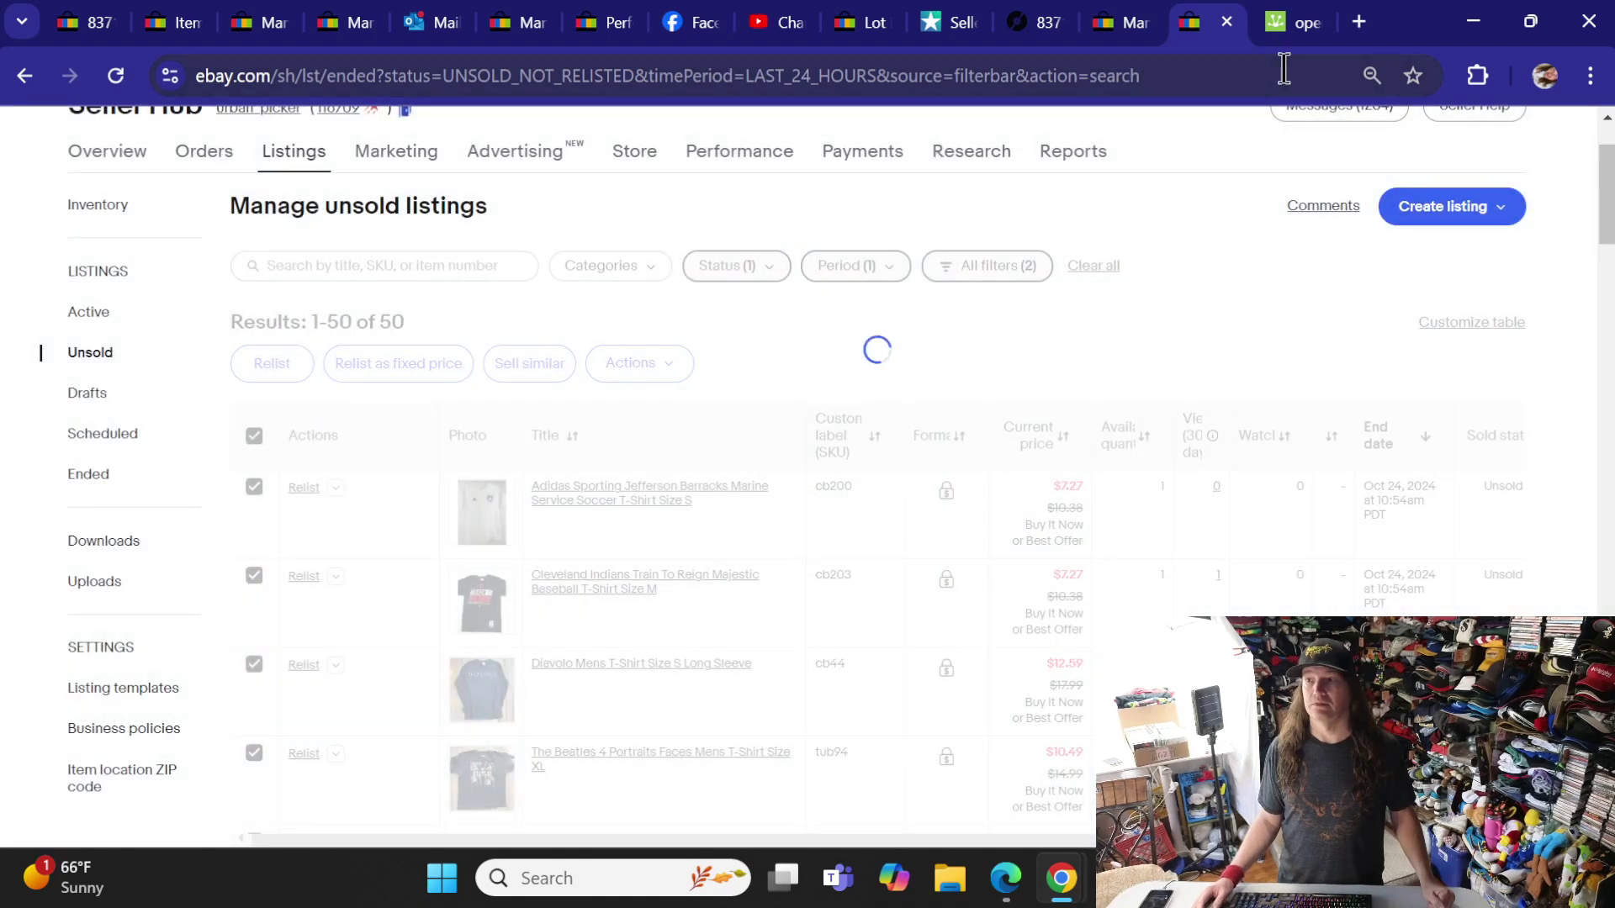
pyautogui.click(1288, 23)
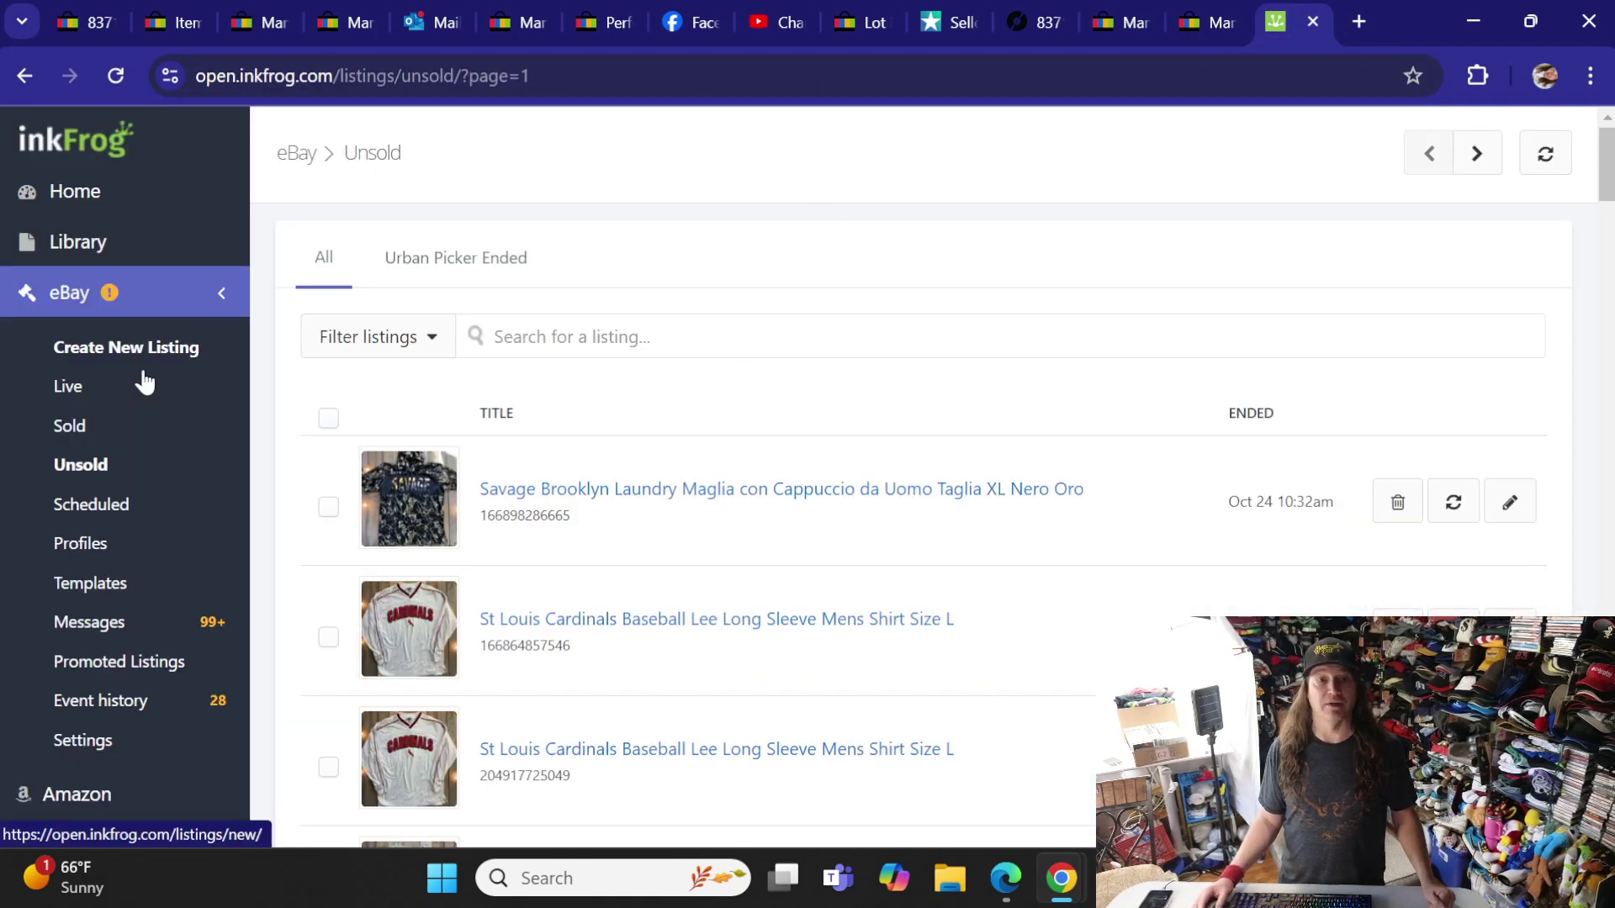
# - Refresh inkFrog's Unsold page and confirm the Urban Picker Ended view shows no listings
pyautogui.click(79, 480)
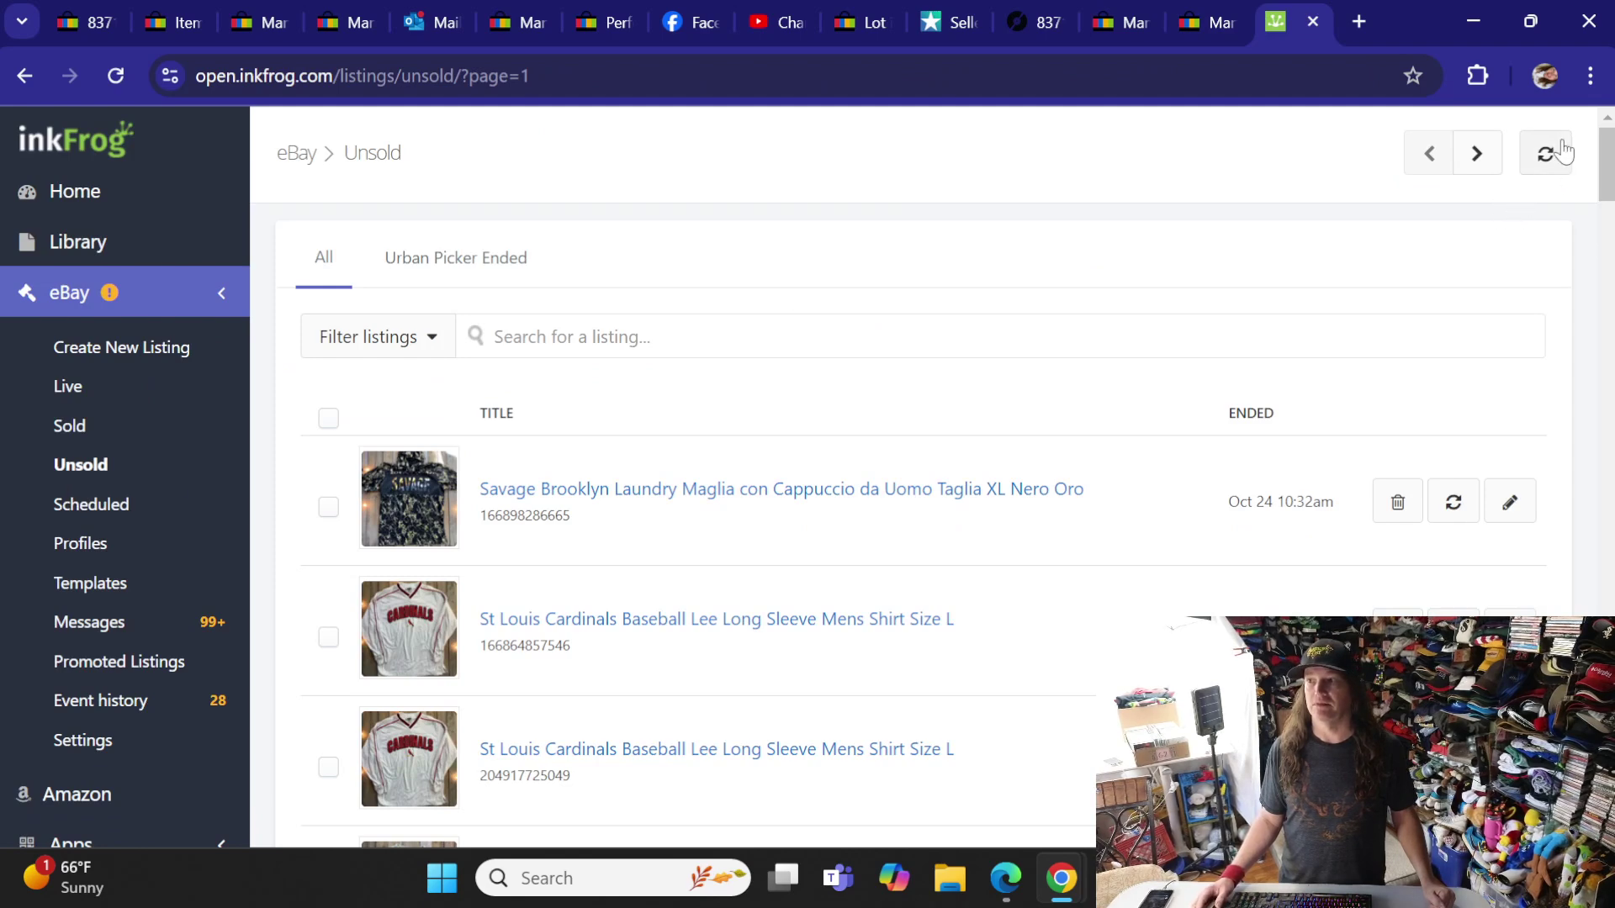
pyautogui.click(454, 258)
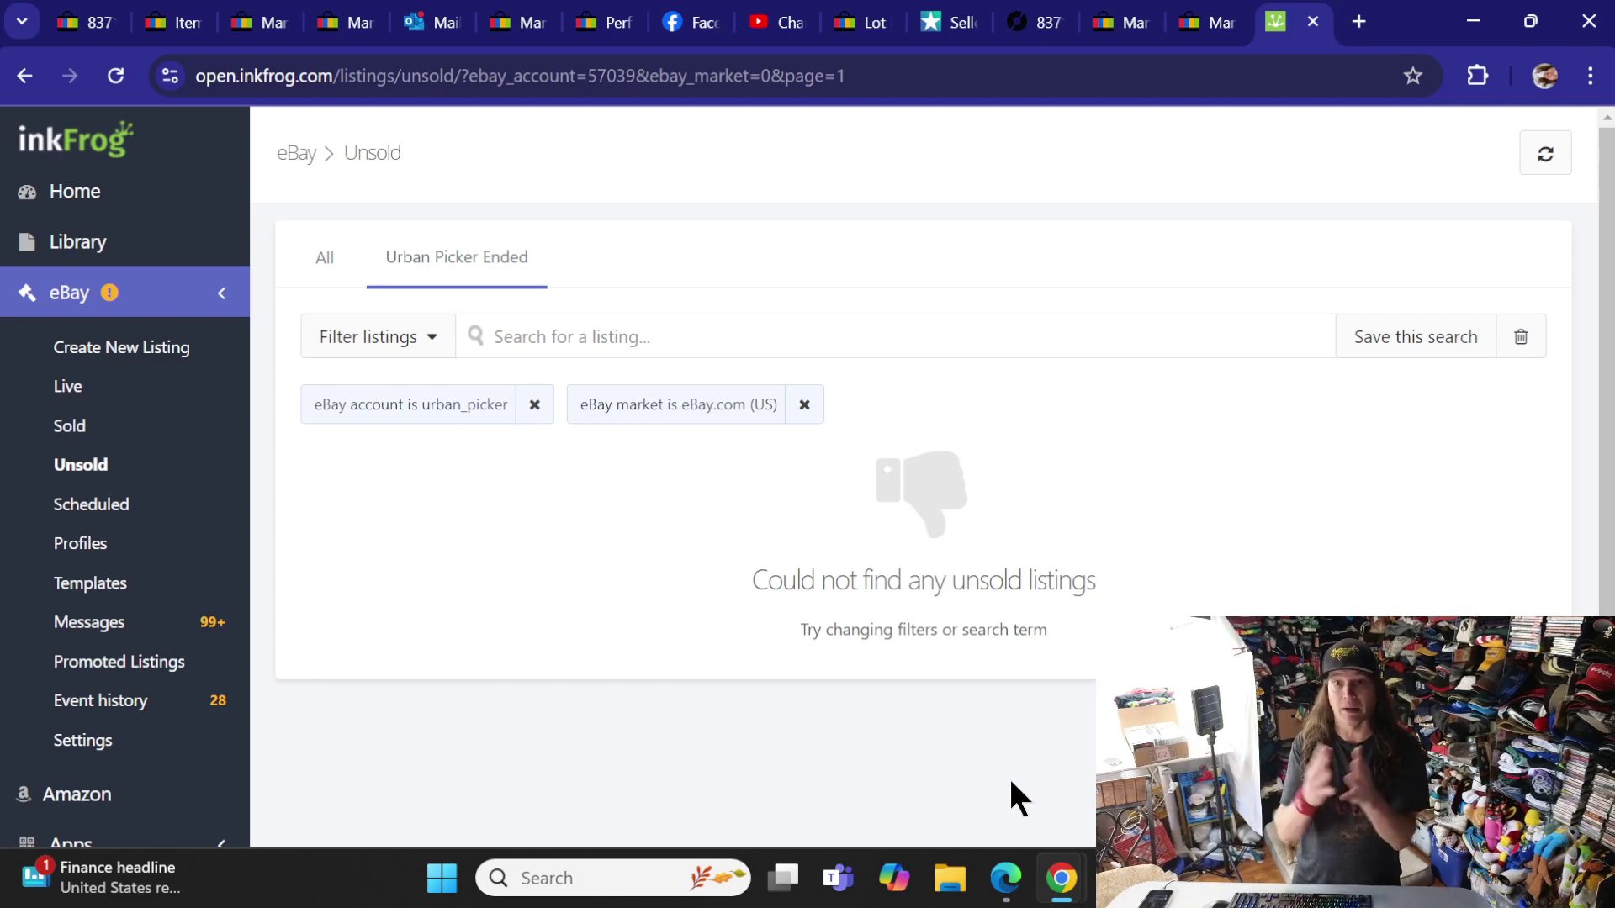
pyautogui.click(1005, 876)
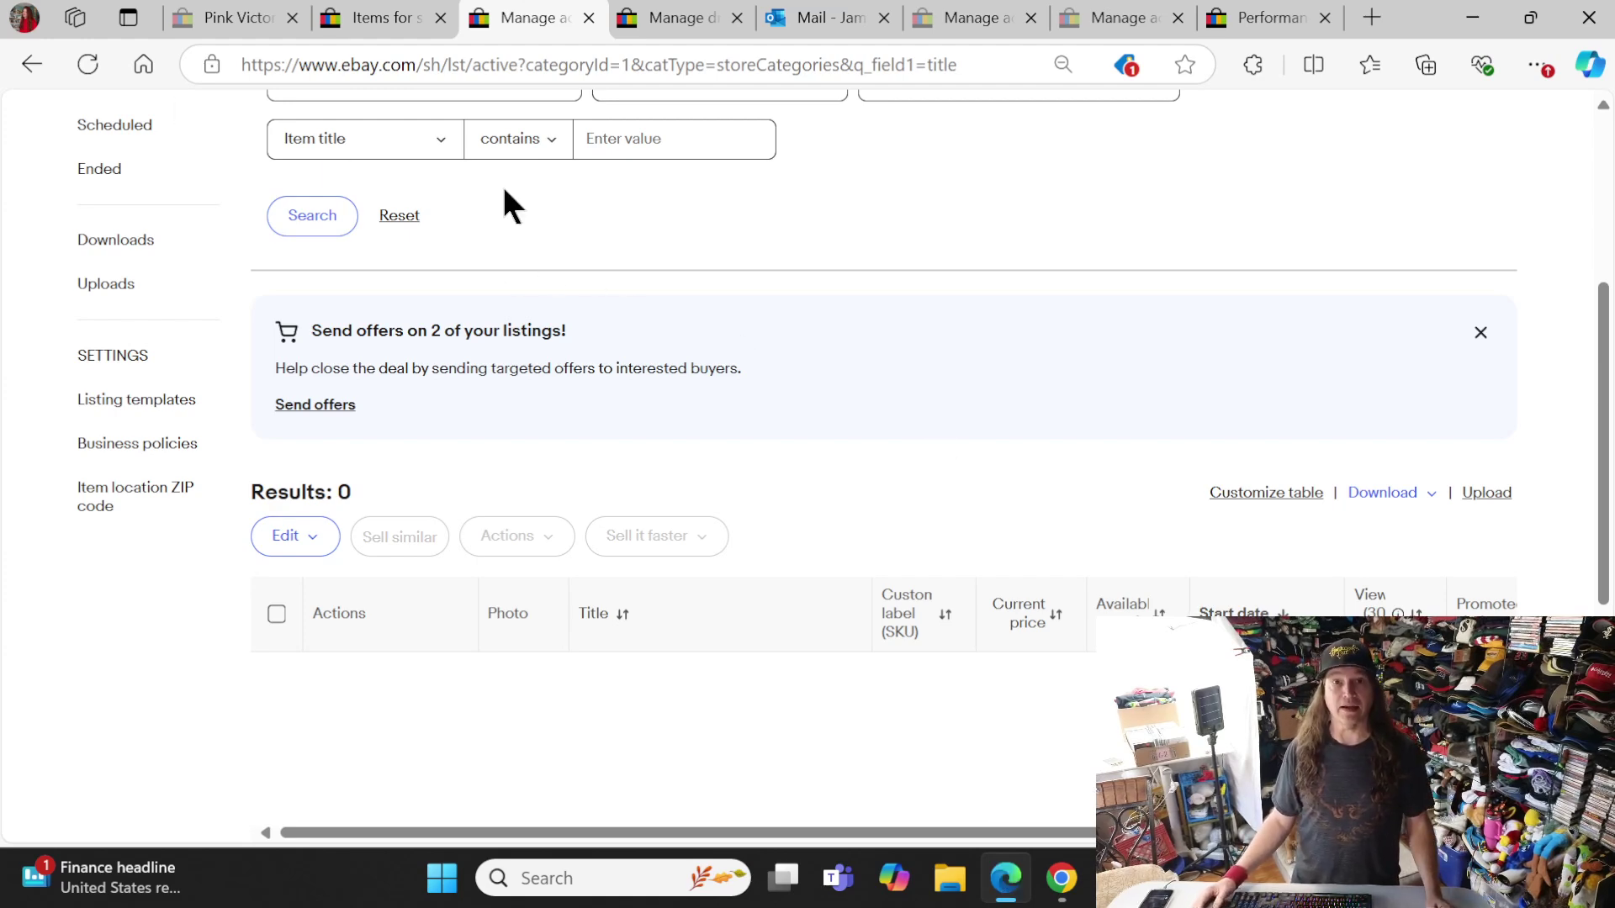
# - Refresh Manage active listings so the 50 relisted T-shirts, totalling $737.68, appear
pyautogui.scroll(5, 504, 206)
pyautogui.moveTo(277, 268)
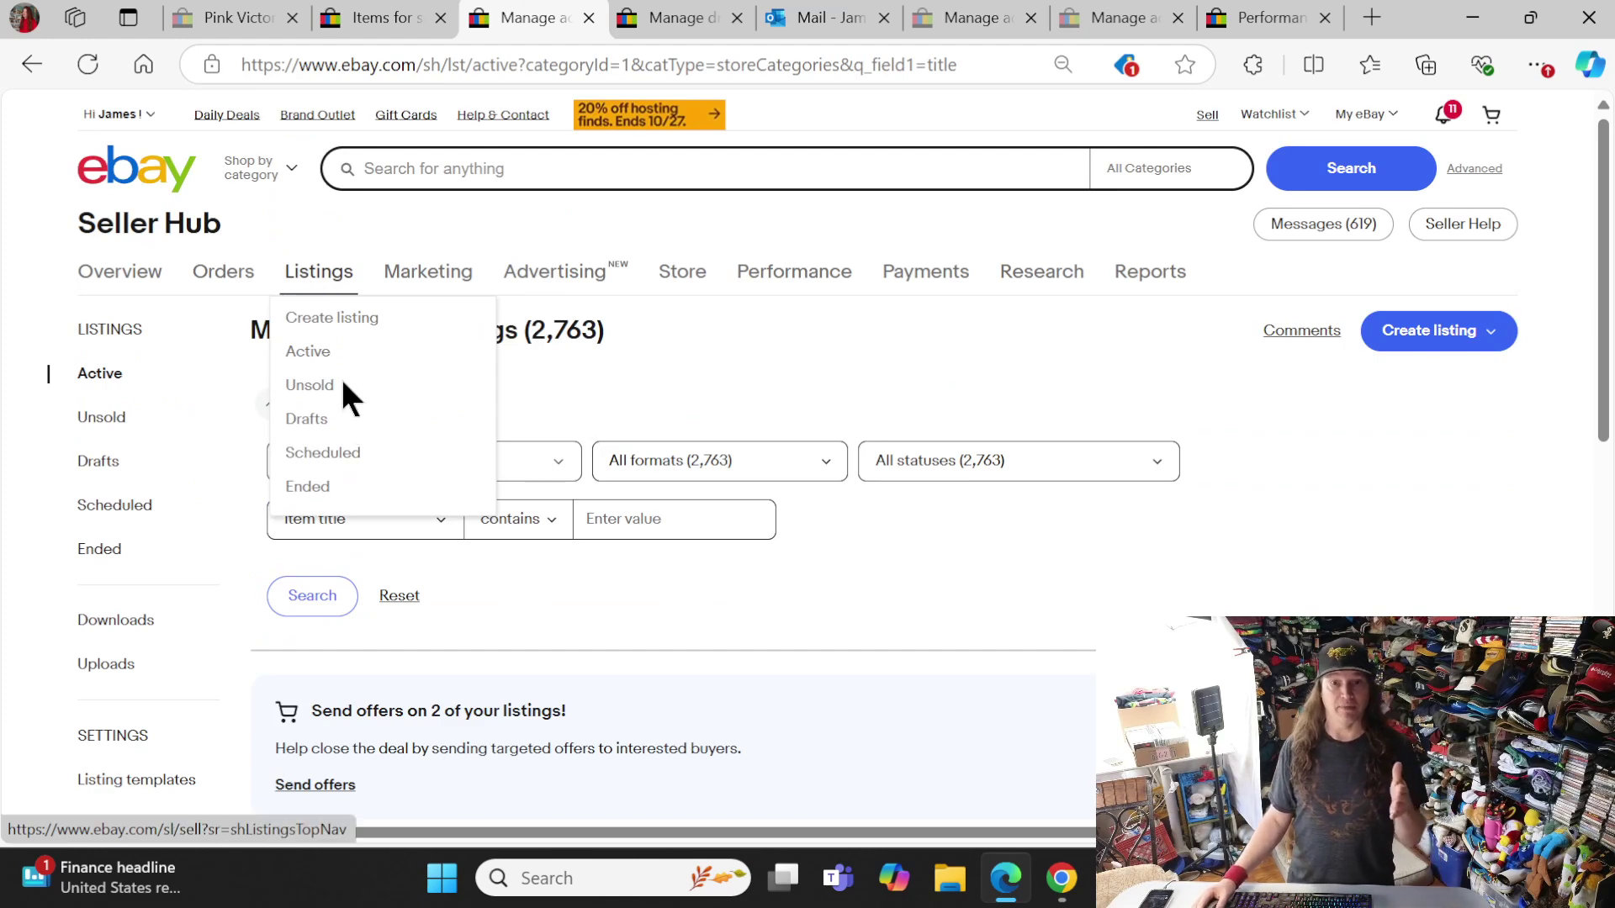
pyautogui.scroll(-2, 434, 389)
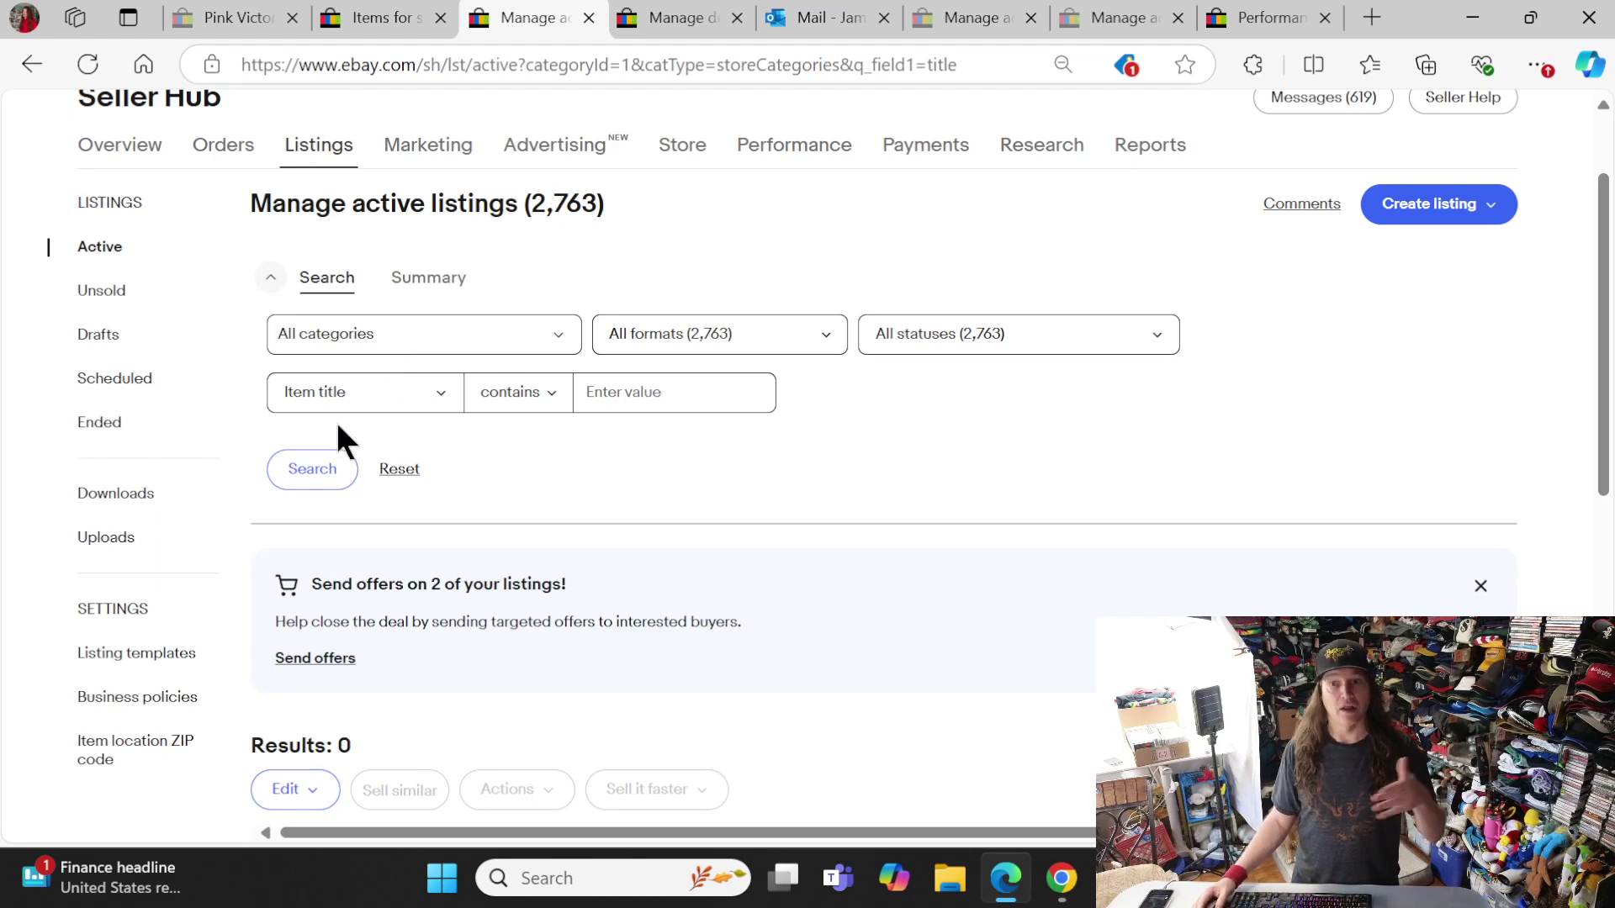
pyautogui.scroll(-3, 558, 420)
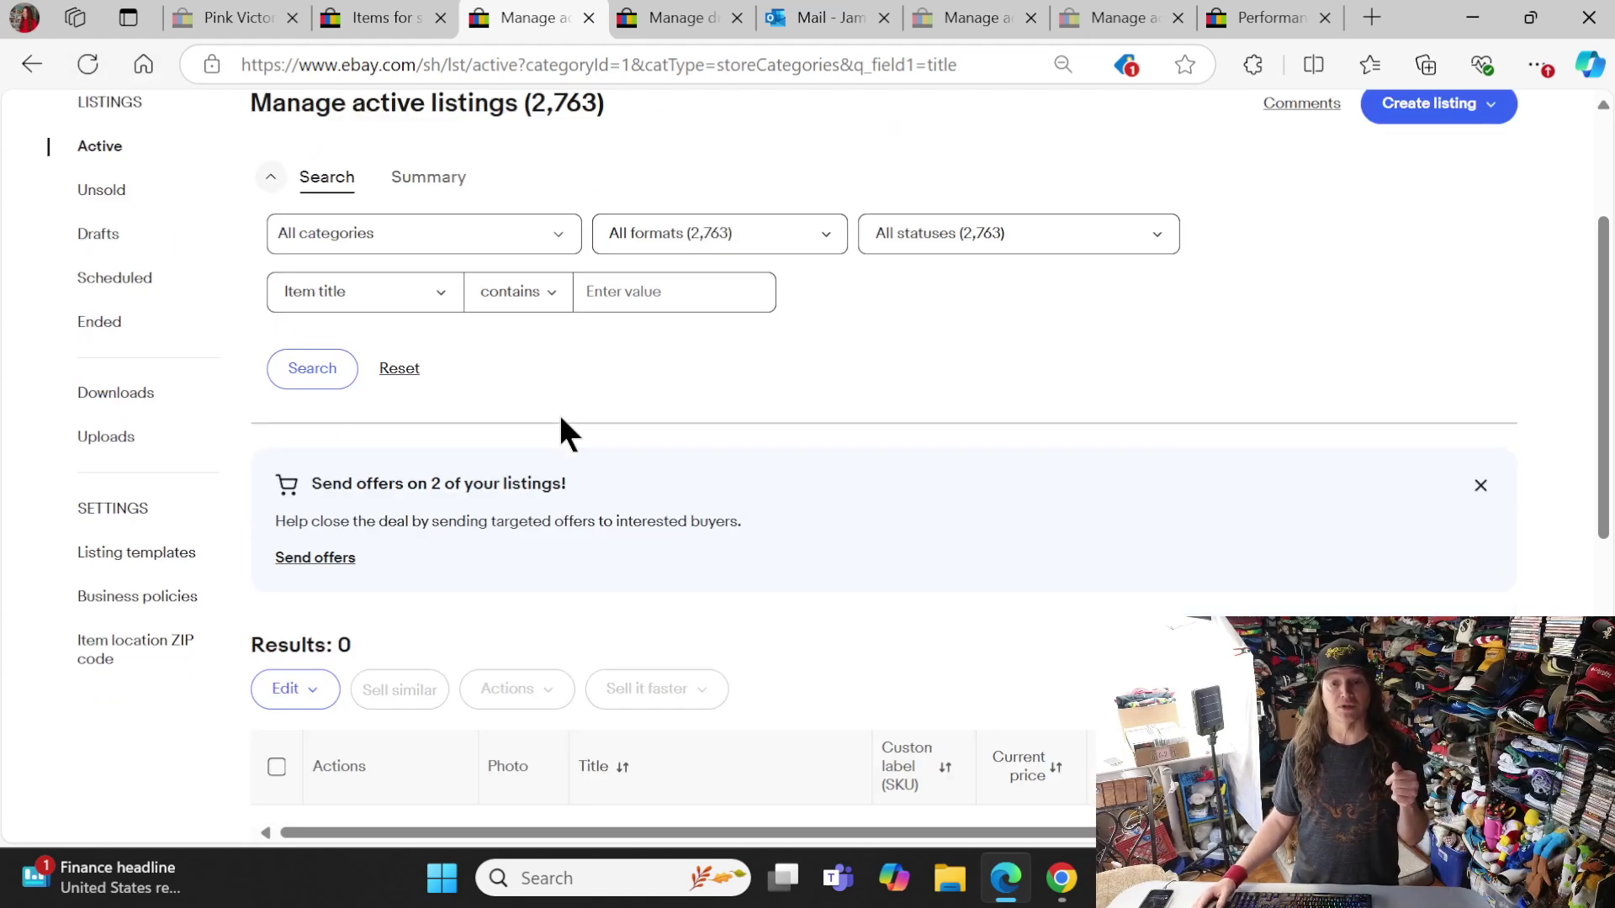
pyautogui.click(87, 59)
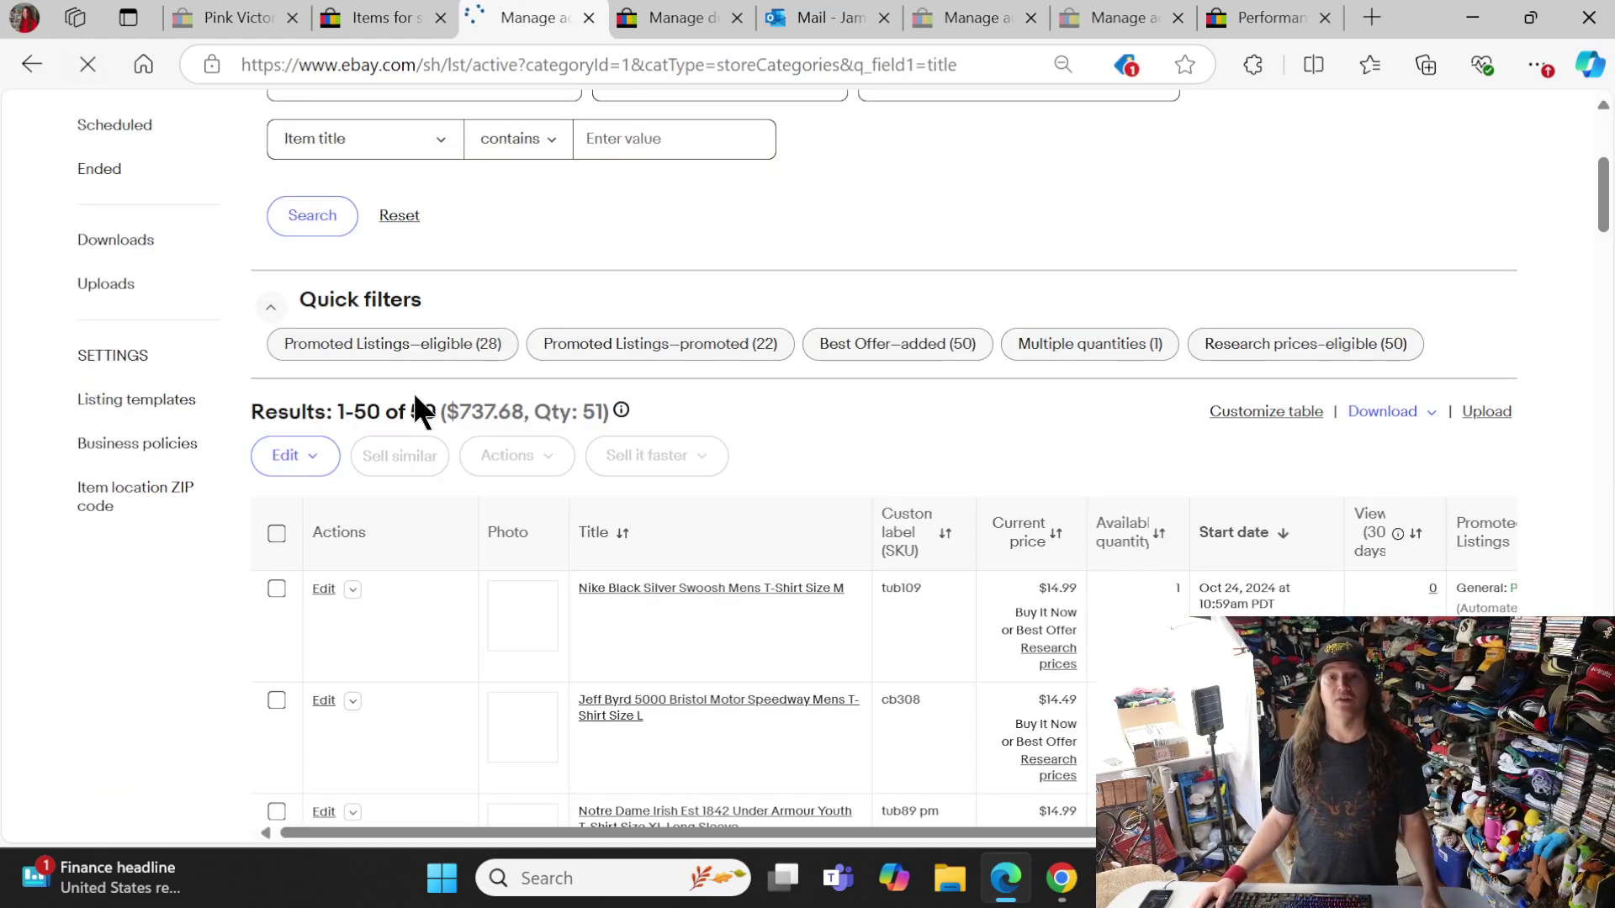
pyautogui.scroll(-3, 256, 403)
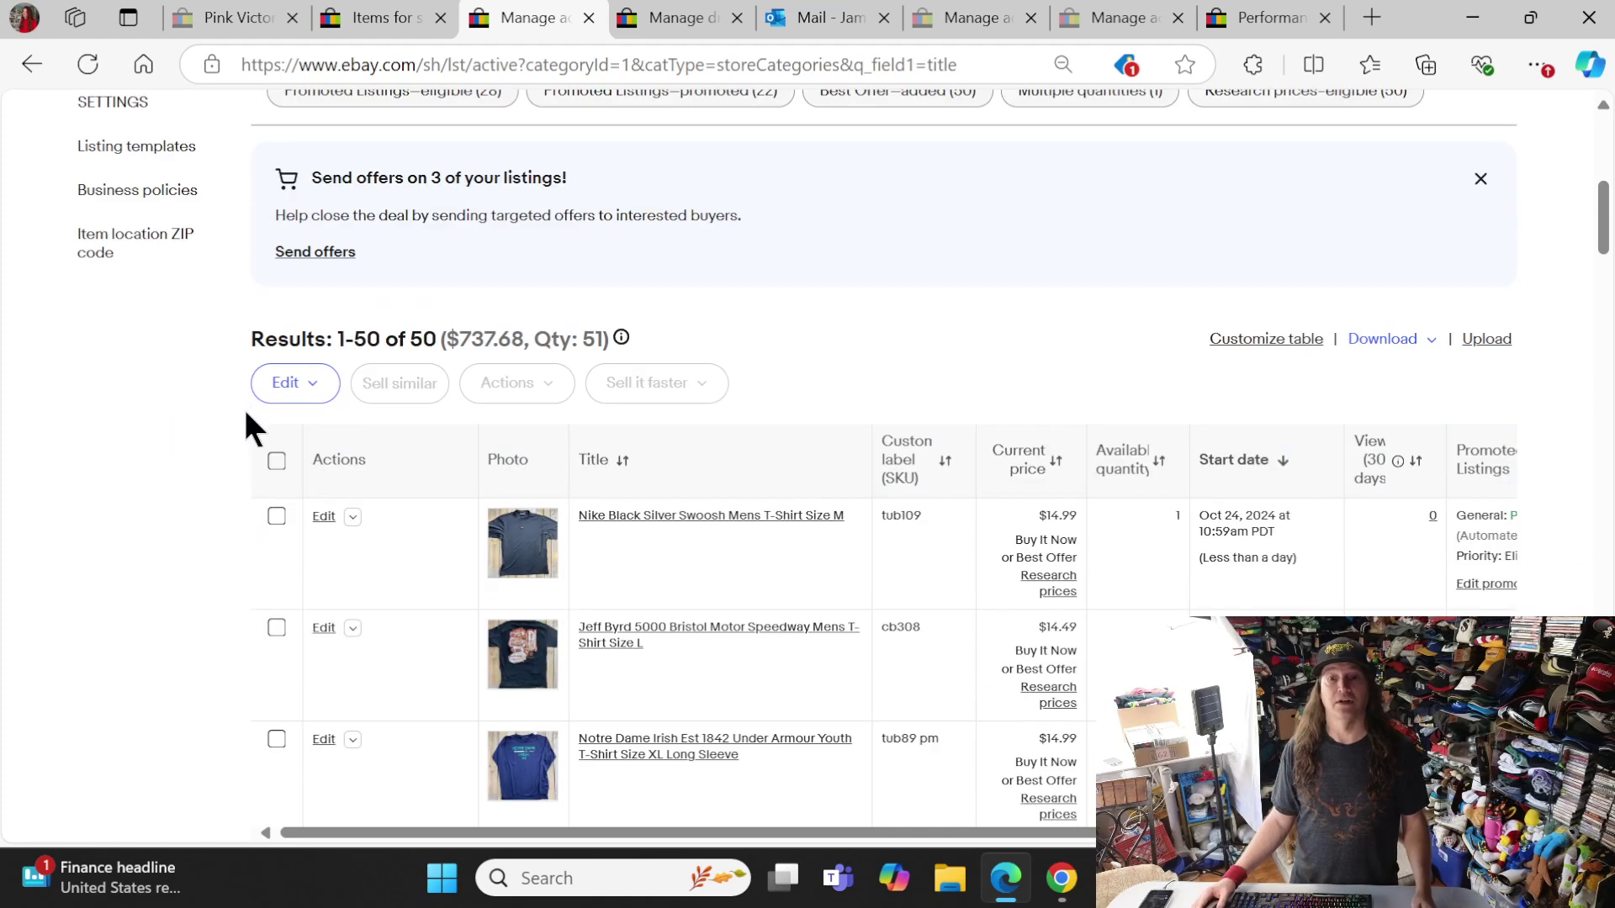
pyautogui.scroll(3, 244, 418)
pyautogui.scroll(-3, 255, 427)
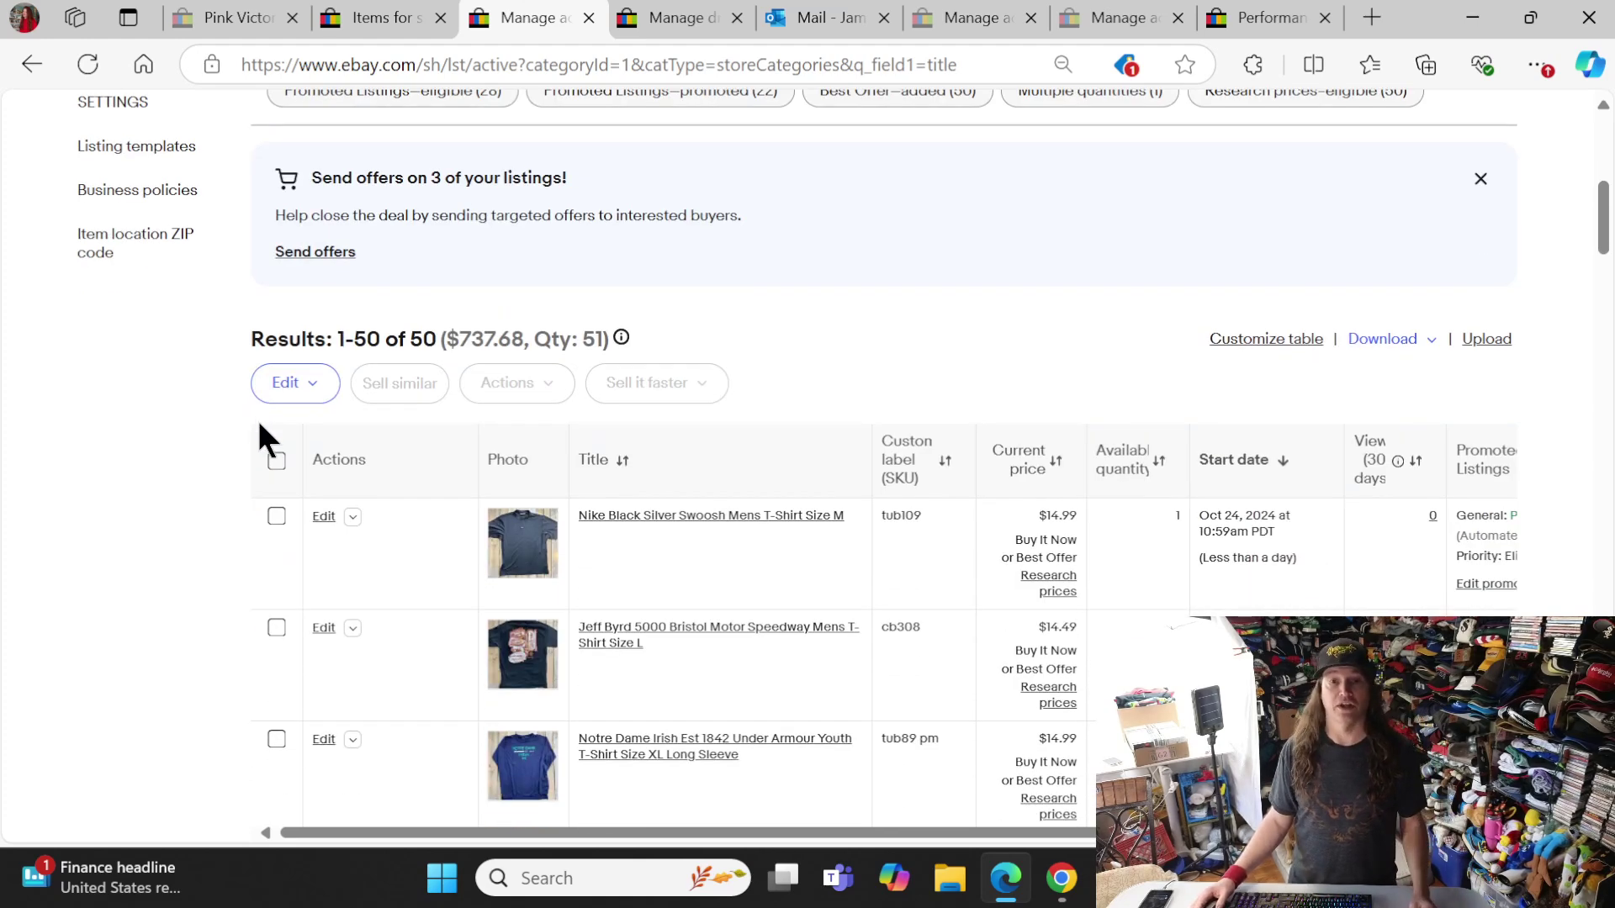
pyautogui.scroll(-2, 214, 357)
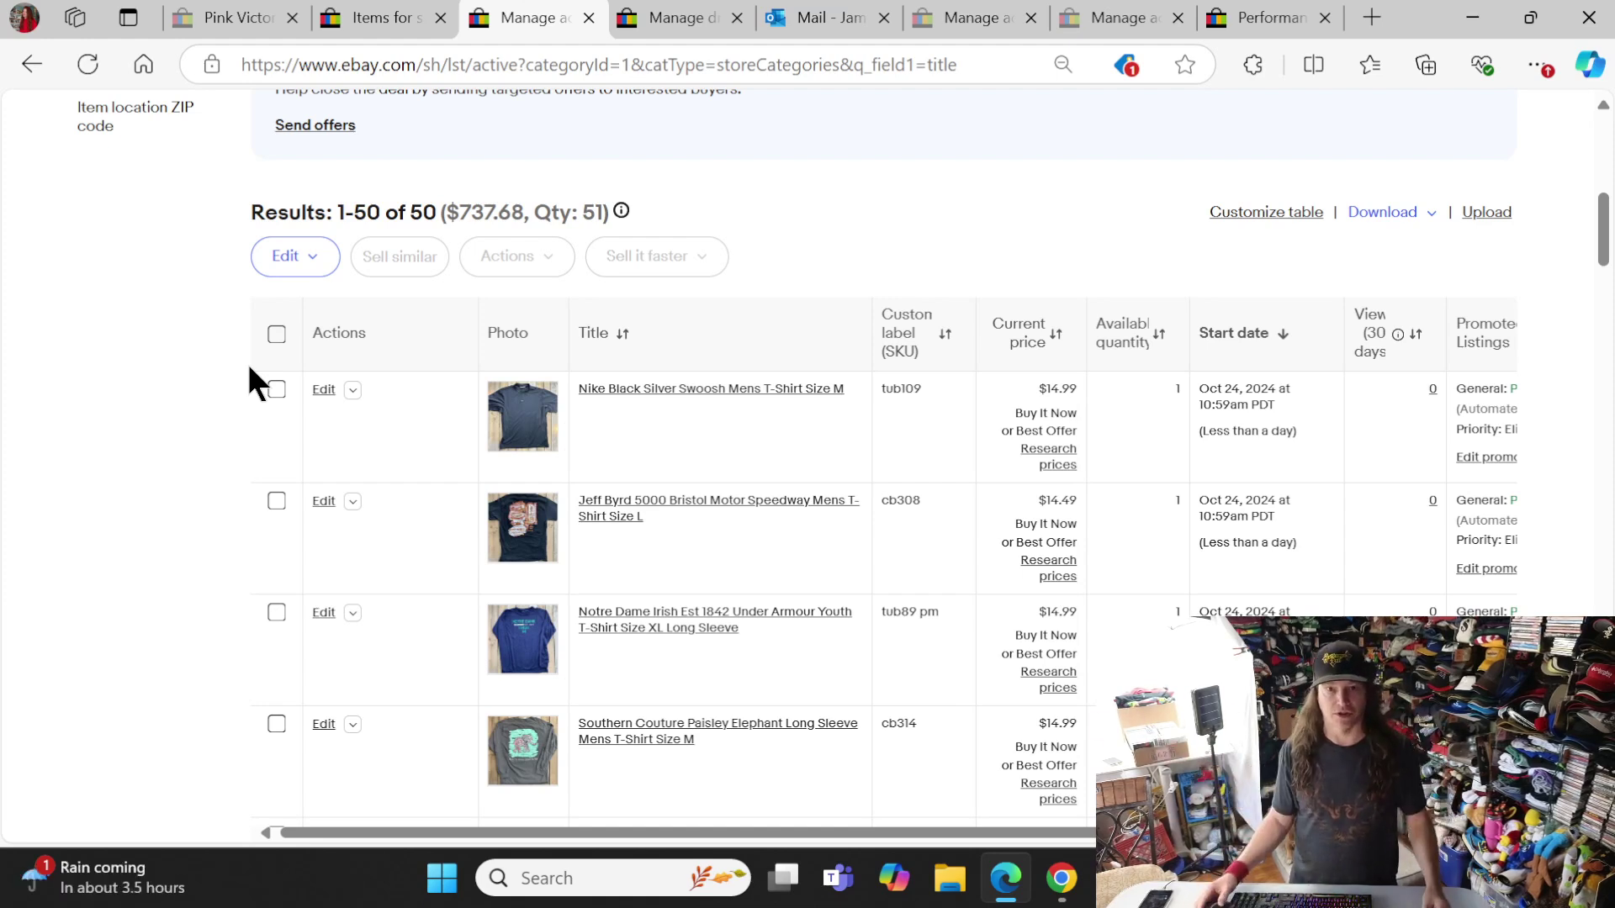
# - Select all 50 listings and start a bulk edit of the shipping policy
pyautogui.click(276, 333)
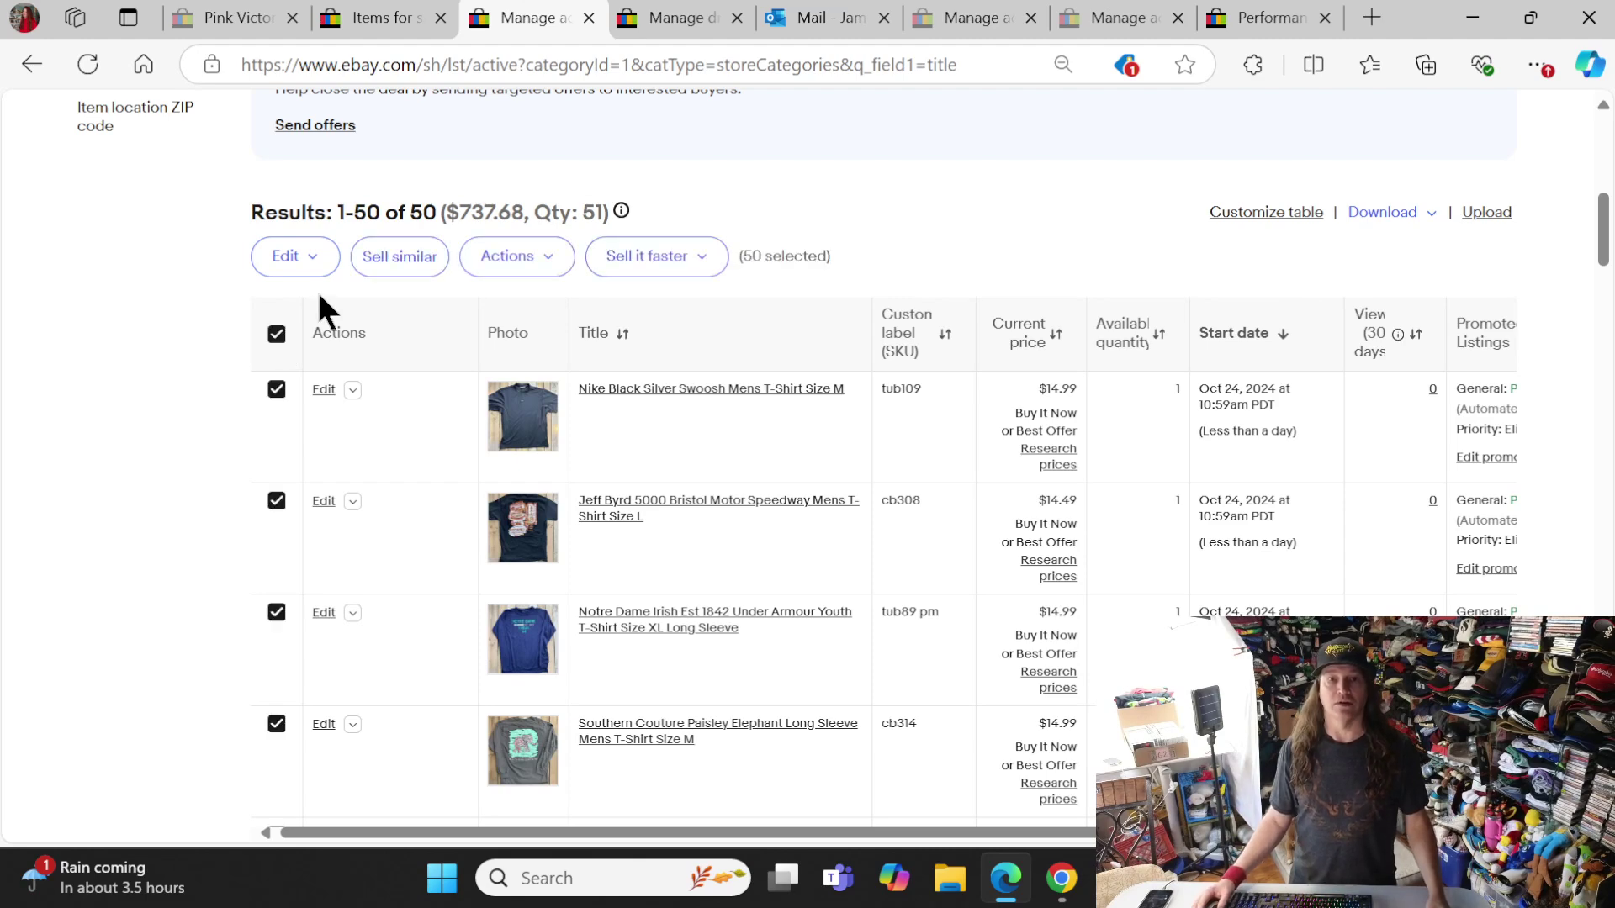
pyautogui.click(310, 262)
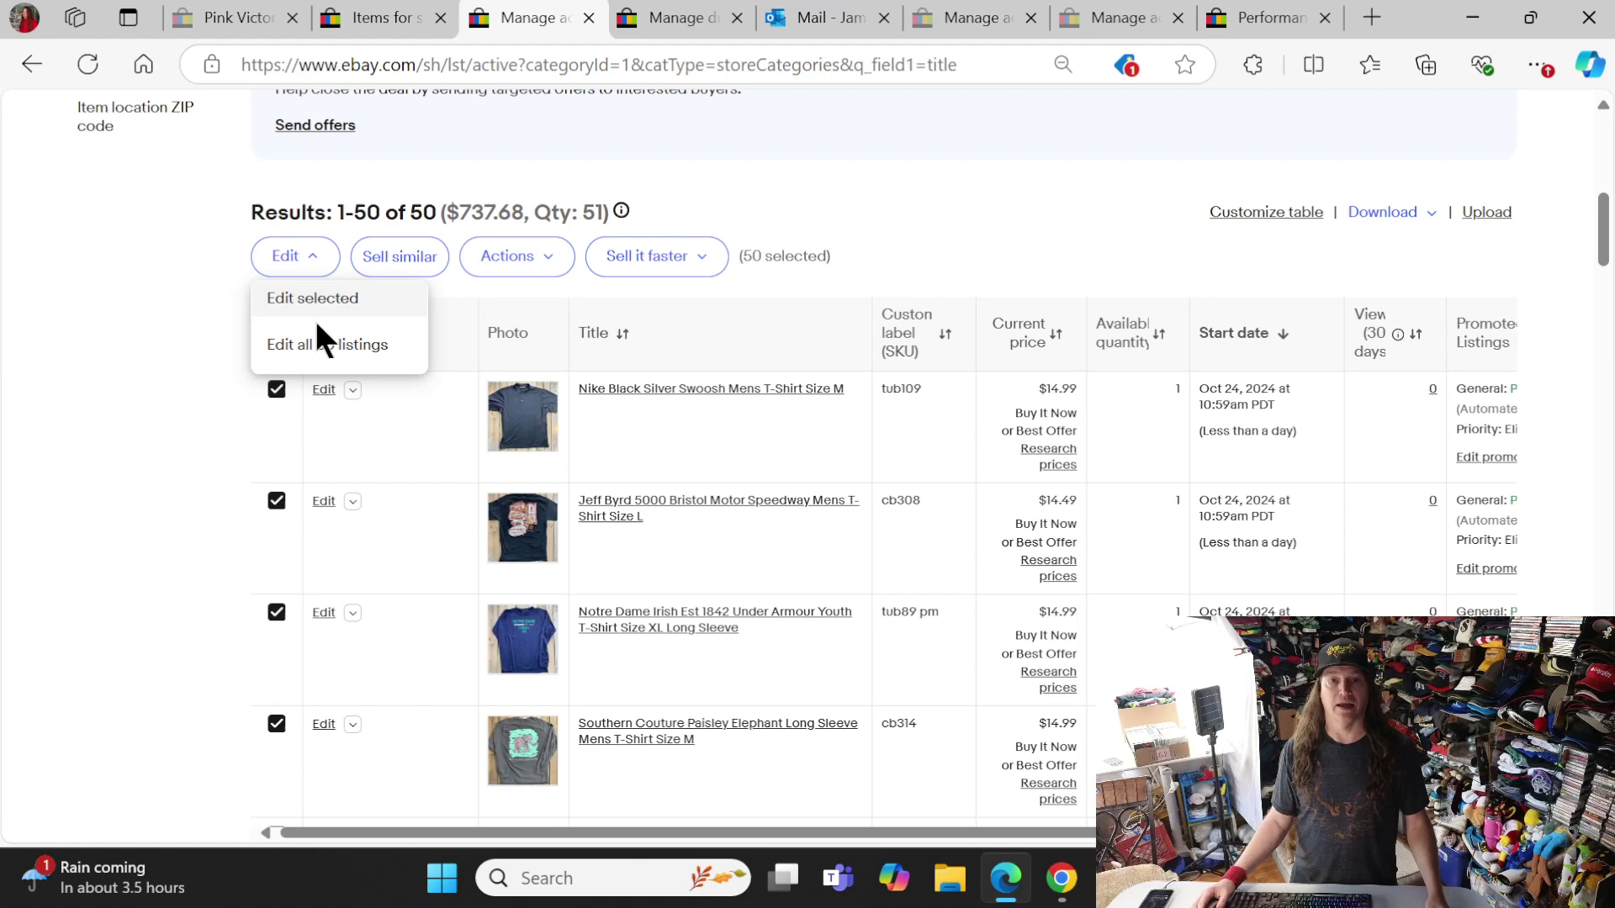
pyautogui.click(314, 346)
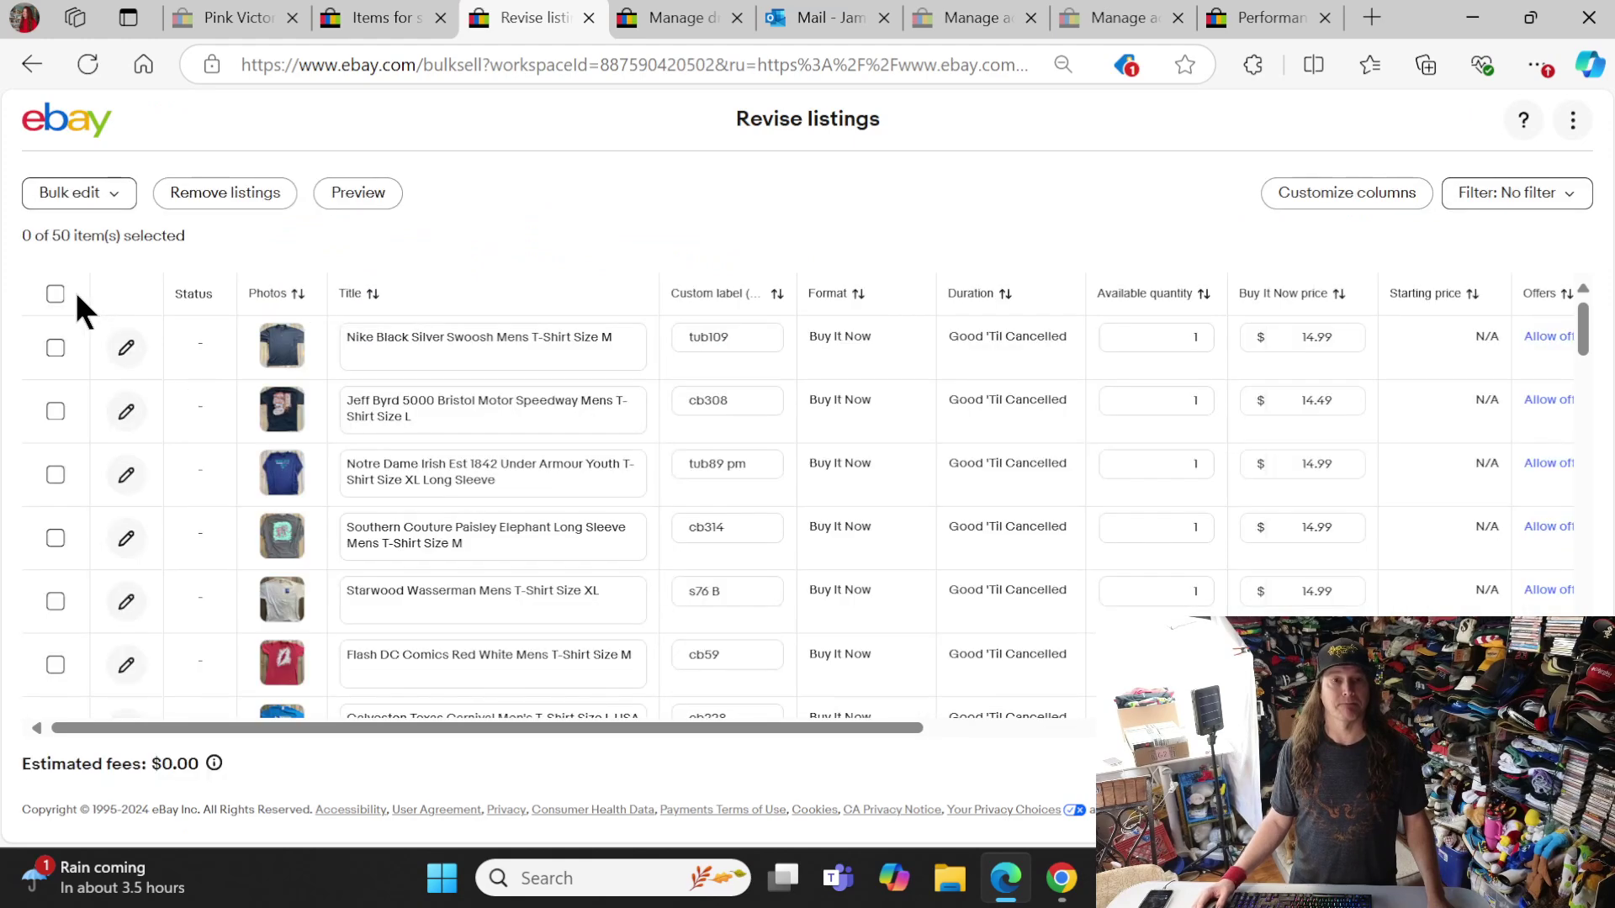
pyautogui.click(54, 293)
pyautogui.click(78, 190)
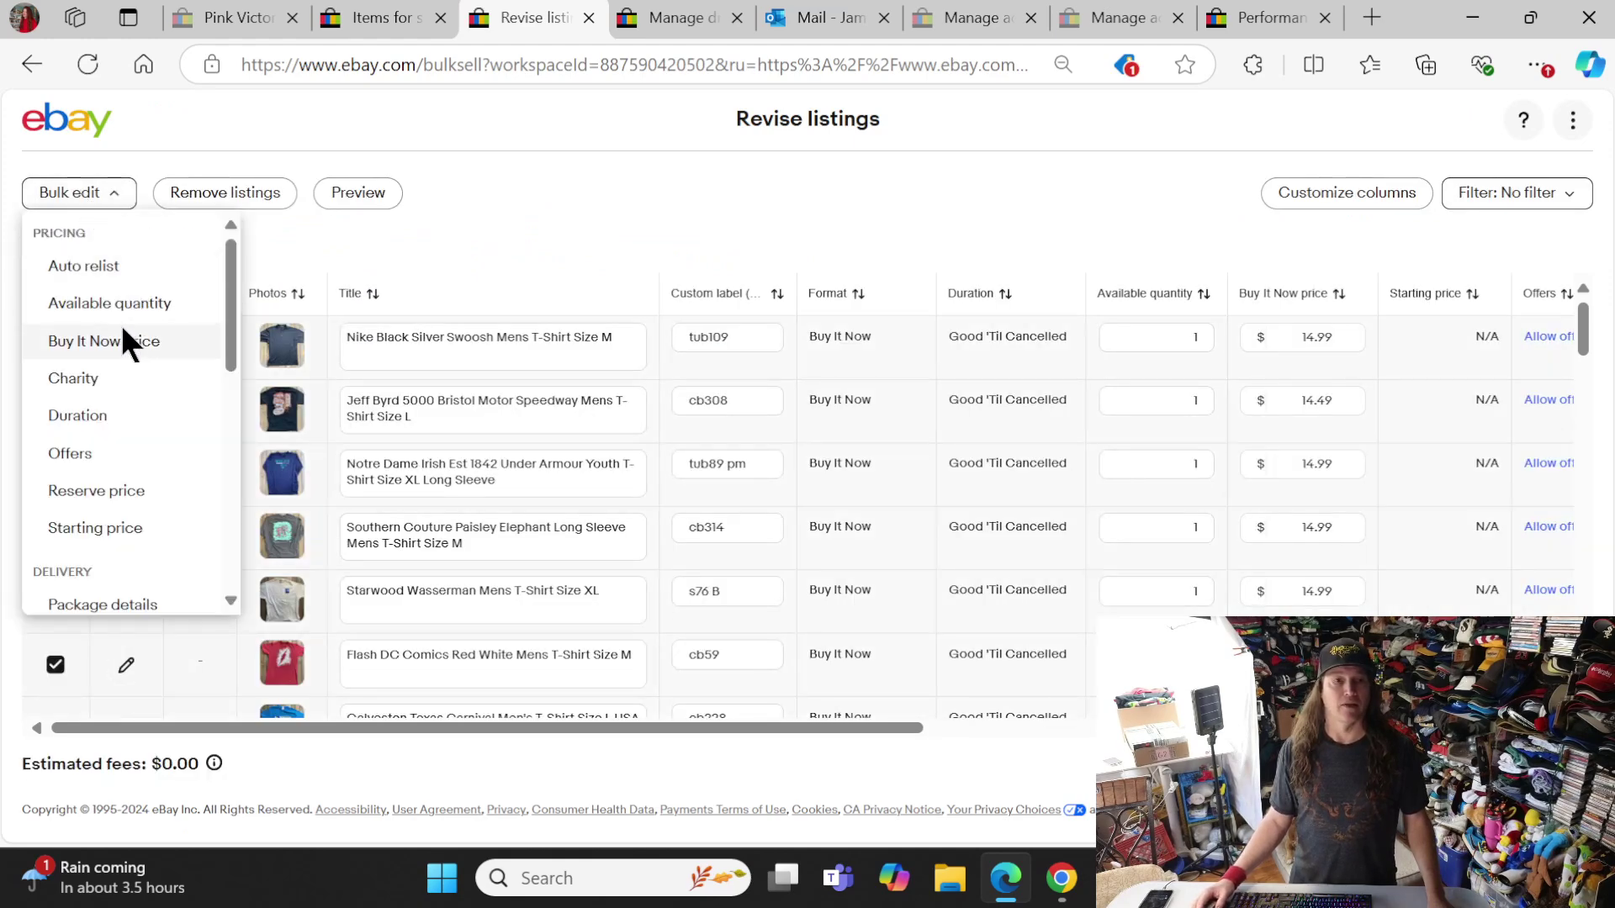
pyautogui.scroll(-3, 105, 404)
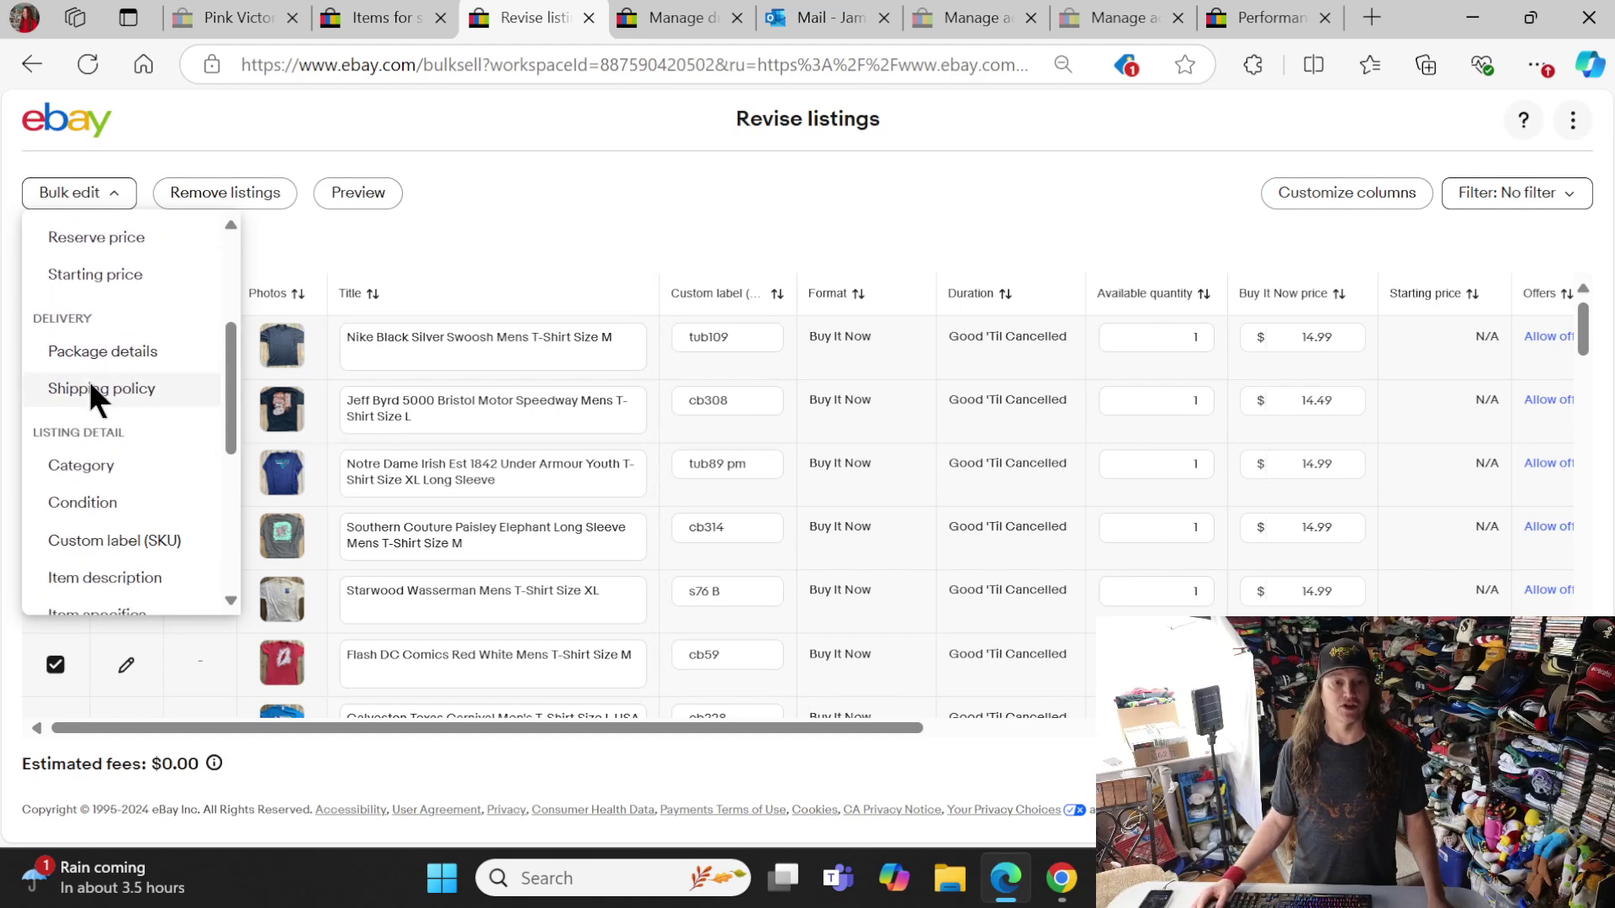
pyautogui.click(89, 387)
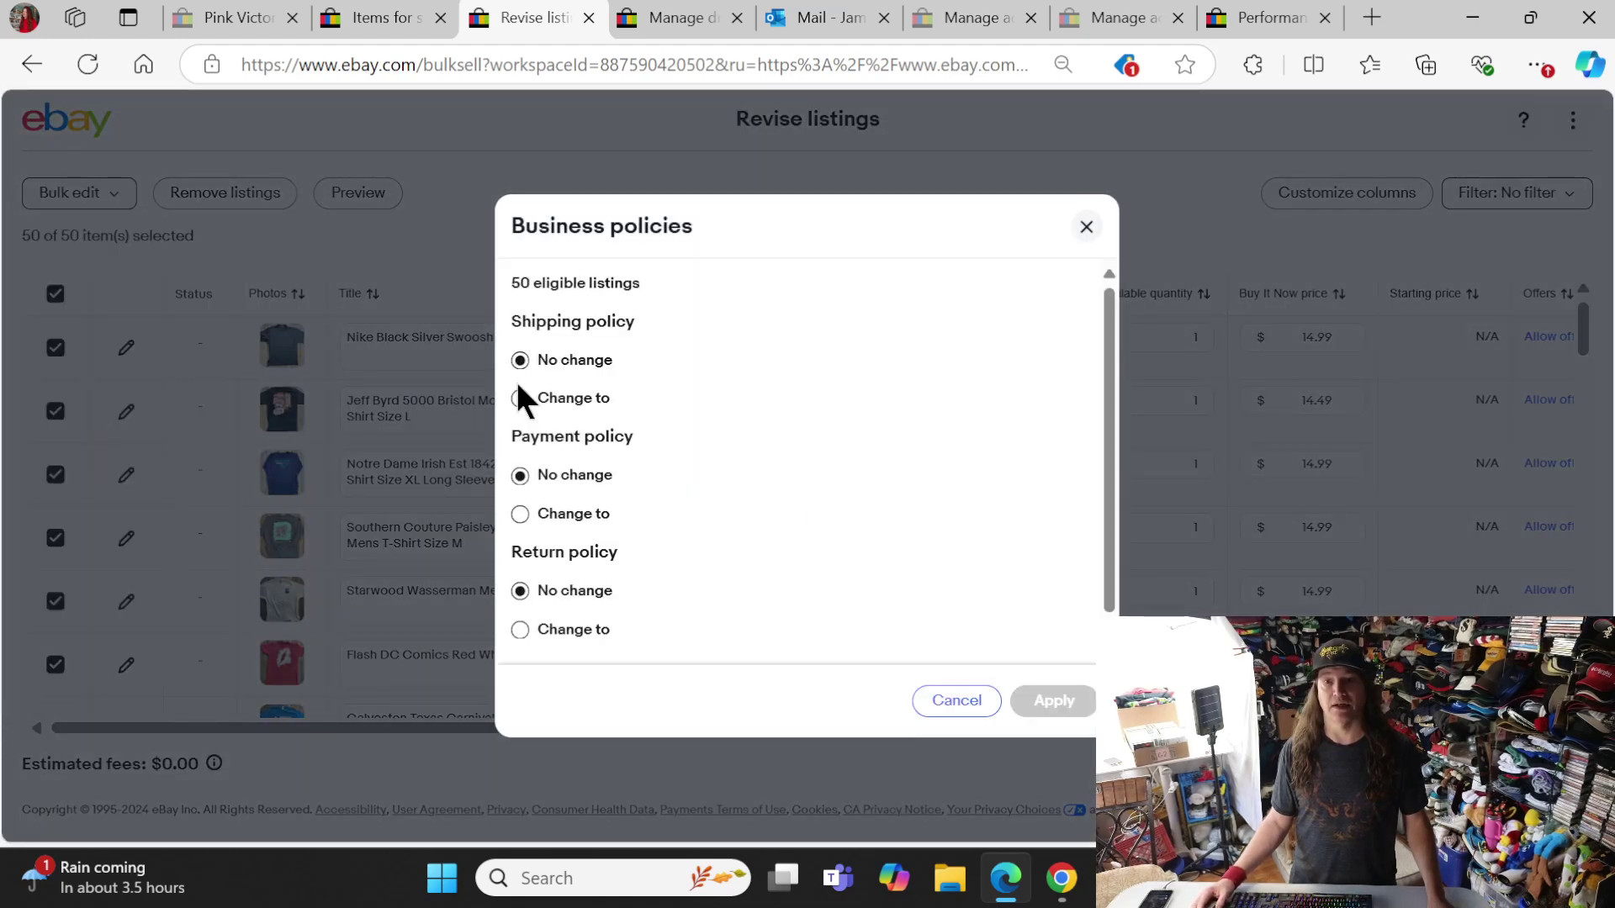
# - Change the shipping policy to T-Shirt, save, and apply it to all 50 listings
pyautogui.click(519, 398)
pyautogui.click(629, 464)
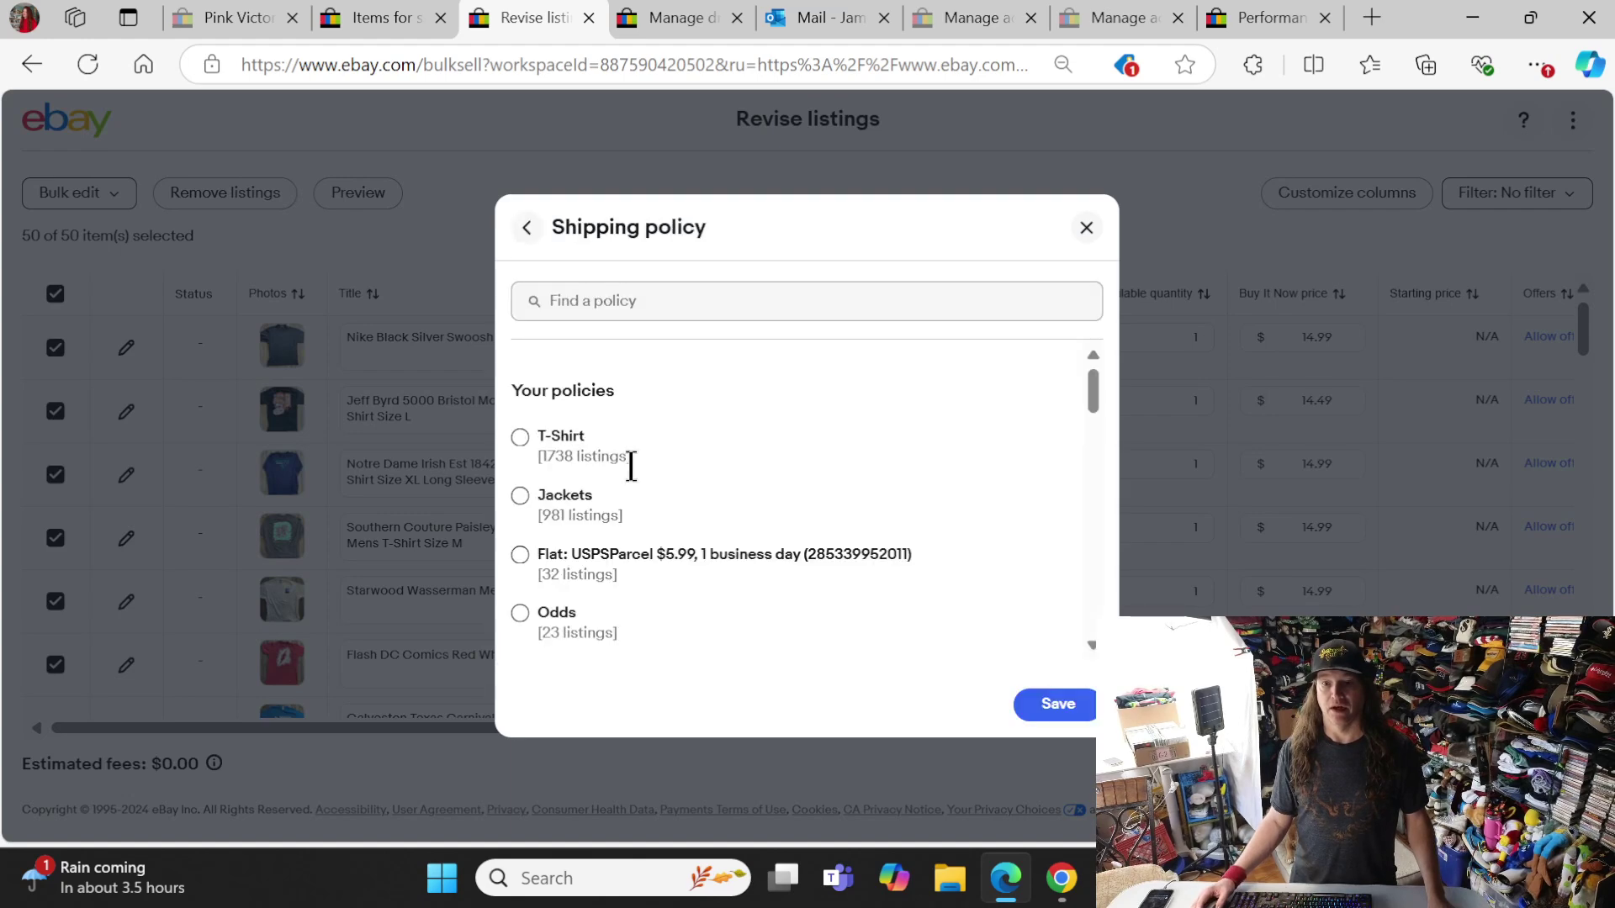
pyautogui.scroll(-6, 630, 466)
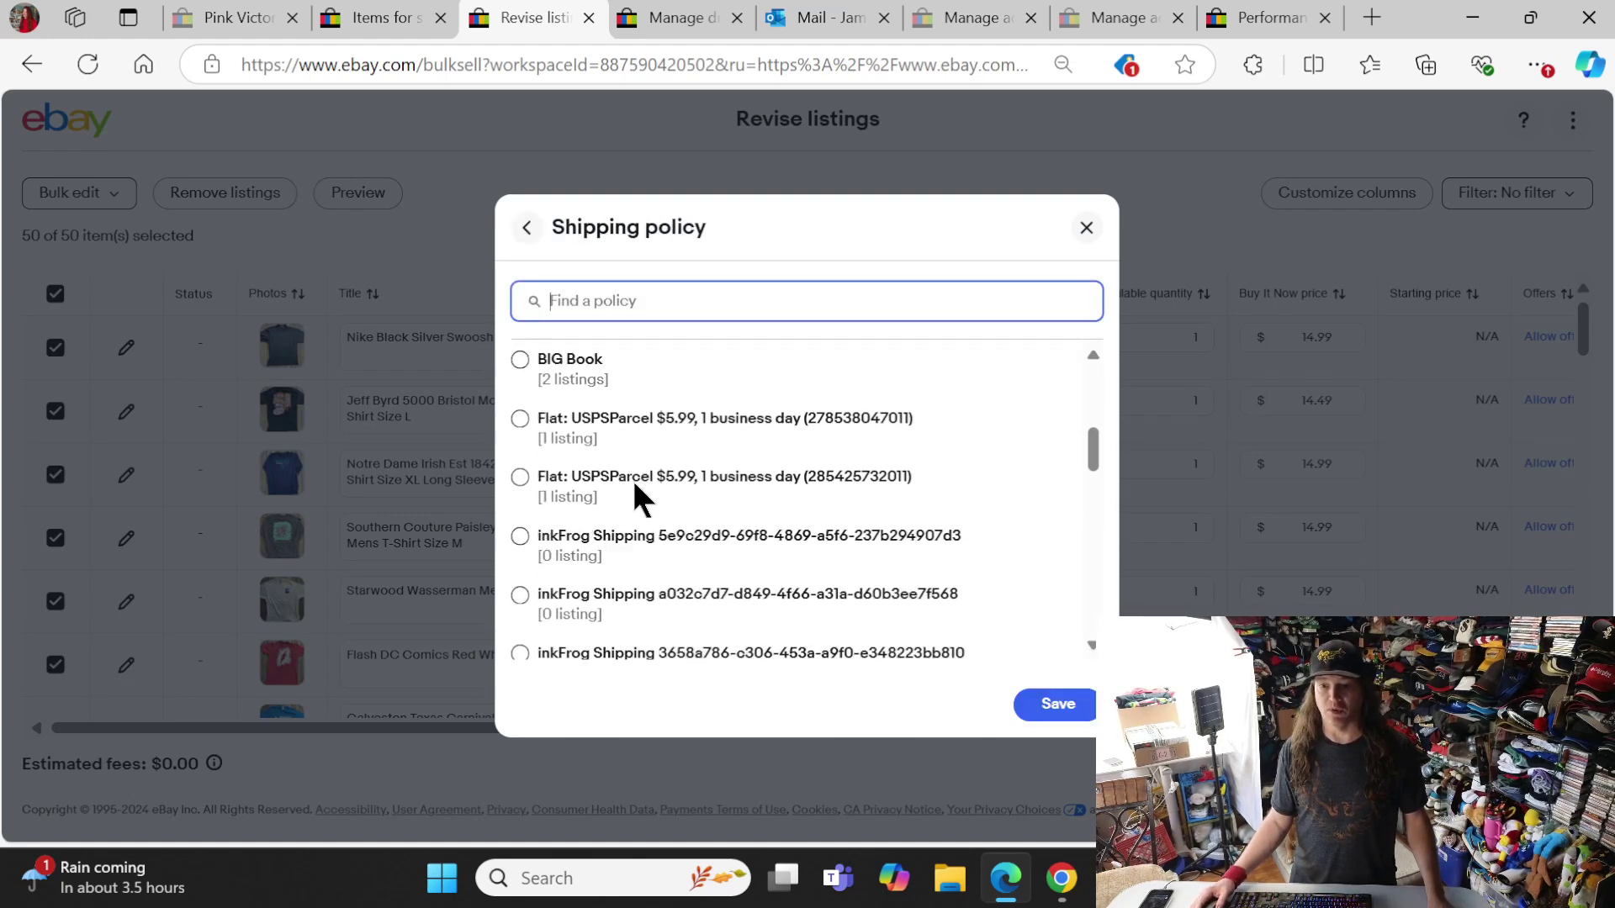
pyautogui.scroll(-1, 633, 481)
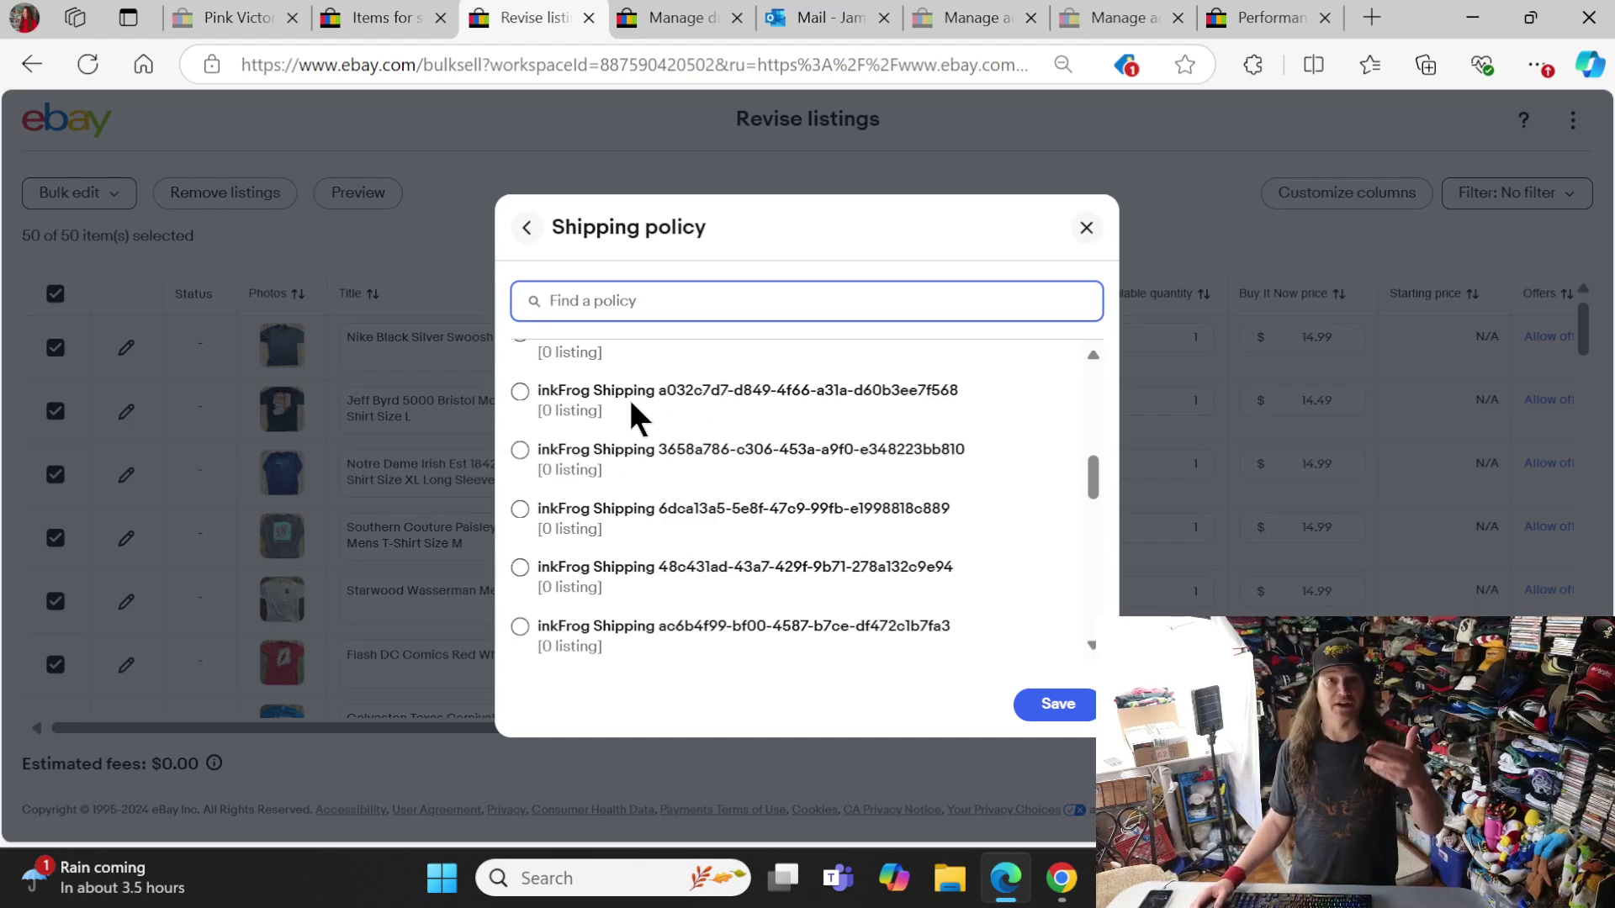
pyautogui.scroll(7, 629, 396)
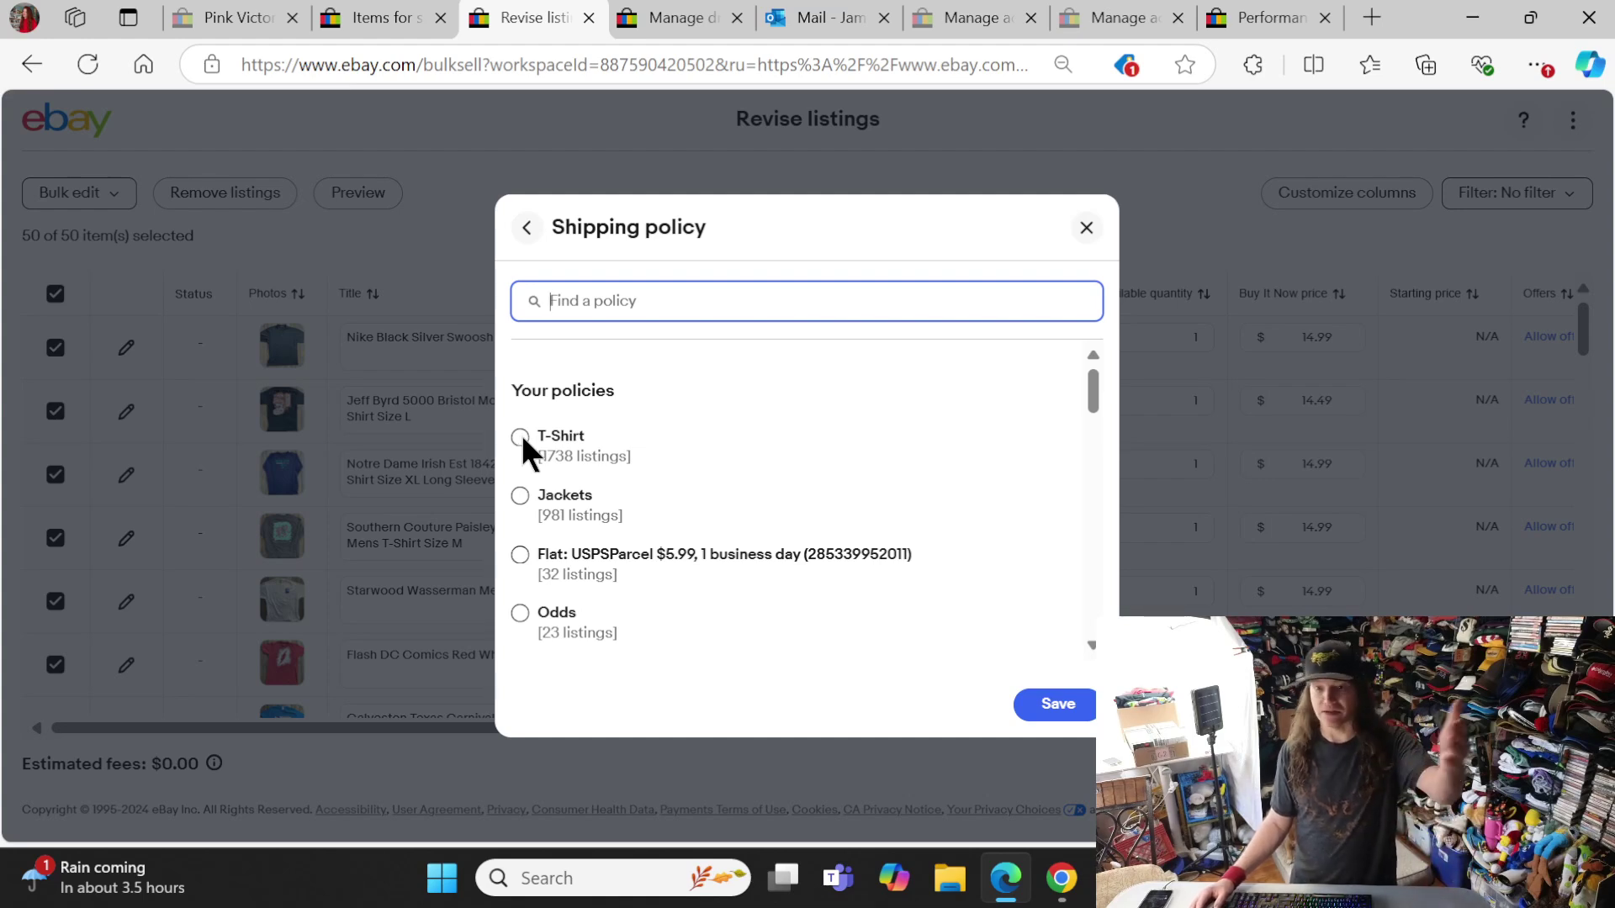
pyautogui.click(522, 436)
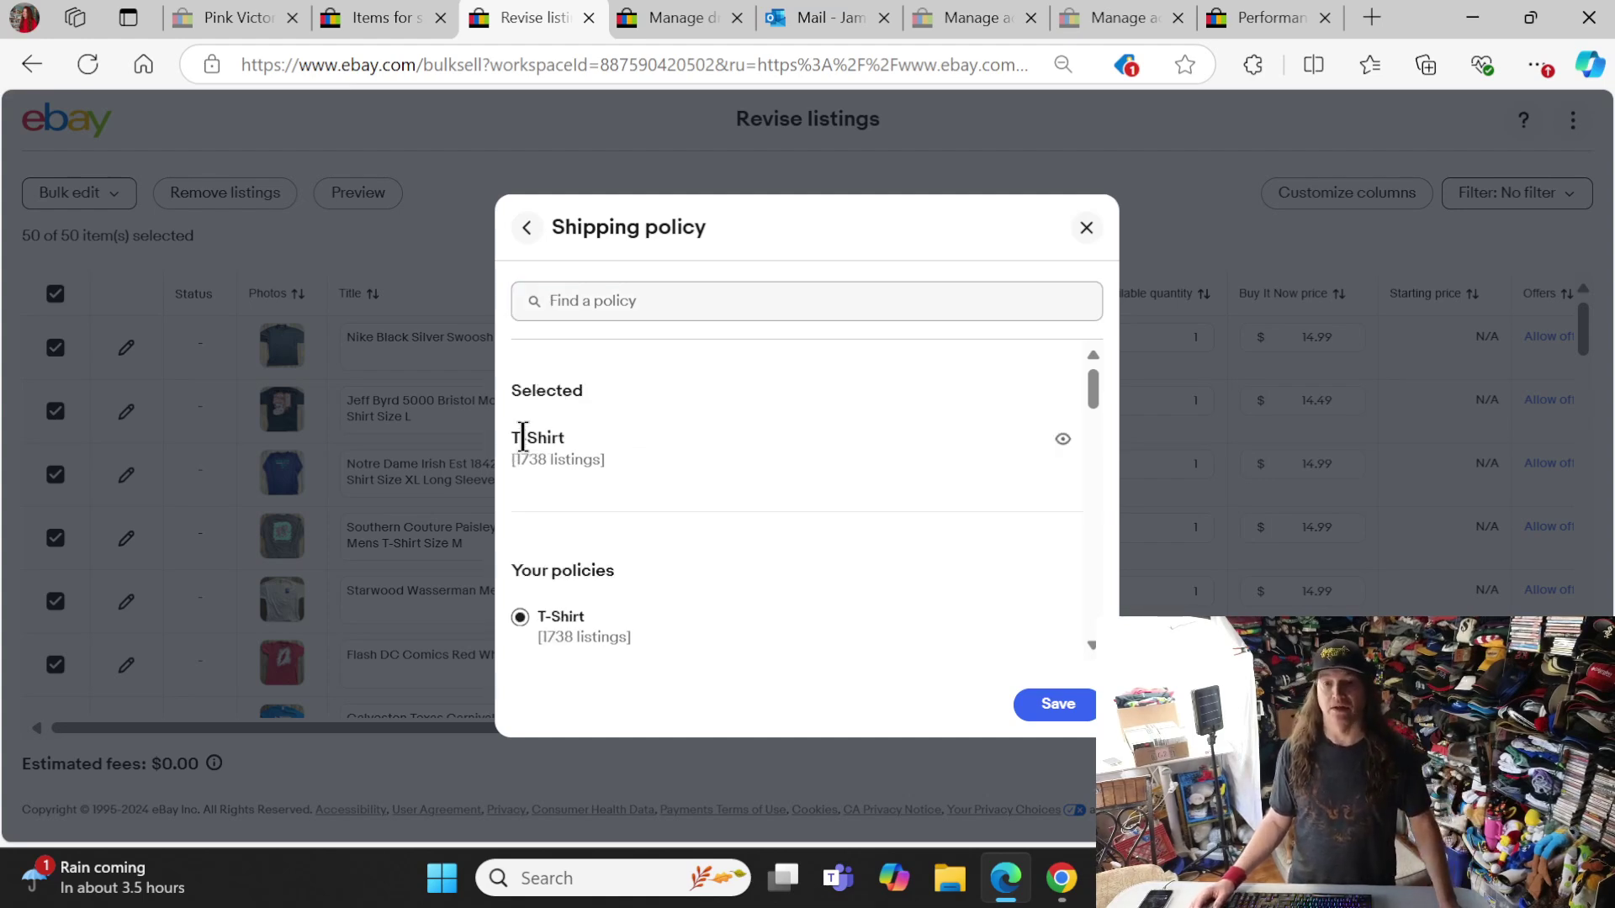
pyautogui.click(1049, 704)
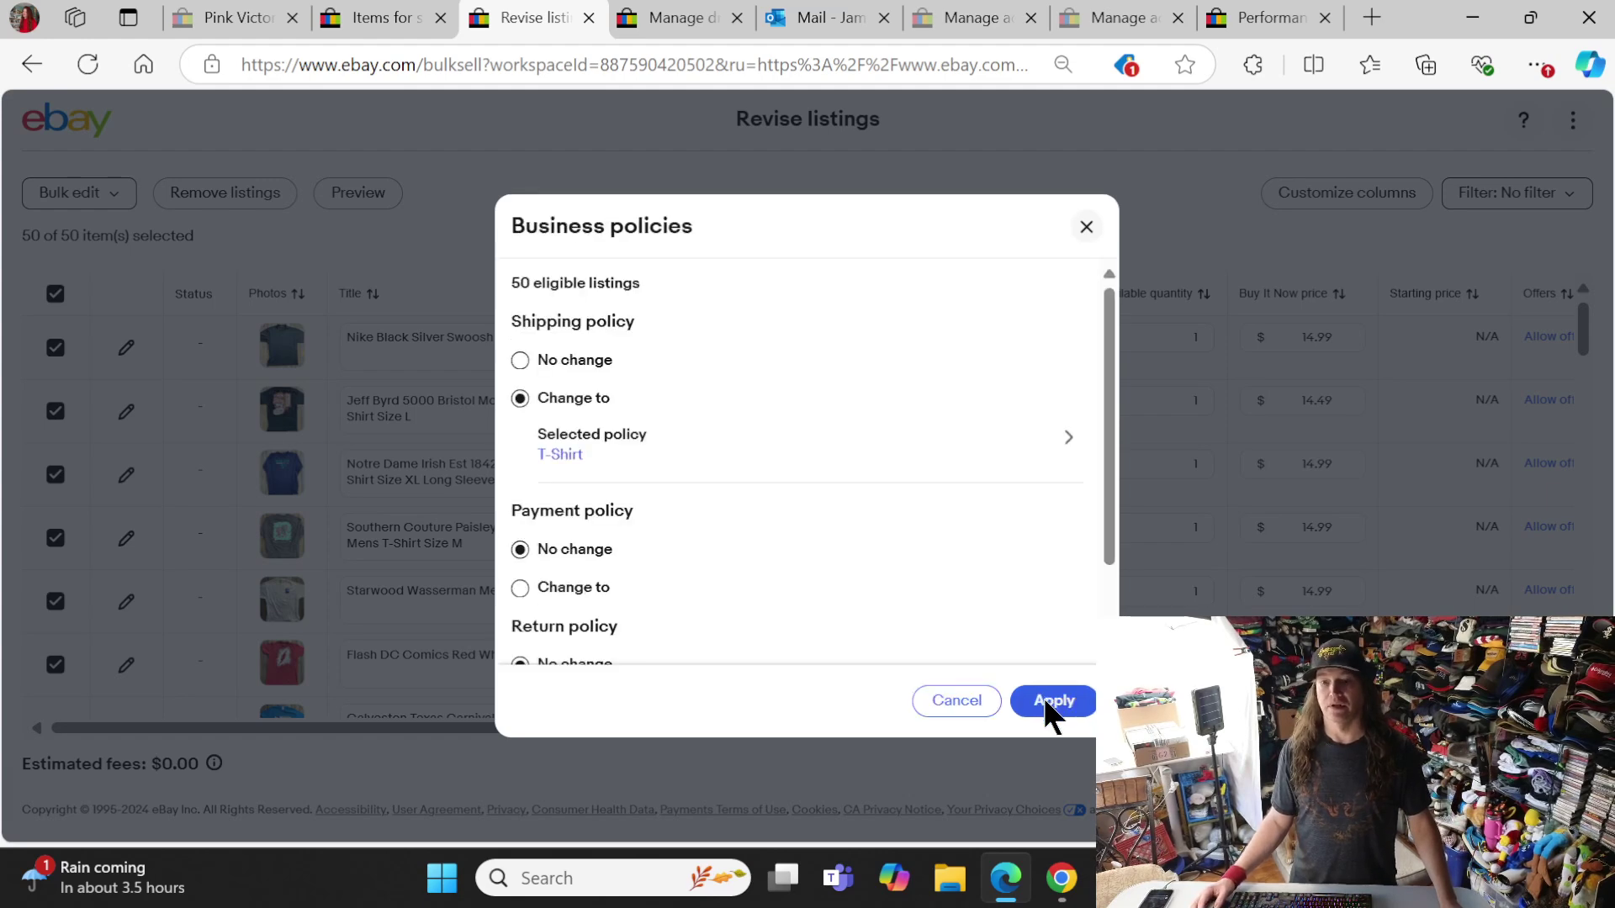
pyautogui.click(1046, 703)
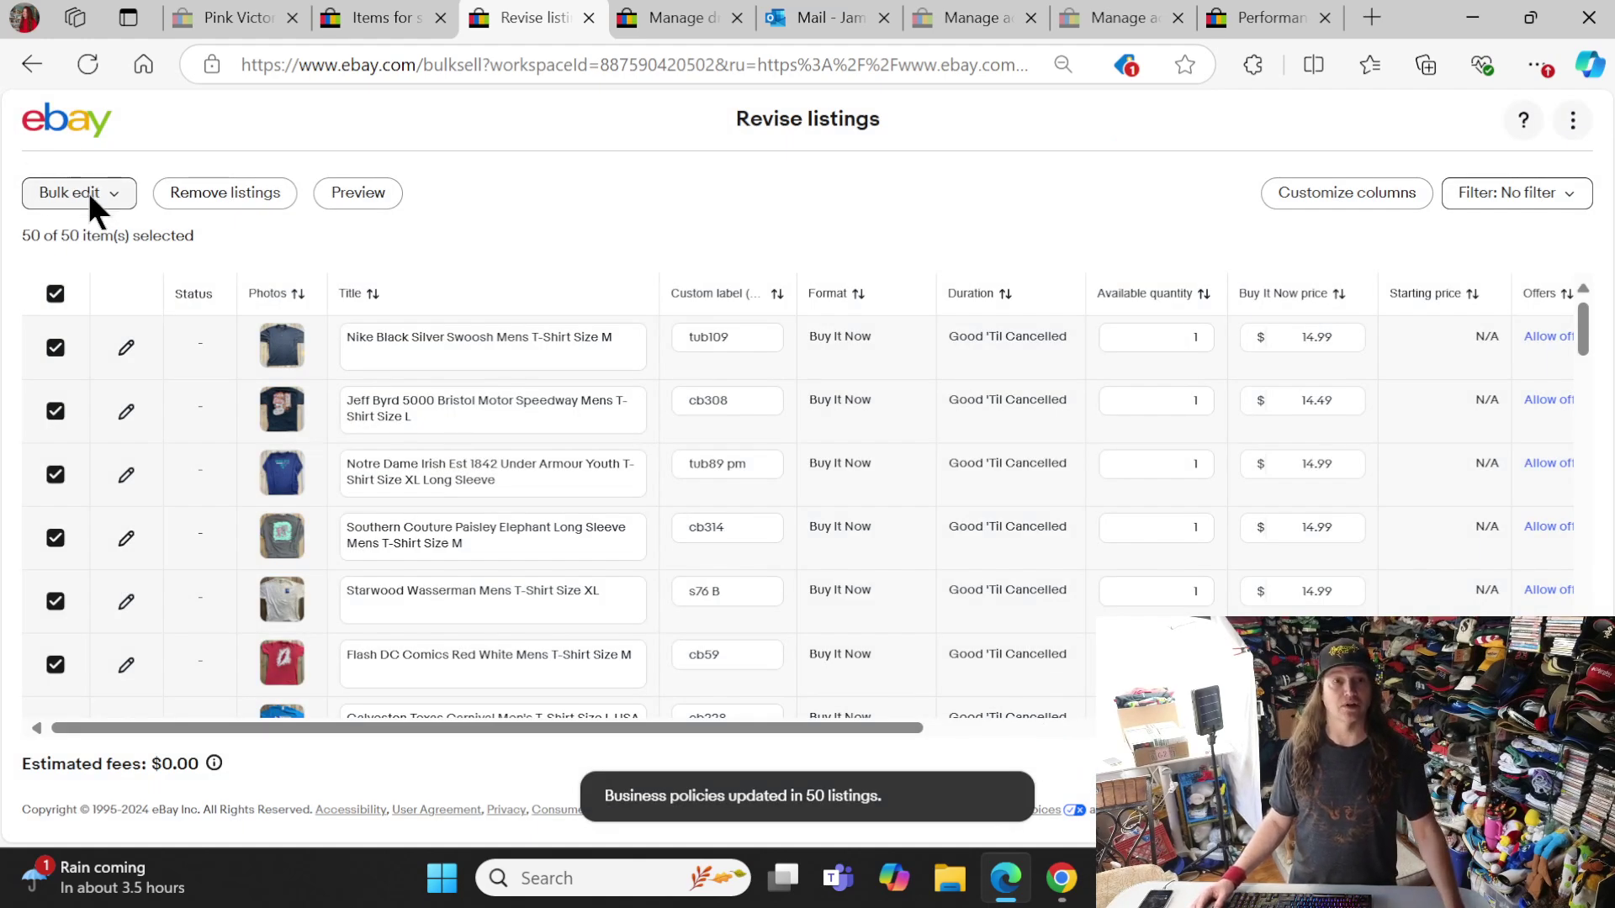
# - Bulk-change the primary store category of all 50 listings to T-Shirts and apply it
pyautogui.click(87, 192)
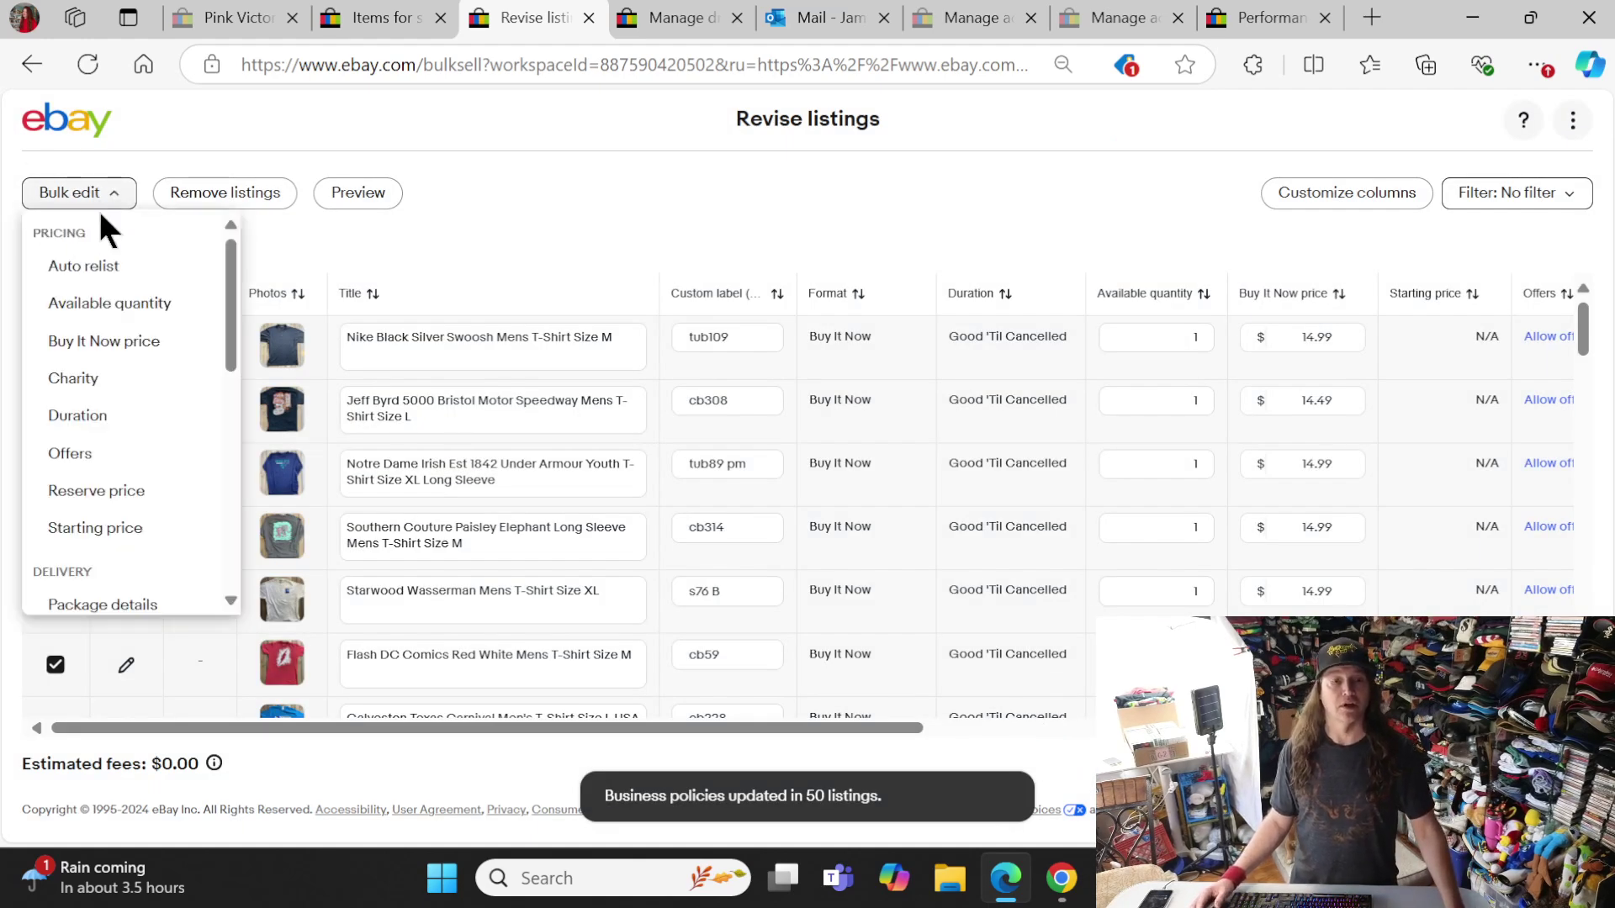
pyautogui.scroll(-3, 124, 379)
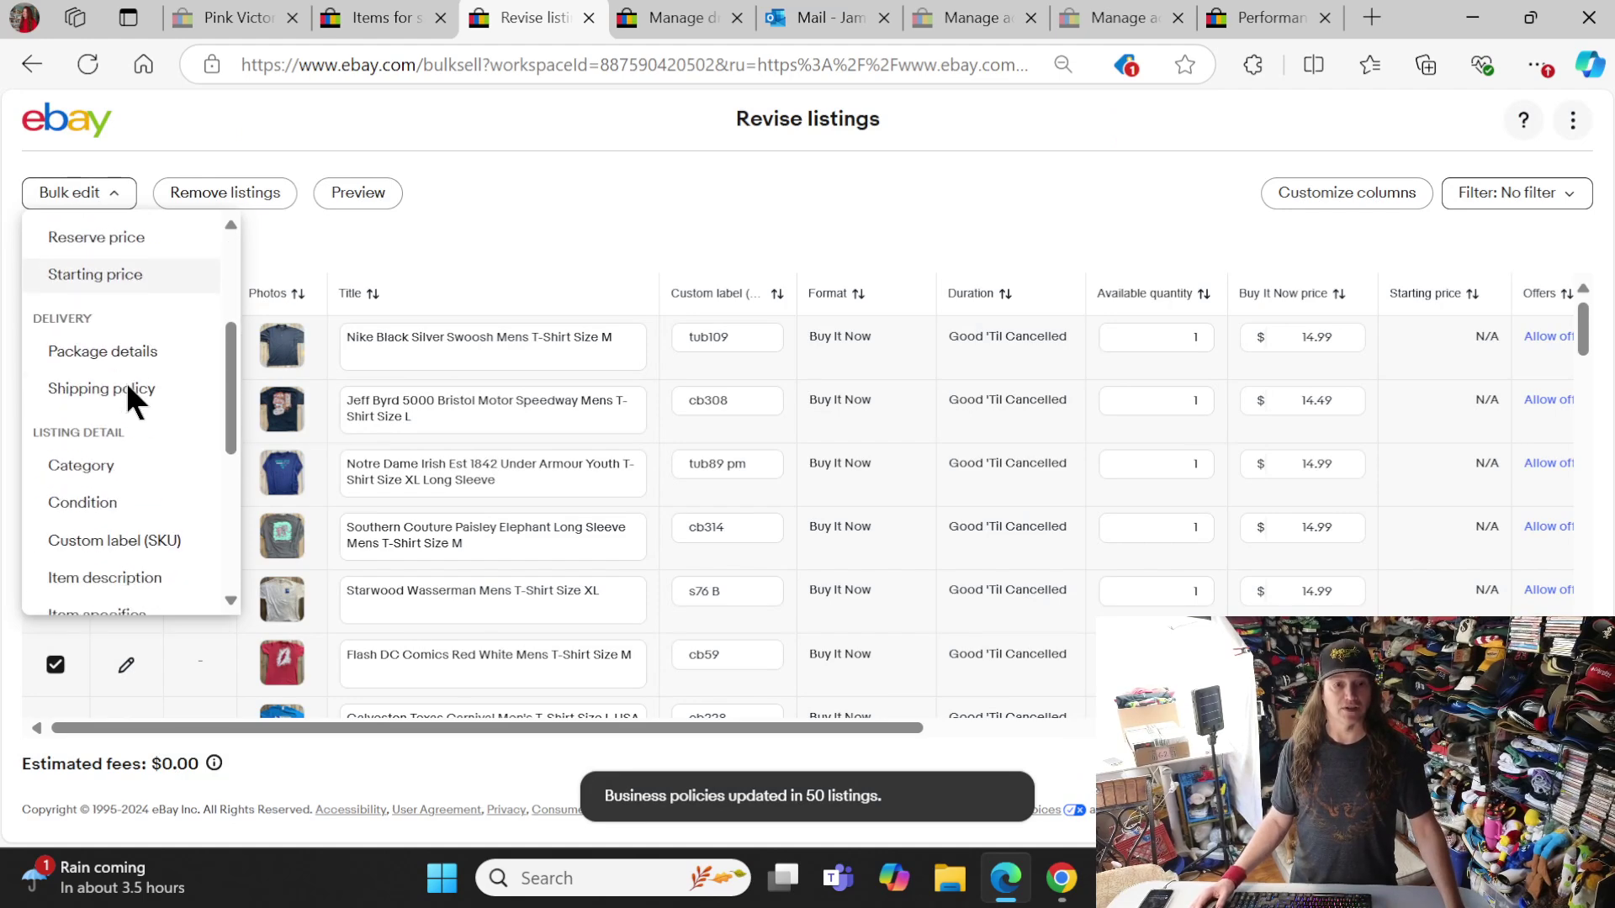
pyautogui.click(113, 459)
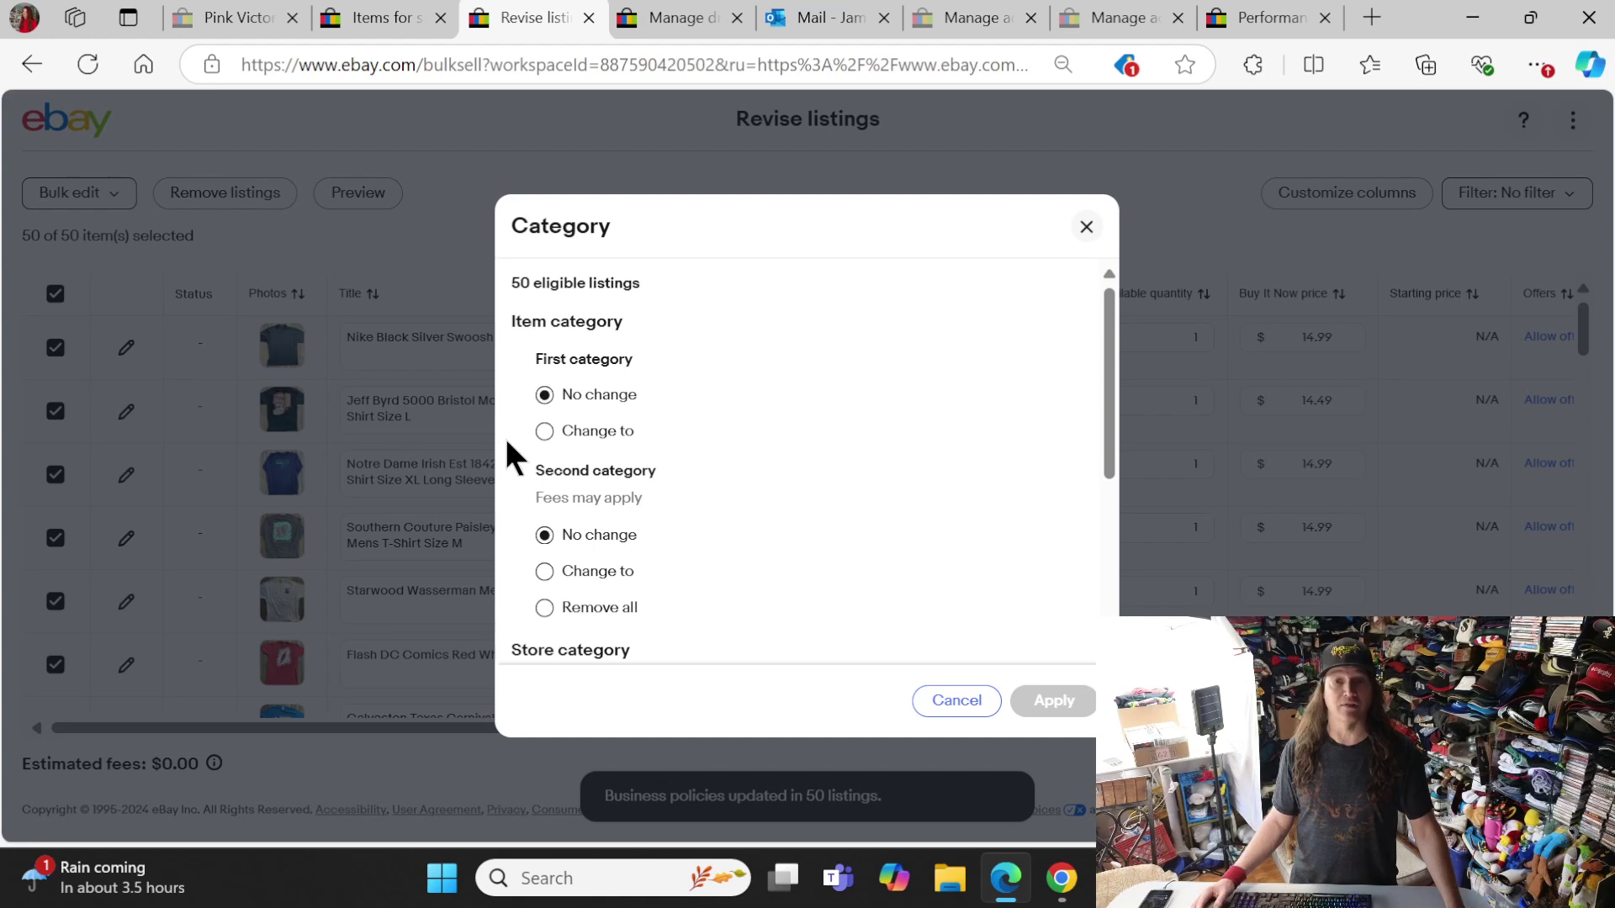
pyautogui.scroll(-4, 606, 404)
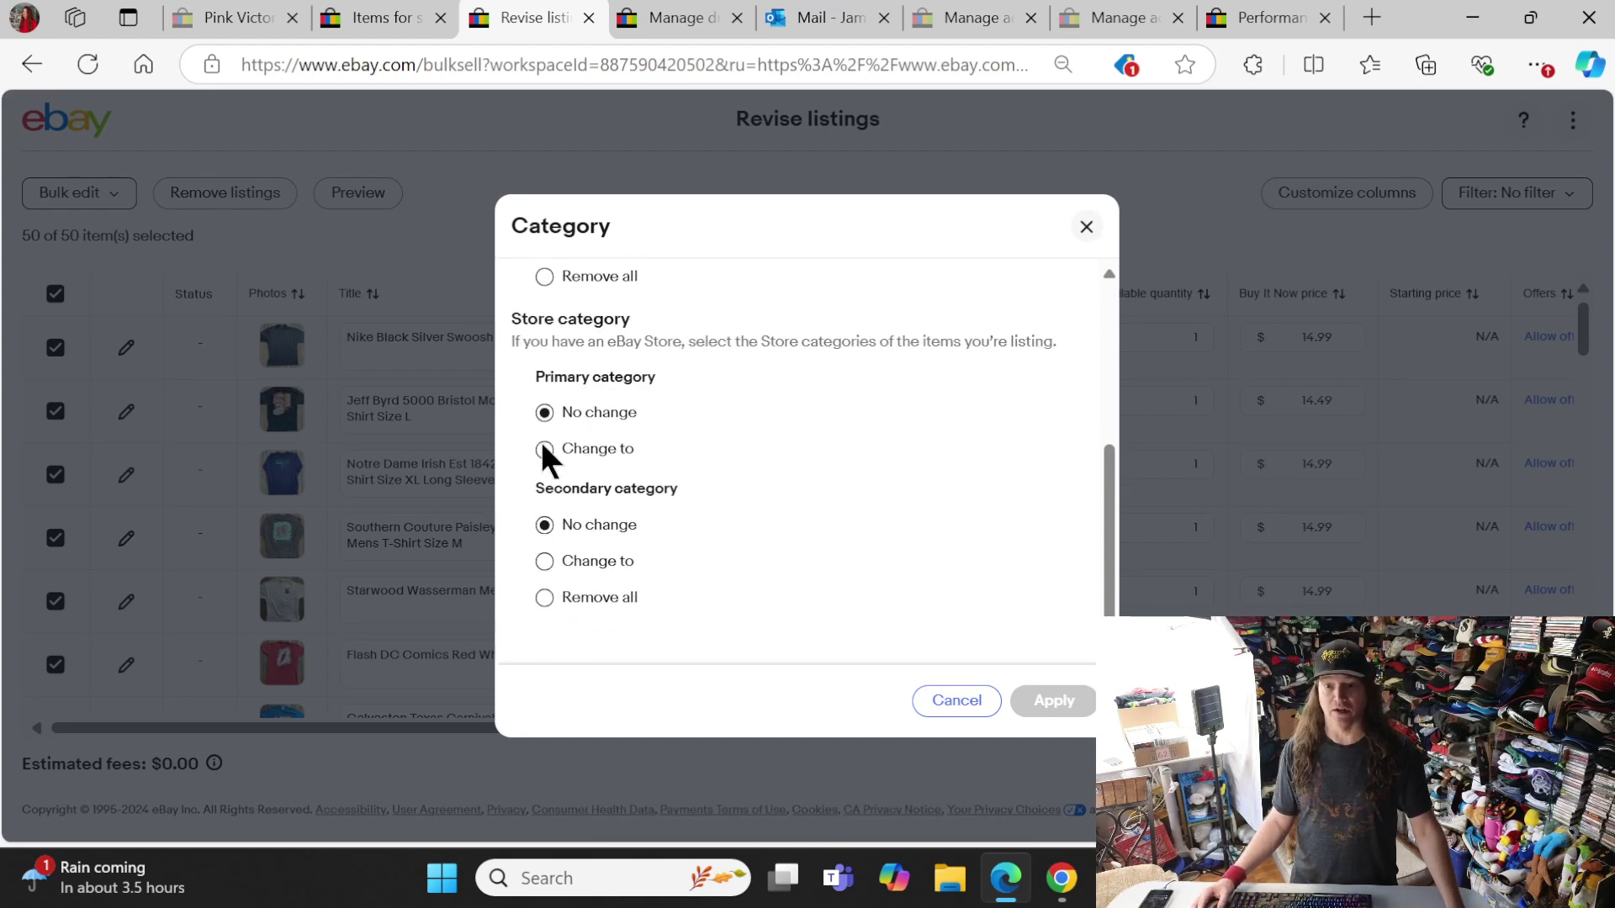
pyautogui.click(544, 448)
pyautogui.click(614, 509)
pyautogui.scroll(-5, 614, 445)
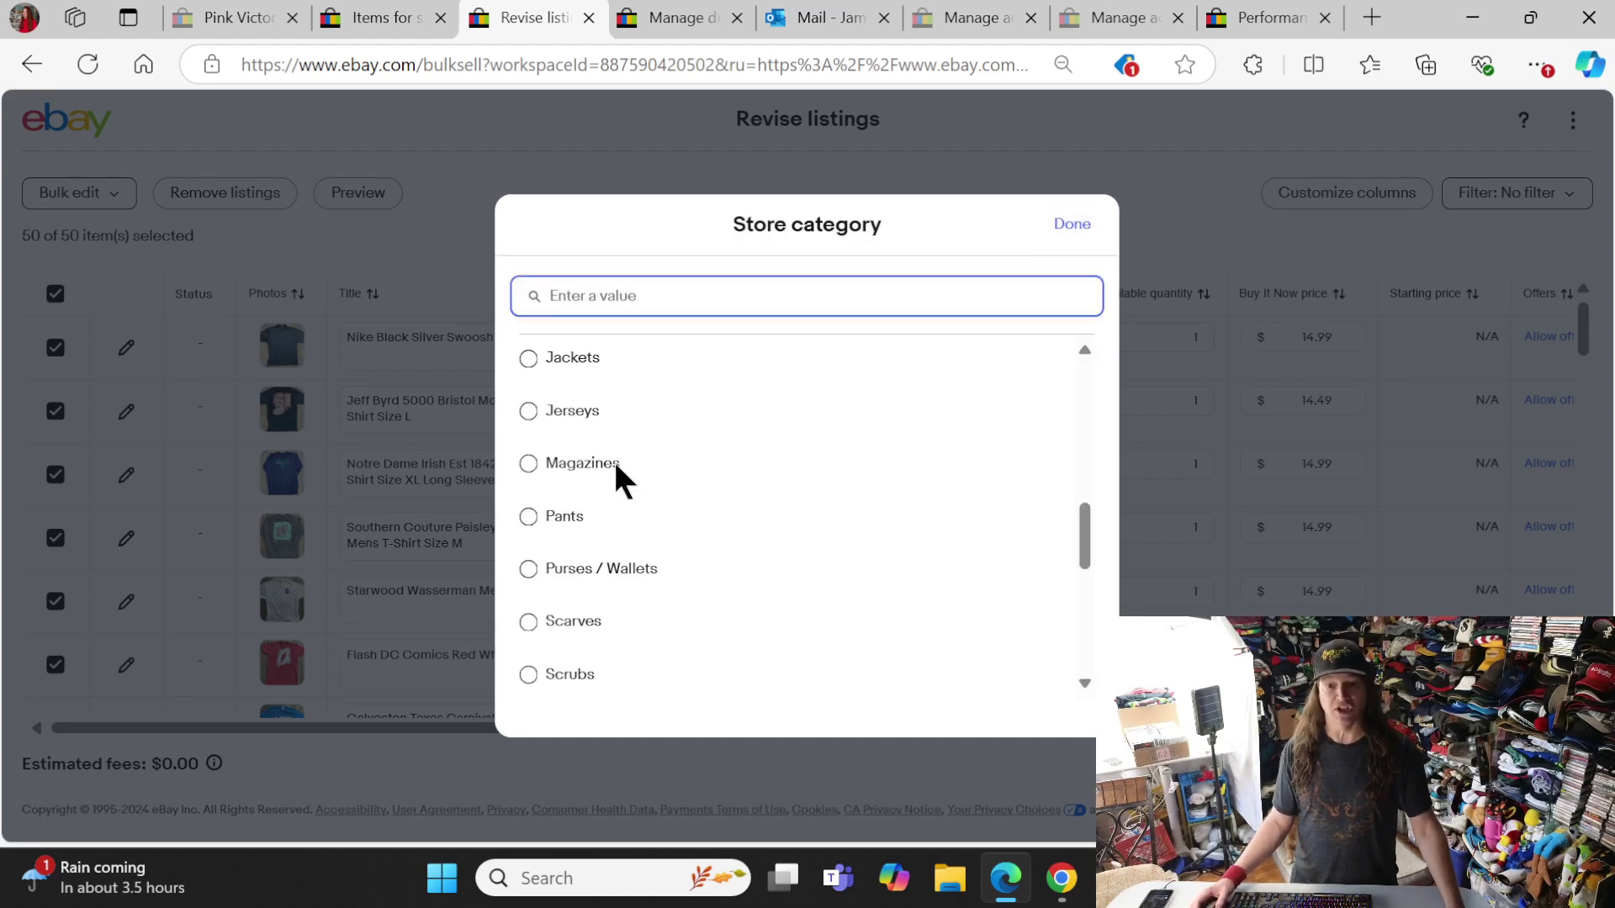
pyautogui.scroll(-5, 613, 459)
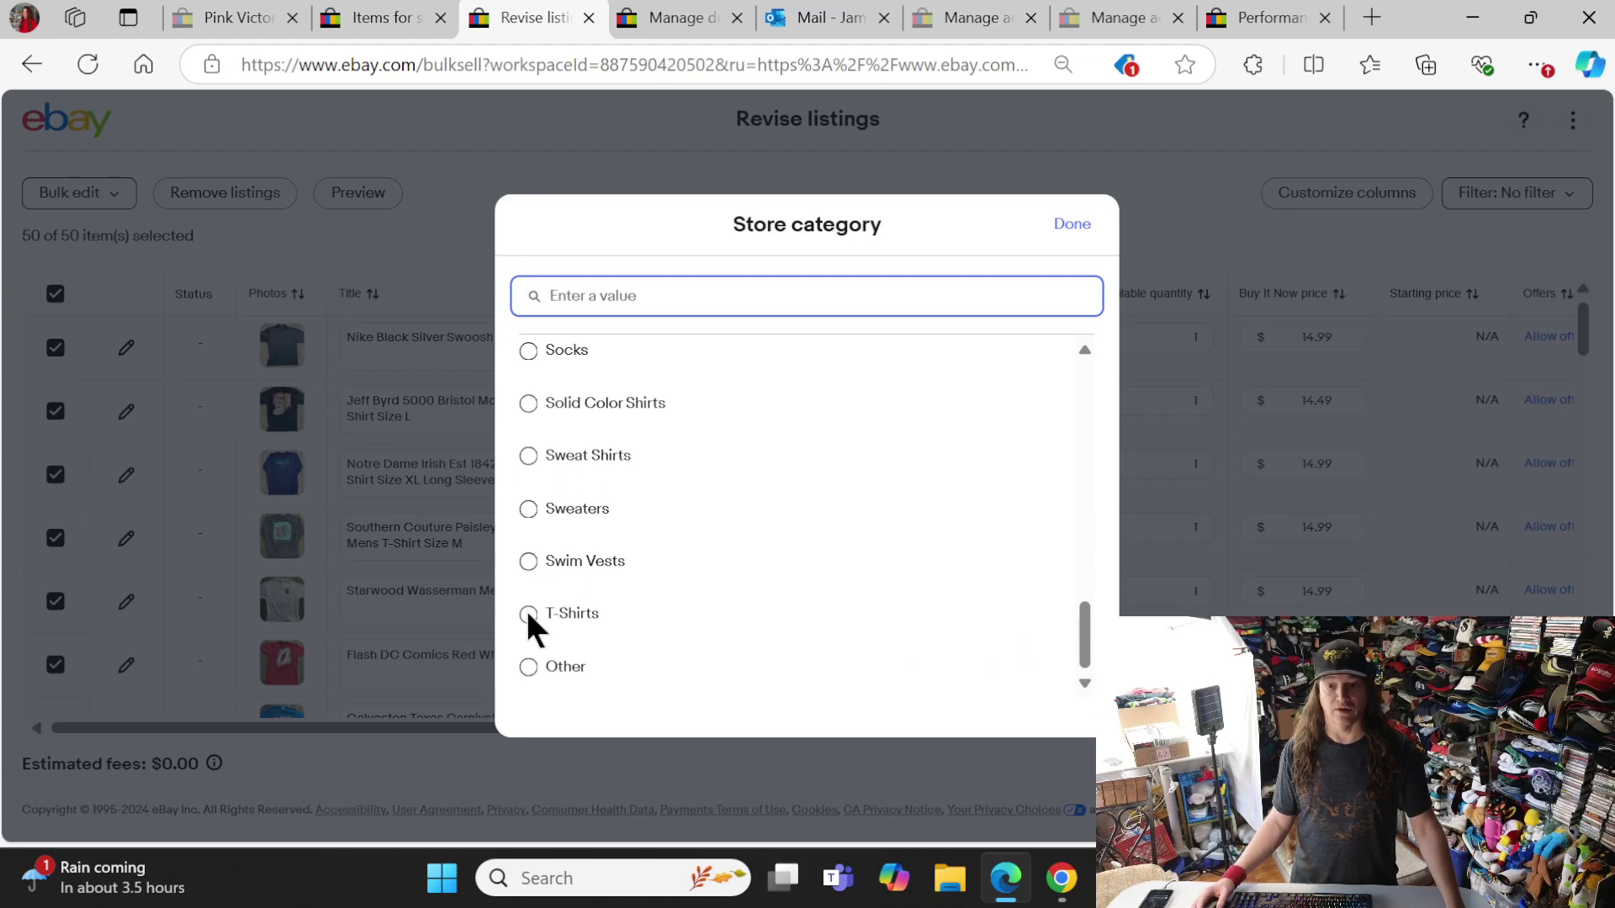
pyautogui.click(528, 613)
pyautogui.scroll(-5, 707, 515)
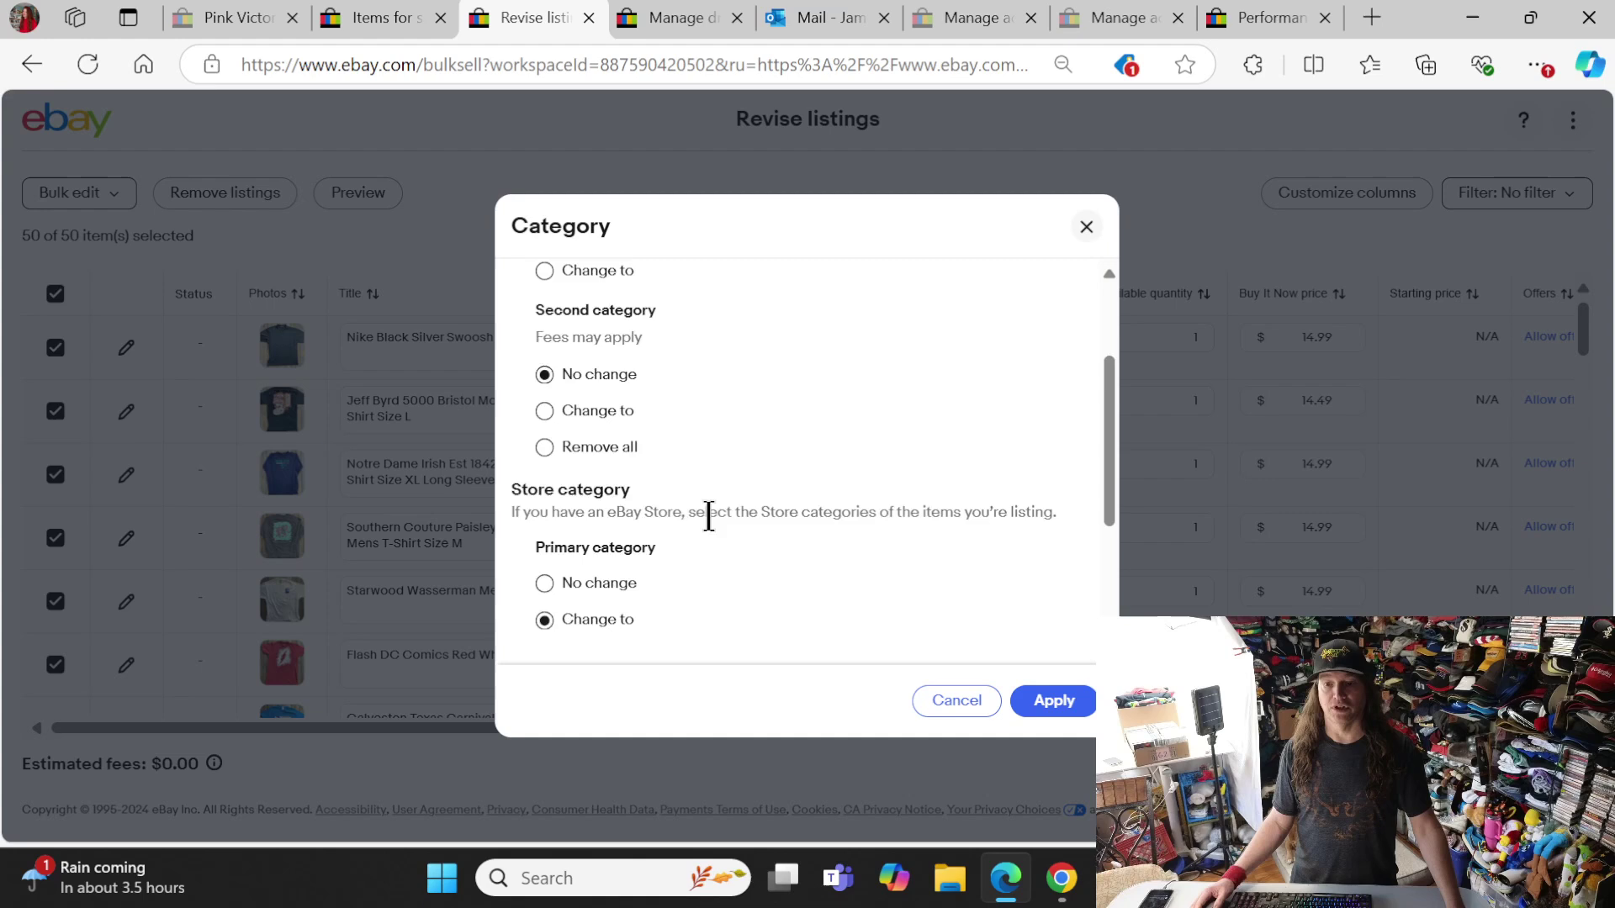
pyautogui.click(1053, 701)
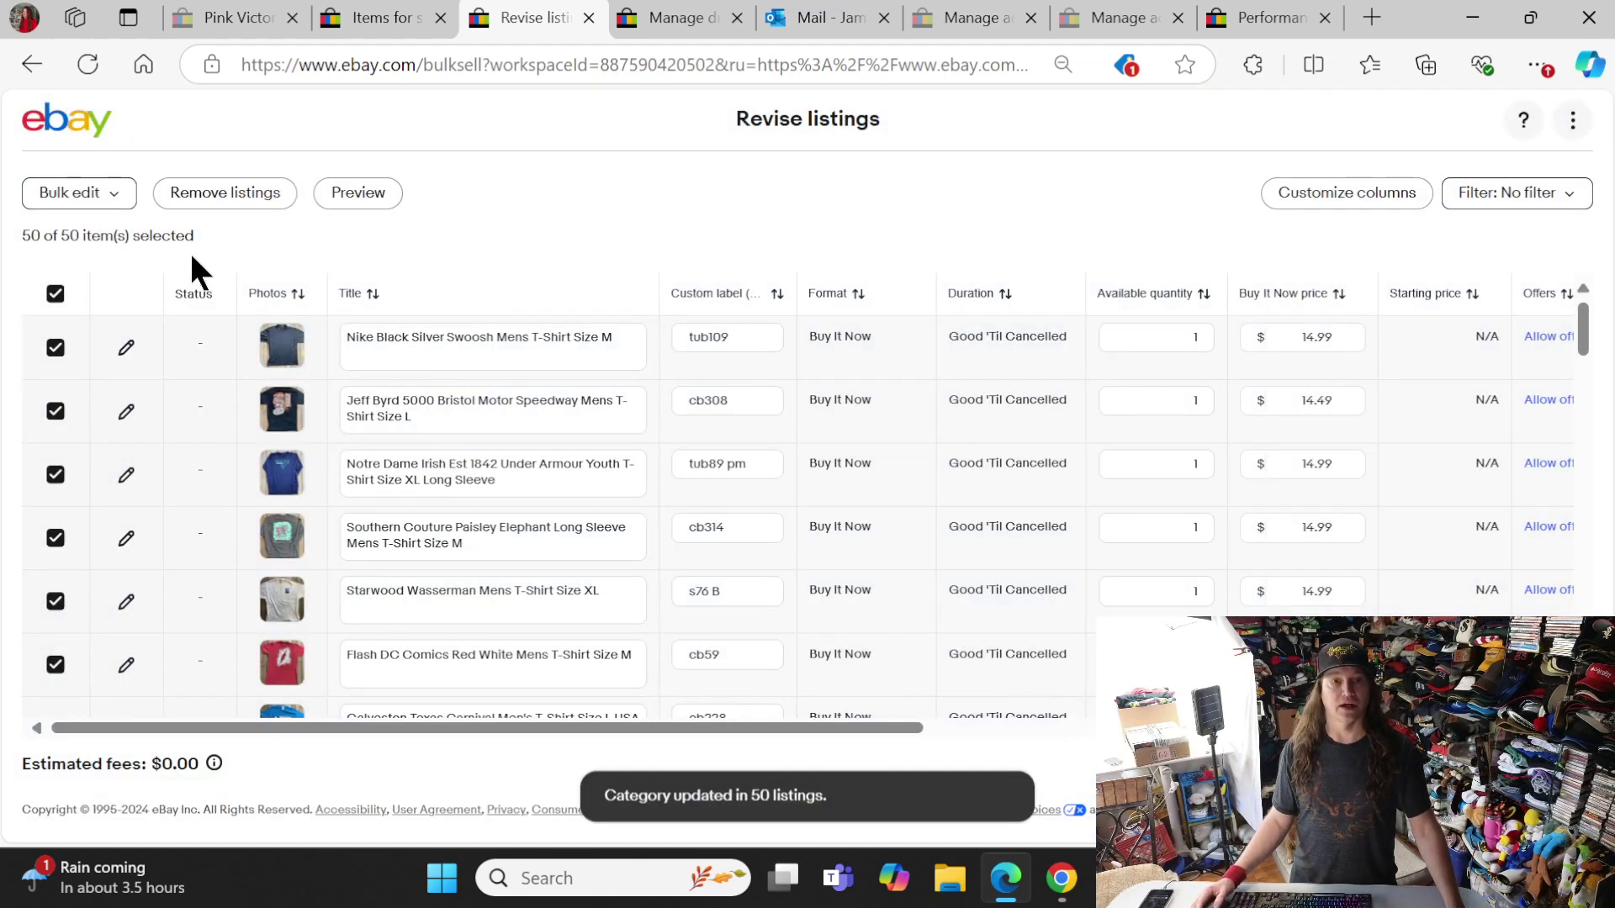
# - Replace every listing's description with 'All items are guaranteed', apply it, and review fees
pyautogui.click(116, 192)
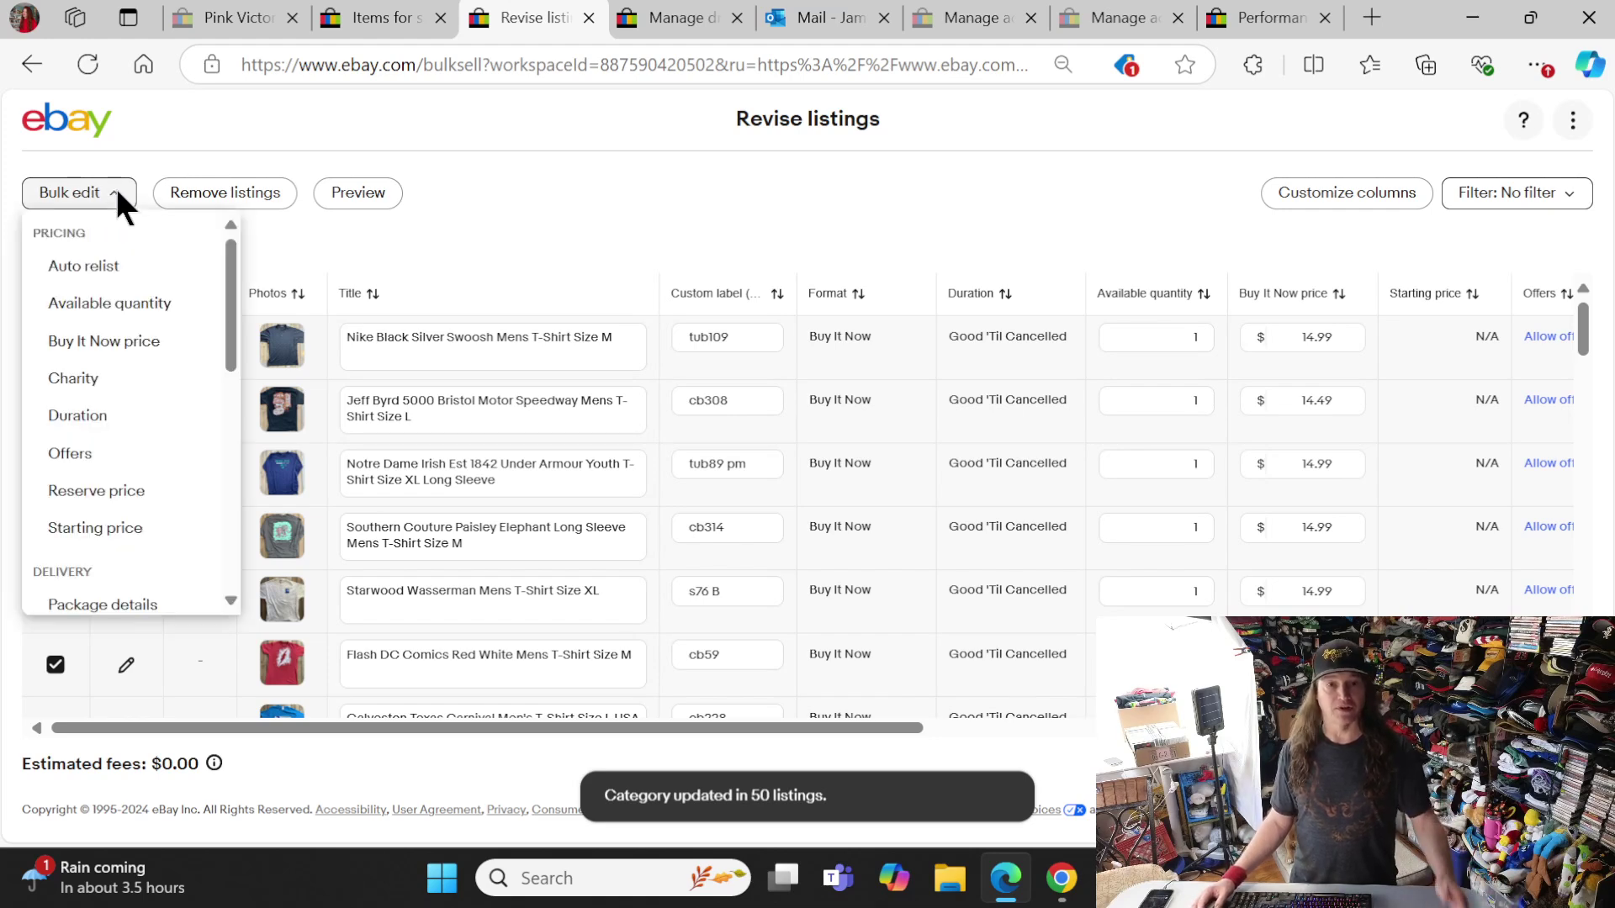
pyautogui.scroll(-3, 139, 458)
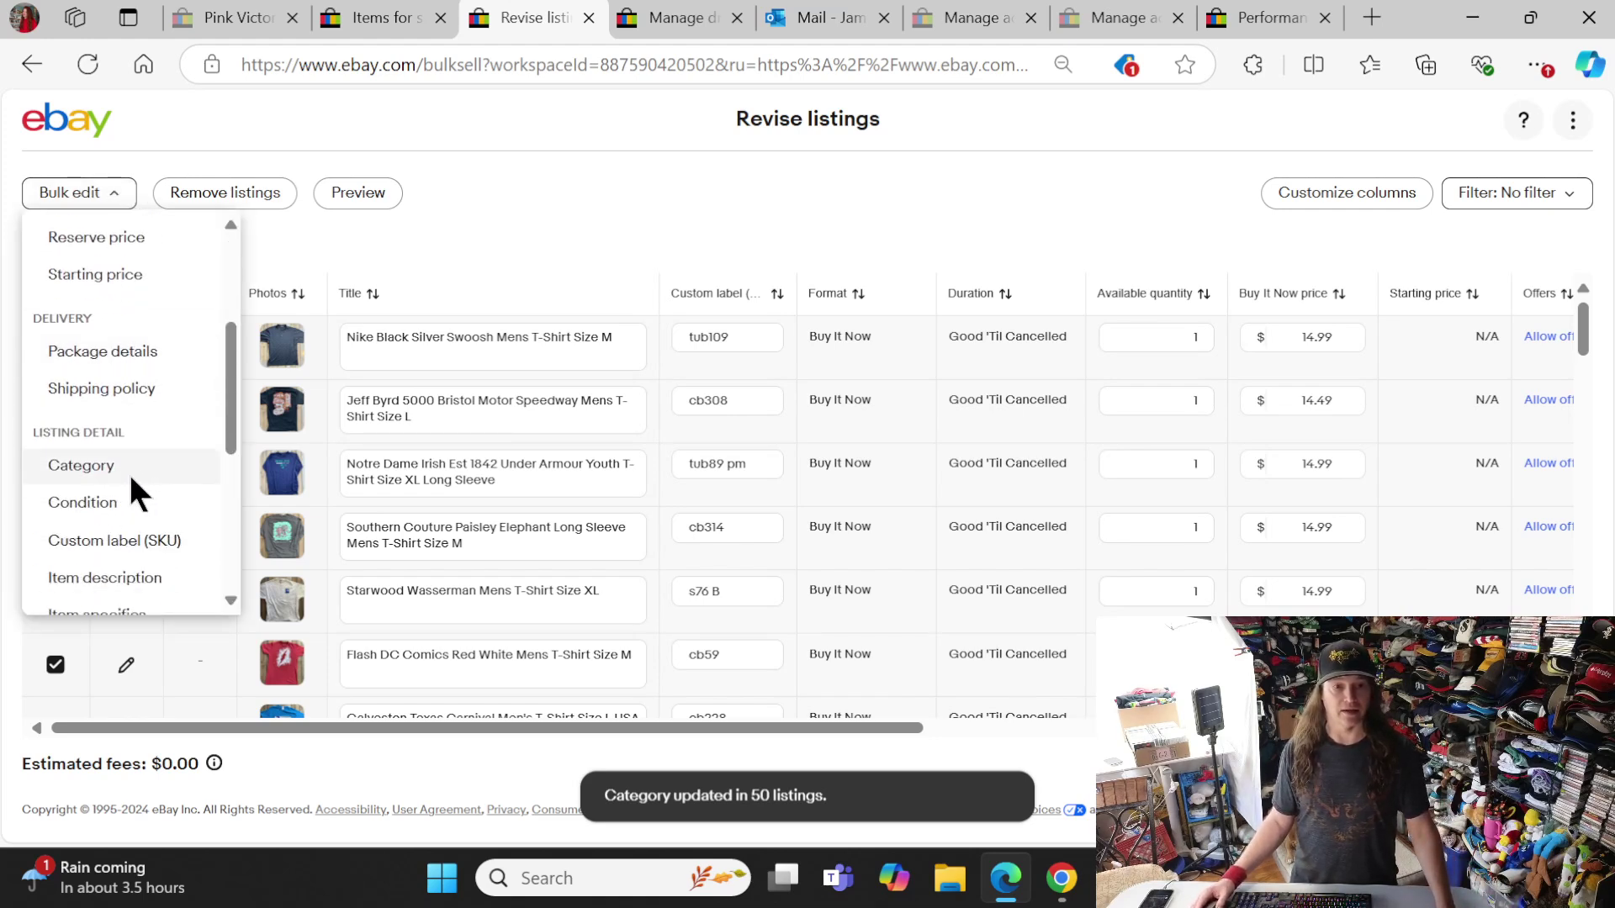
pyautogui.scroll(-1, 129, 471)
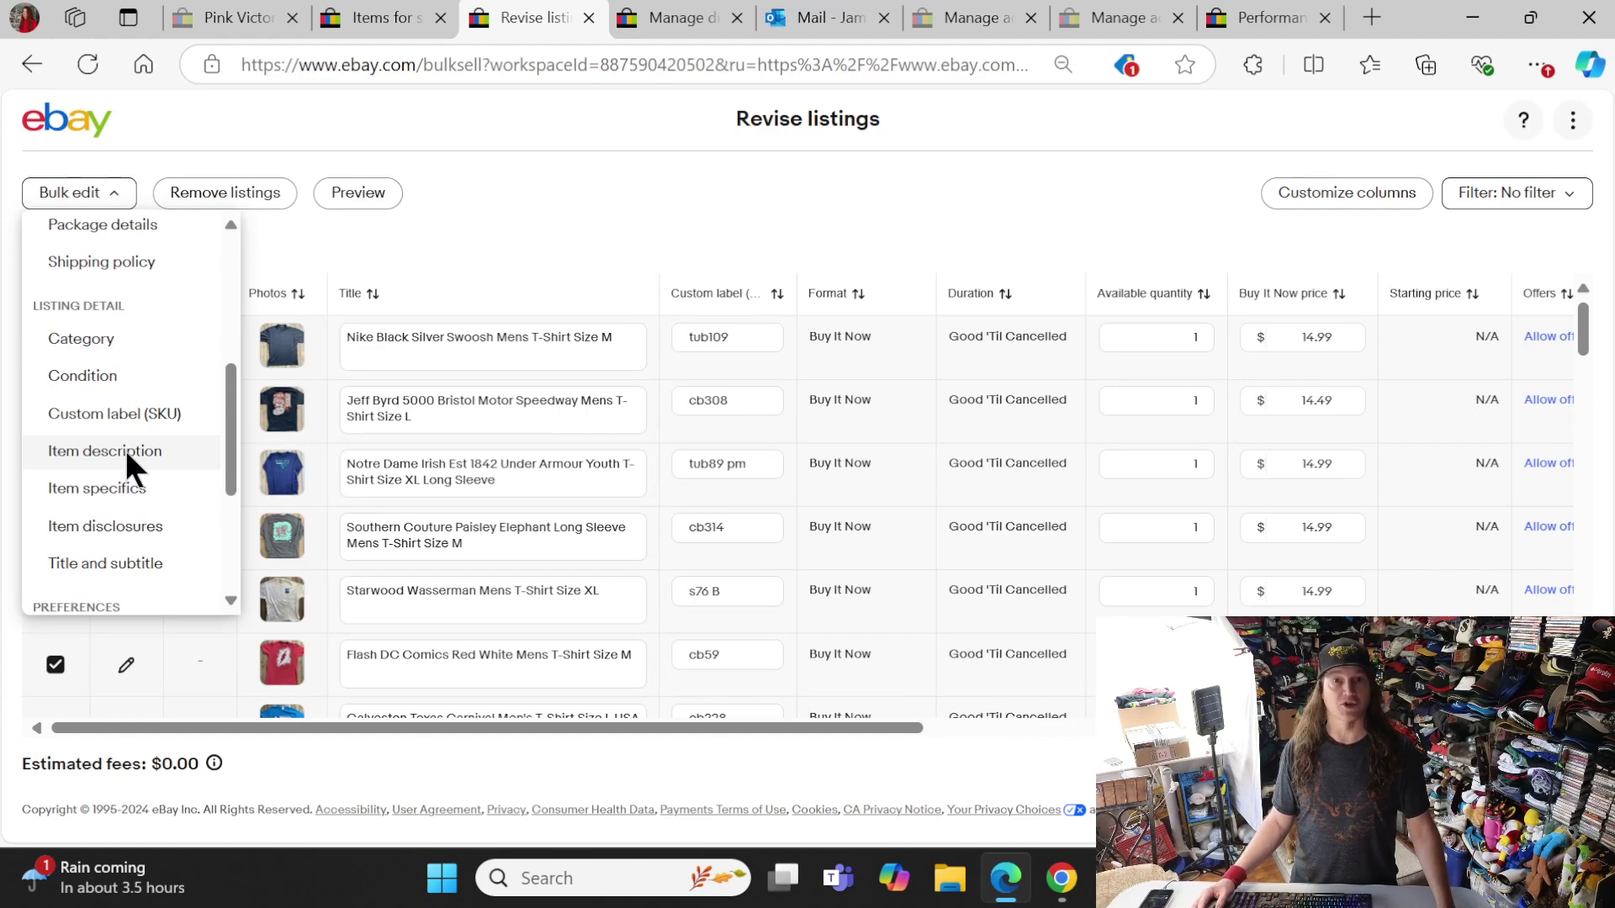
pyautogui.click(126, 455)
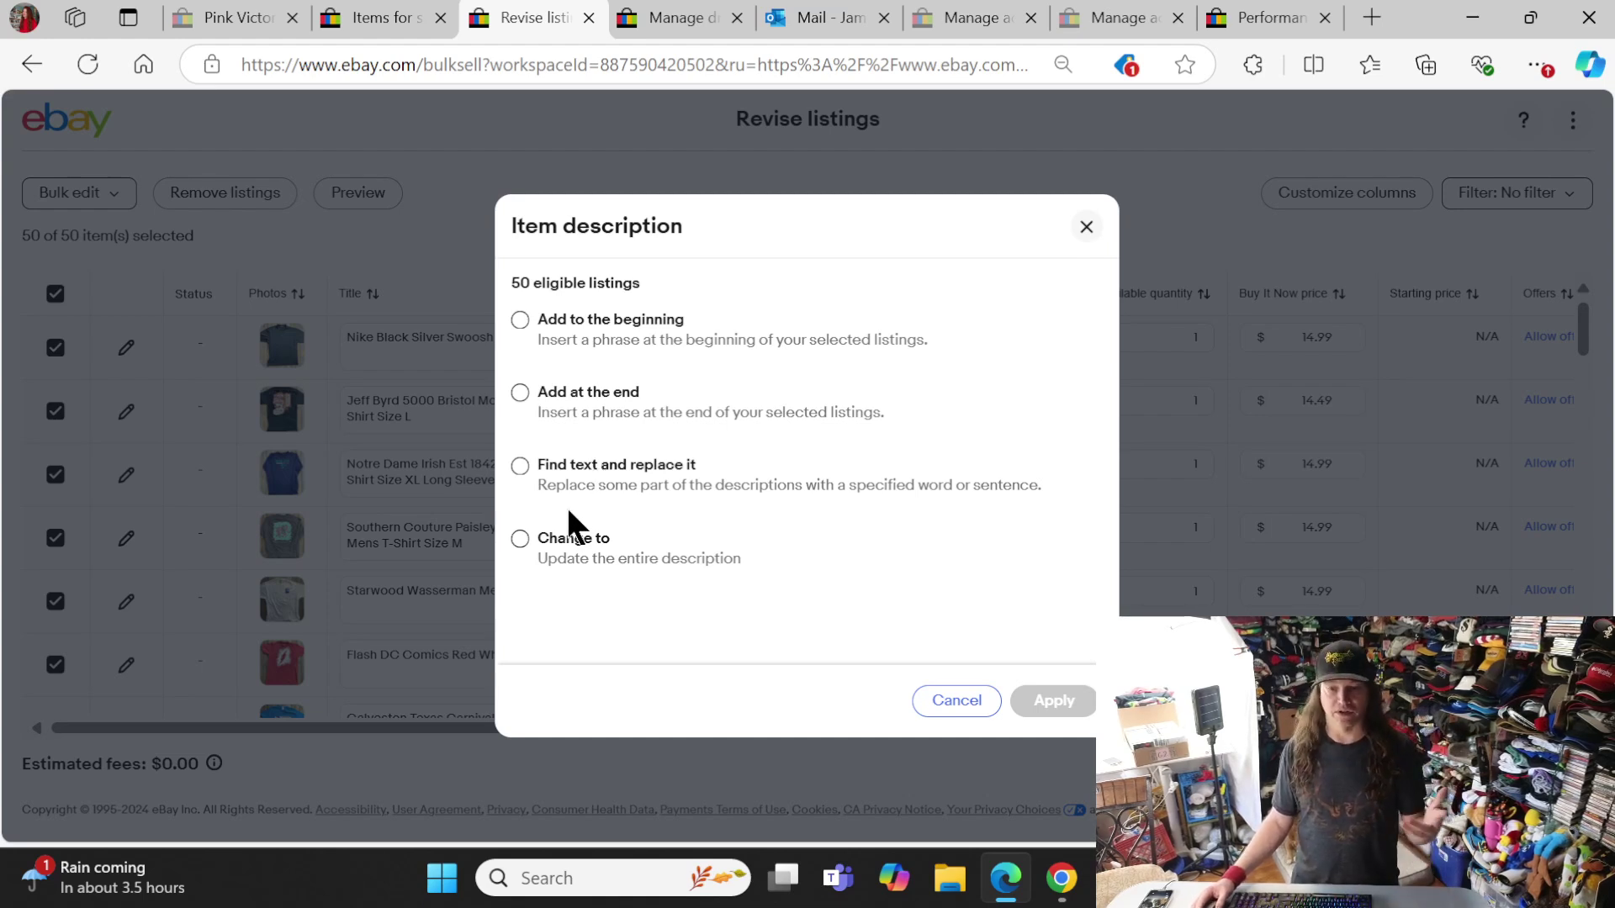
pyautogui.click(519, 538)
pyautogui.scroll(-2, 564, 521)
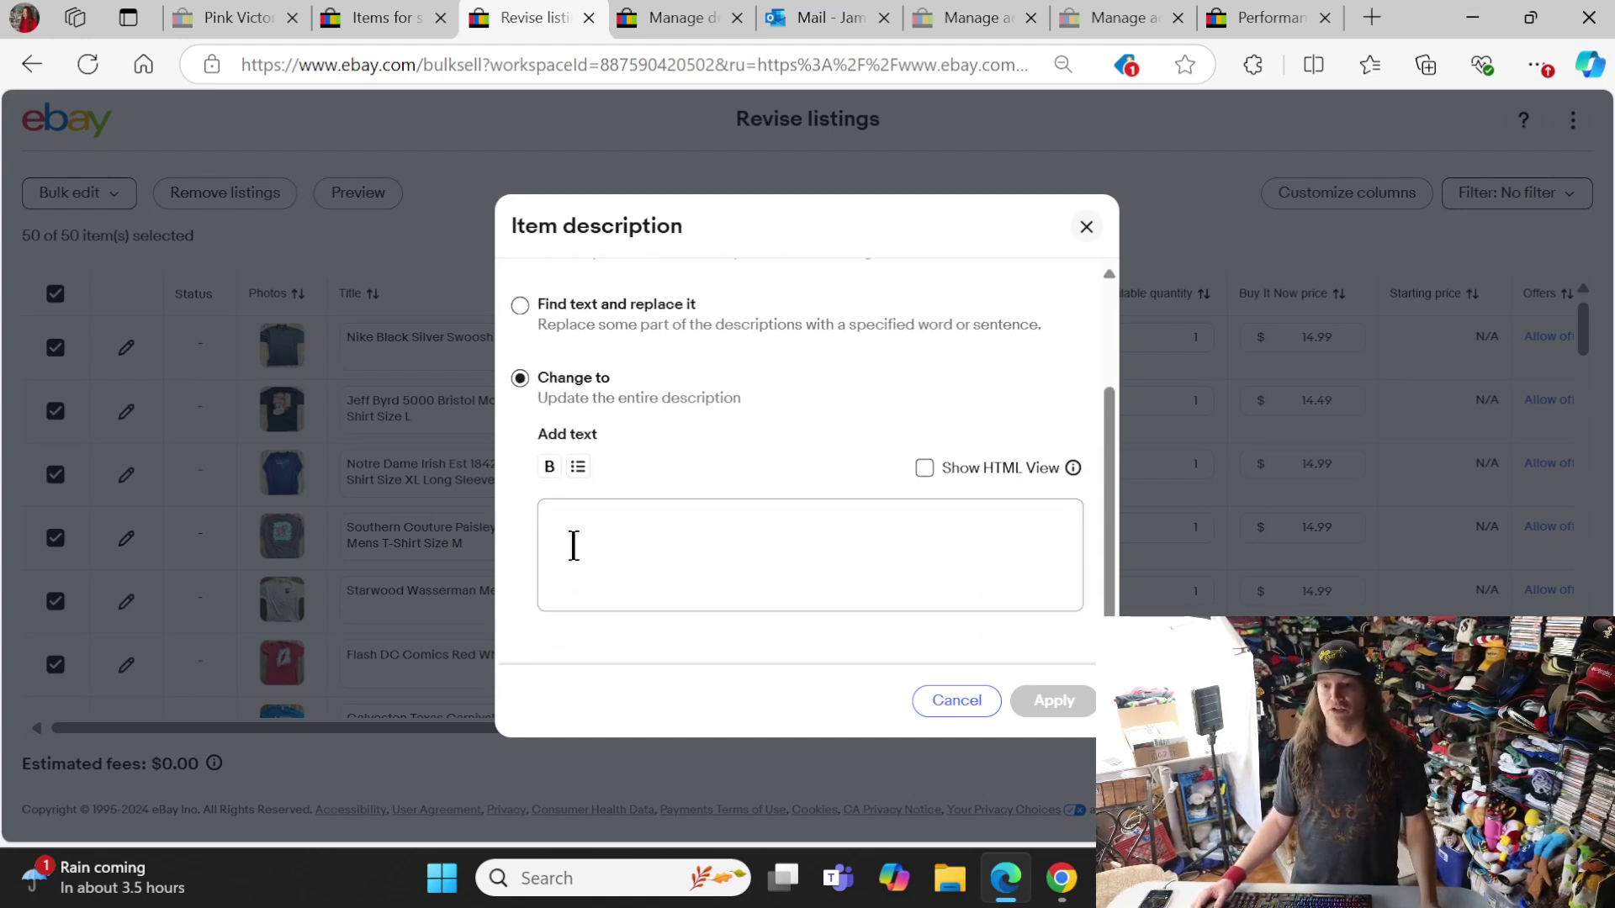
pyautogui.click(577, 535)
pyautogui.rightClick(576, 535)
pyautogui.click(634, 294)
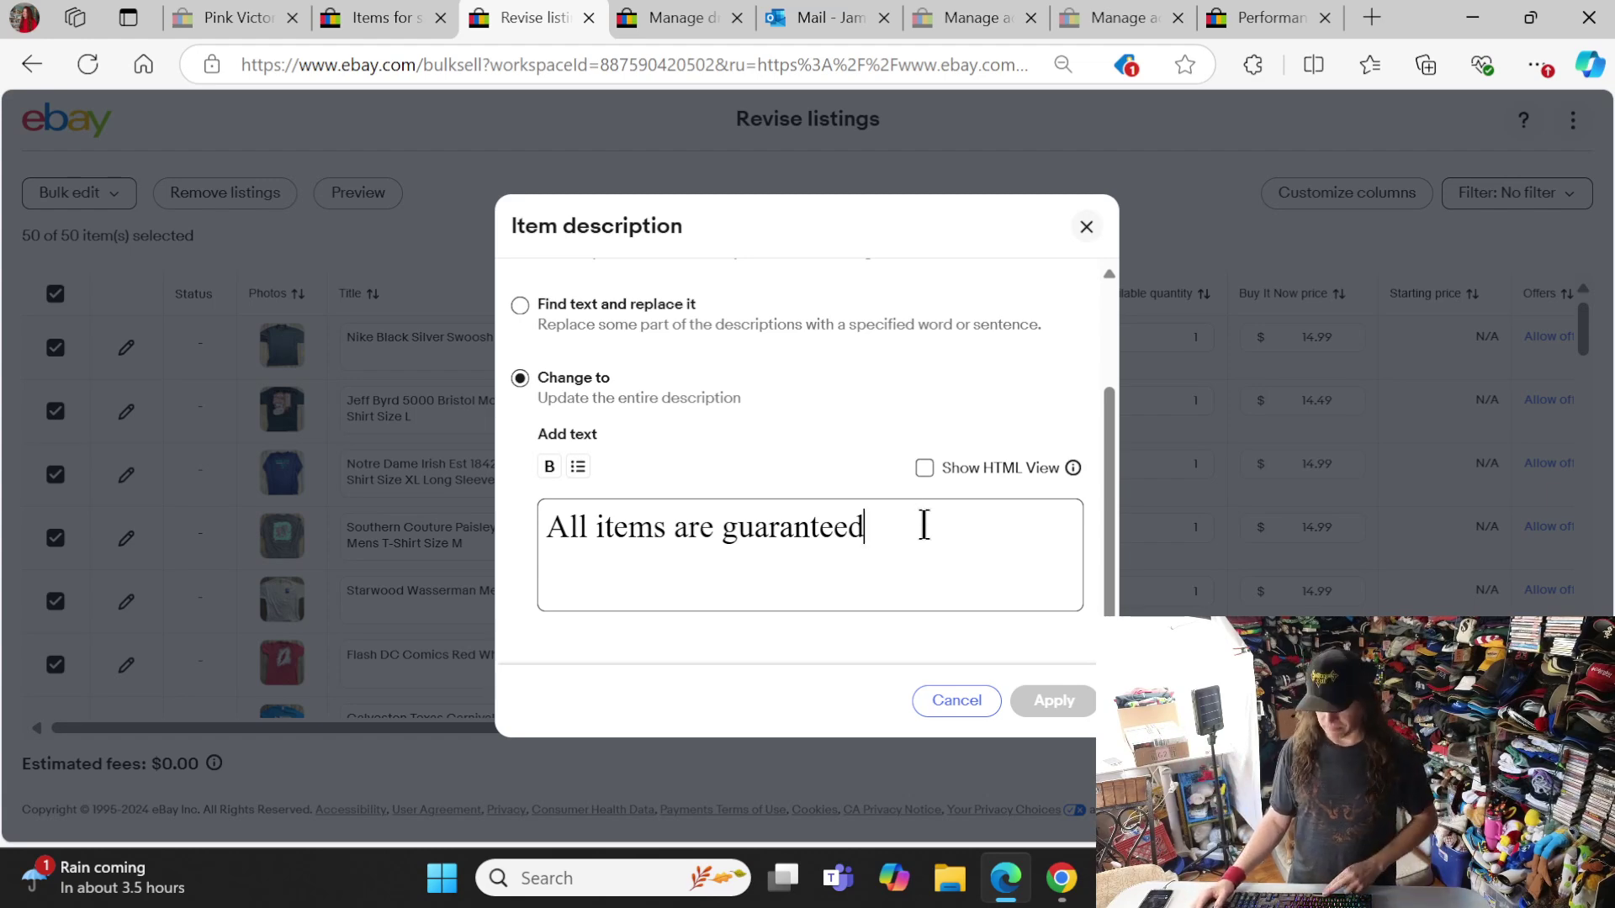
pyautogui.click(1051, 704)
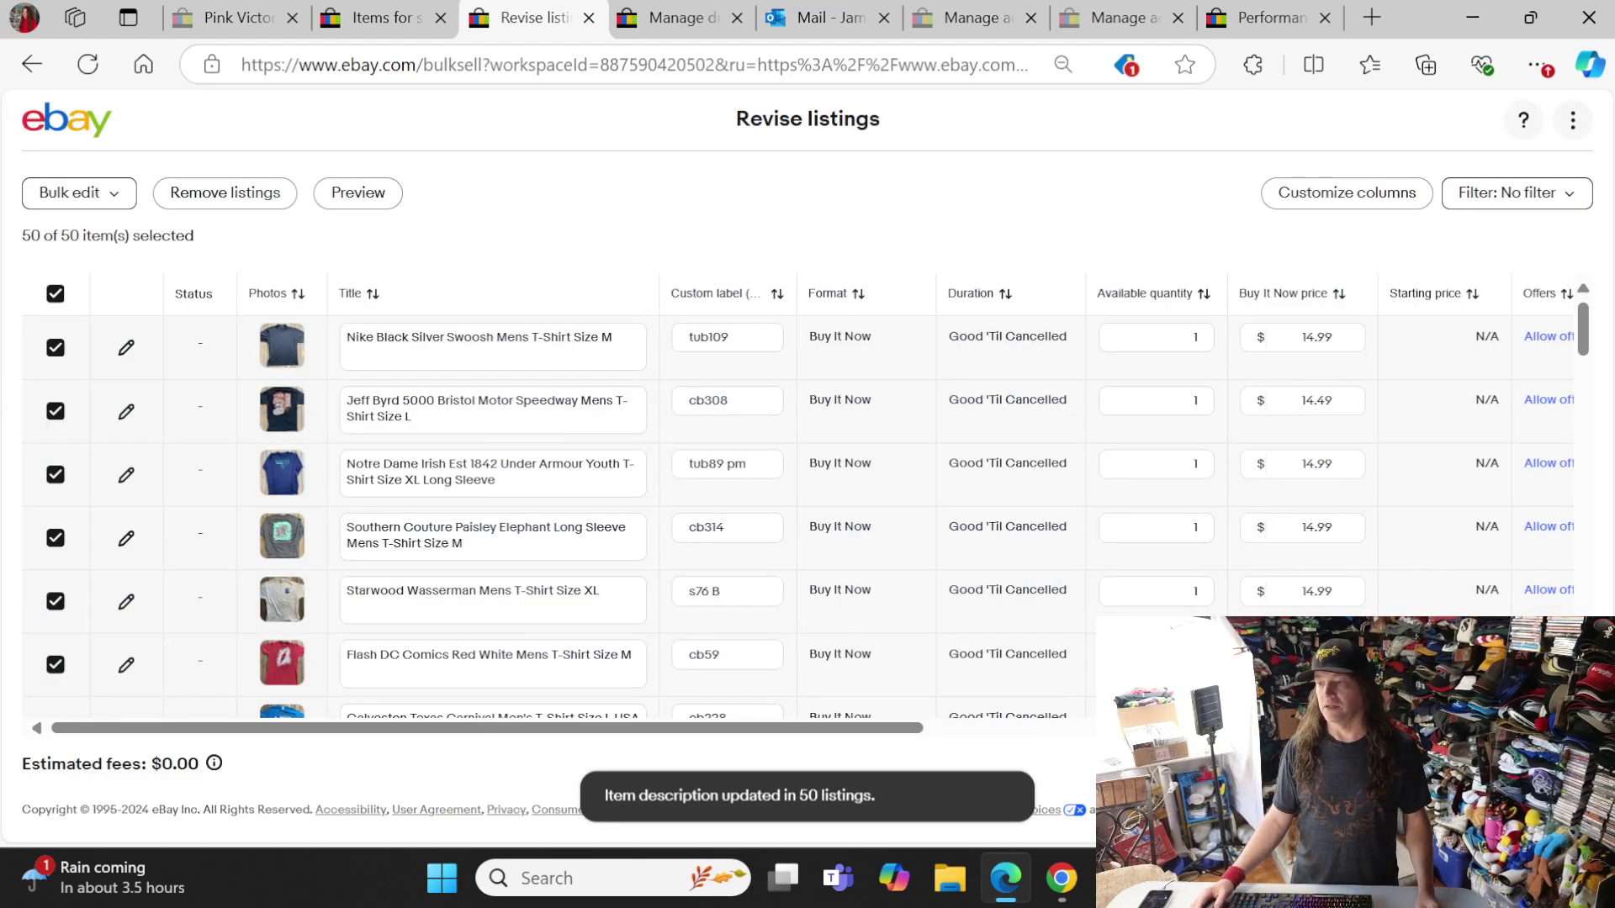
pyautogui.click(1540, 764)
# - Submit the 50 revised listings at $0.00 fees and return to Manage active listings
pyautogui.click(1053, 614)
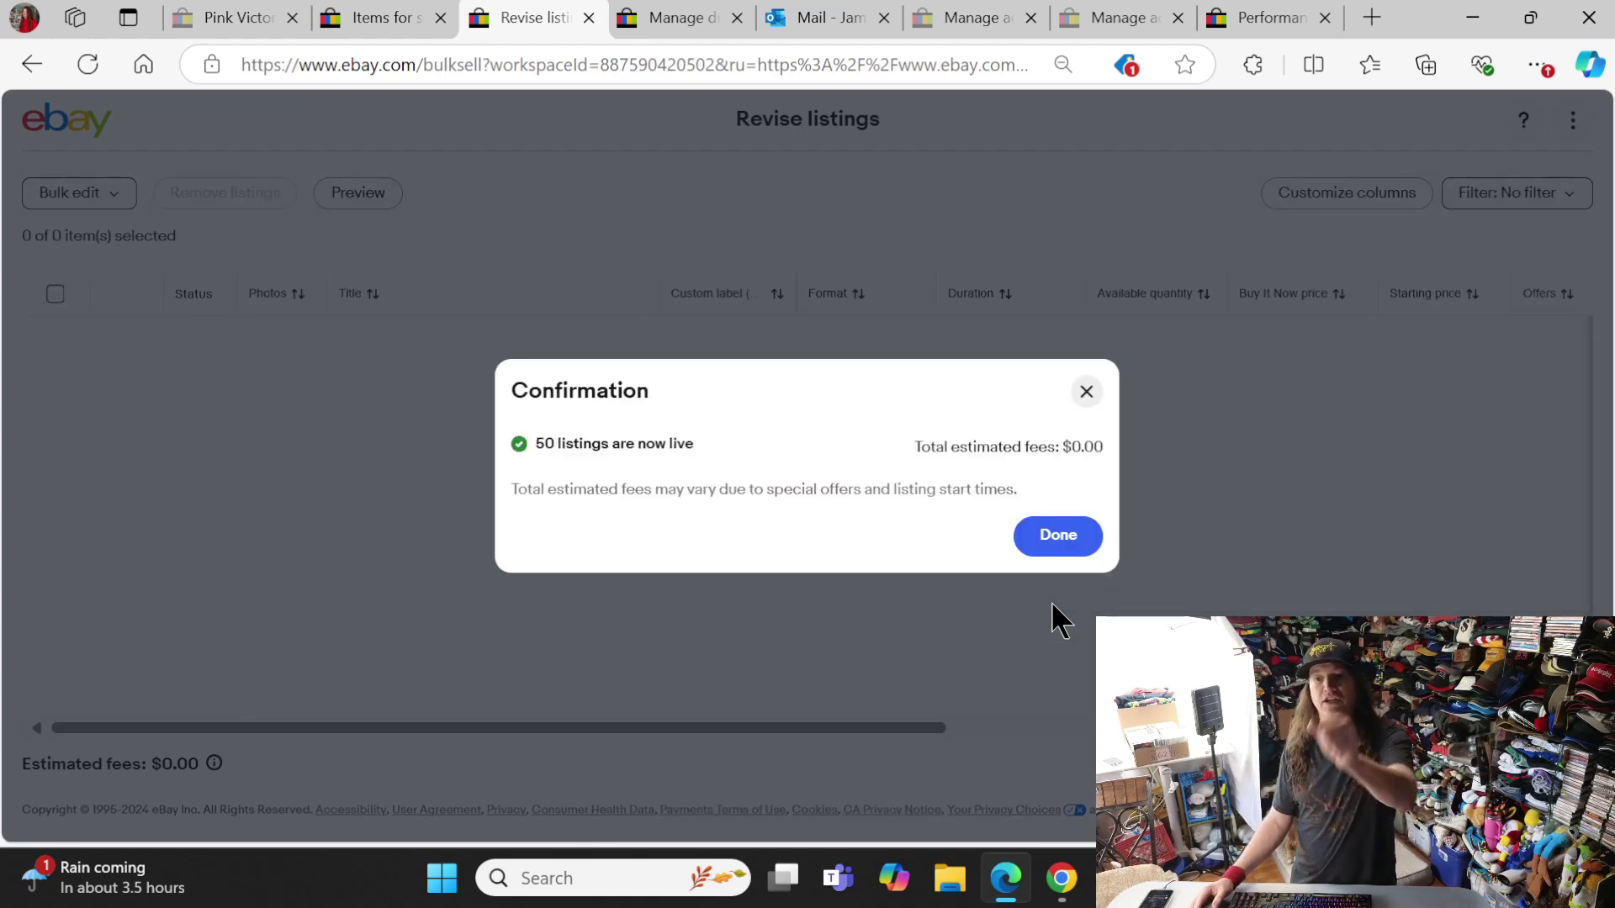
pyautogui.click(1057, 545)
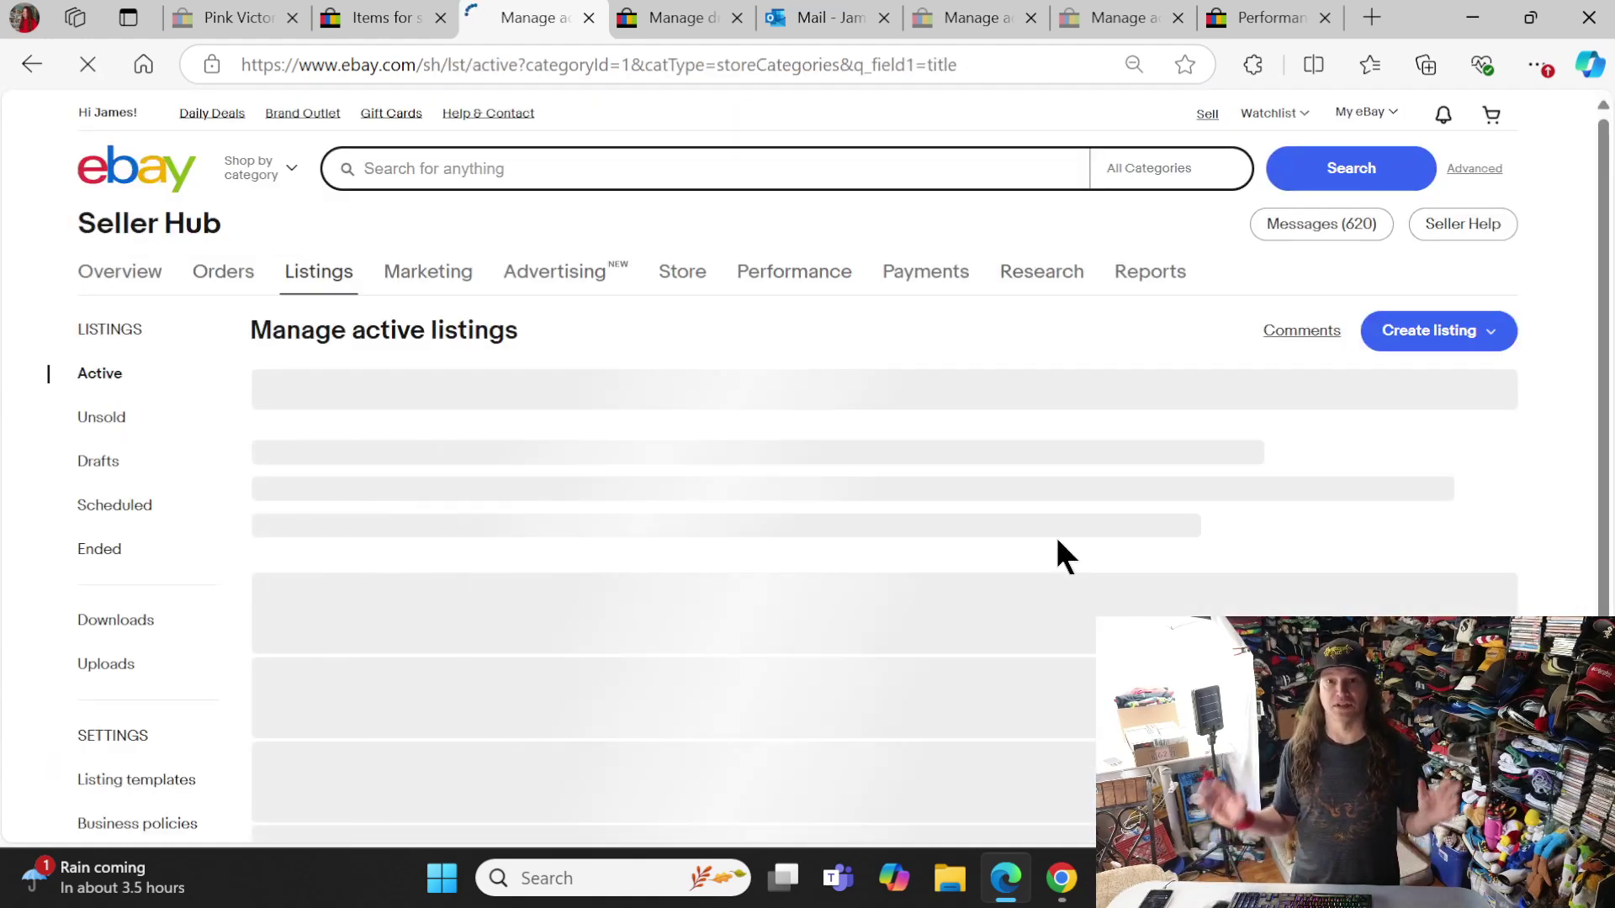
pyautogui.scroll(-6, 795, 463)
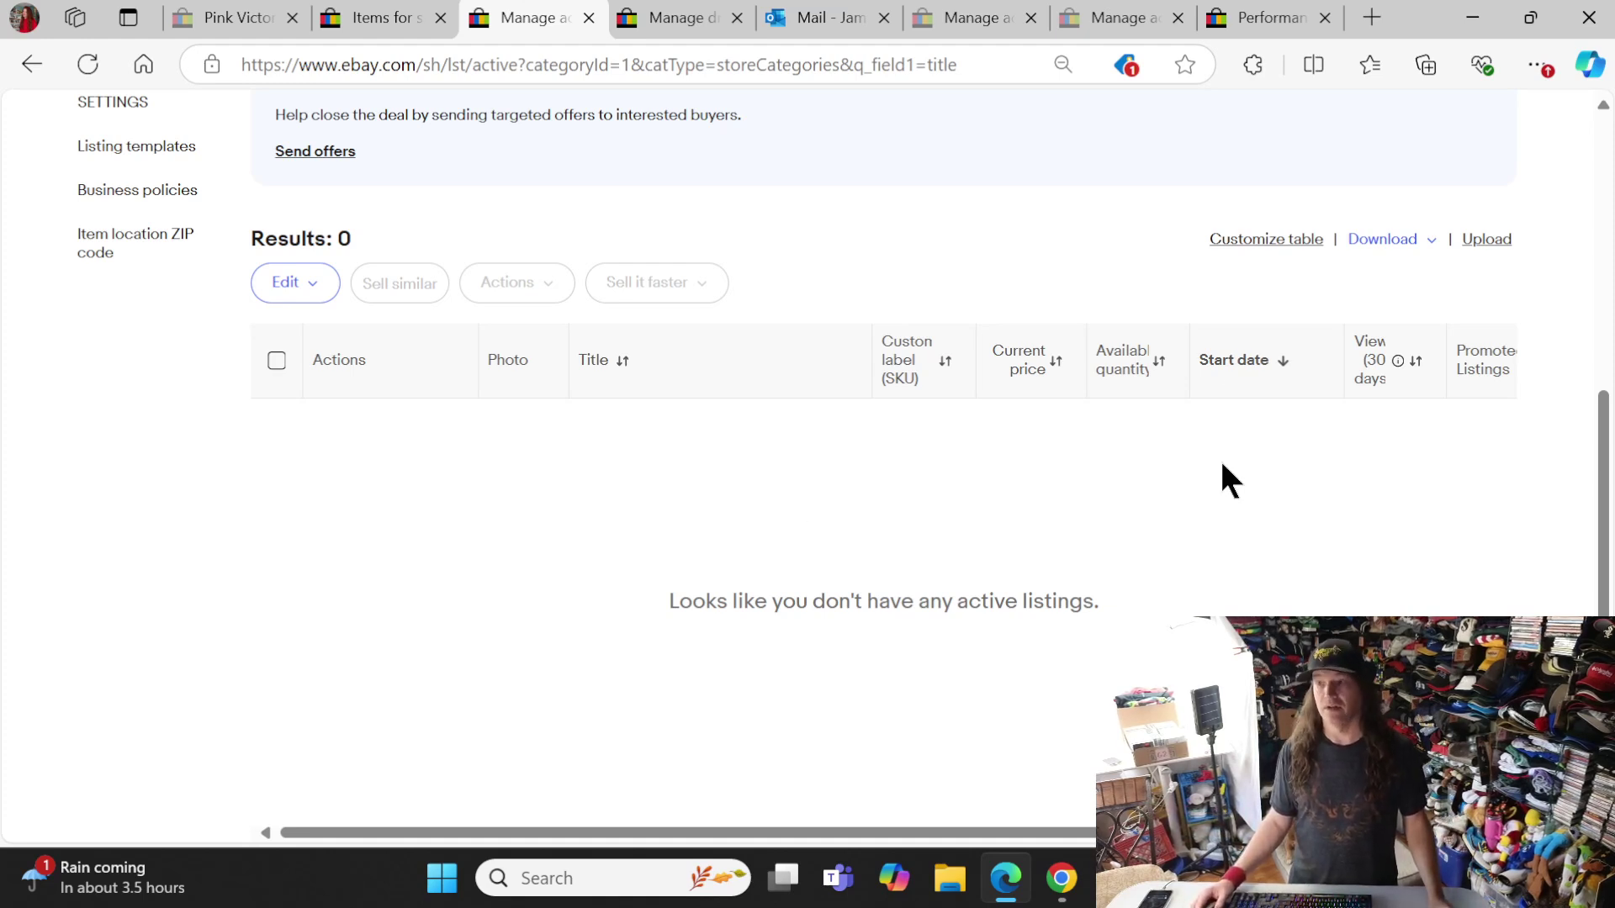
# - Go back to inkFrog's Urban Picker Ended unsold listings view in Chrome
pyautogui.moveTo(1062, 878)
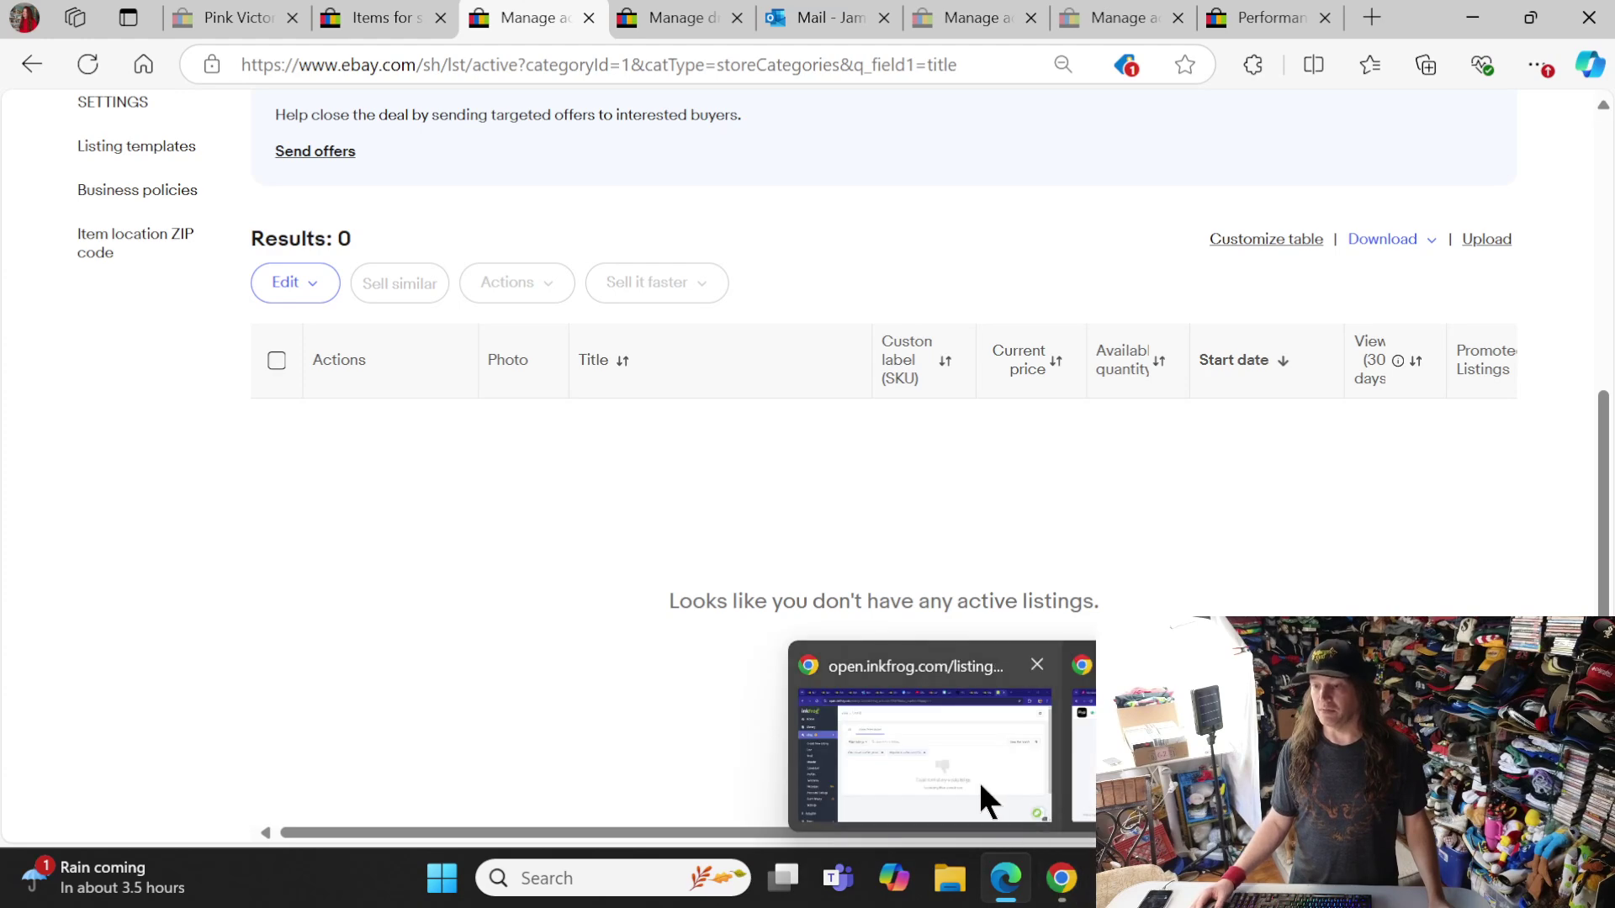
pyautogui.click(979, 781)
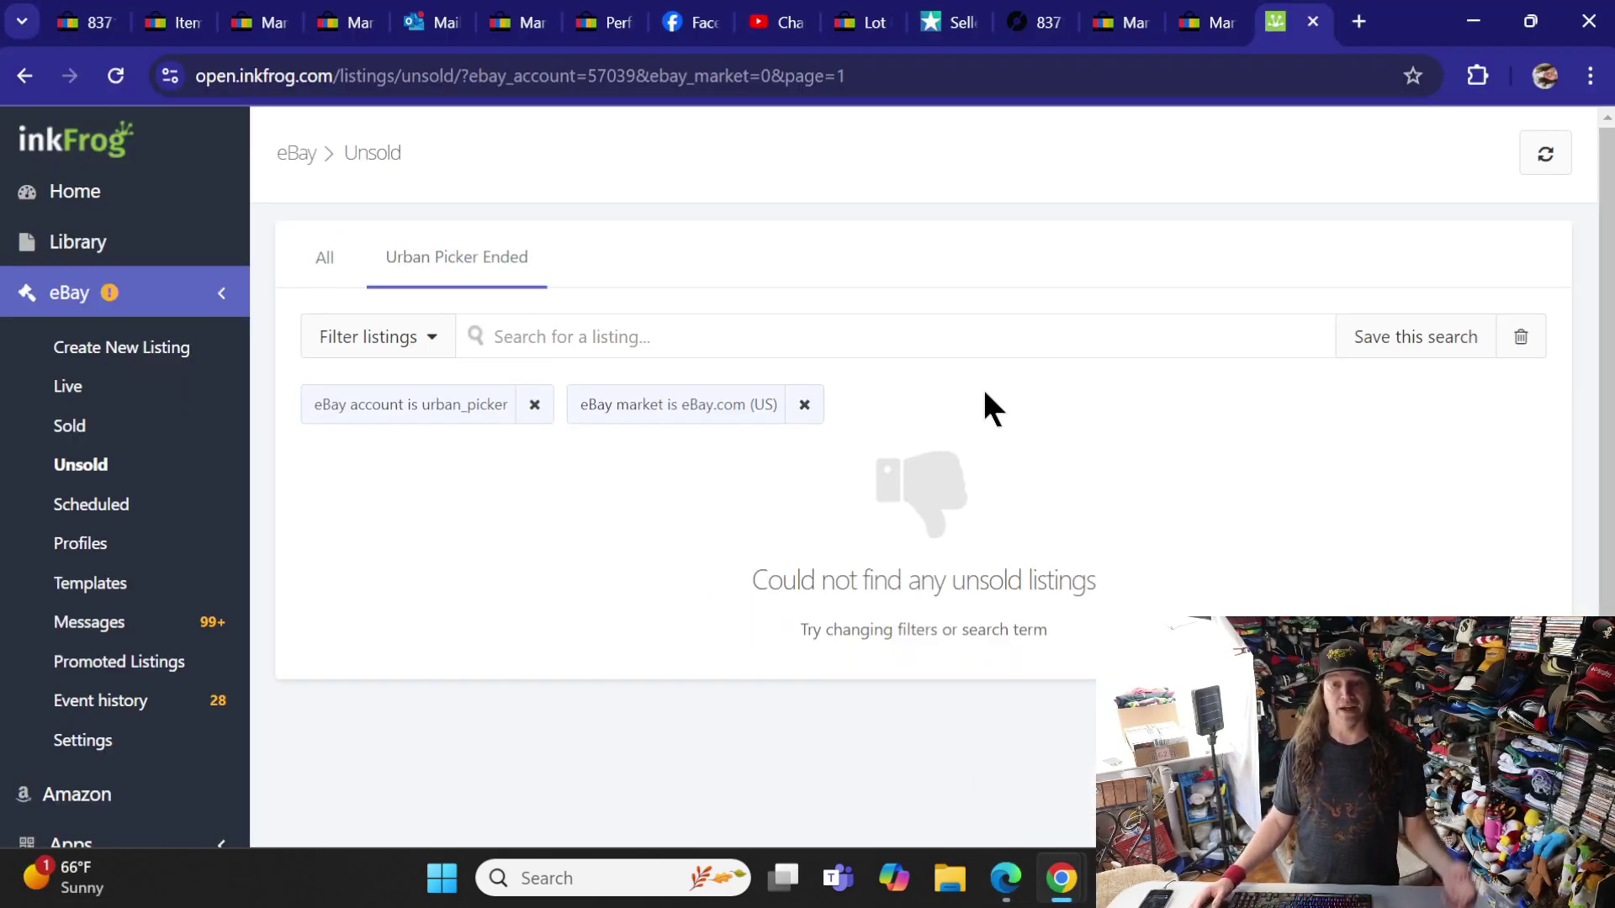